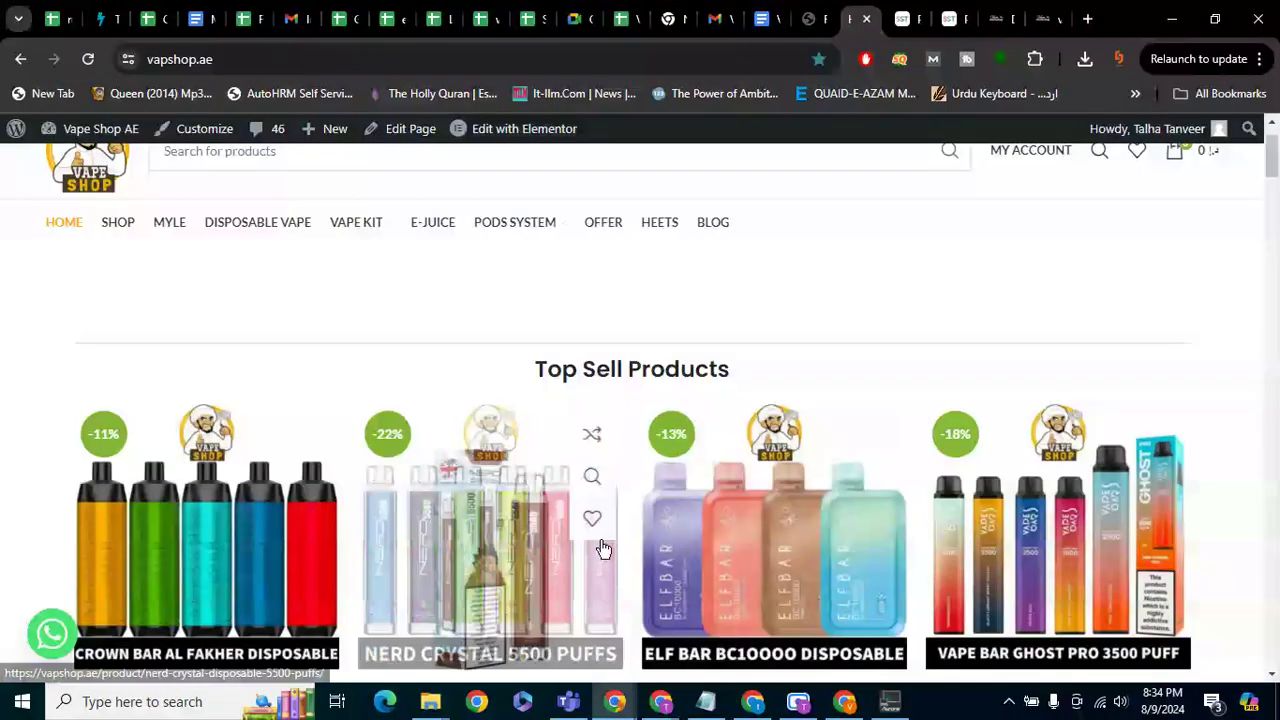
Send the store homepage screenshot in the WhatsApp Client Shop chat, then return to the browser
mouse_move(619, 706)
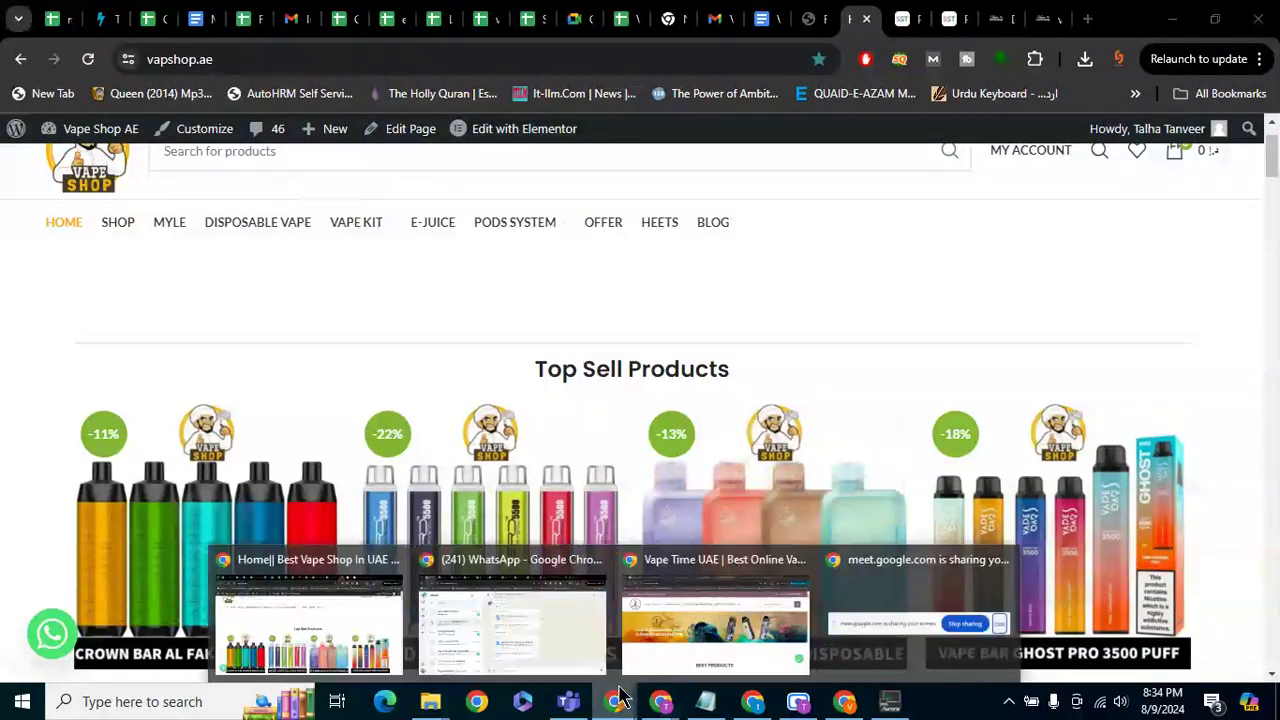
left_click(500, 630)
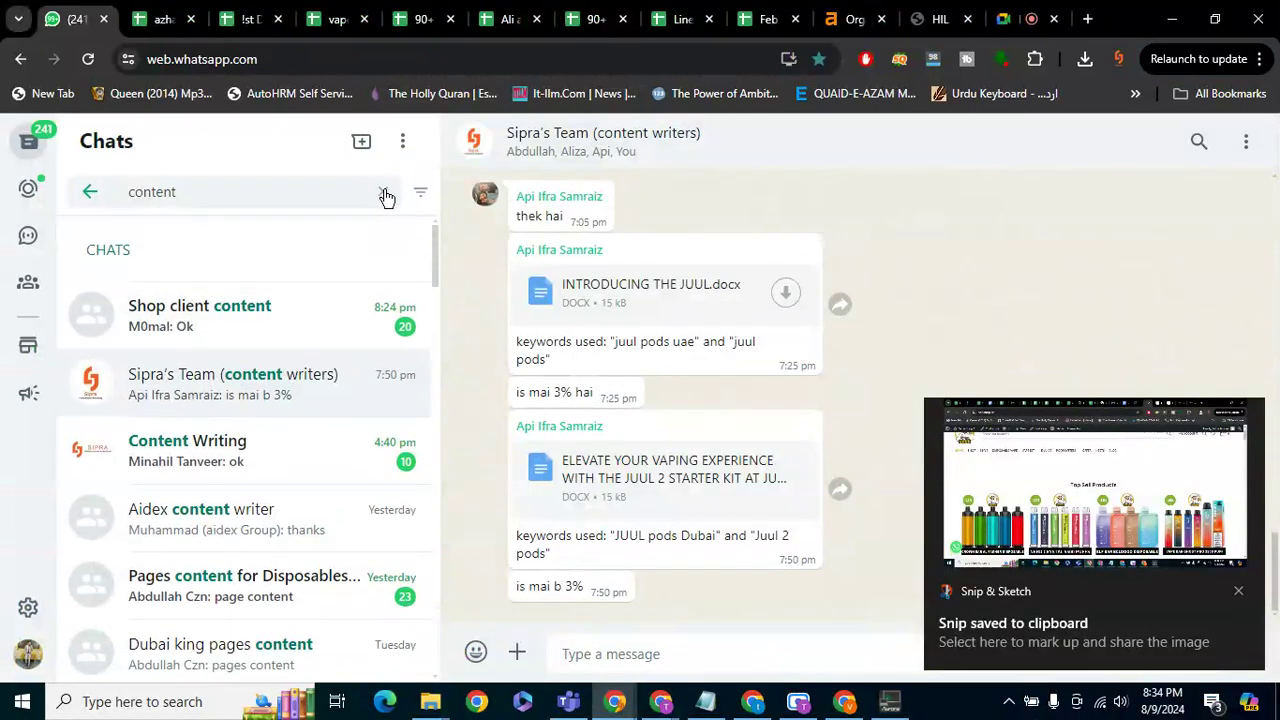
left_click(384, 192)
left_click(206, 240)
key("ctrl+v")
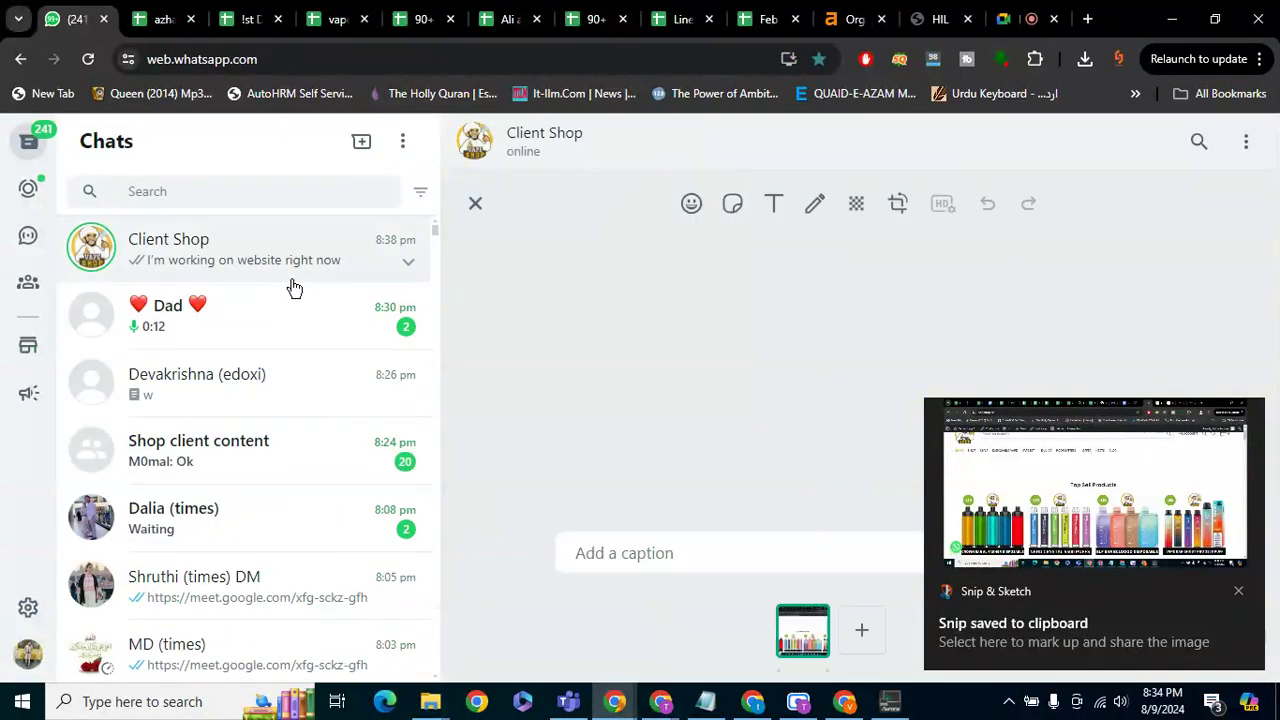
key("Escape")
key("alt+Tab")
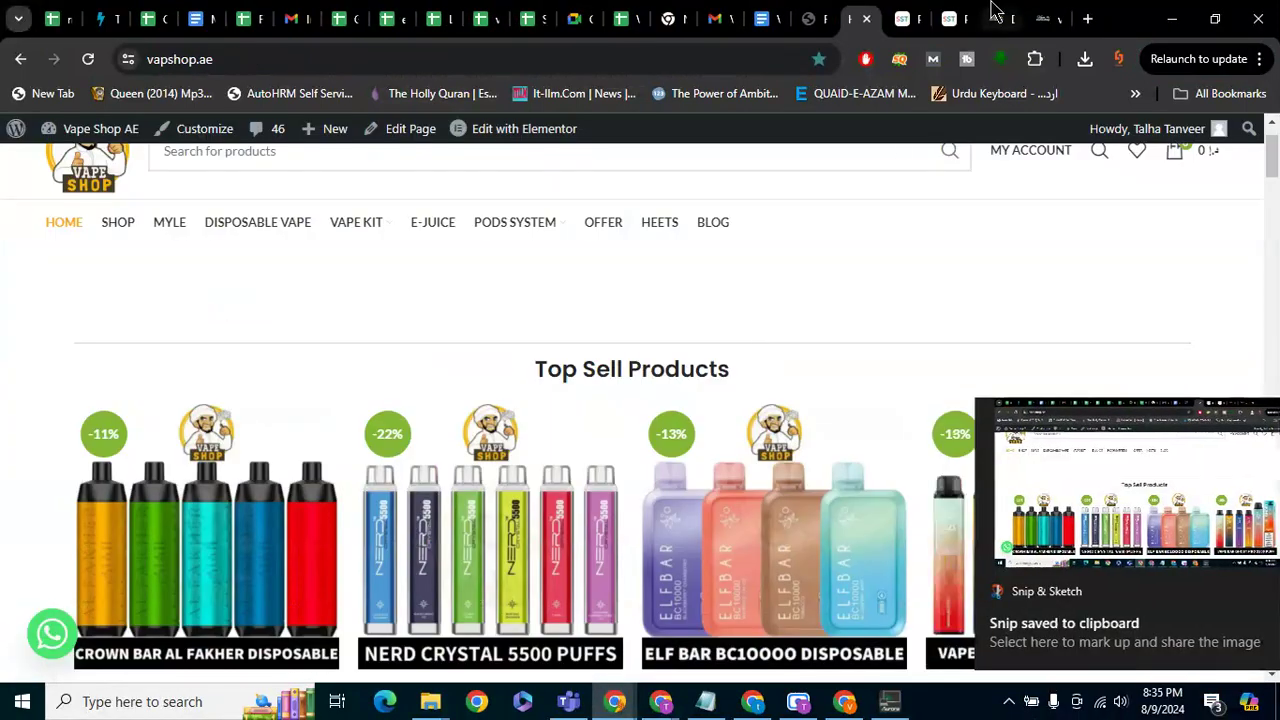
left_click(1036, 16)
From the vpdubaiking.ae dashboard, start a new post using Posts > Add New Post
left_click(987, 16)
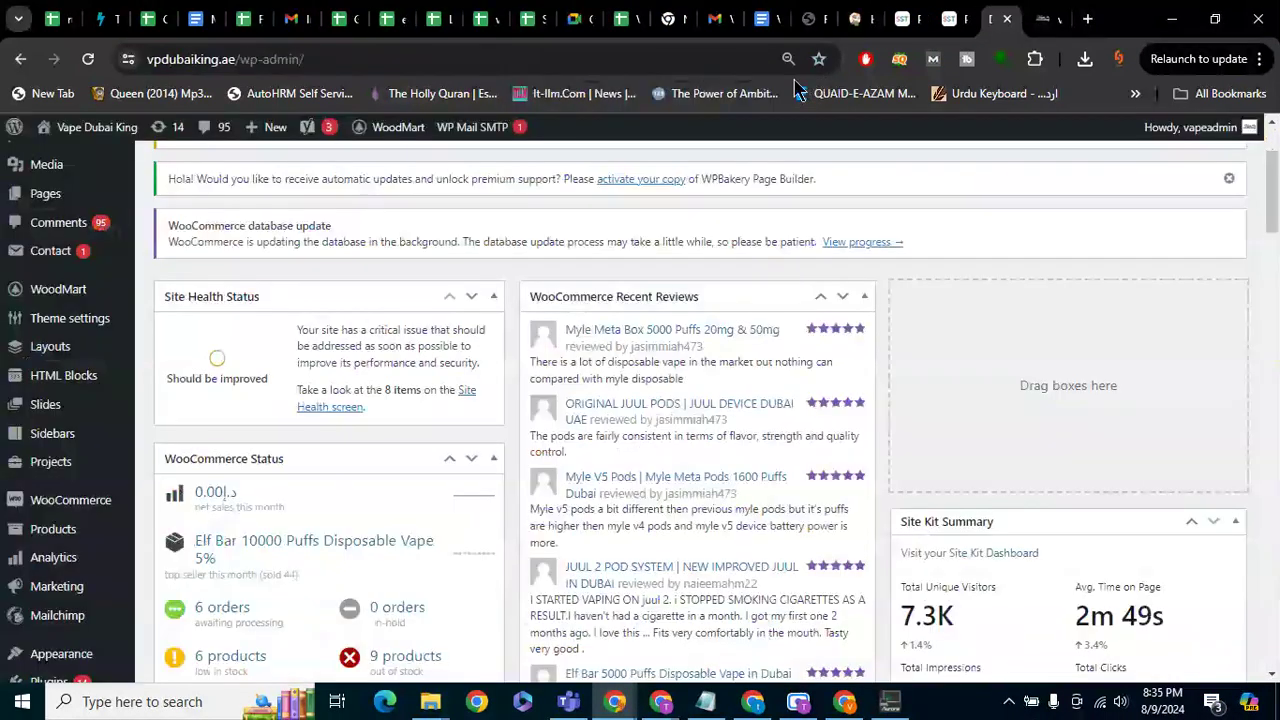
mouse_move(70, 207)
scroll(70, 207, "up", 1)
scroll(70, 207, "up", 2)
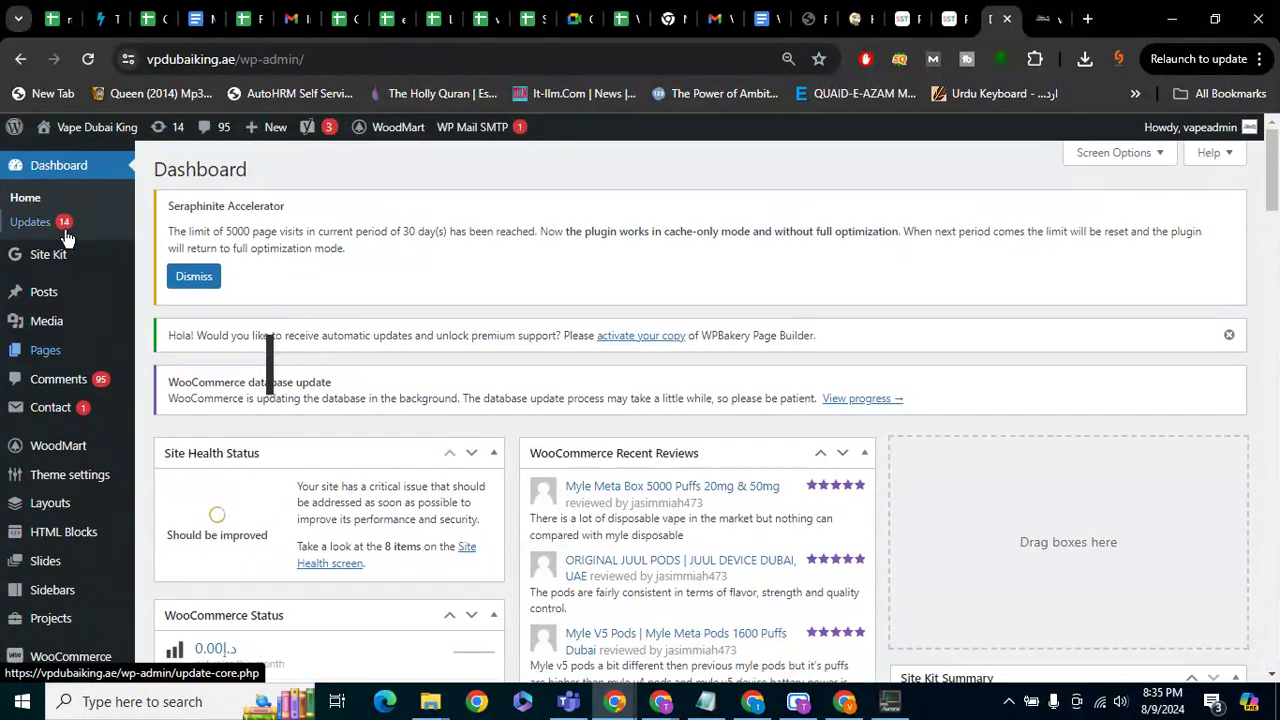
mouse_move(114, 300)
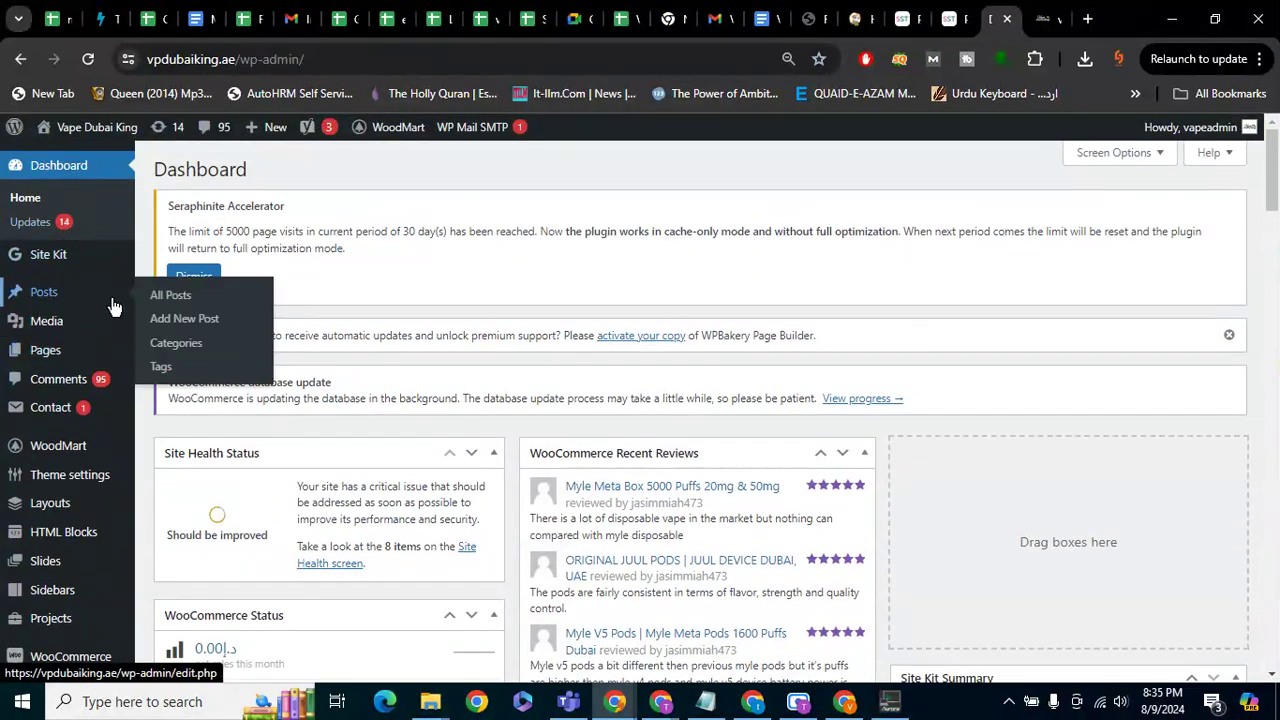
left_click(182, 320)
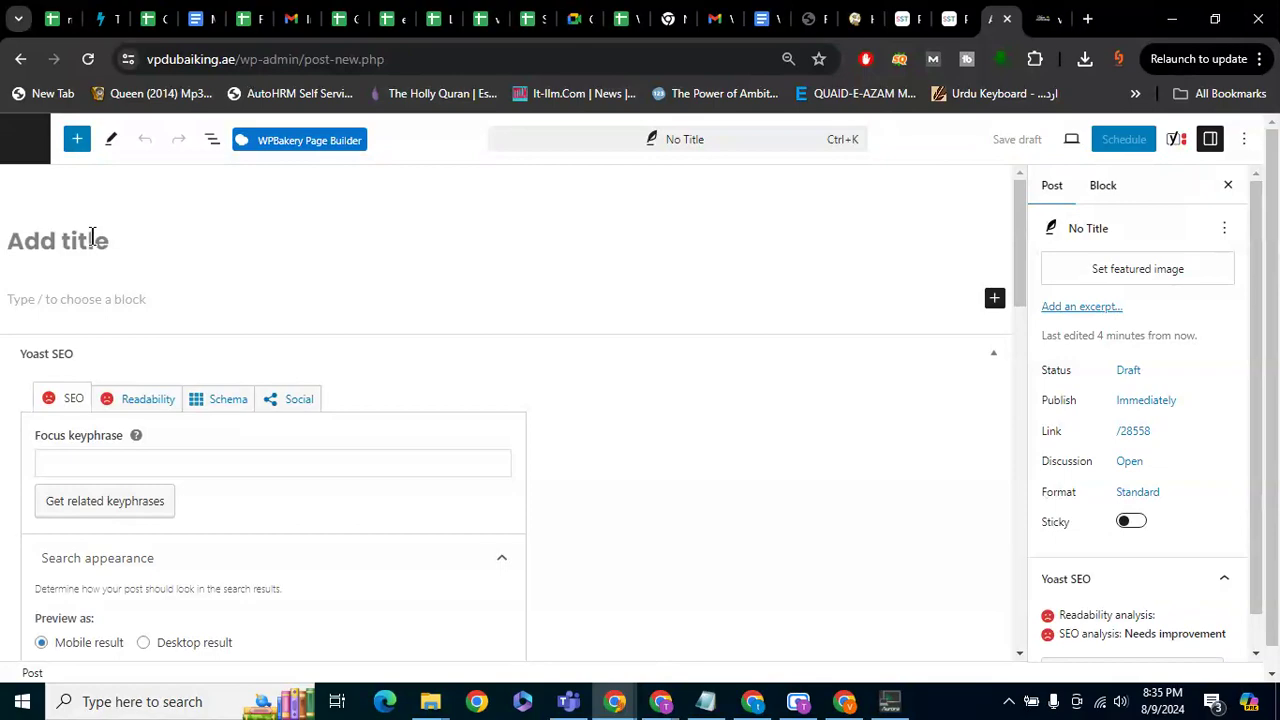
Paste the VICIG Charlie article title from the Google Doc into the post title
left_click(757, 15)
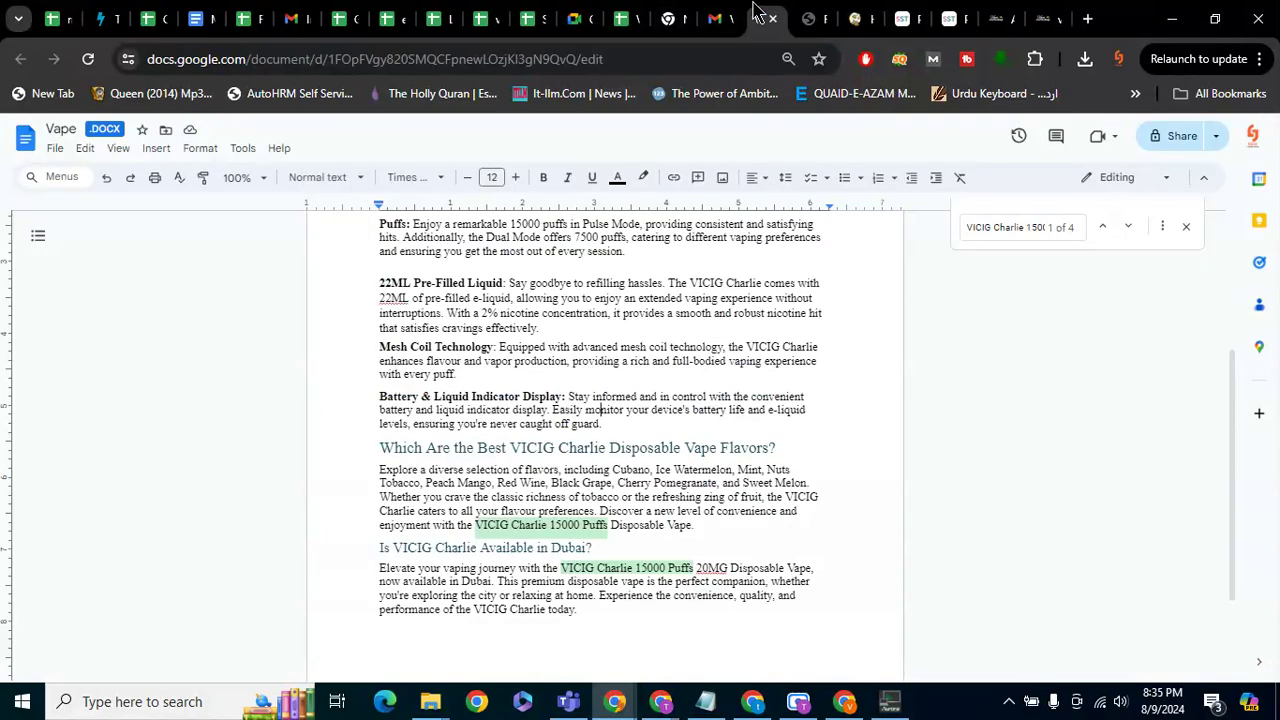
scroll(578, 289, "up", 3)
left_click(786, 325)
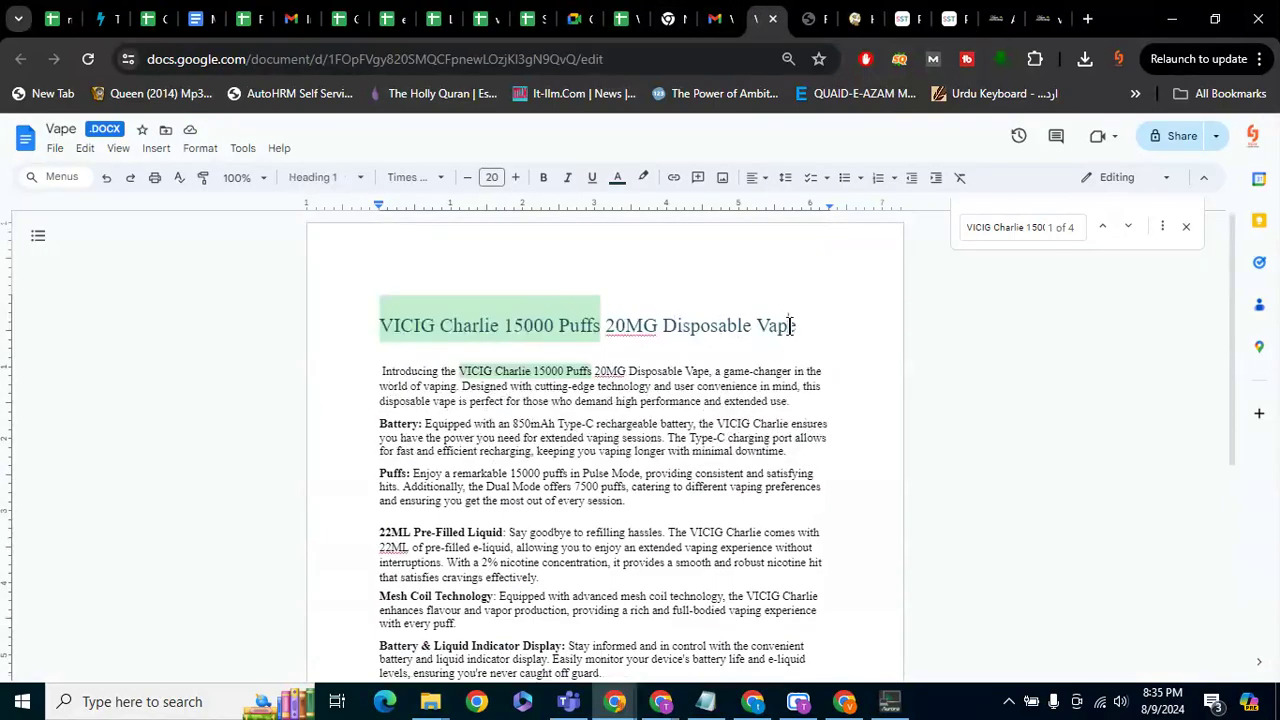
left_click_drag(794, 325, 387, 309)
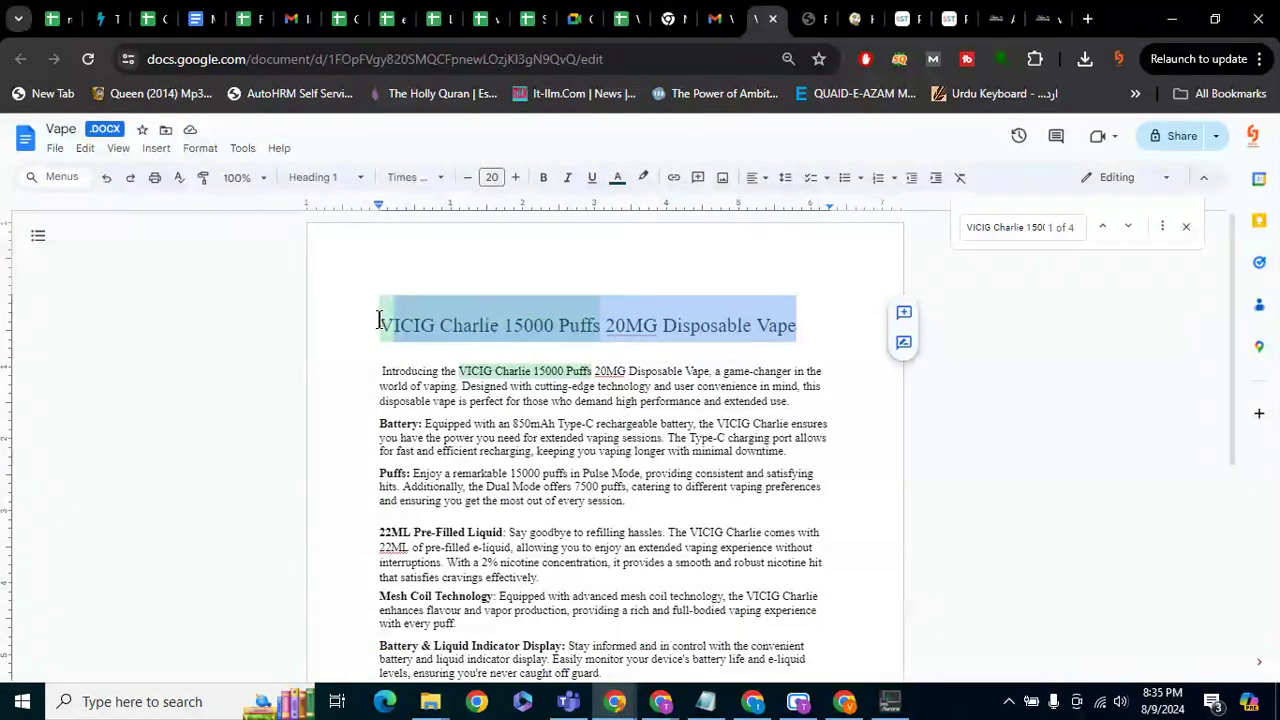
double_click(405, 318)
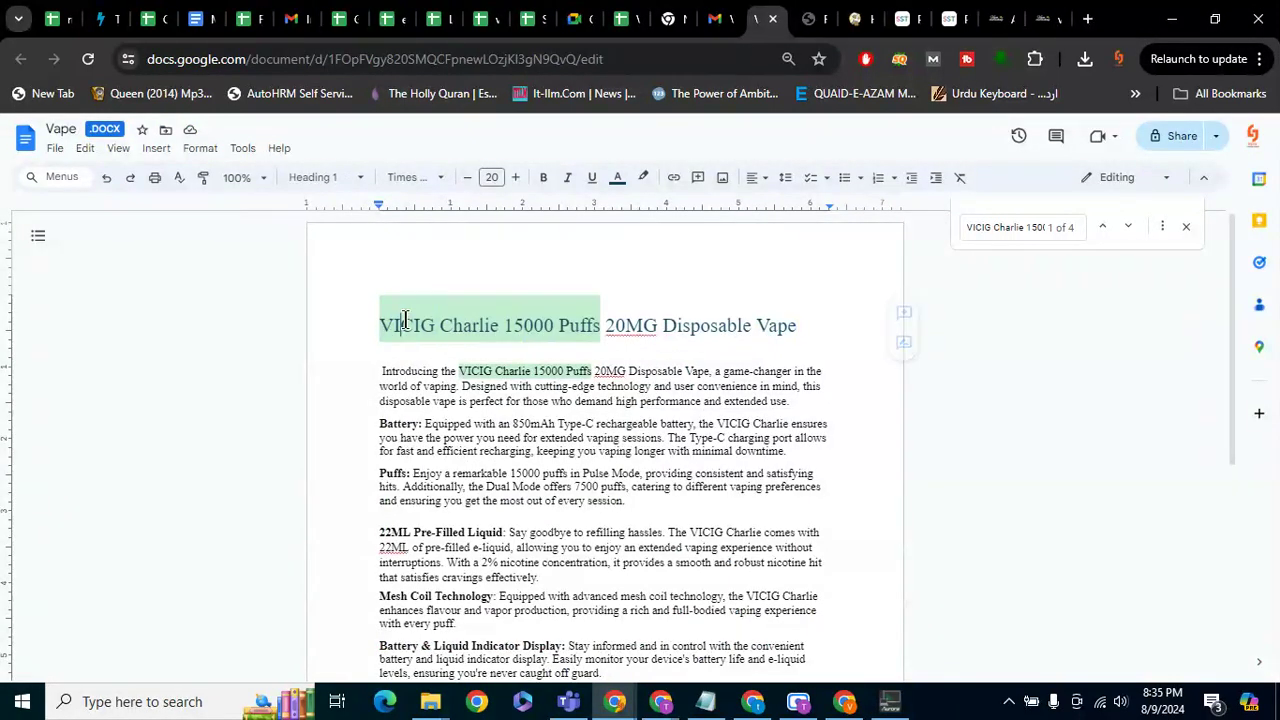
triple_click(405, 318)
key("ctrl+c")
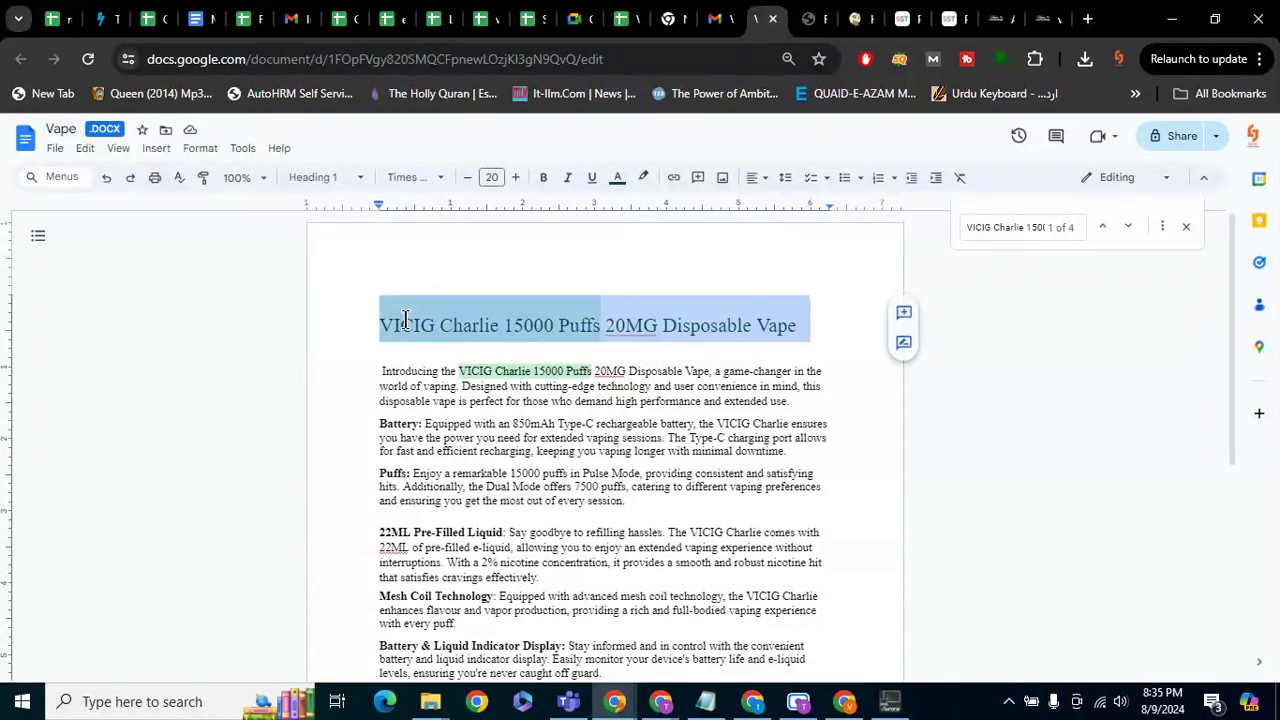
left_click(1040, 18)
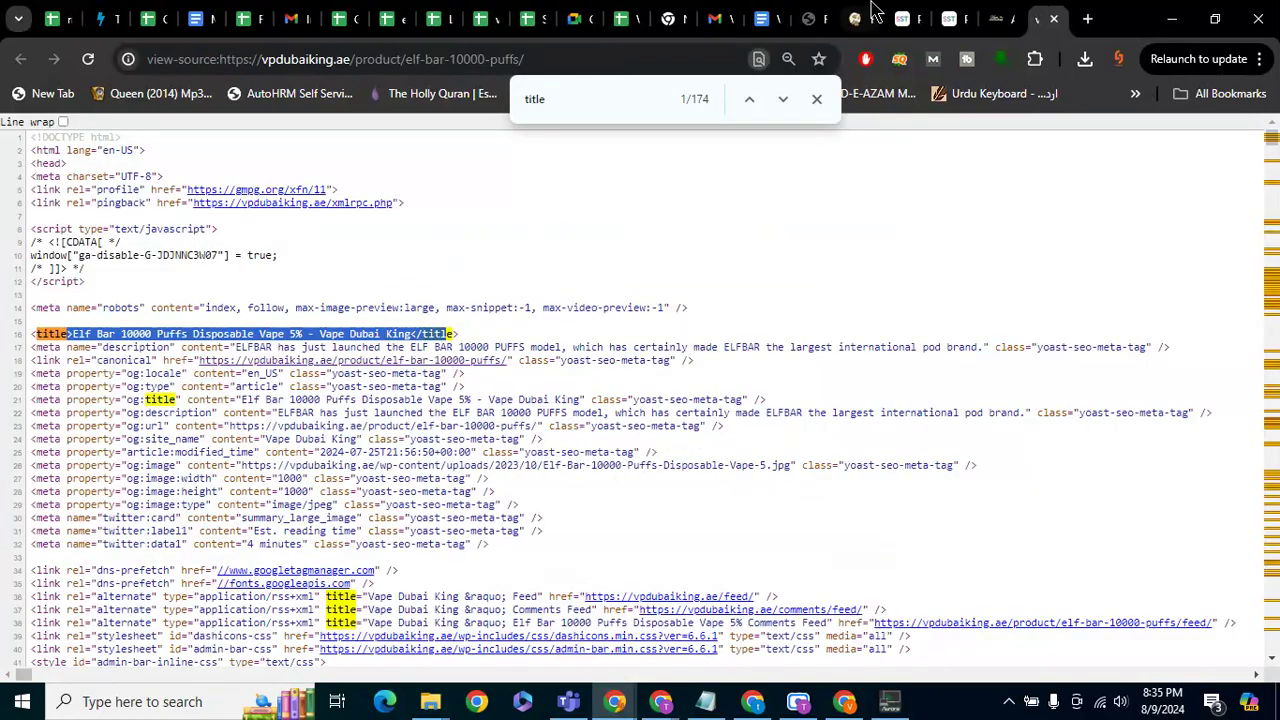
left_click(1053, 18)
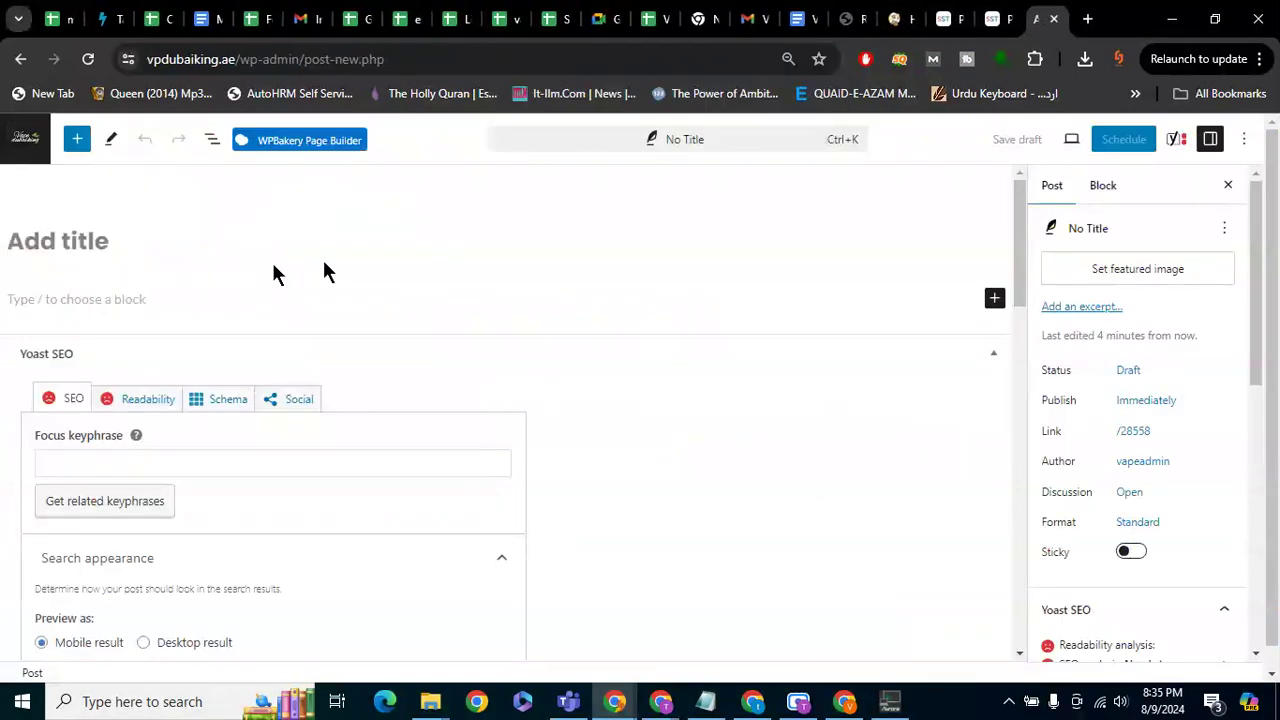
key("ctrl+v")
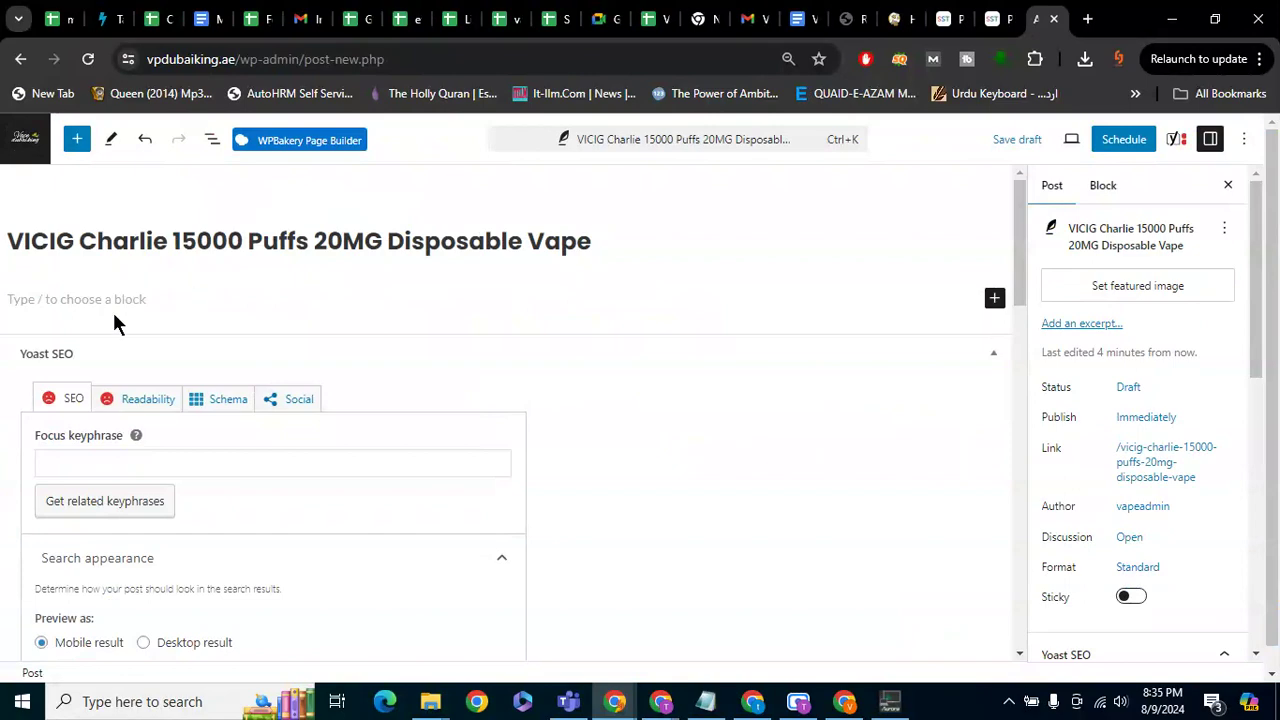
Copy the article body, from 'Introducing' to the end, into the post's paragraph block
left_click(92, 298)
left_click(800, 18)
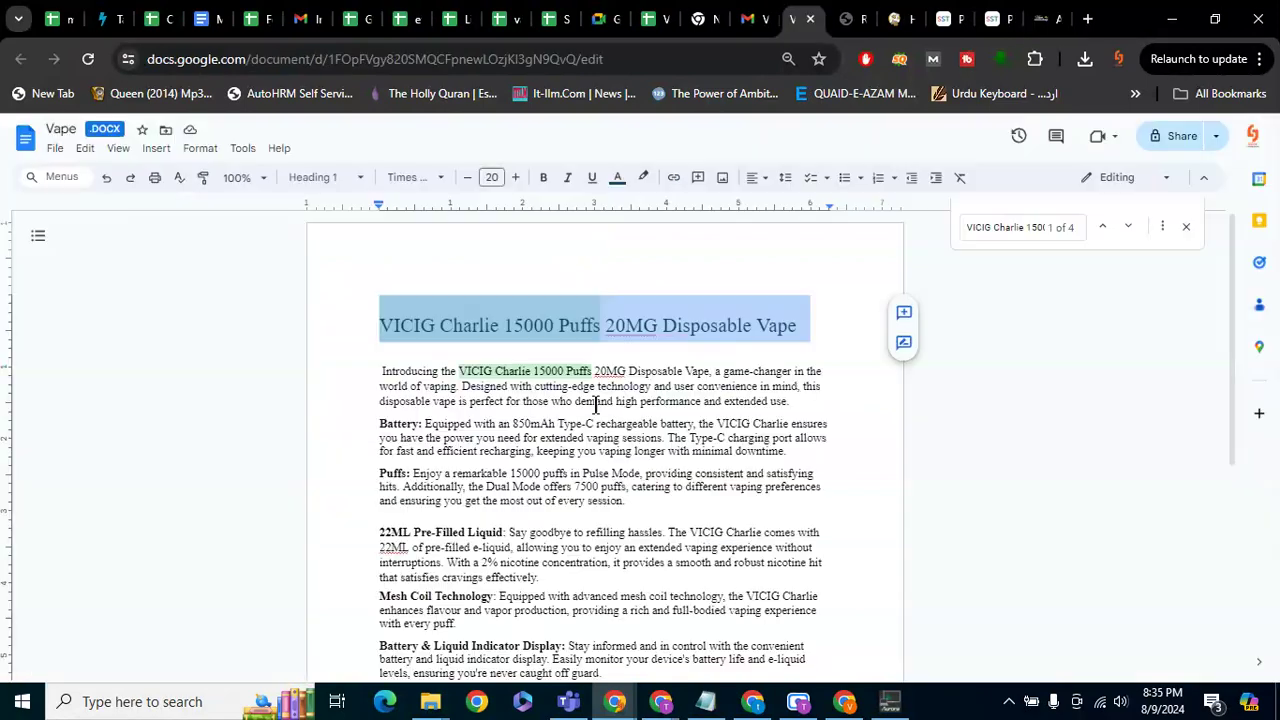
left_click_drag(379, 371, 609, 620)
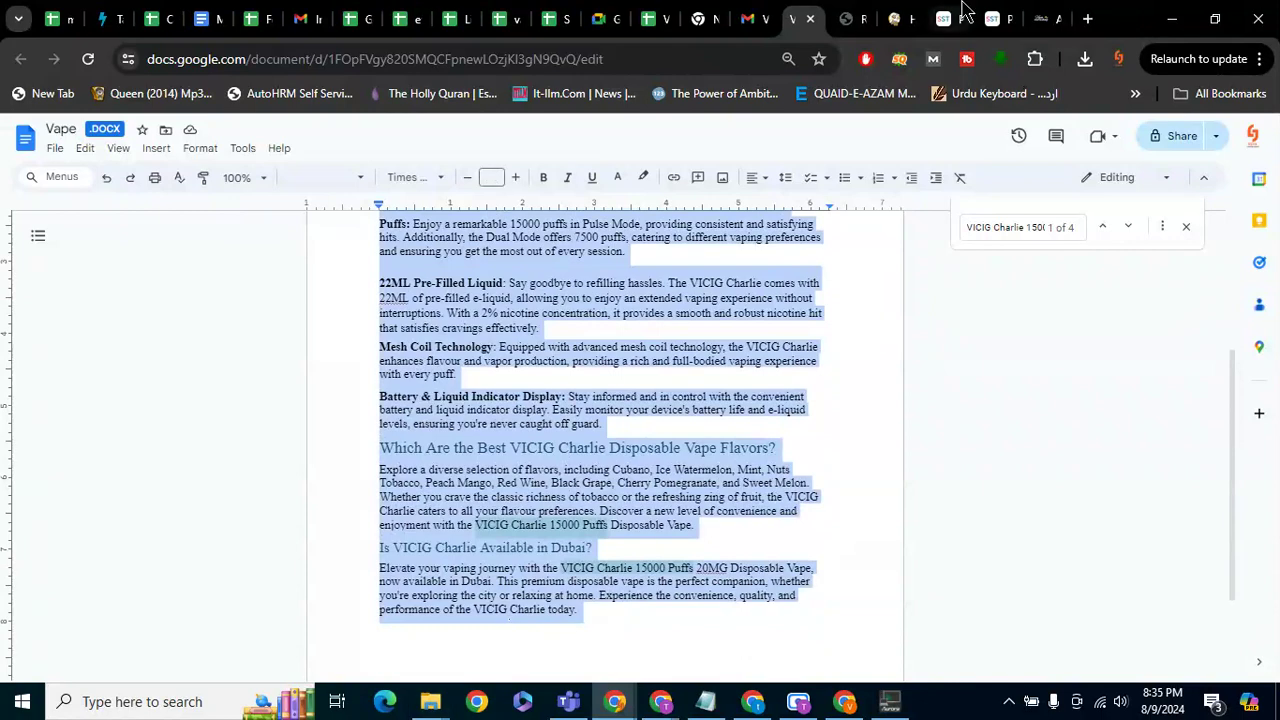
left_click(1045, 18)
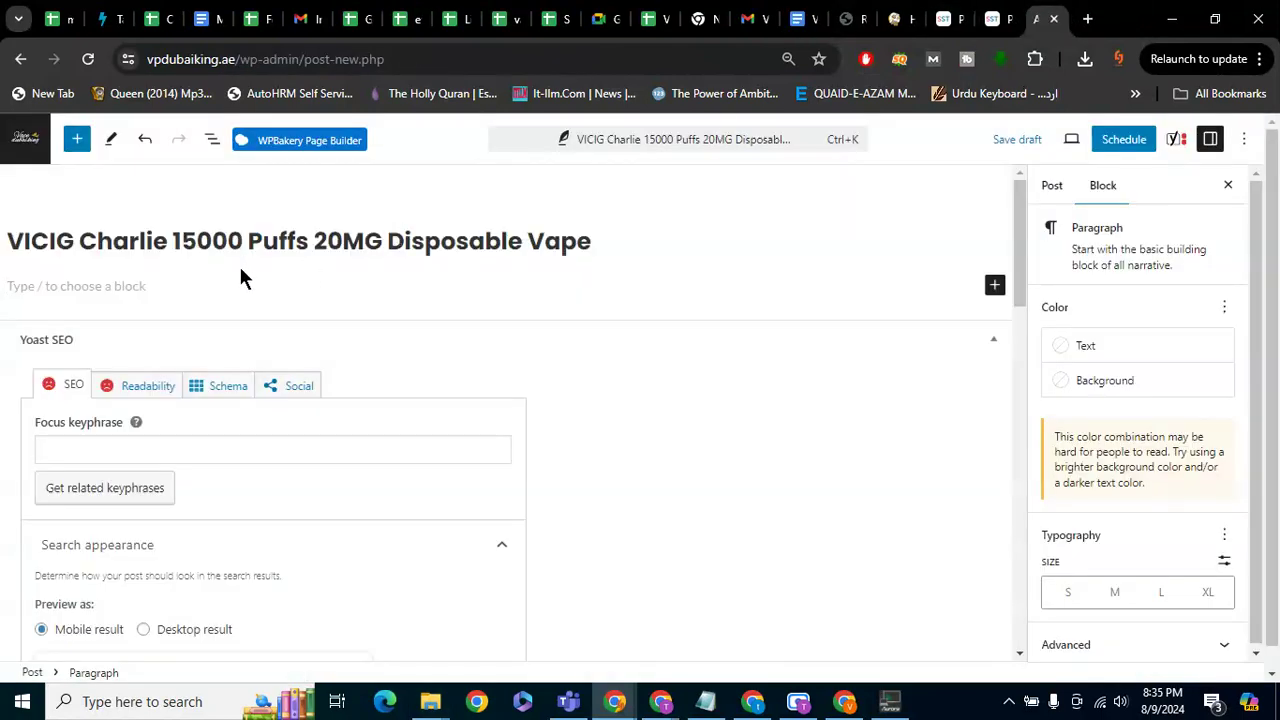
key("ctrl+v")
Review the Yoast readability analysis for the pasted article
scroll(374, 334, "down", 1)
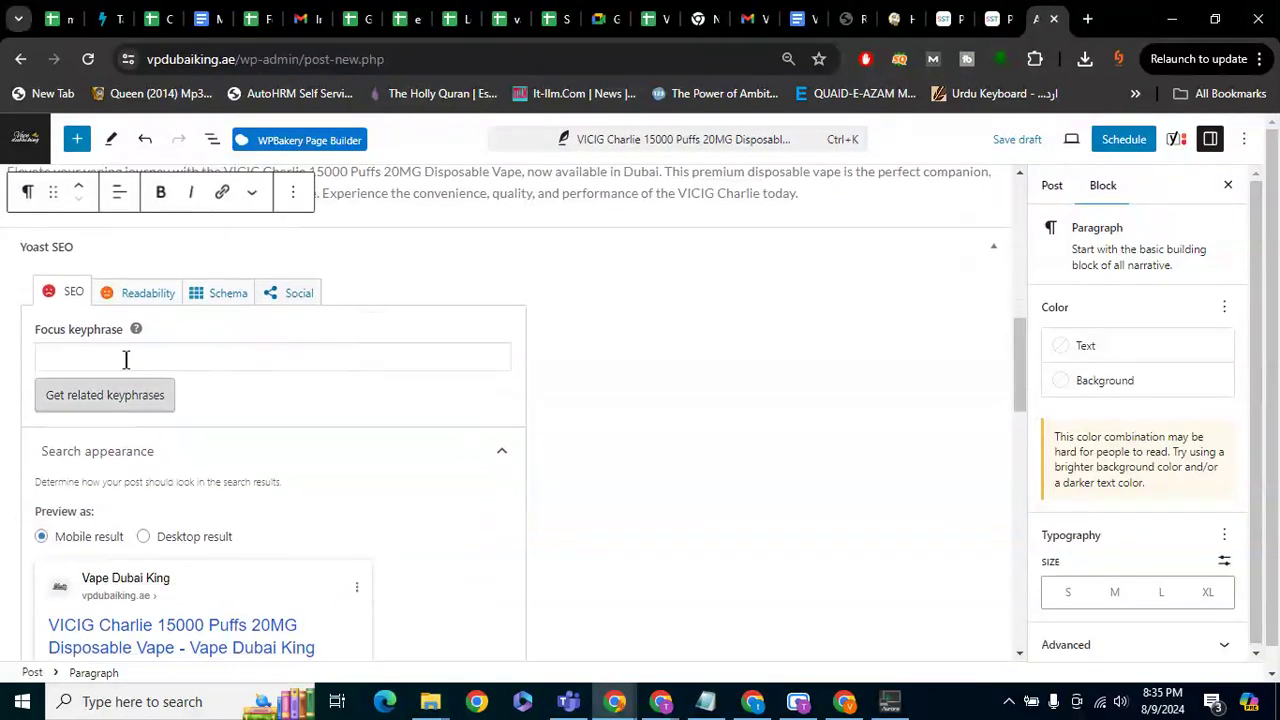
scroll(343, 343, "up", 3)
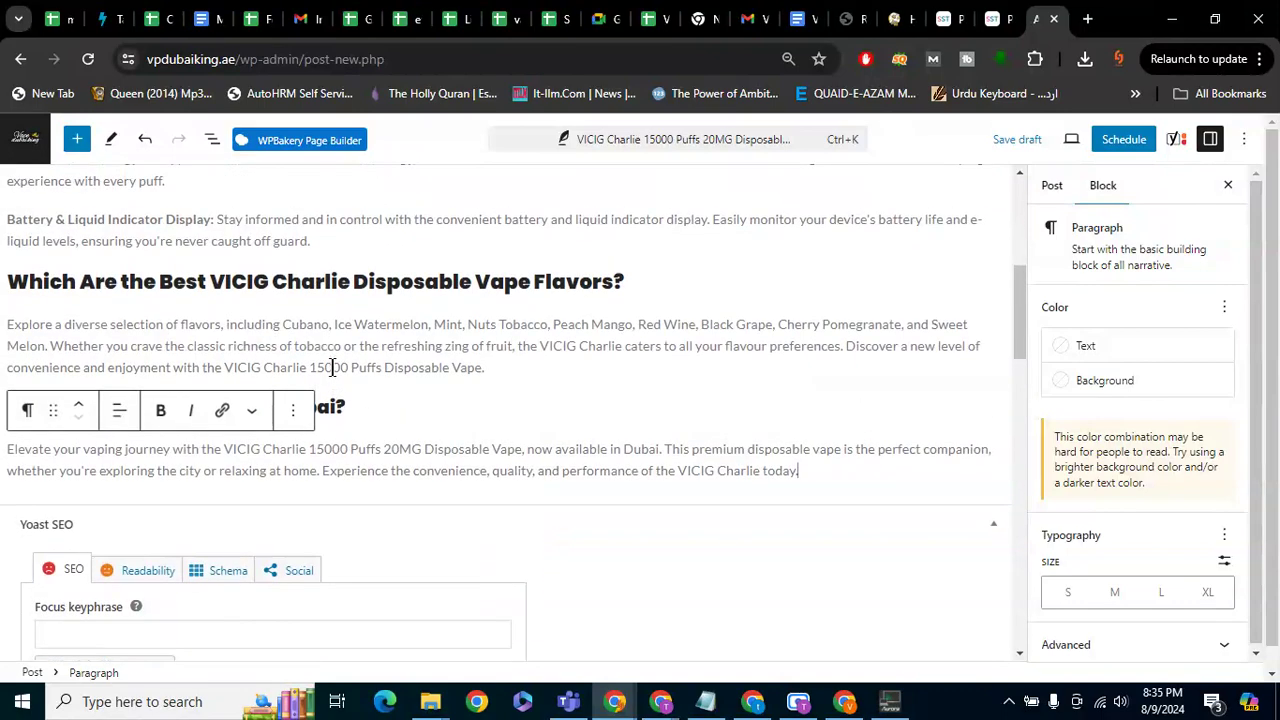
scroll(150, 560, "up", 1)
scroll(143, 573, "down", 3)
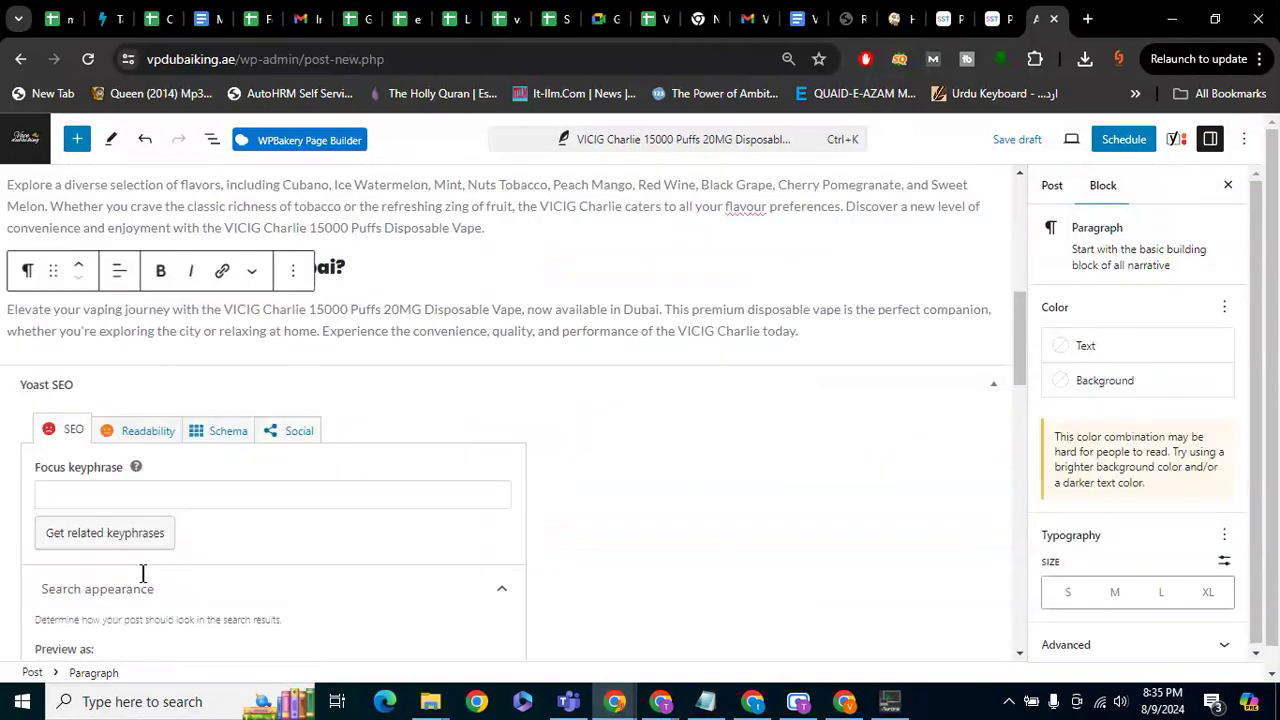
scroll(143, 560, "down", 1)
left_click(144, 374)
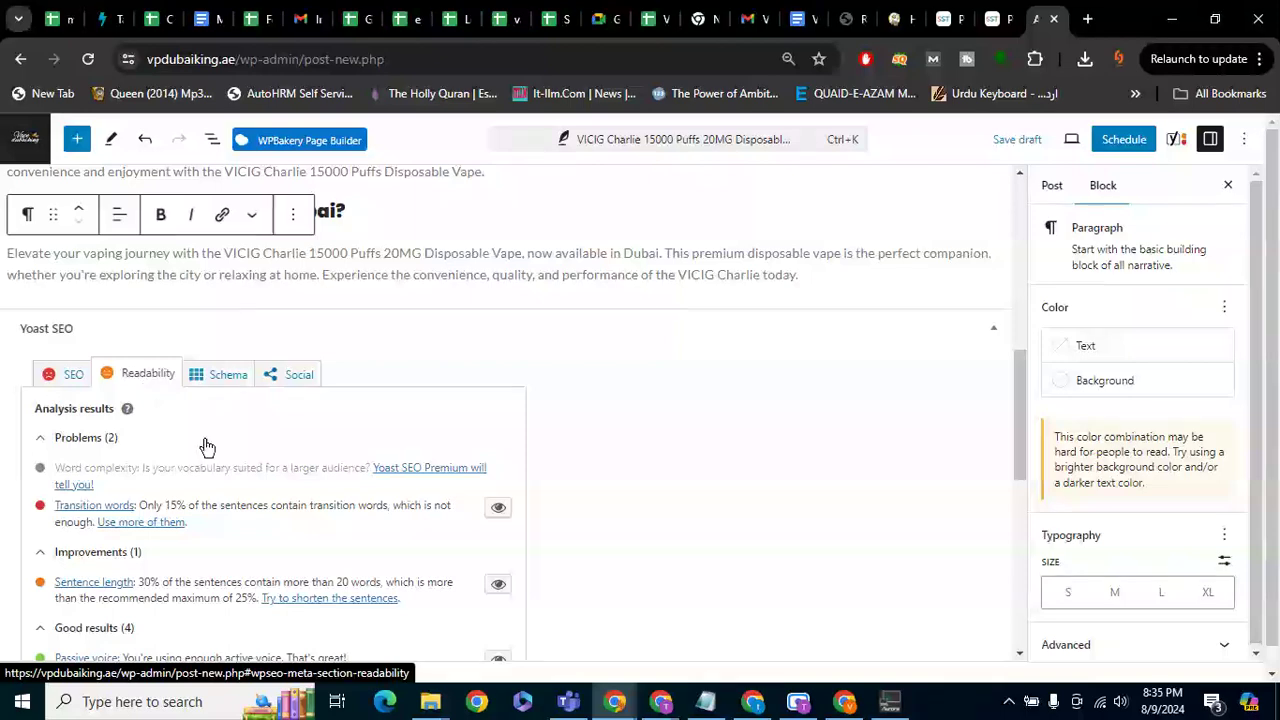
scroll(211, 450, "down", 1)
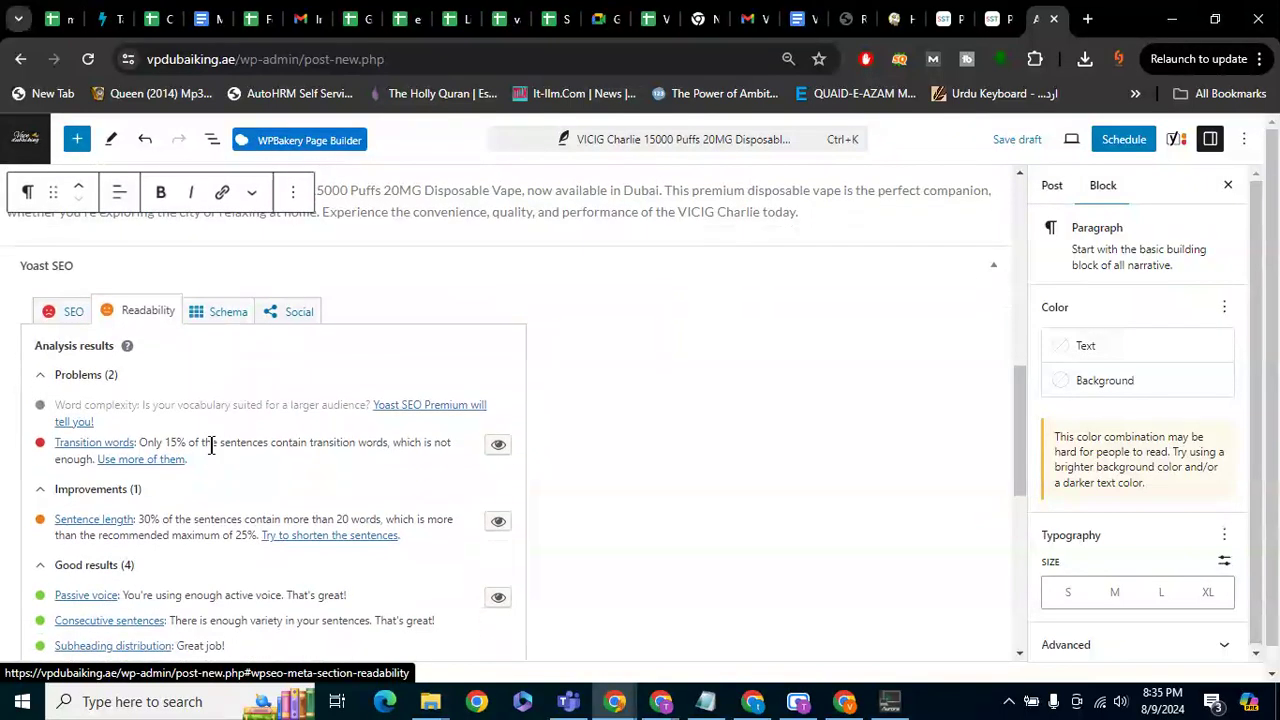
scroll(211, 450, "down", 1)
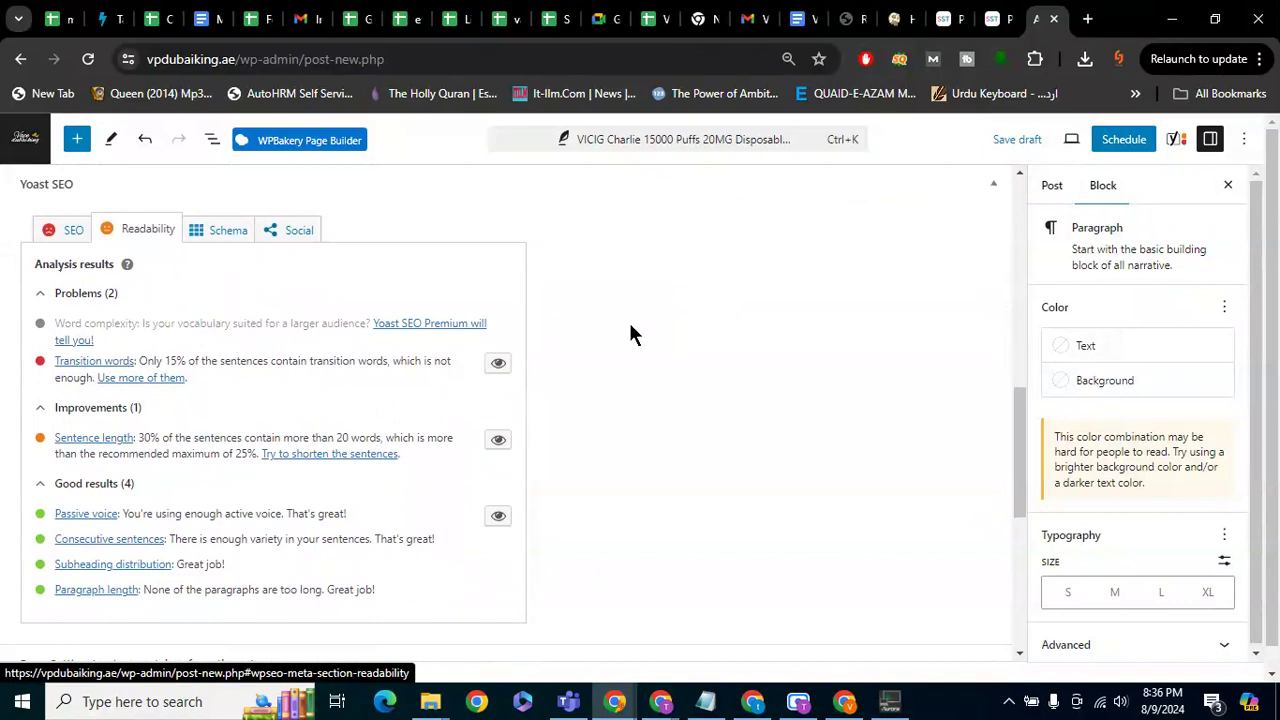
key("ctrl+t")
Search Google for 'transition words', then go back to the post editor
type("trasu")
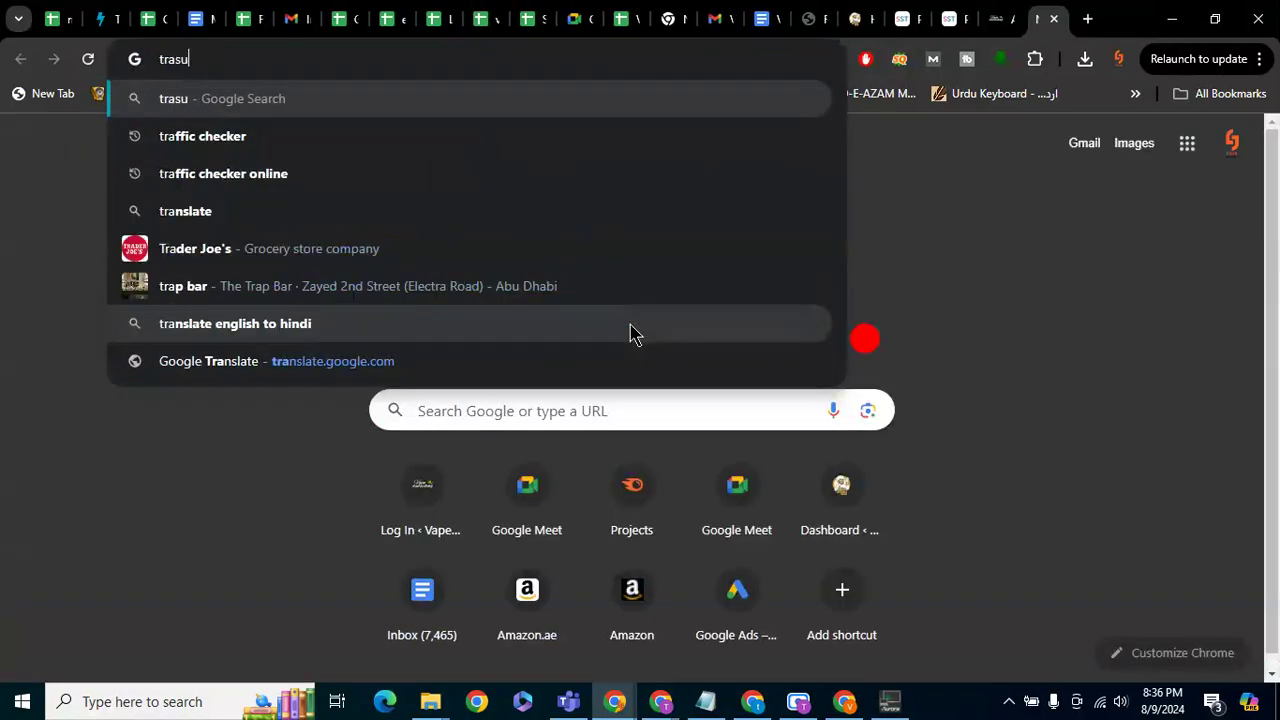
key("BackSpace")
type("ition words")
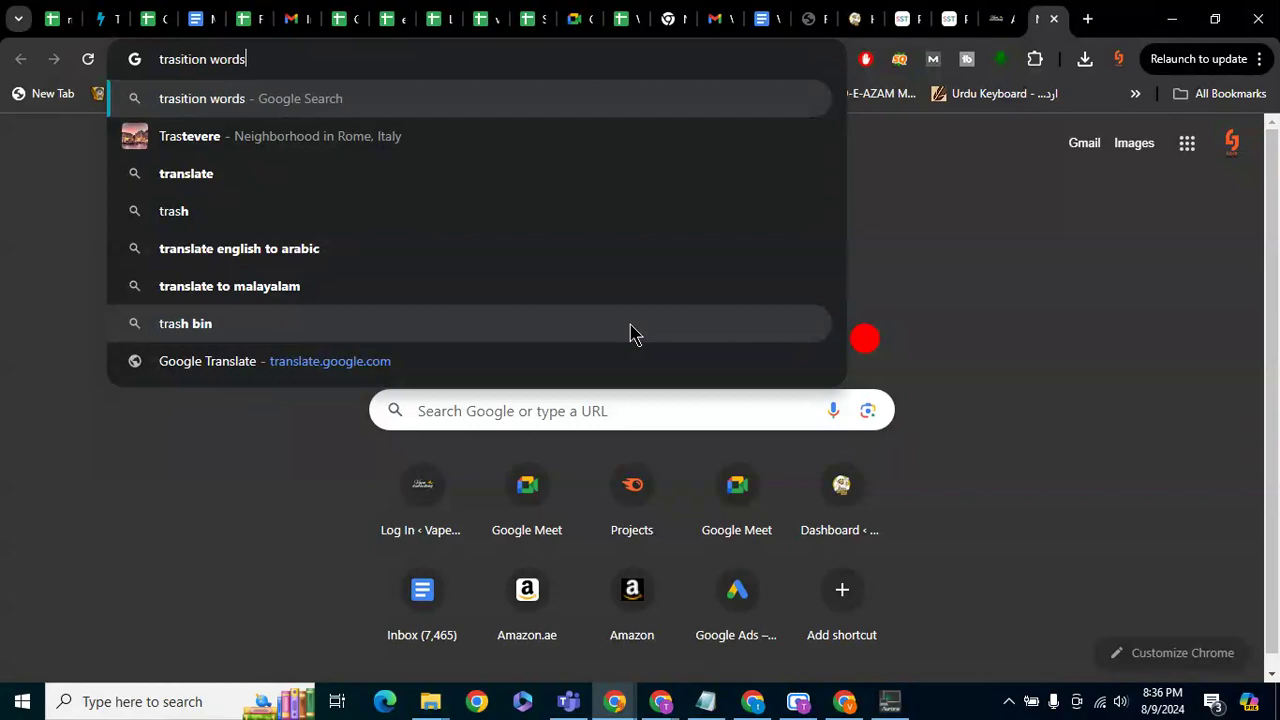
key("Return")
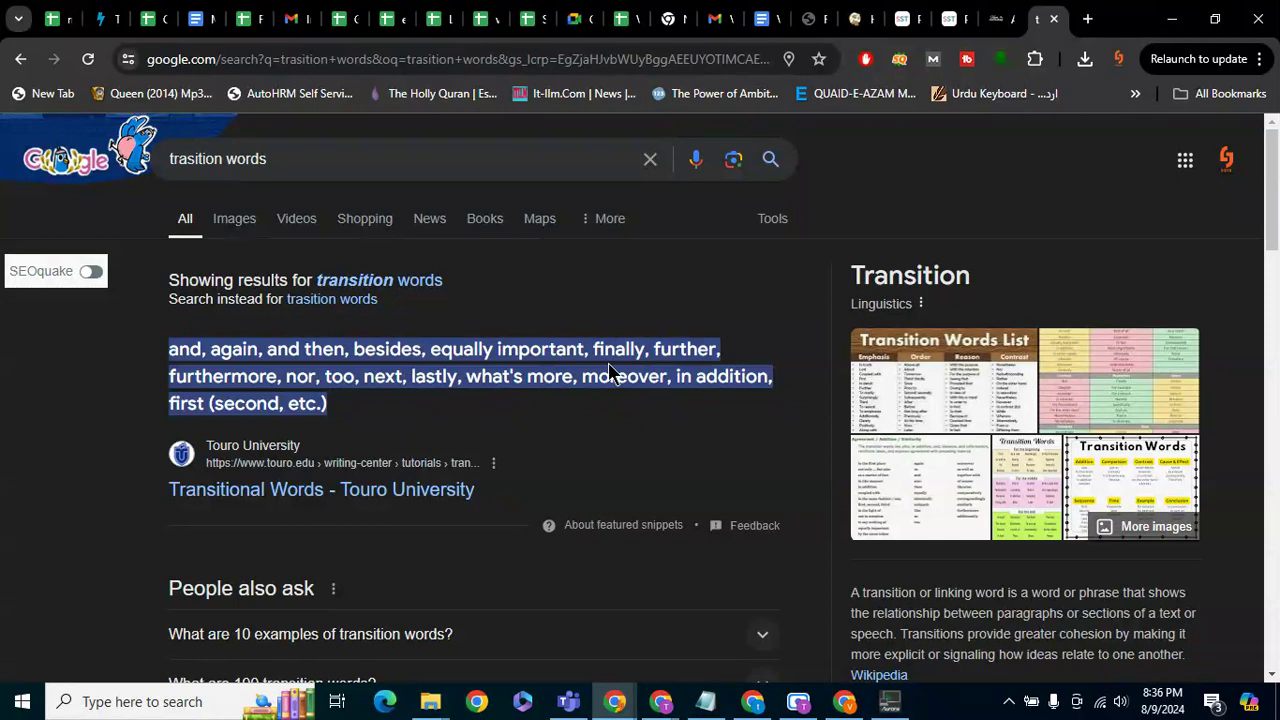
left_click(998, 18)
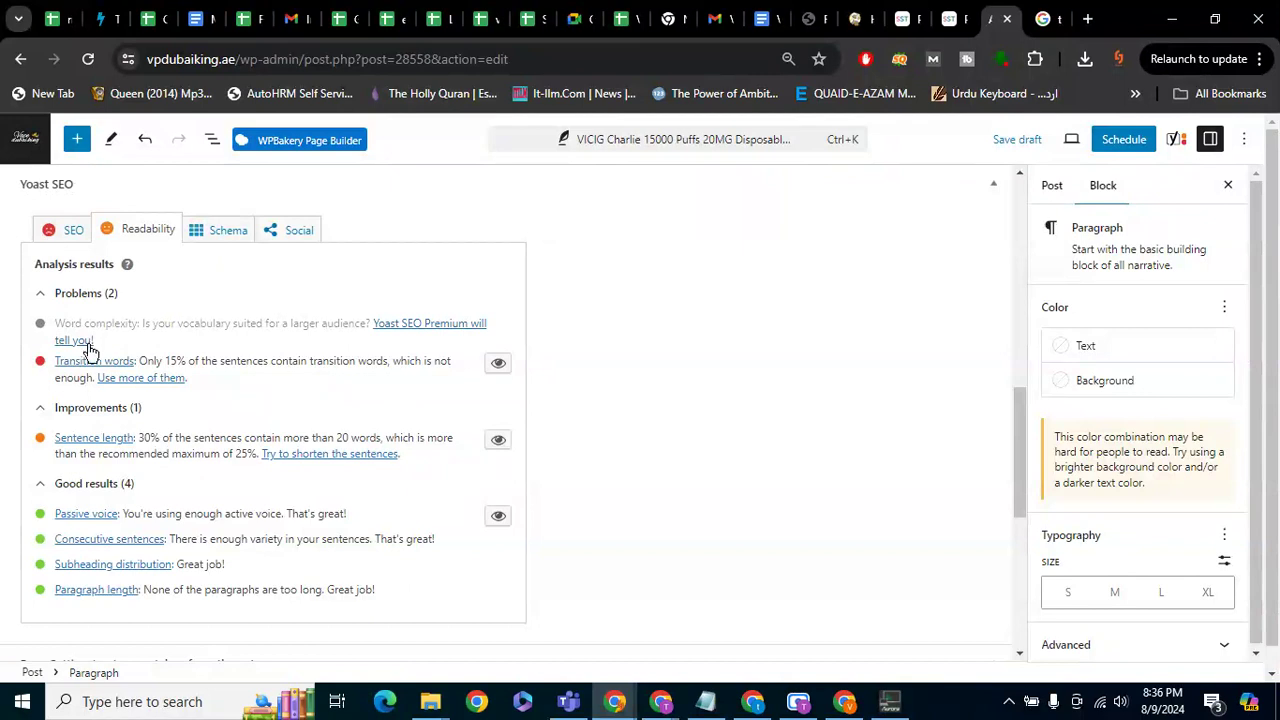
Highlight the Yoast transition-words percentage and the 20-word sentence-length messages
left_click_drag(139, 362, 393, 366)
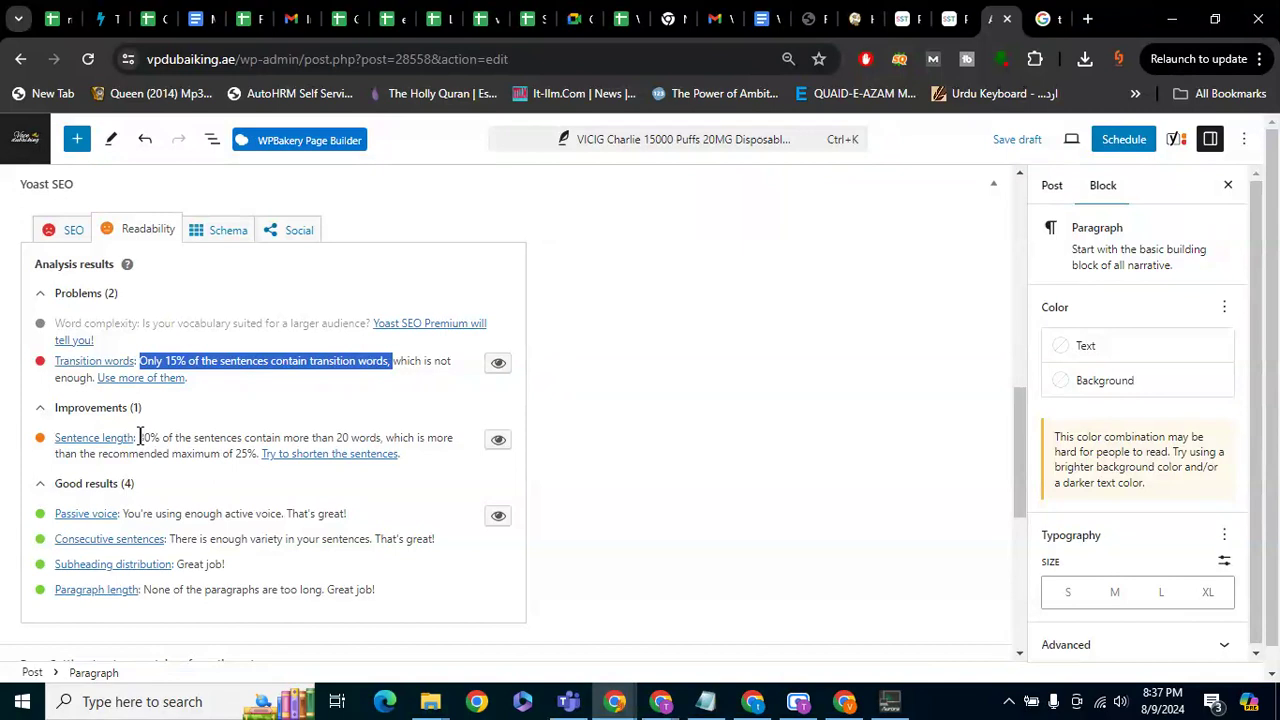
left_click_drag(383, 437, 337, 437)
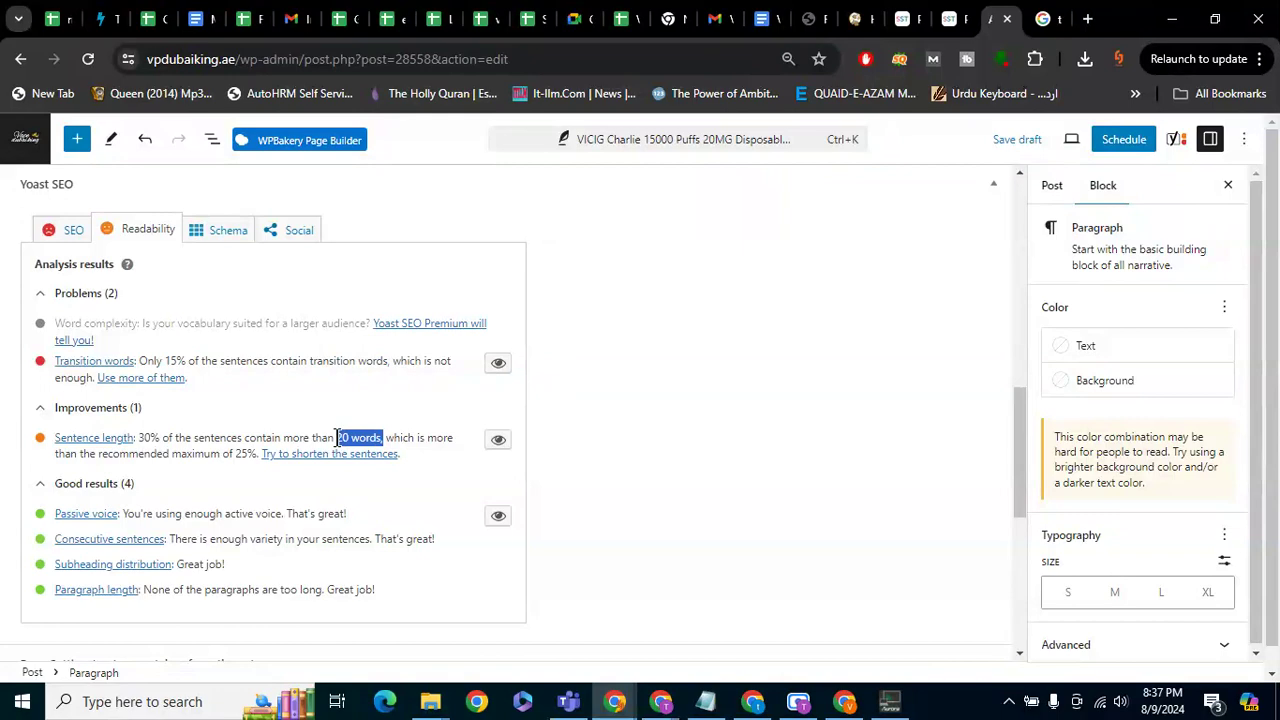
key("ctrl+t")
Search 'readibility checker online' and open the Readable result in a new tab
type("re")
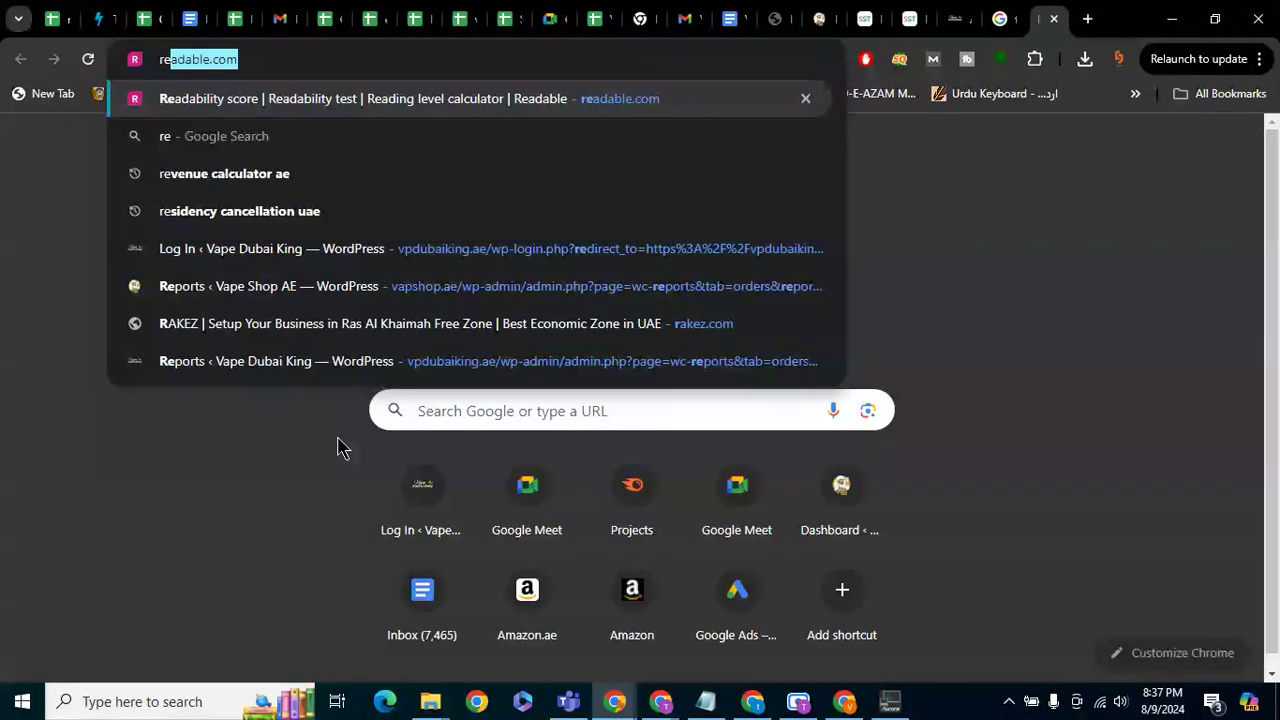
type("adibility")
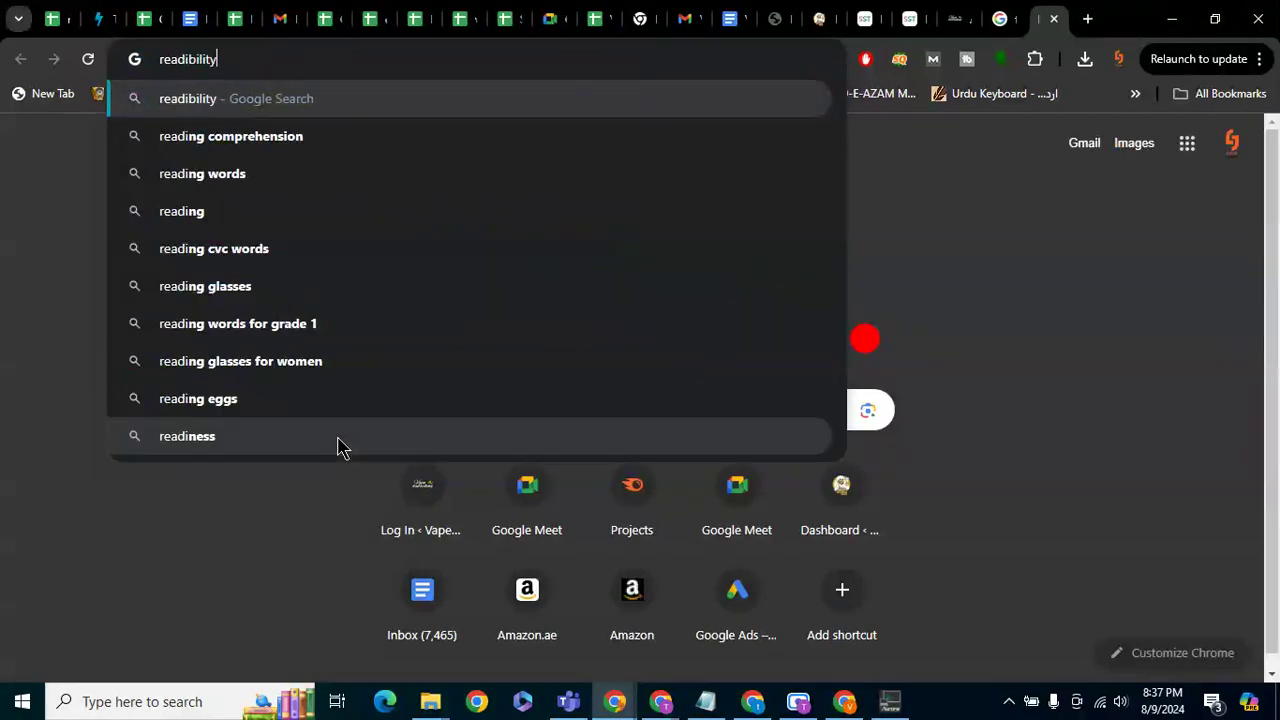
type(" checker o")
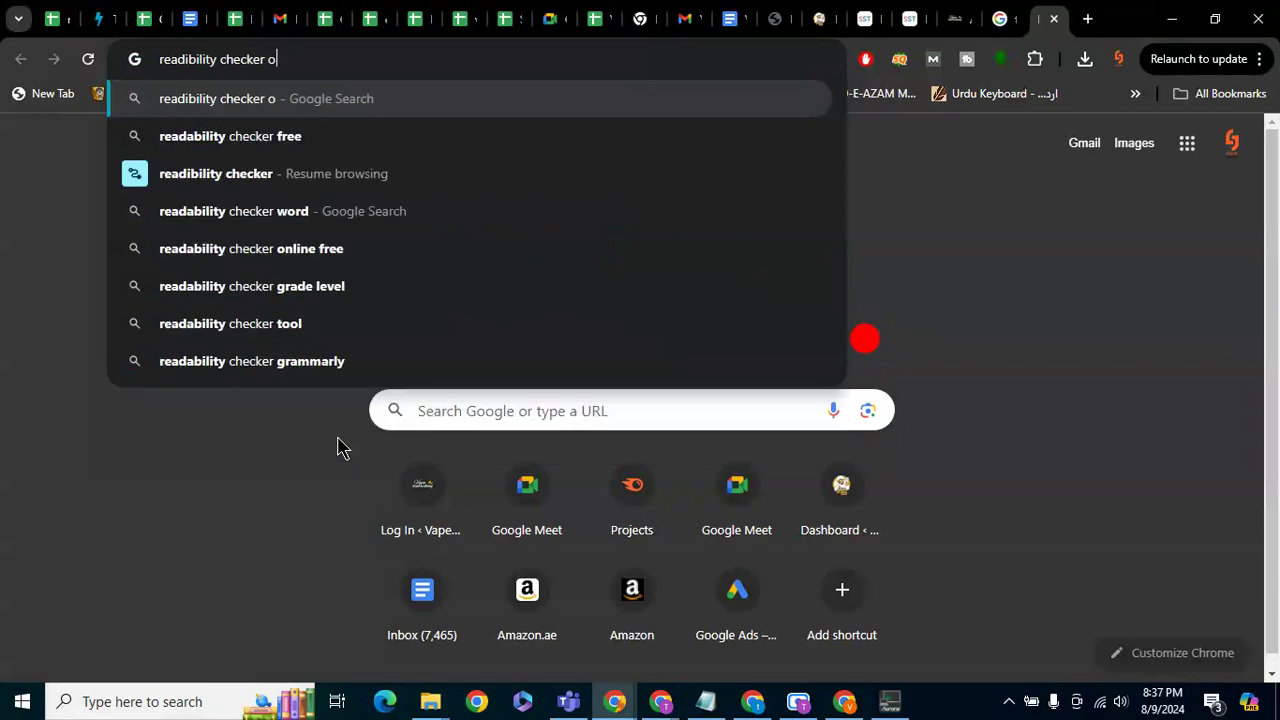
type("nline")
key("Return")
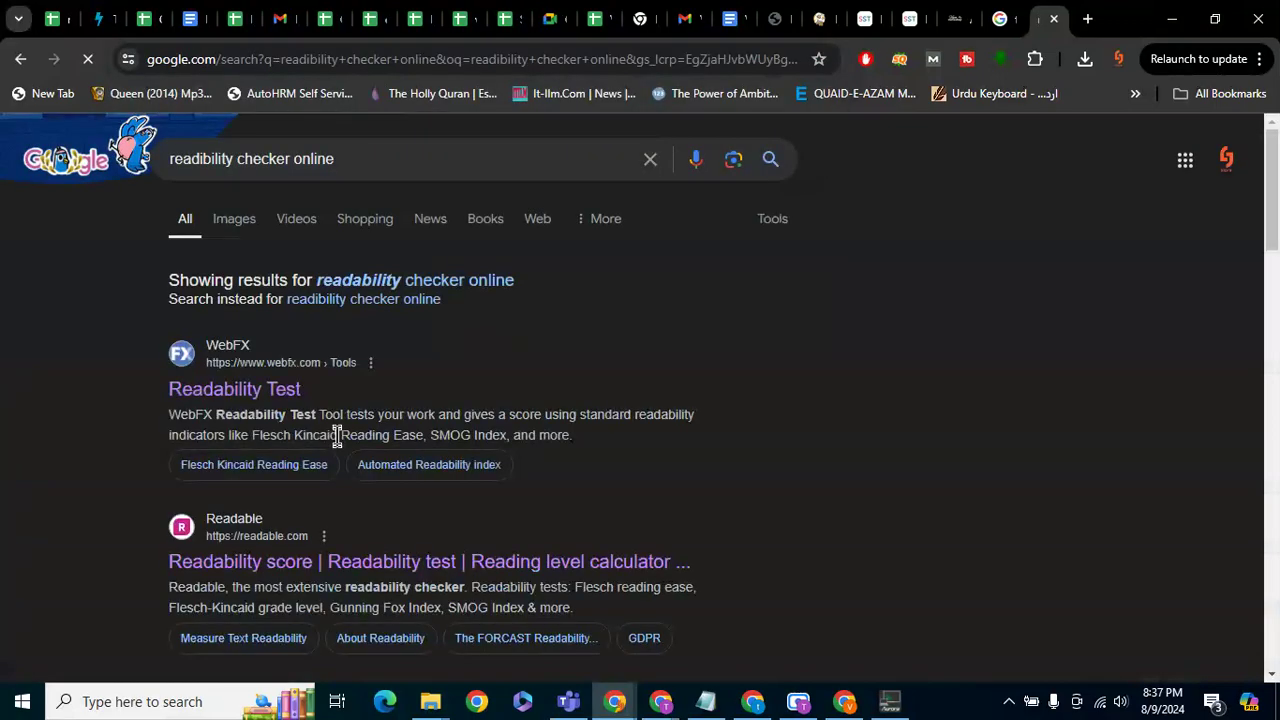
right_click(285, 548)
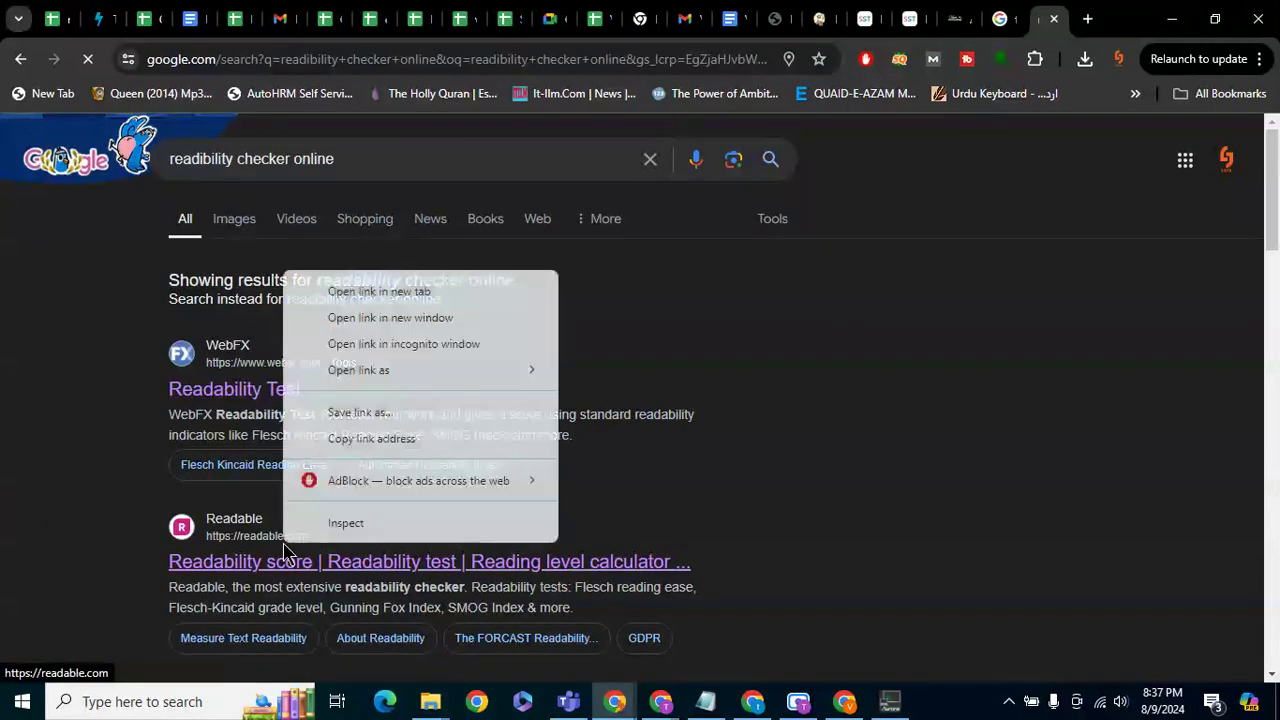
left_click(392, 292)
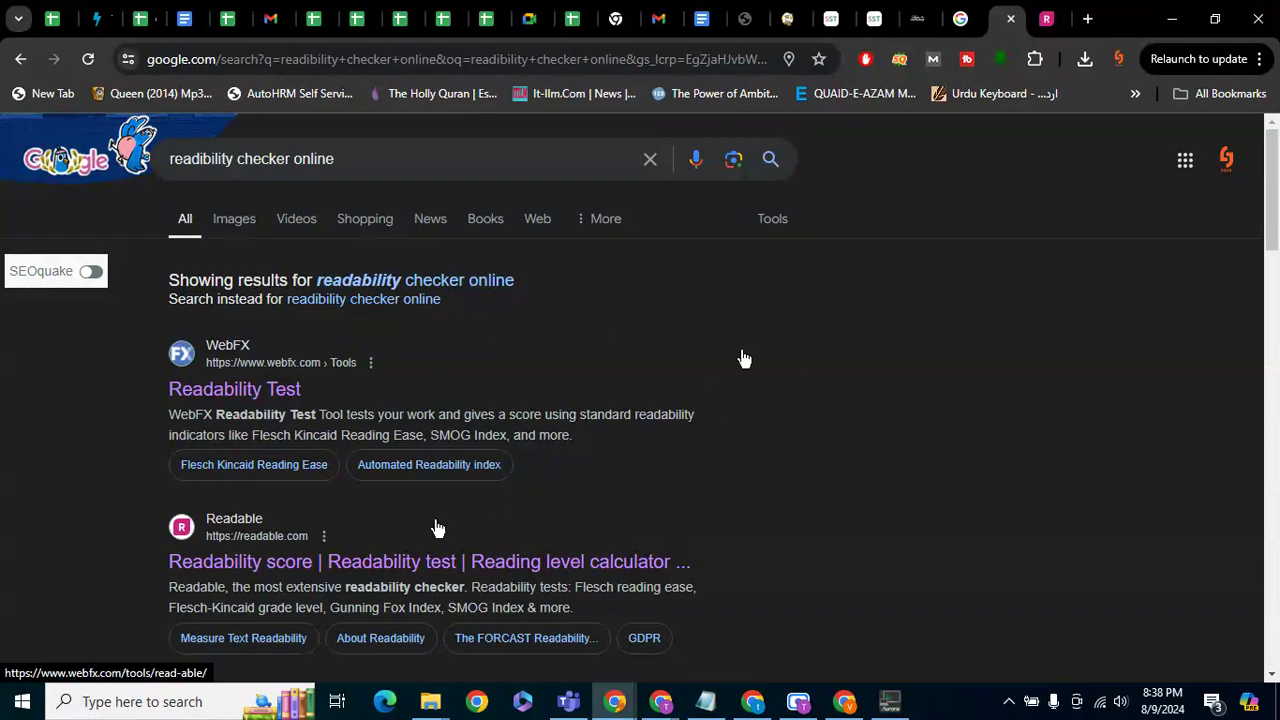
Log in to Readable with a Google account and allow it to share account details
left_click(1066, 14)
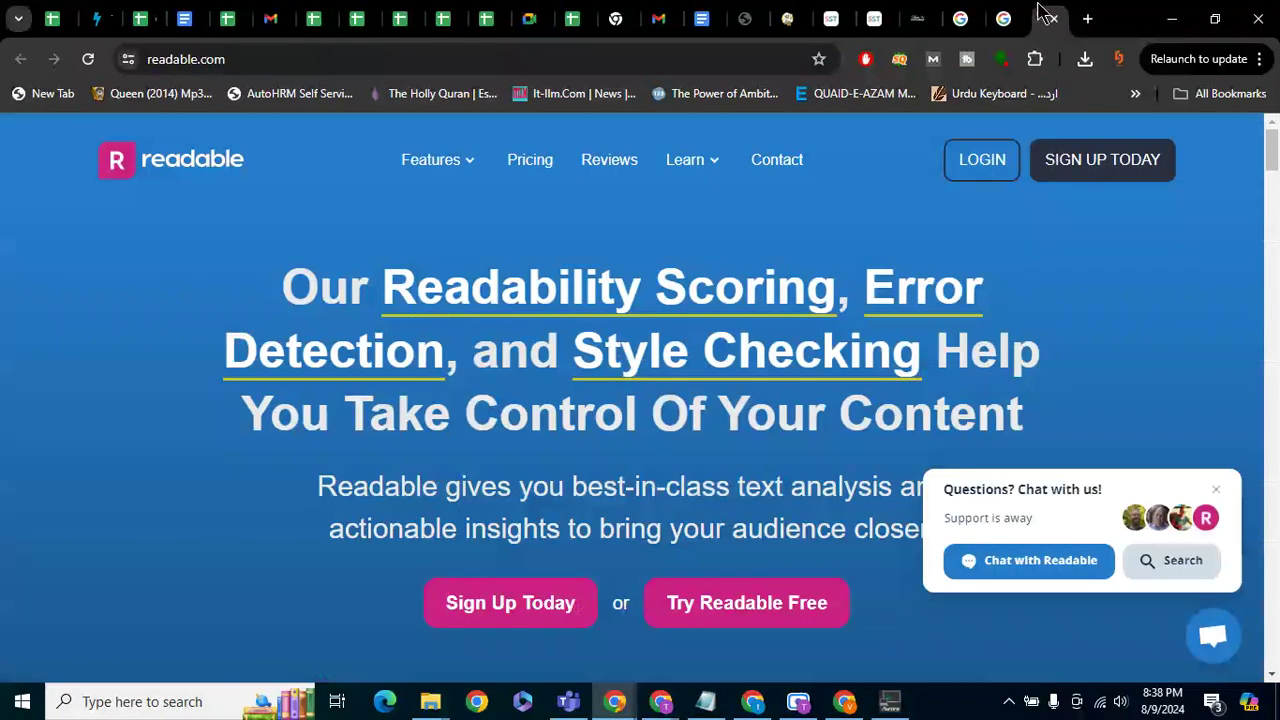
scroll(871, 286, "down", 6)
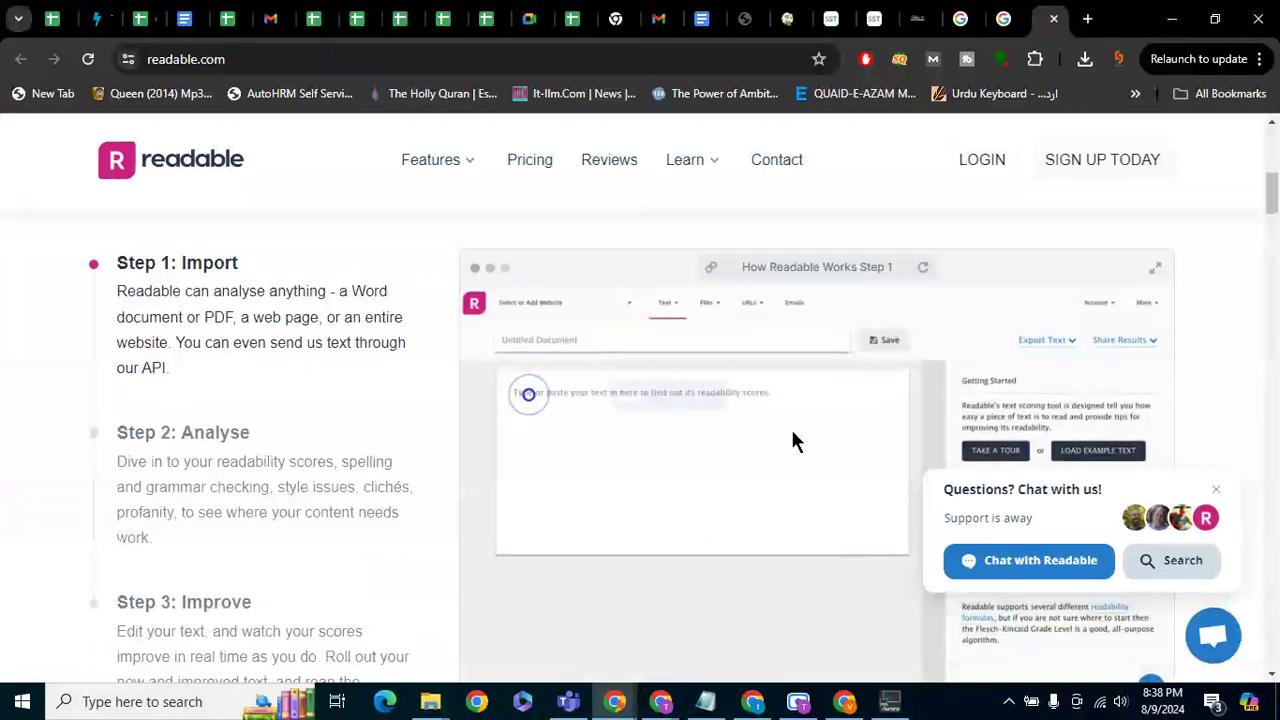
scroll(793, 442, "up", 6)
left_click(975, 175)
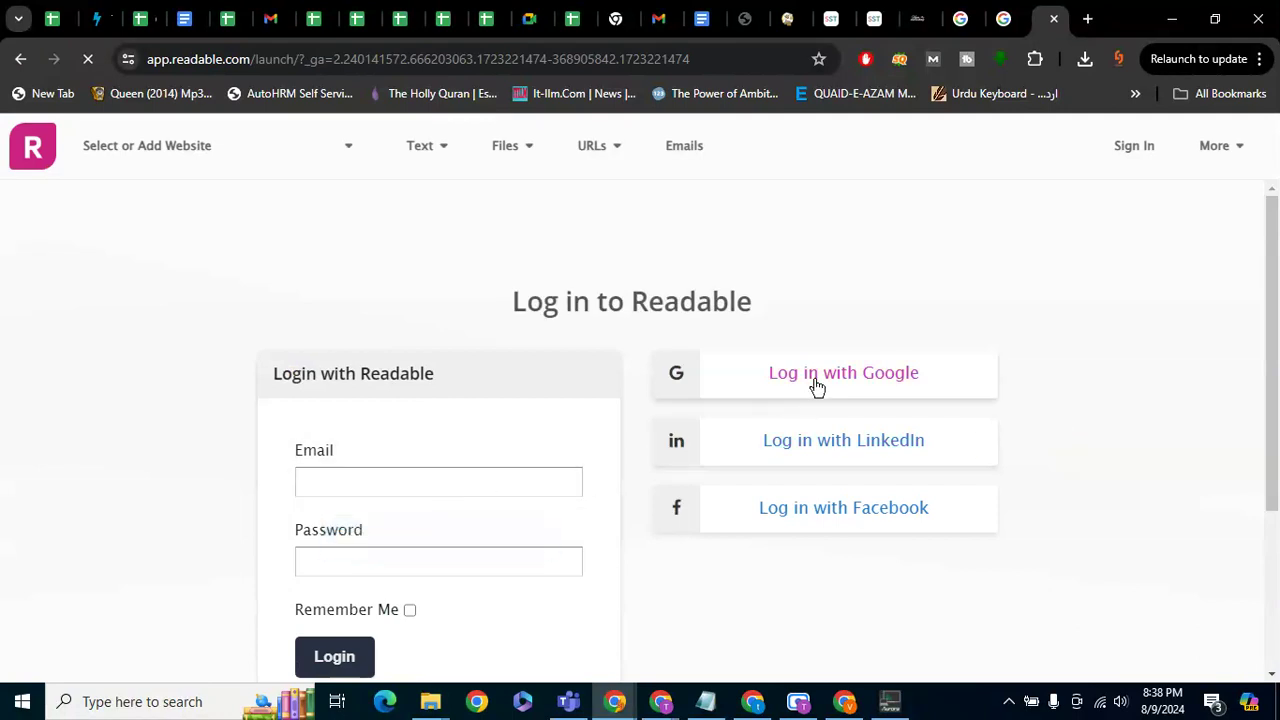
left_click(812, 385)
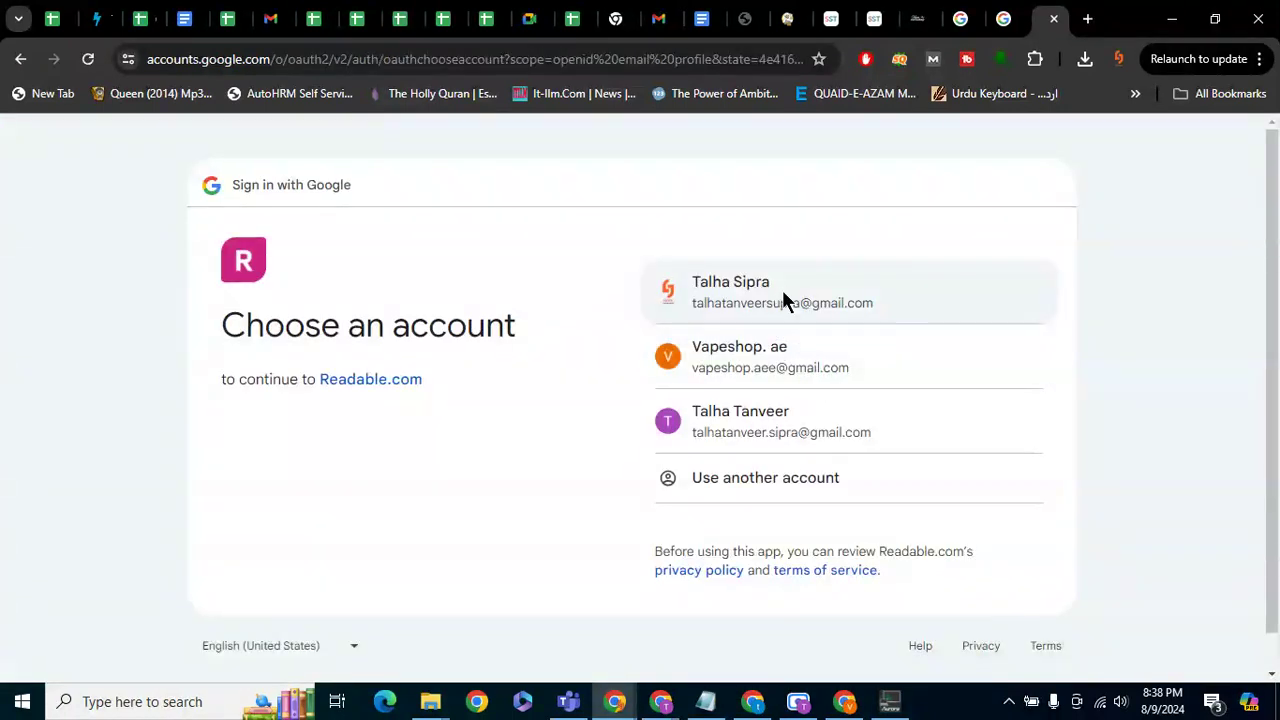
left_click(782, 292)
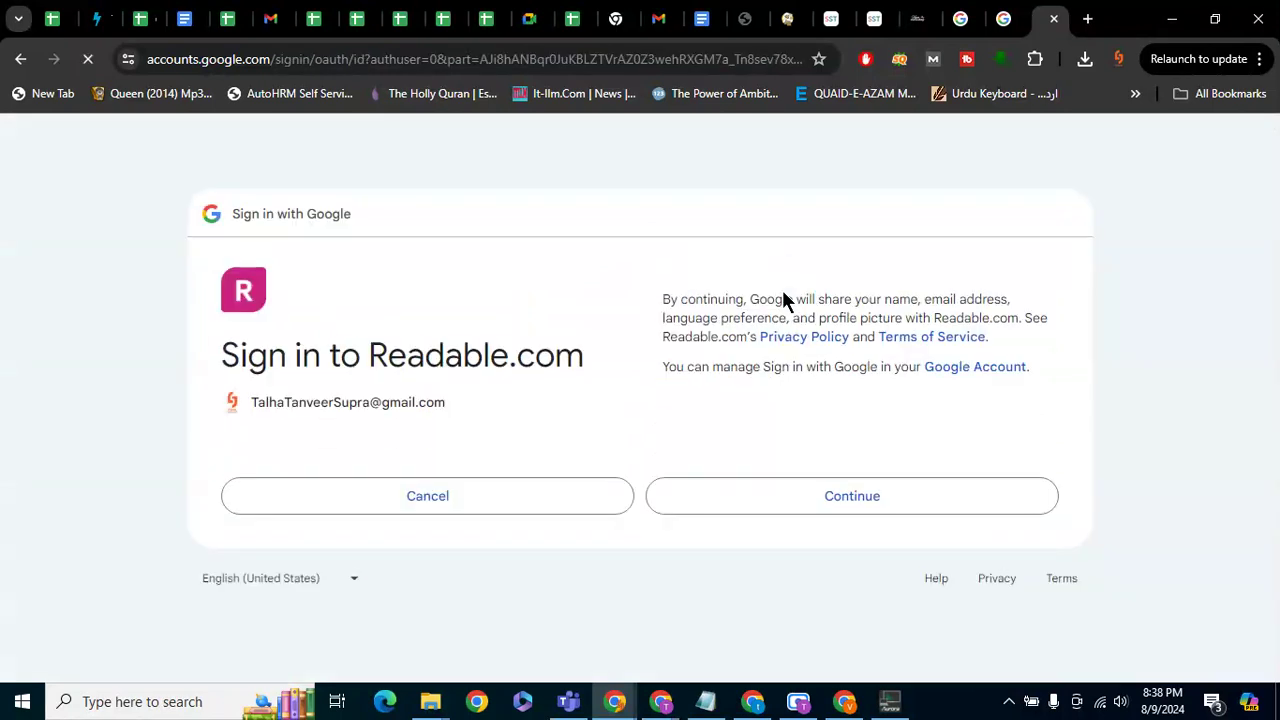
left_click(848, 490)
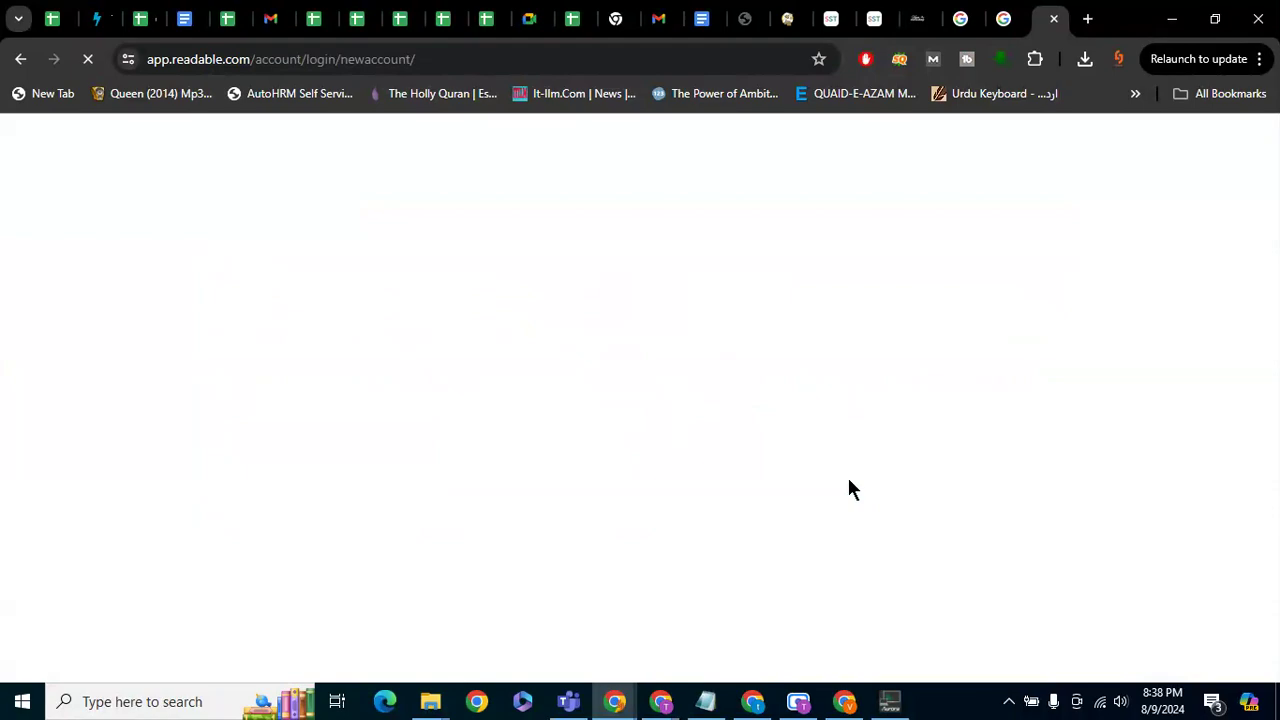
Register the new Readable account by entering and repeating a password, then dismiss the save-password prompt
mouse_move(265, 148)
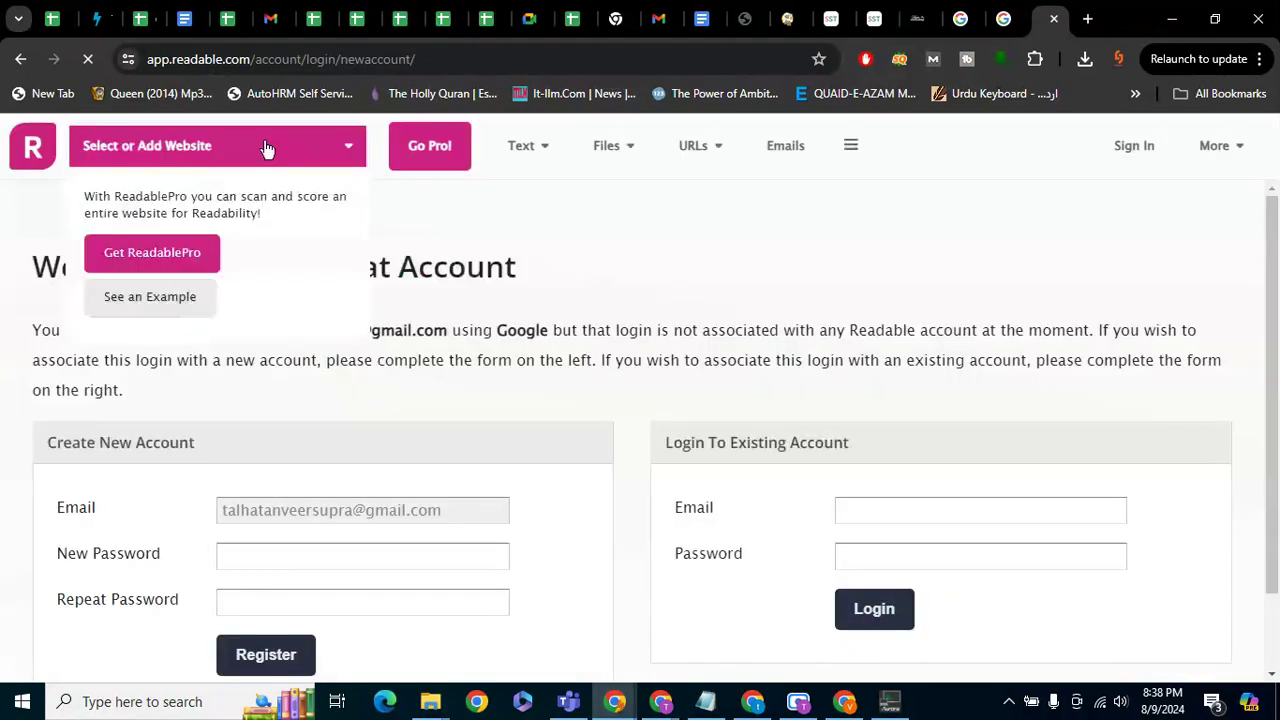
left_click_drag(251, 57, 172, 59)
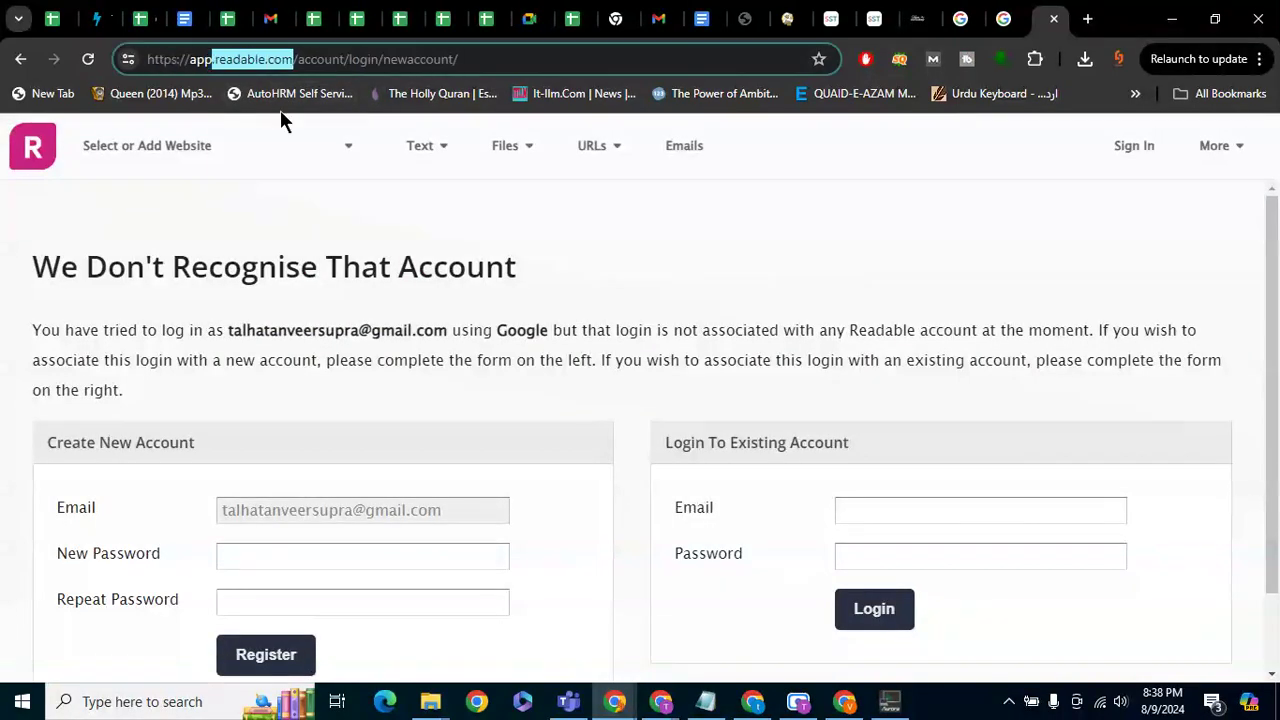
scroll(528, 250, "down", 1)
scroll(528, 250, "up", 1)
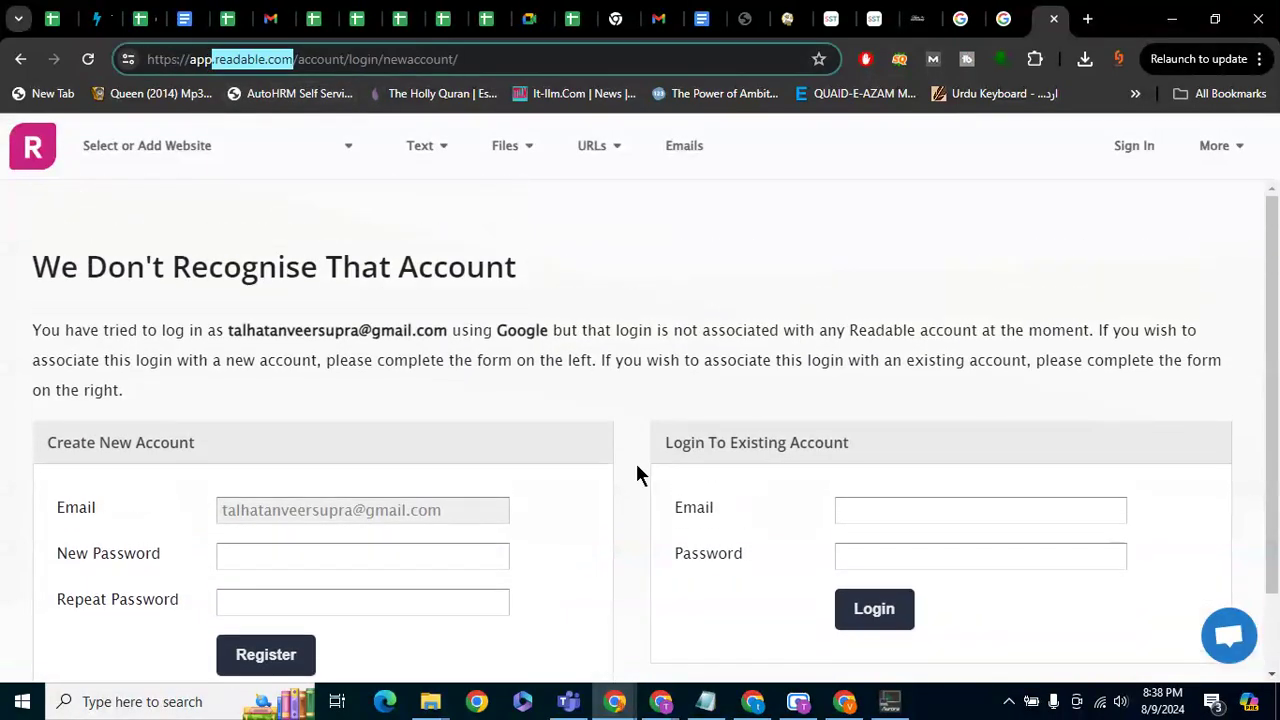
left_click(923, 512)
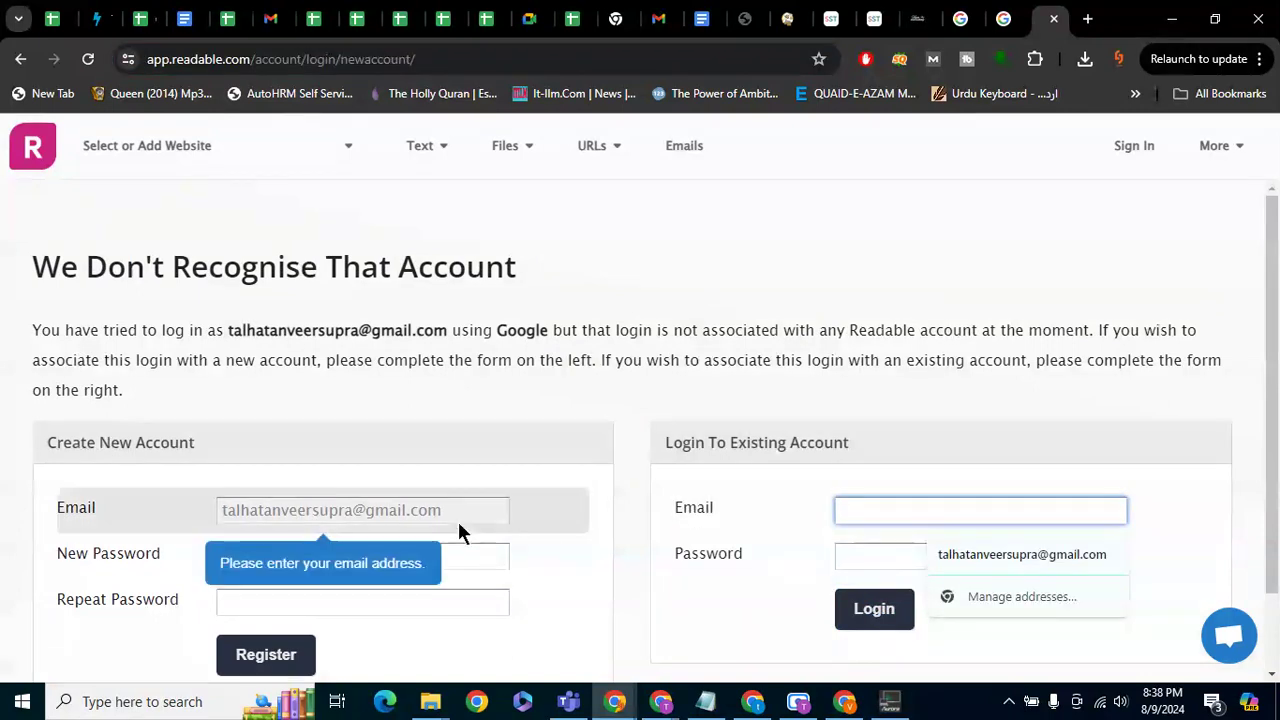
left_click(447, 557)
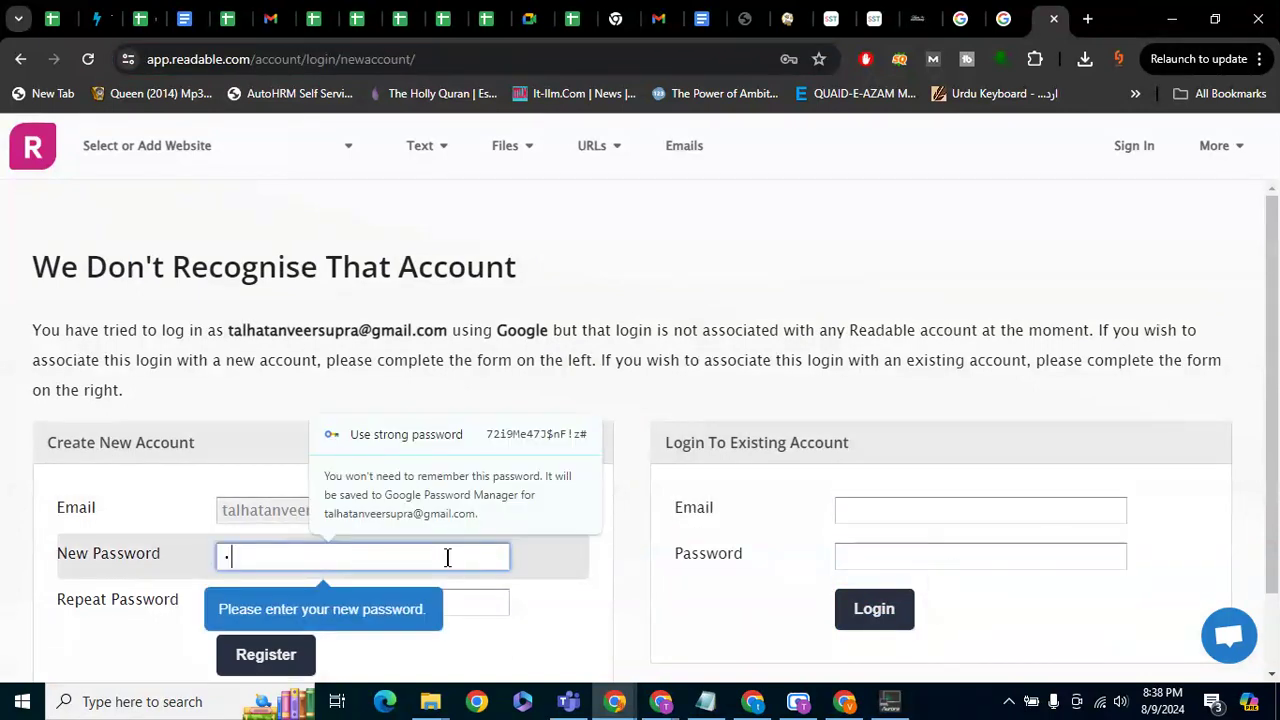
type("12345678")
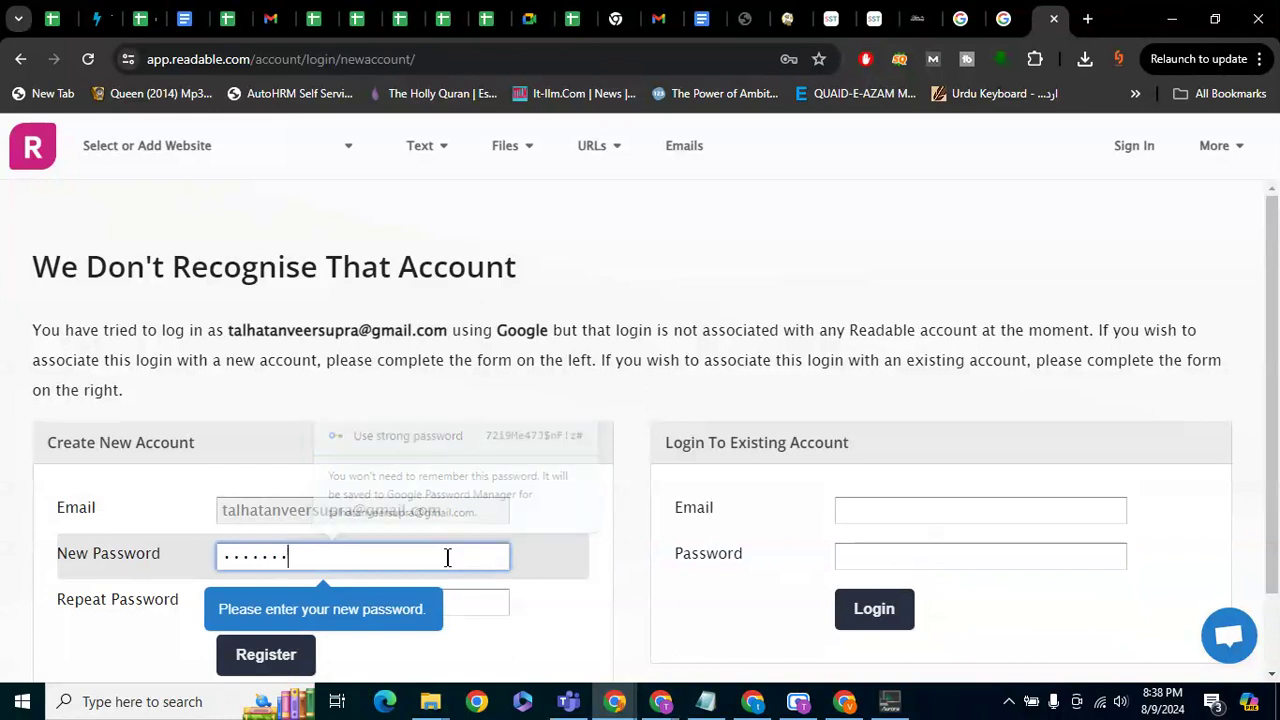
key("Tab")
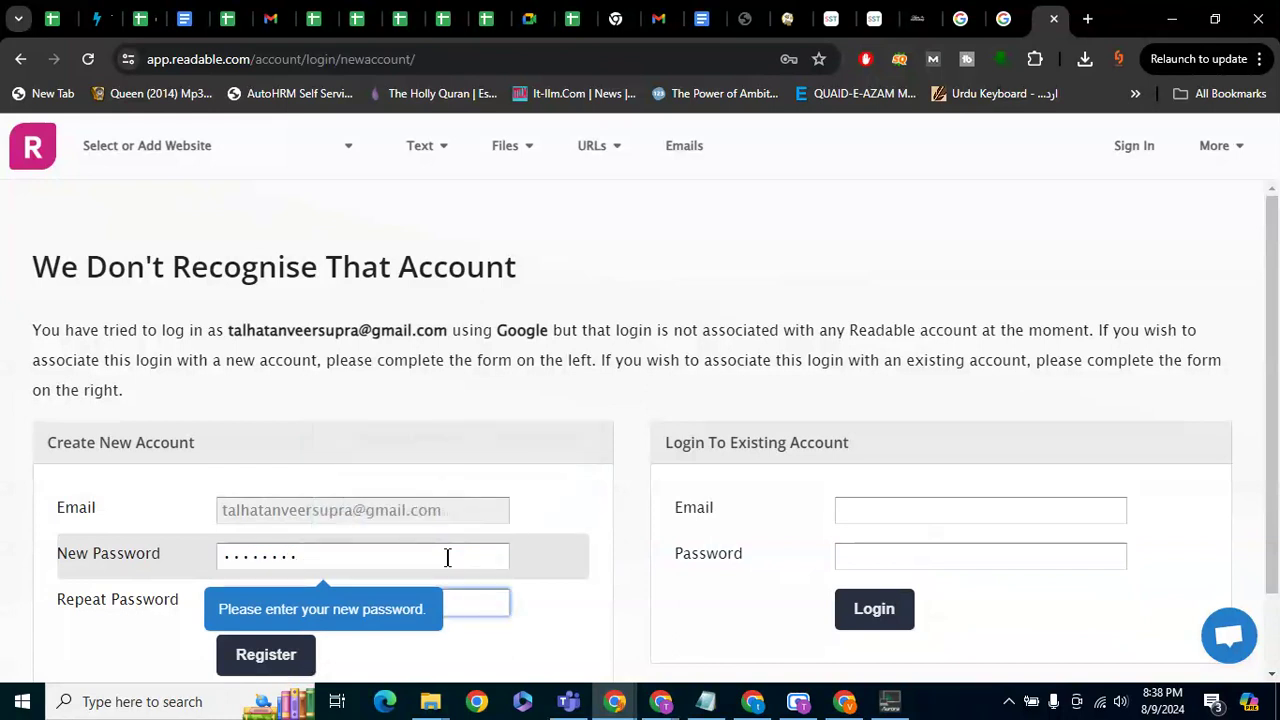
type("12345678")
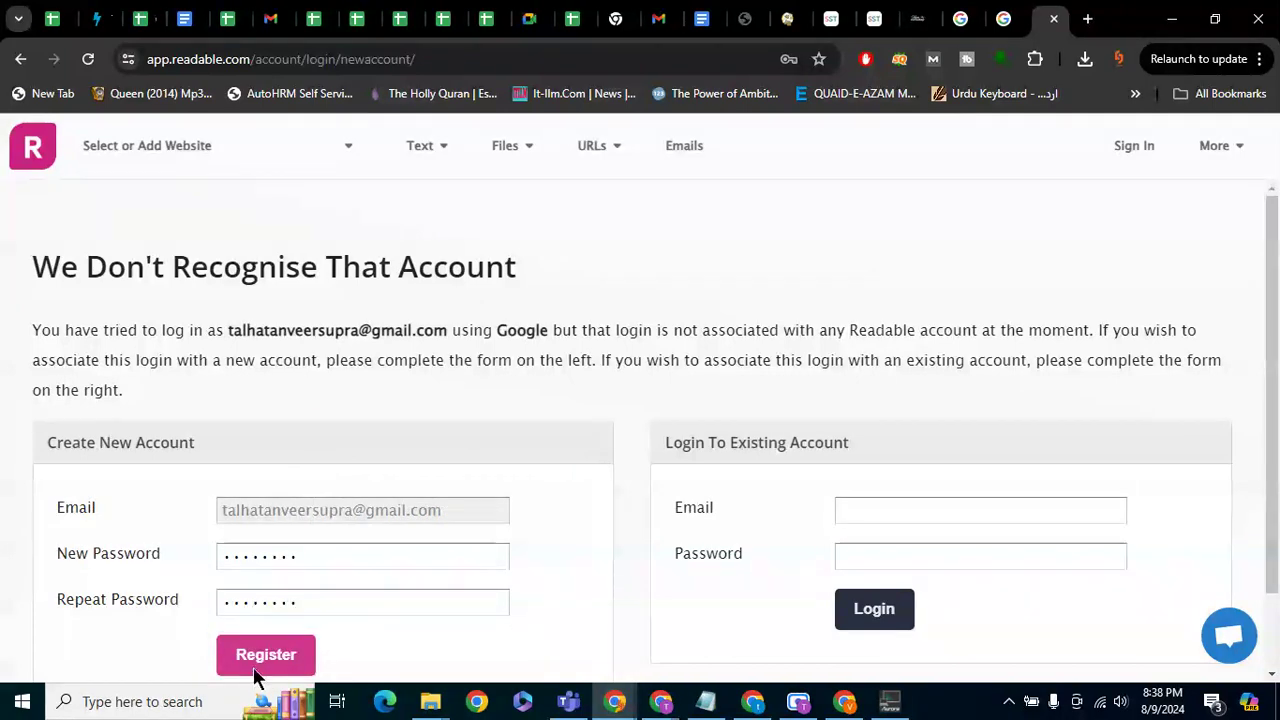
left_click(262, 660)
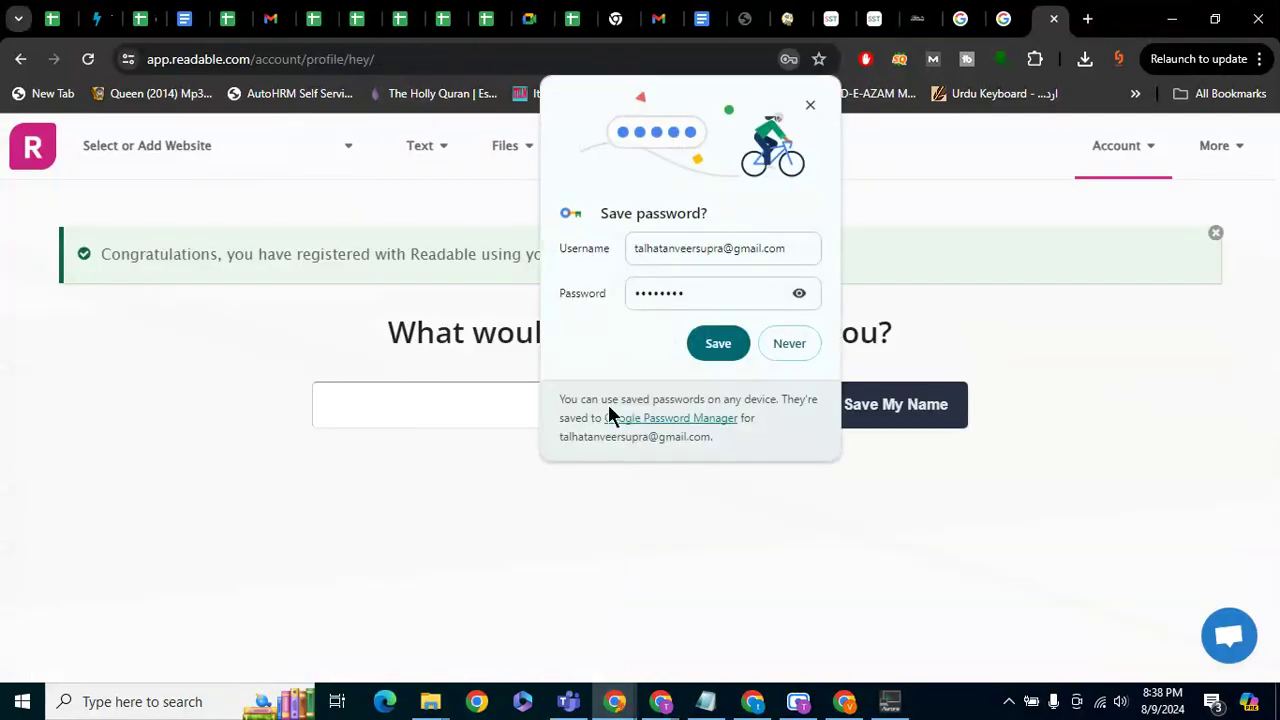
left_click(716, 350)
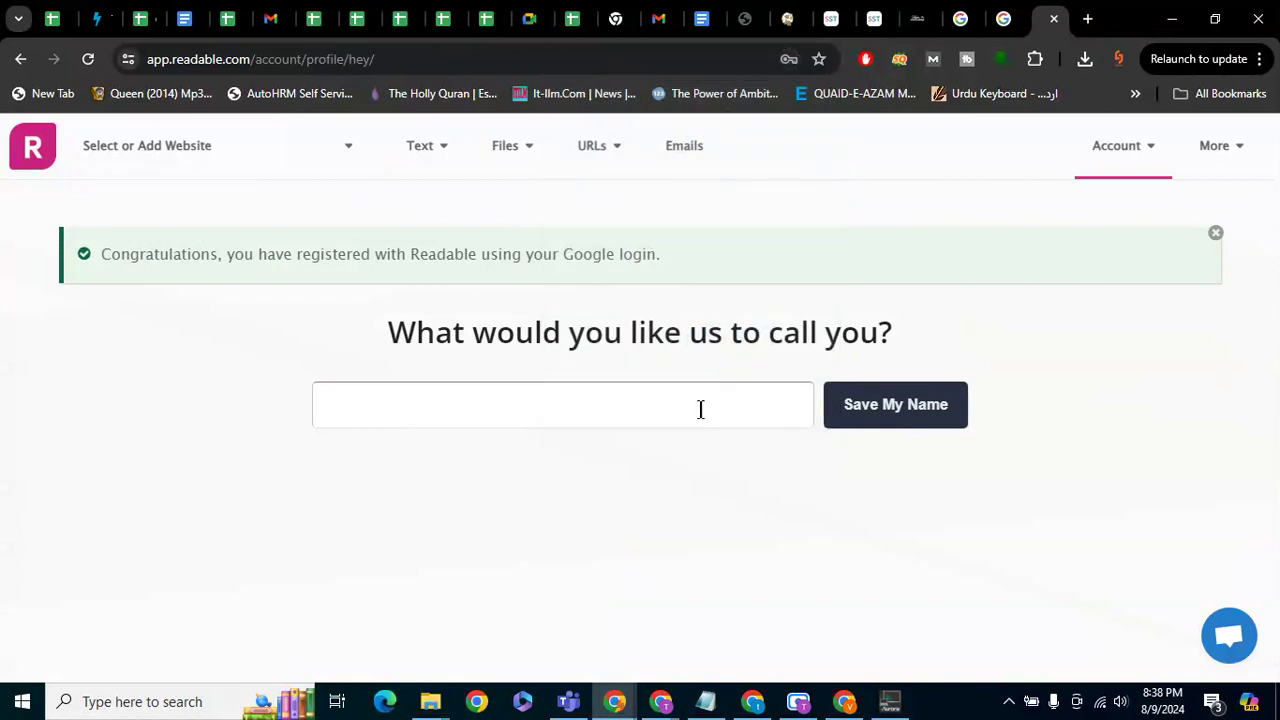
left_click(515, 125)
left_click(428, 155)
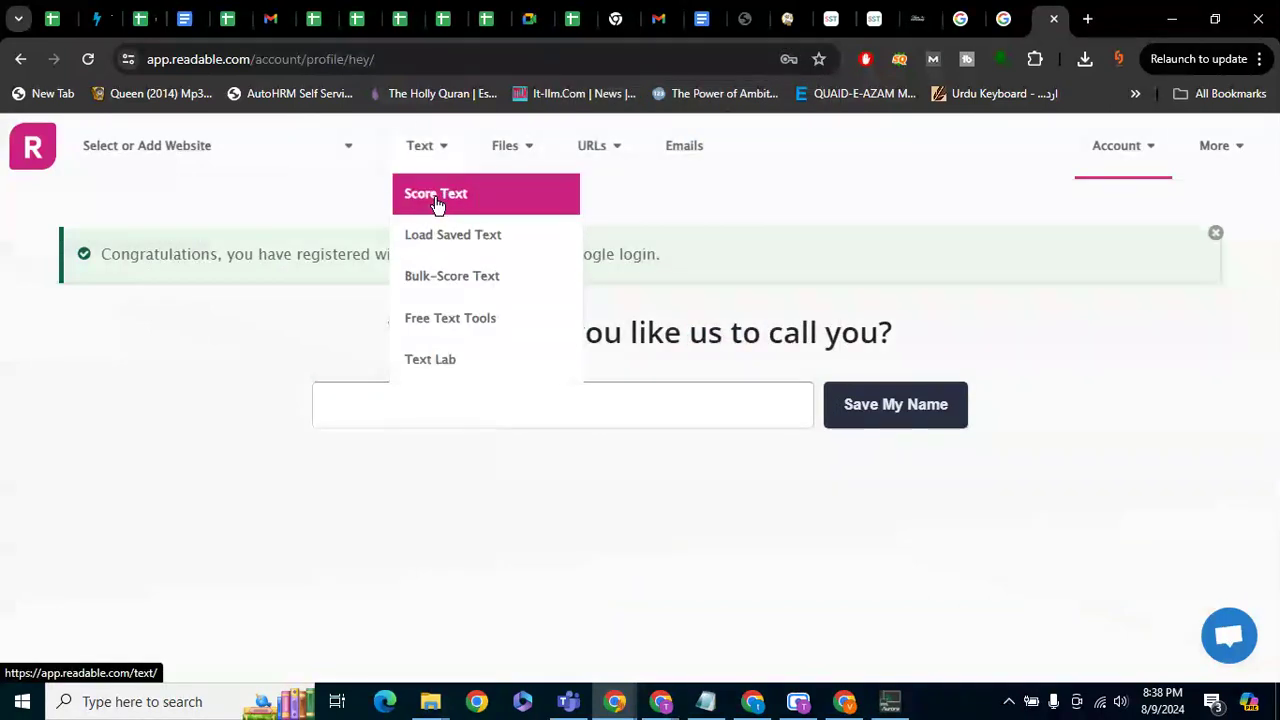
left_click(437, 199)
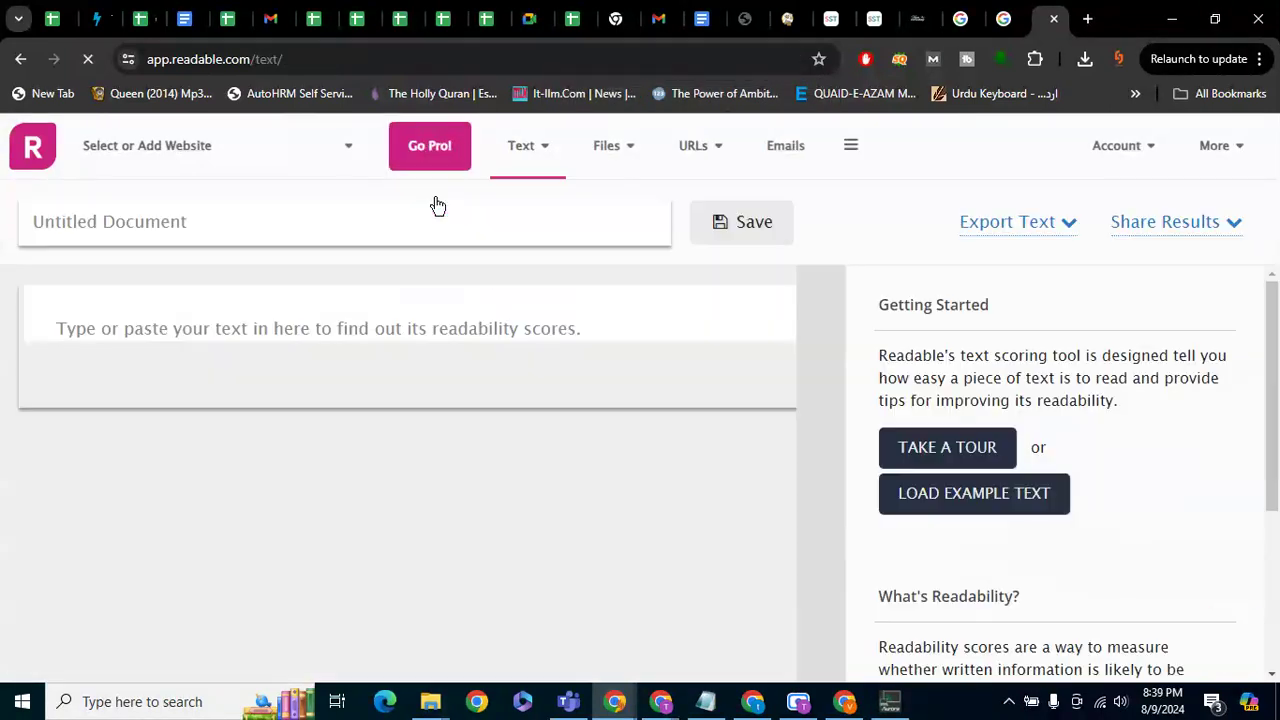
left_click(447, 352)
key("ctrl+v")
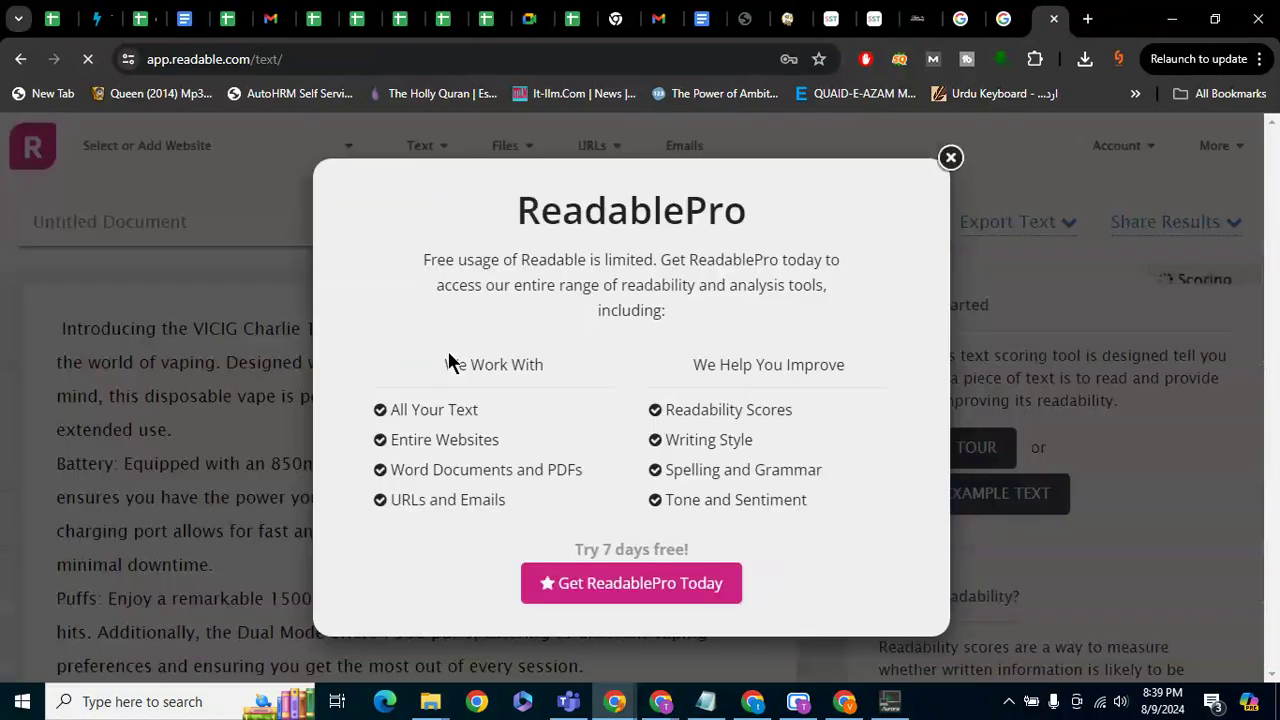
left_click(951, 157)
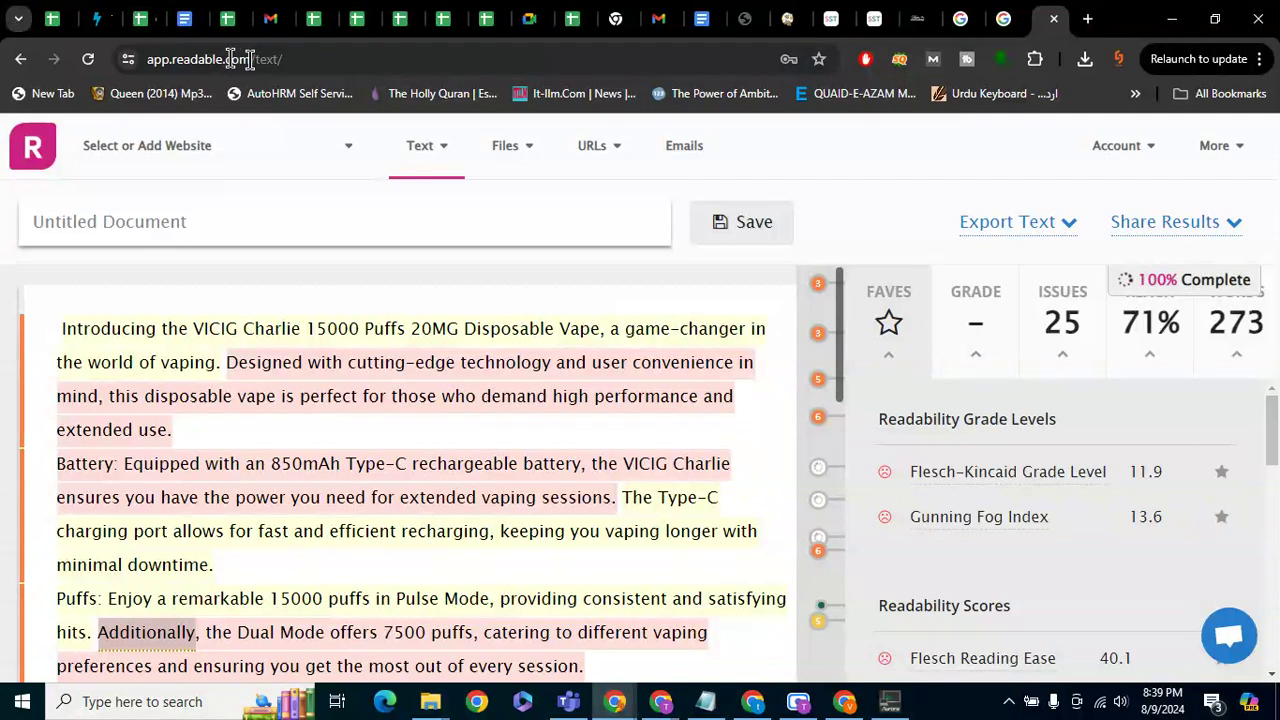
left_click_drag(250, 59, 178, 60)
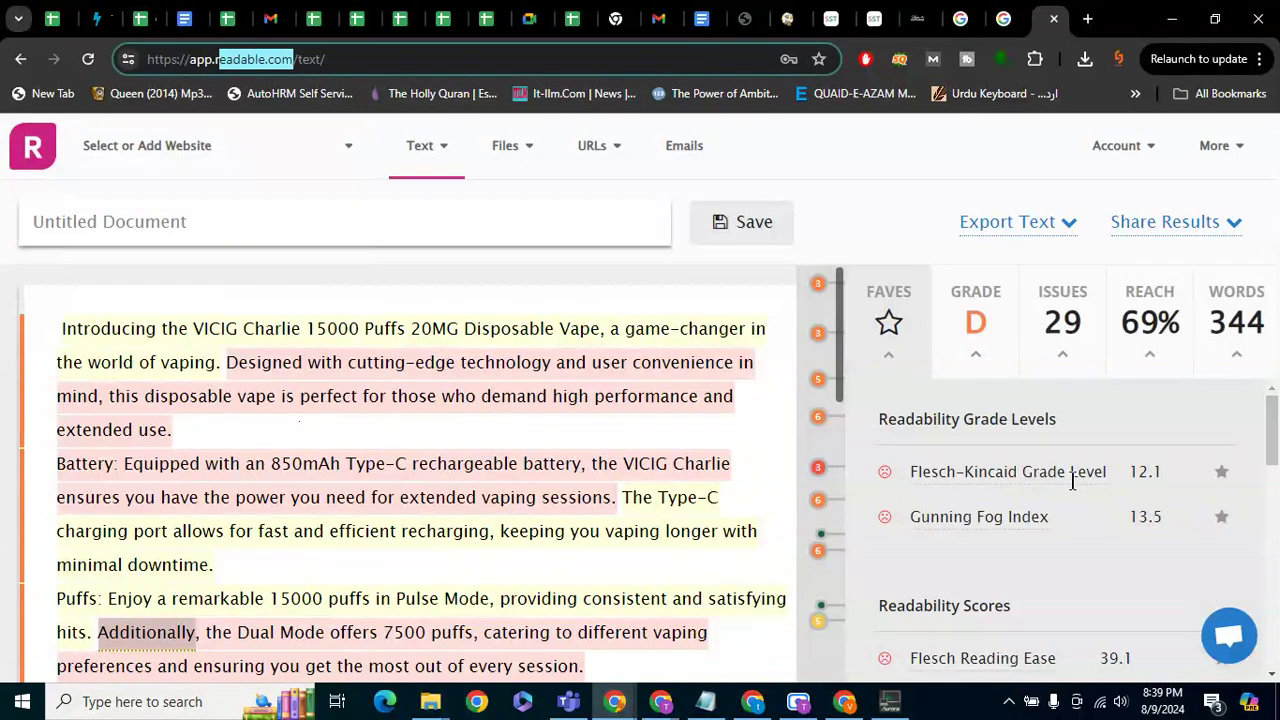
left_click(1182, 470)
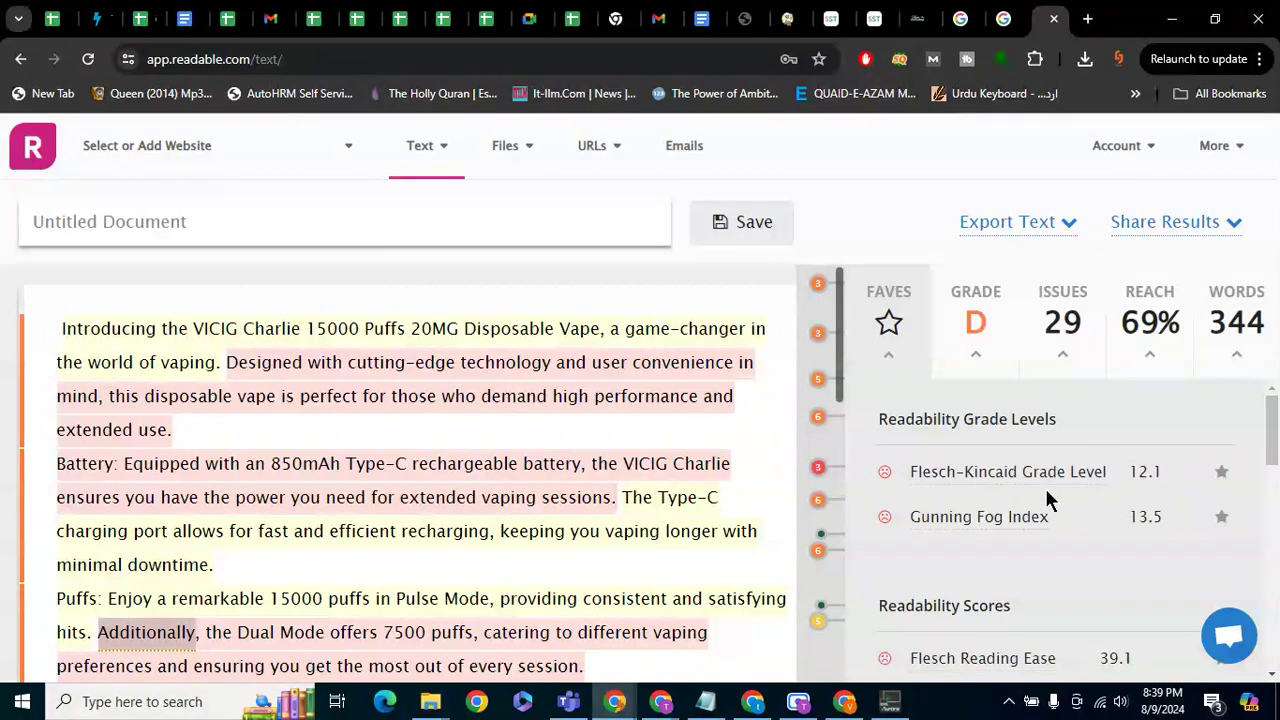
mouse_move(1078, 490)
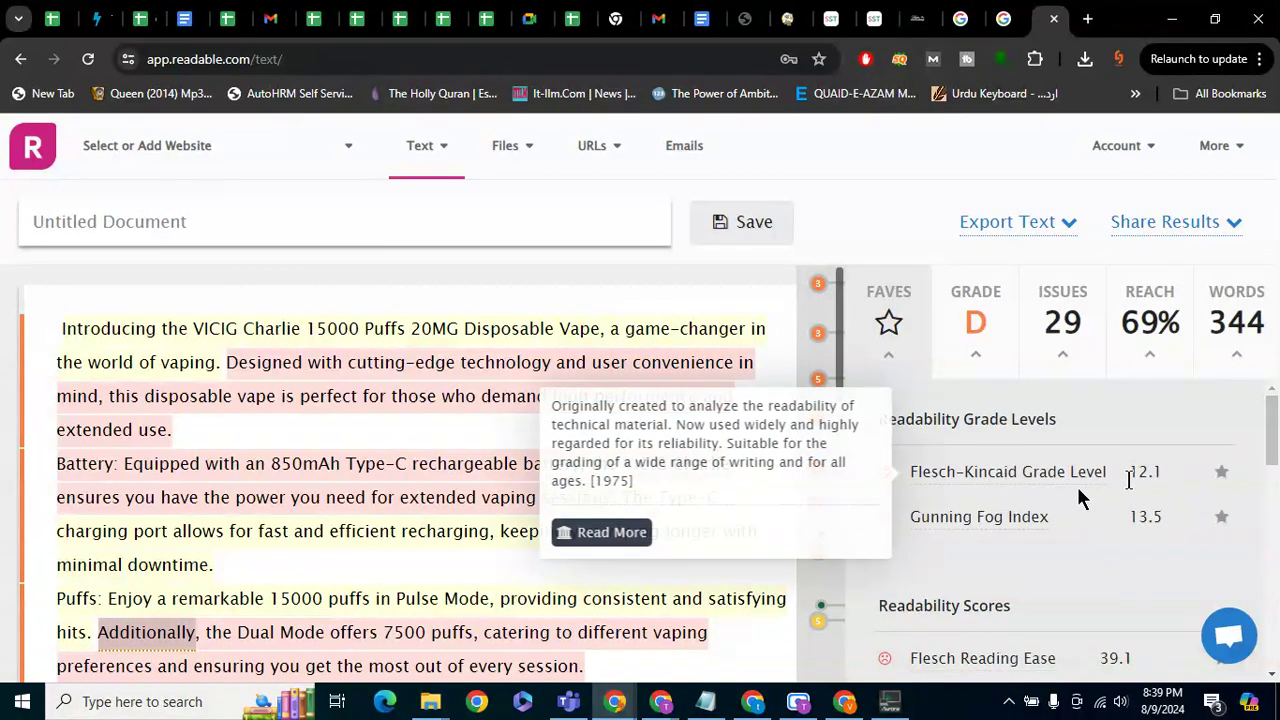
scroll(1145, 572, "down", 1)
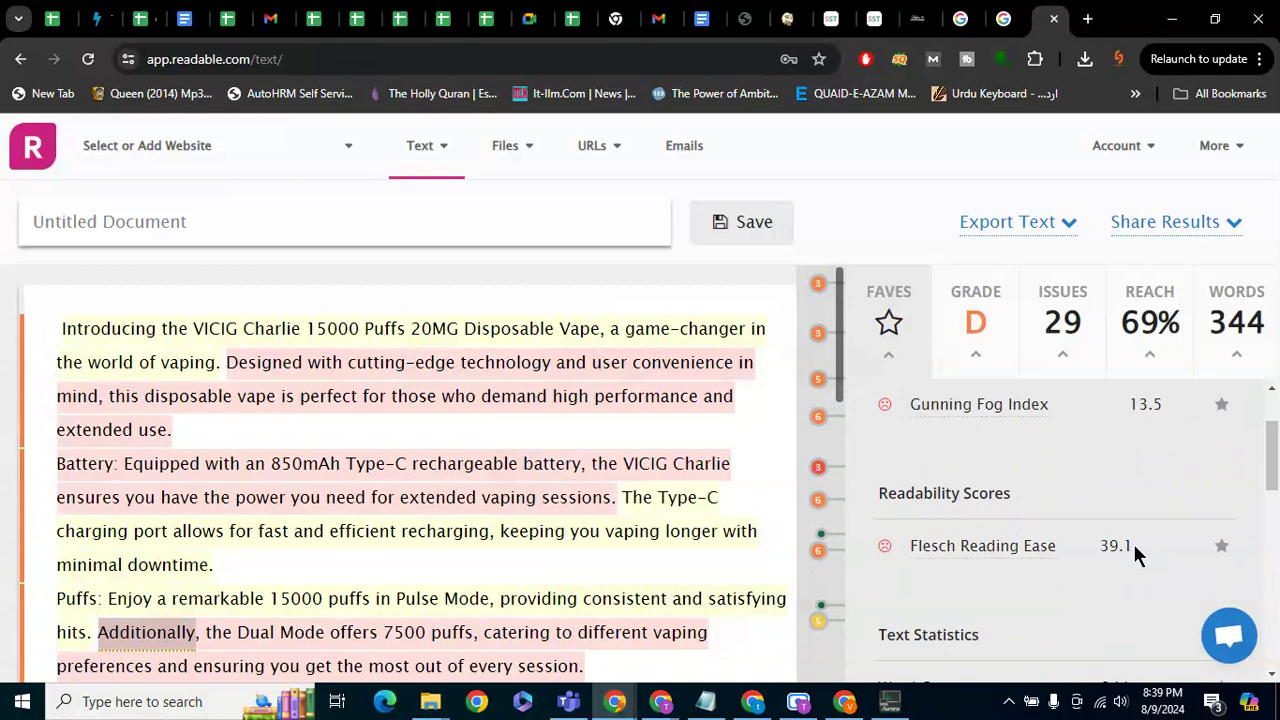
scroll(1053, 545, "up", 1)
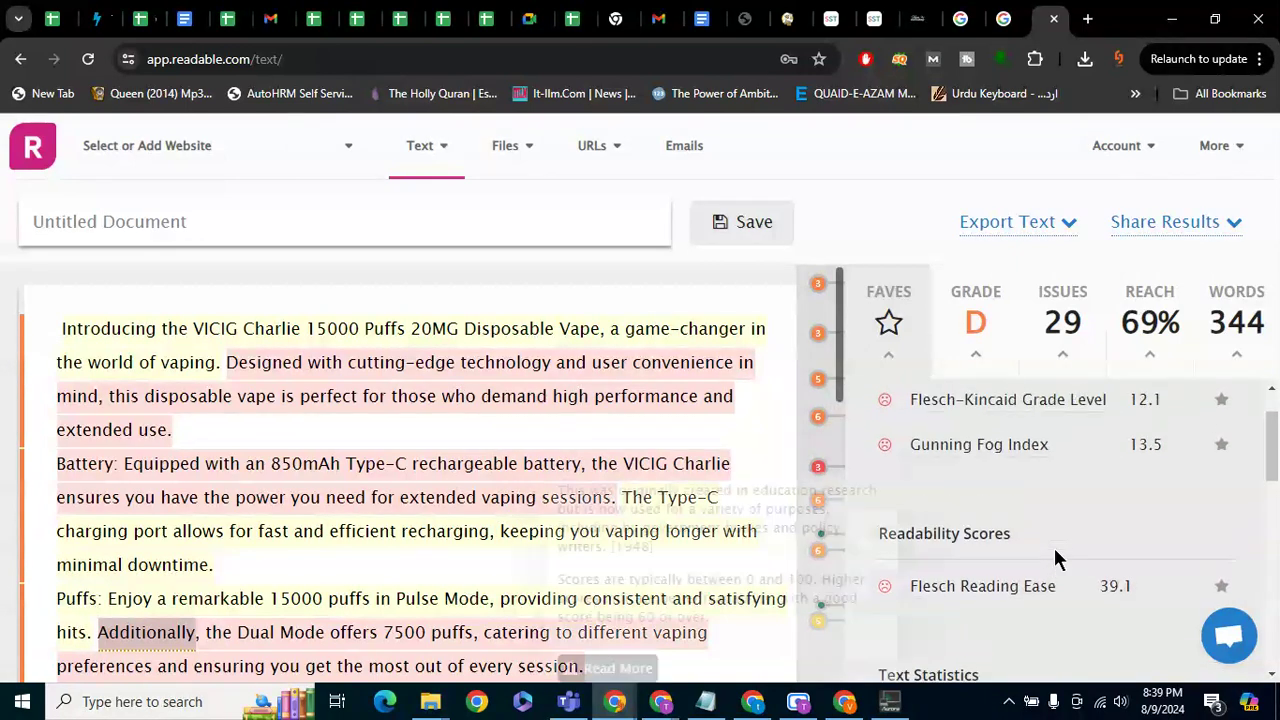
mouse_move(1053, 545)
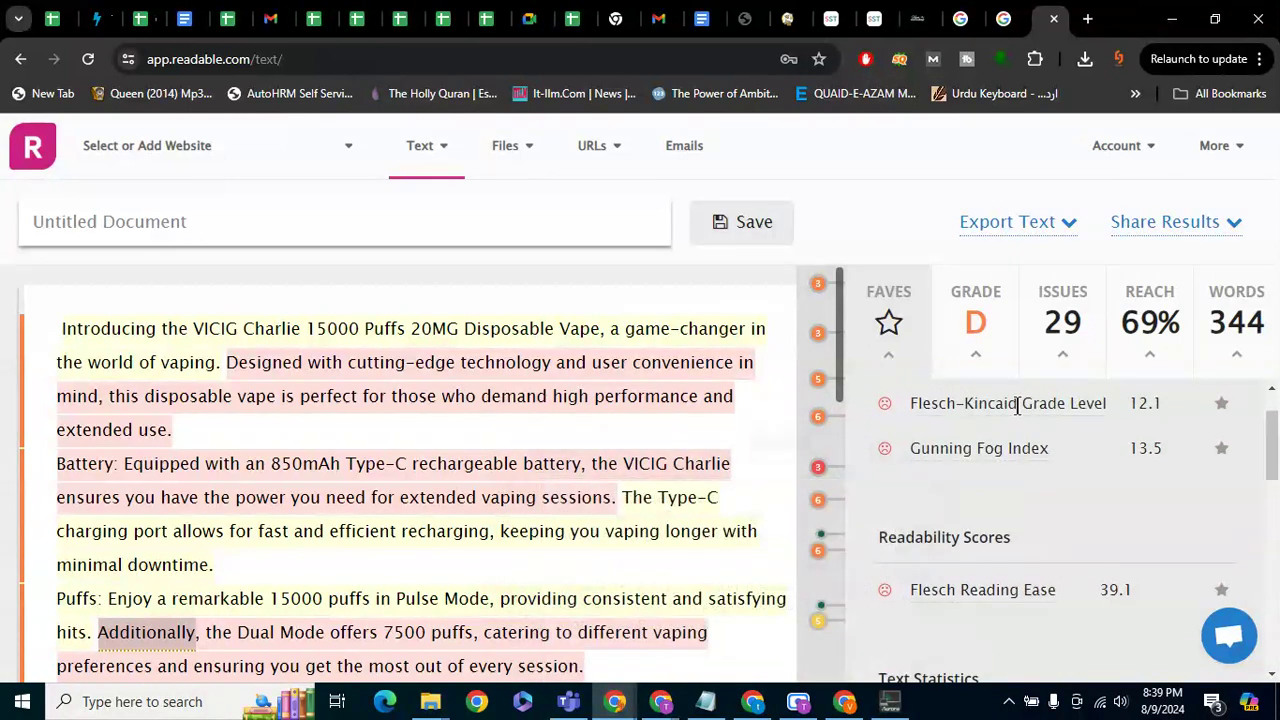
mouse_move(1085, 403)
mouse_move(1000, 447)
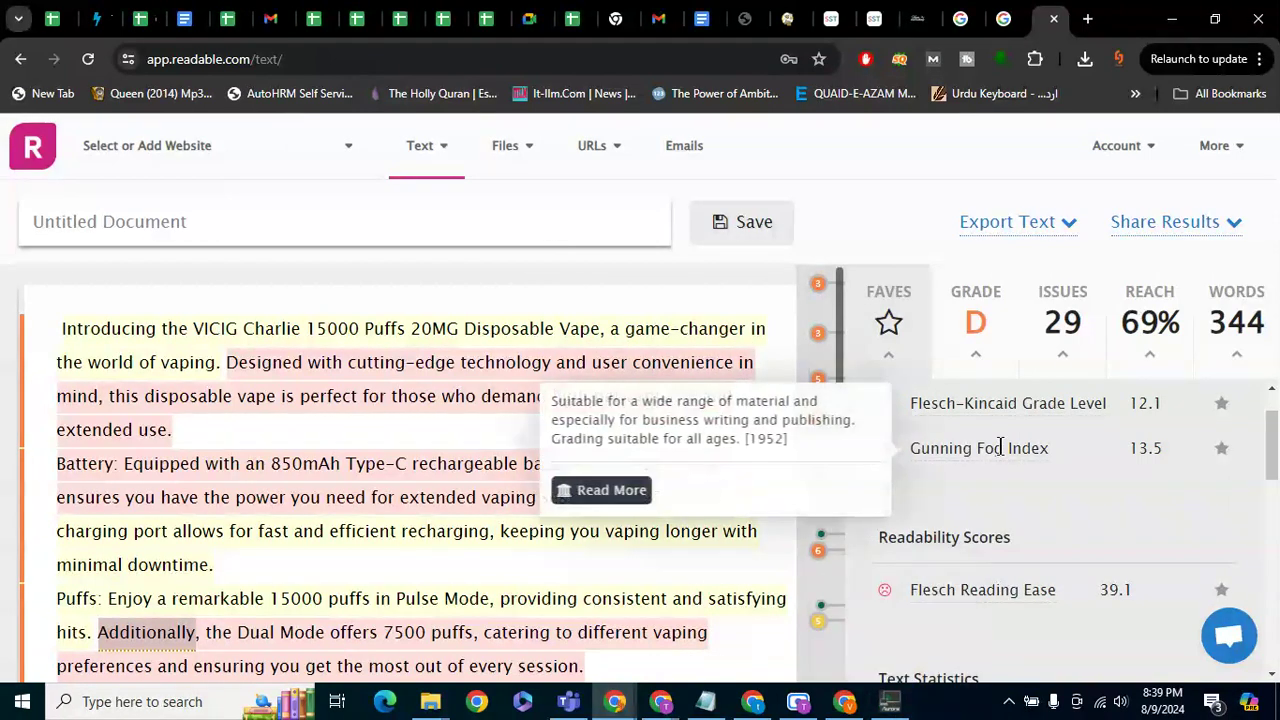
scroll(1047, 516, "down", 5)
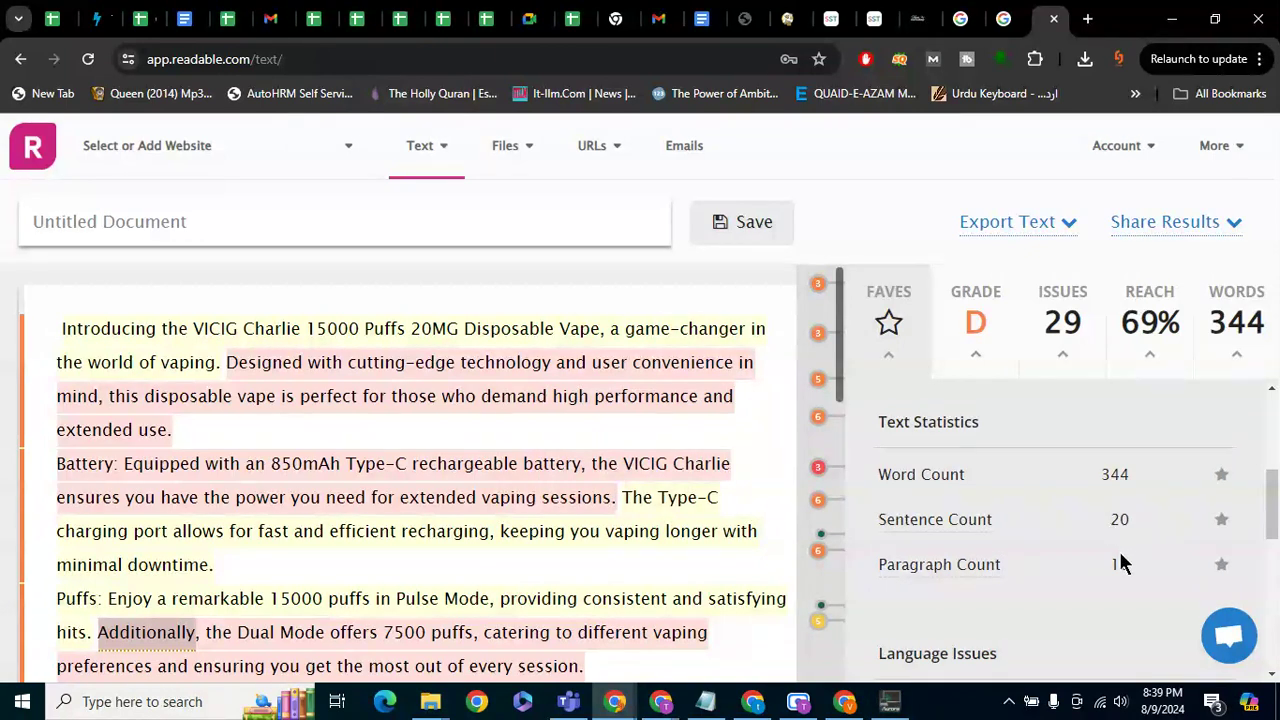
scroll(1120, 563, "down", 3)
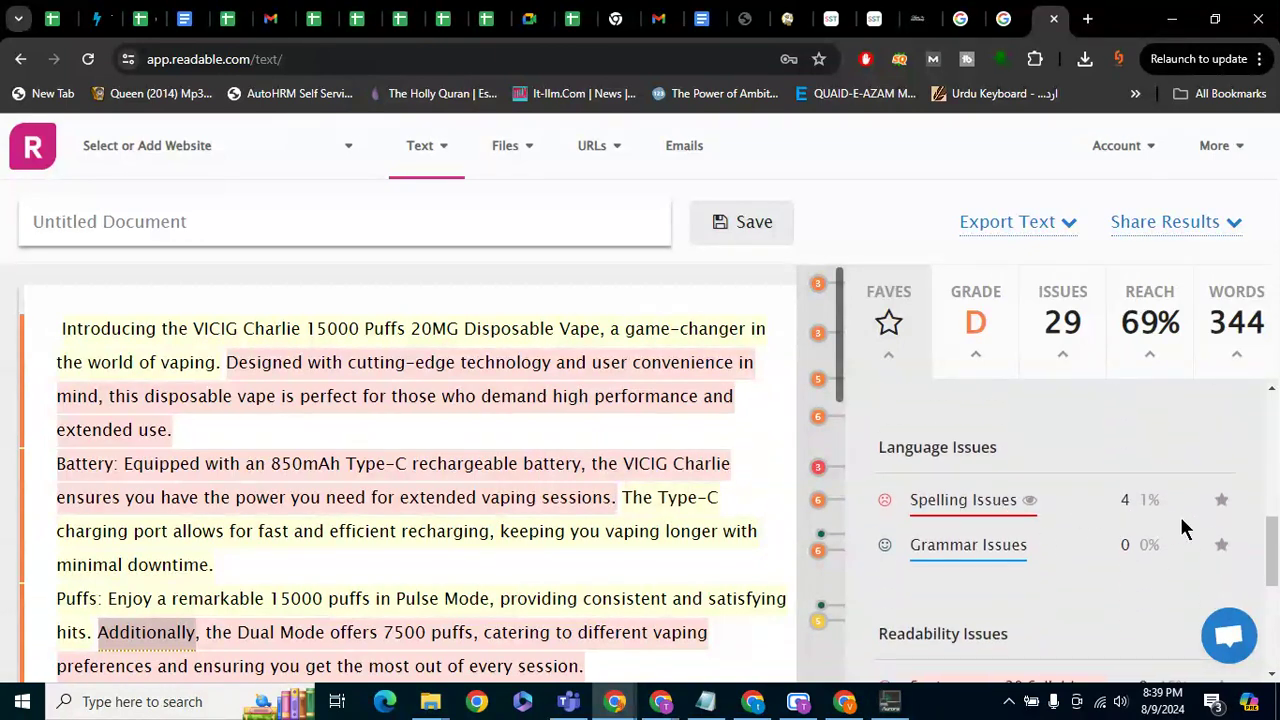
scroll(1120, 556, "down", 3)
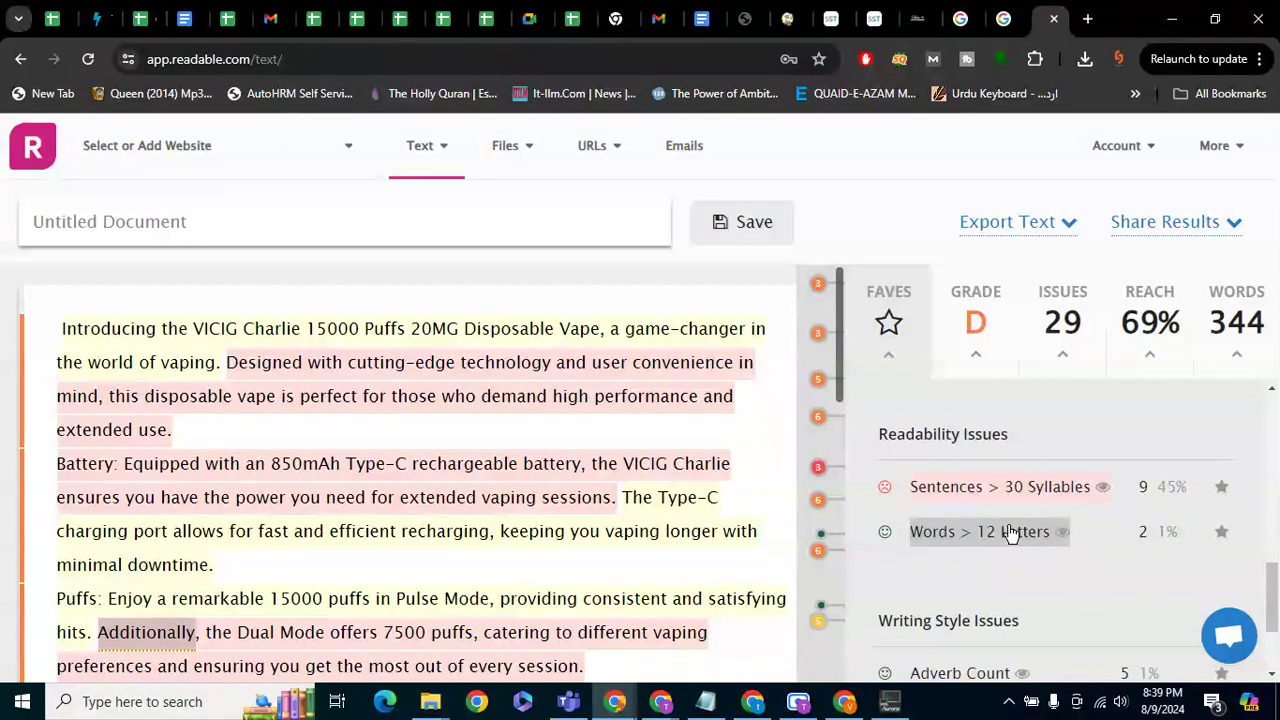
scroll(1160, 605, "down", 1)
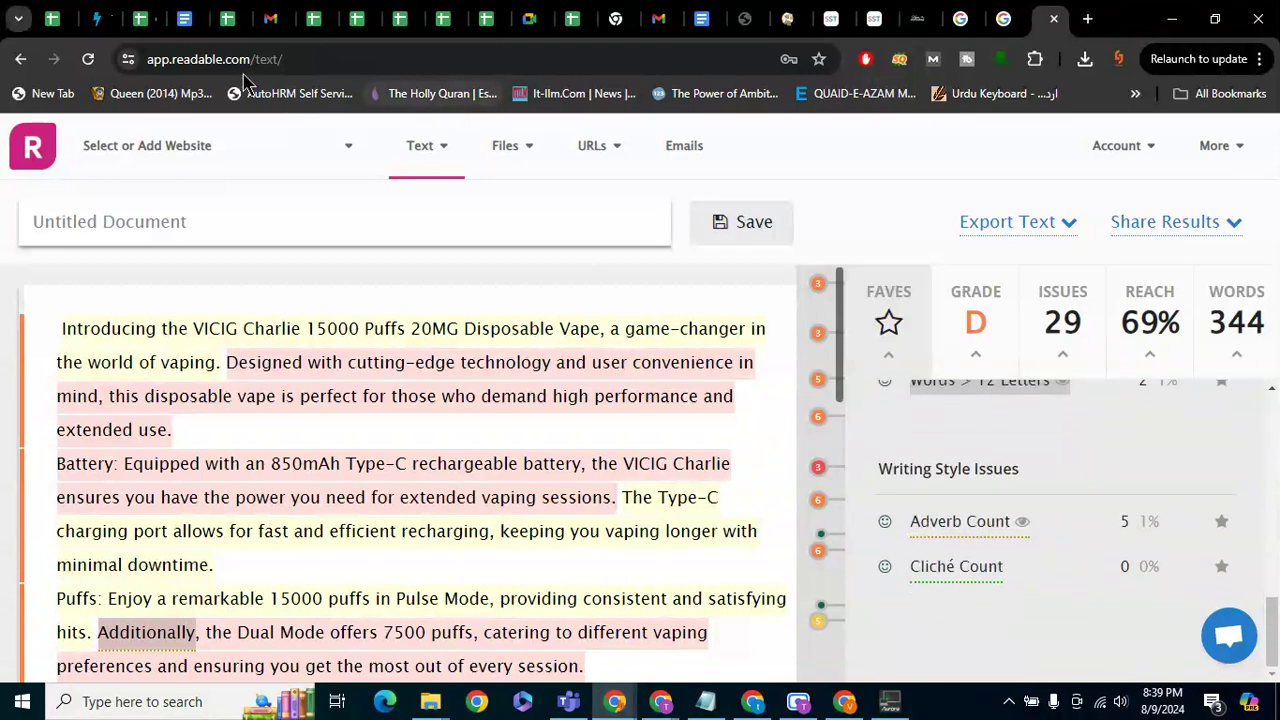
left_click_drag(252, 59, 68, 48)
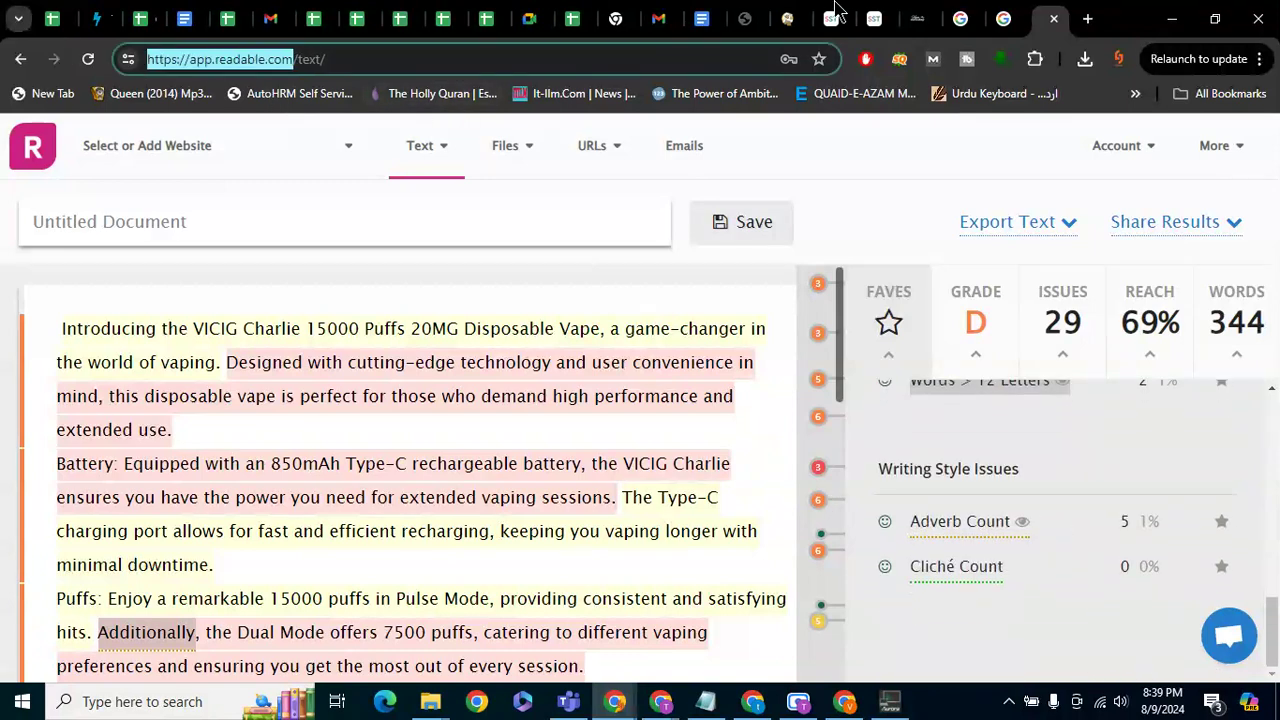
Back in the post editor, select the passive voice and Consecutive sentences readability results
left_click(938, 14)
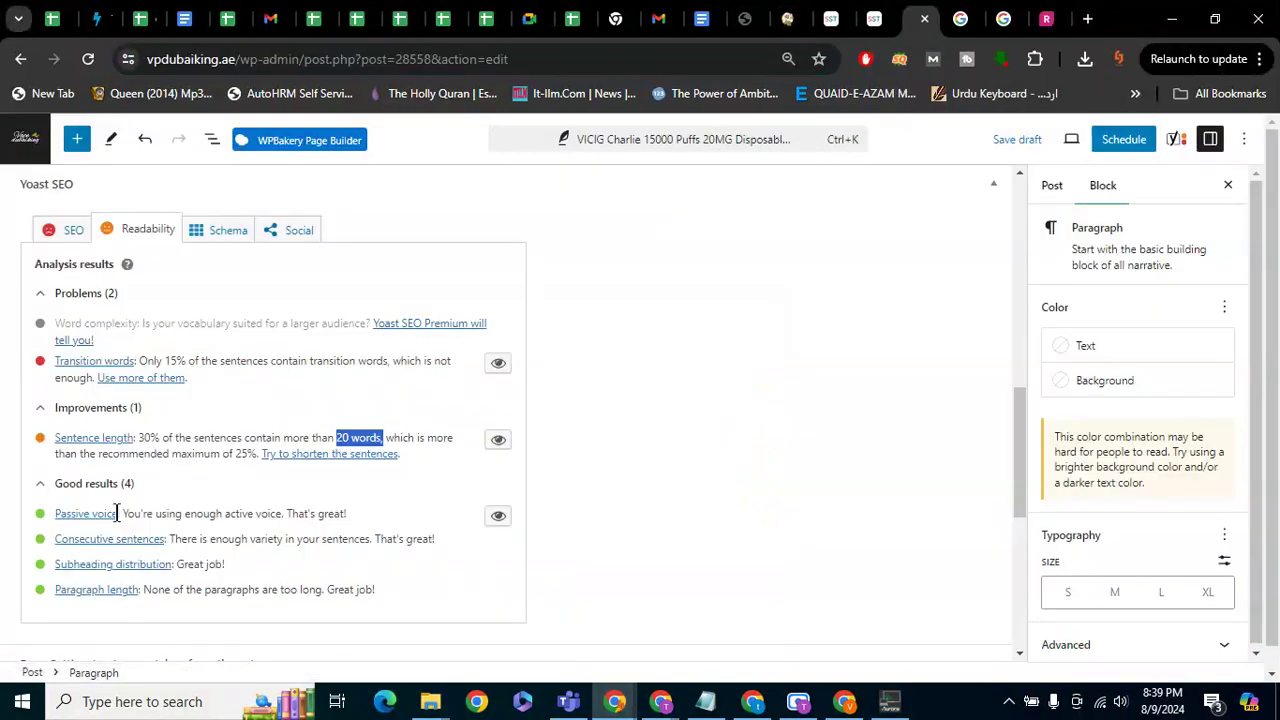
left_click_drag(346, 514, 120, 518)
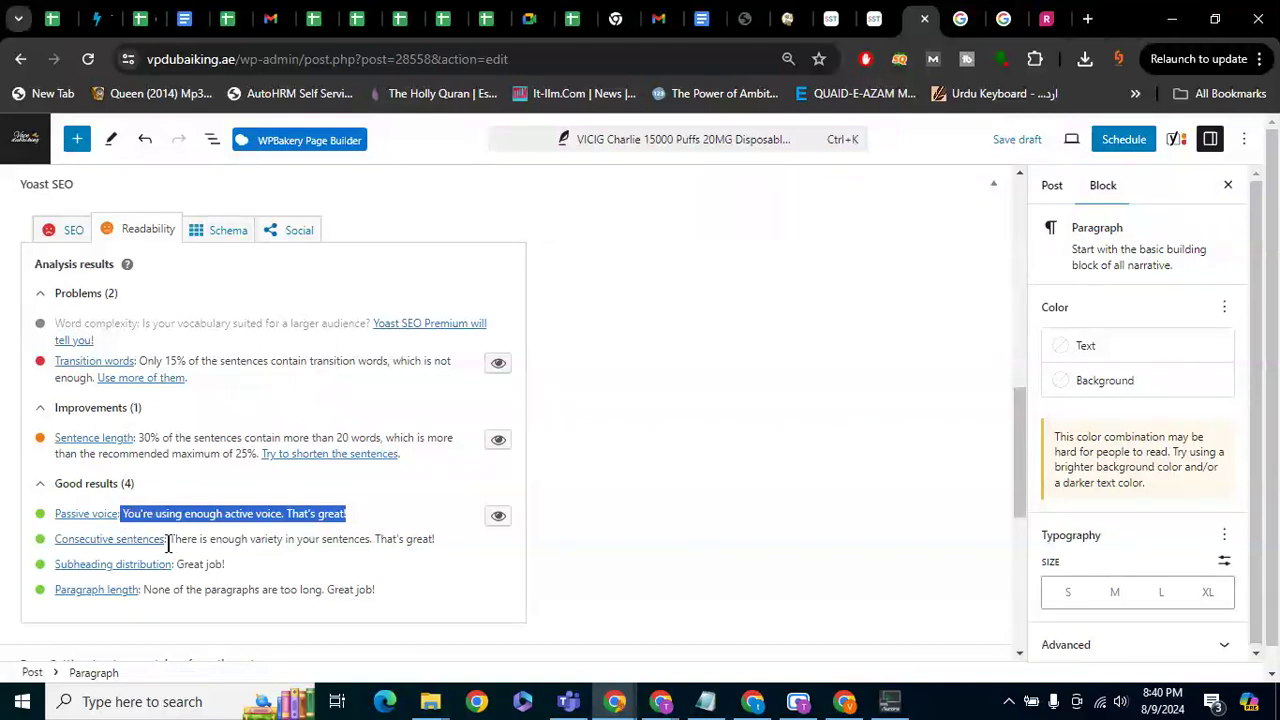
left_click_drag(168, 541, 55, 543)
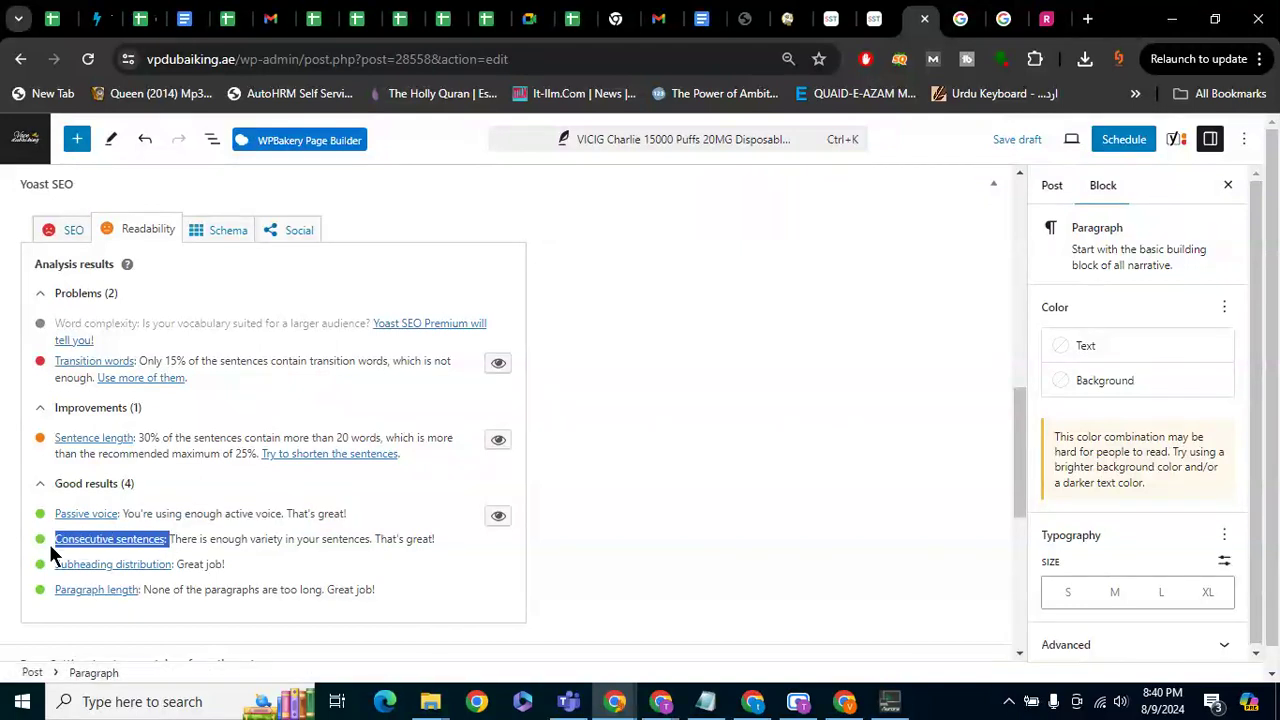
Search Google for 'consecutive sentences meaning' using the copied Yoast check name
key("ctrl+c")
key("ctrl+t")
key("ctrl+v")
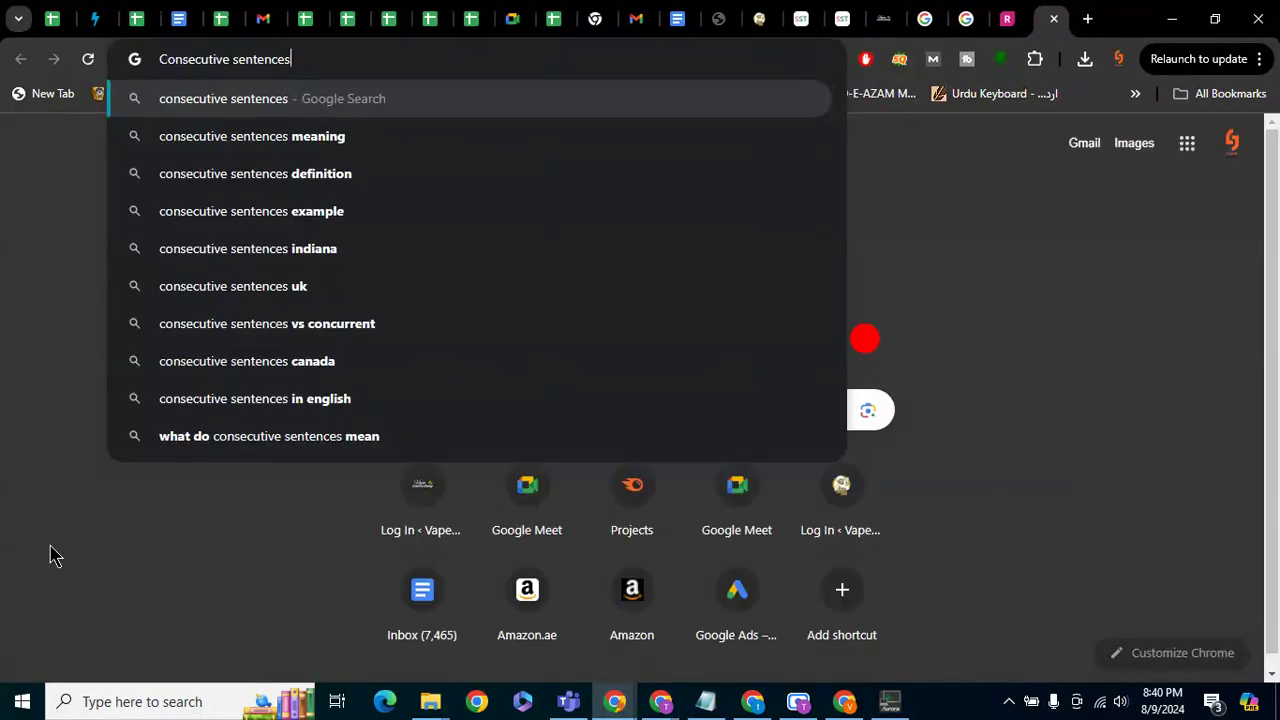
key("Down")
key("Return")
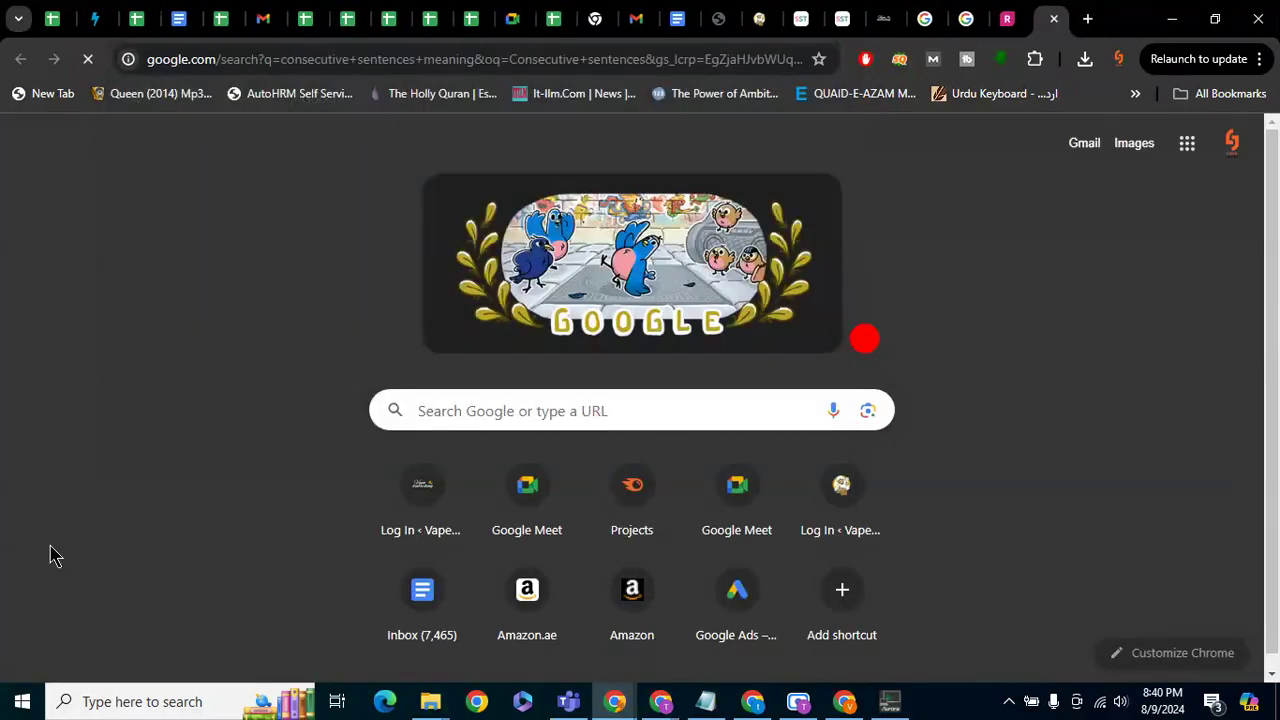
left_click_drag(169, 316, 310, 347)
left_click(303, 341)
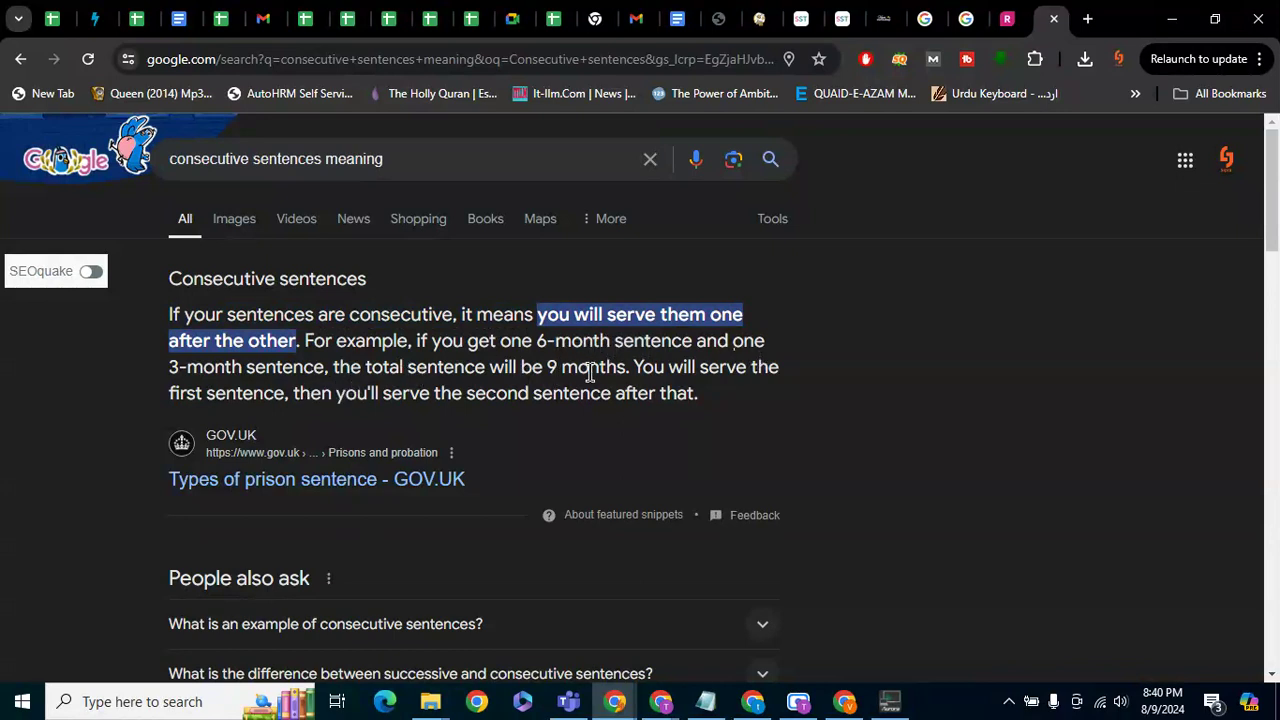
Expand 'What is an example of consecutive sentences?' and read its explanation
scroll(589, 371, "down", 1)
left_click(466, 512)
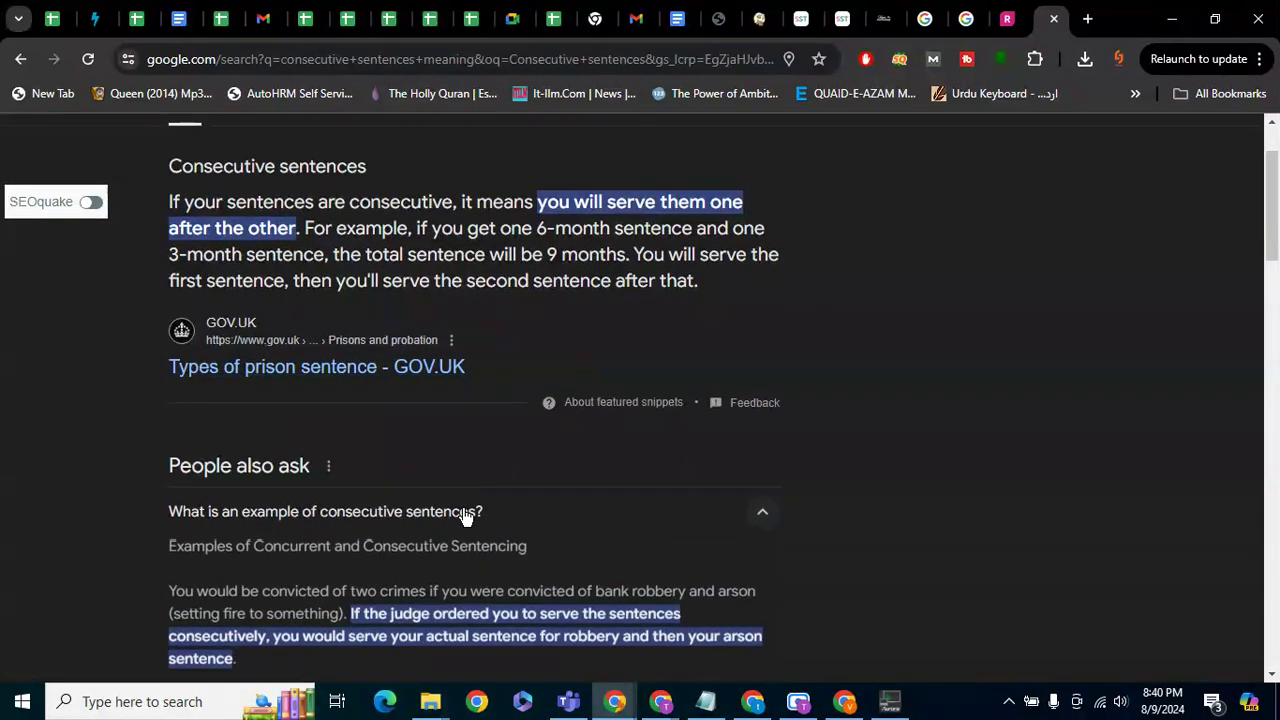
scroll(440, 510, "down", 2)
left_click_drag(352, 457, 283, 500)
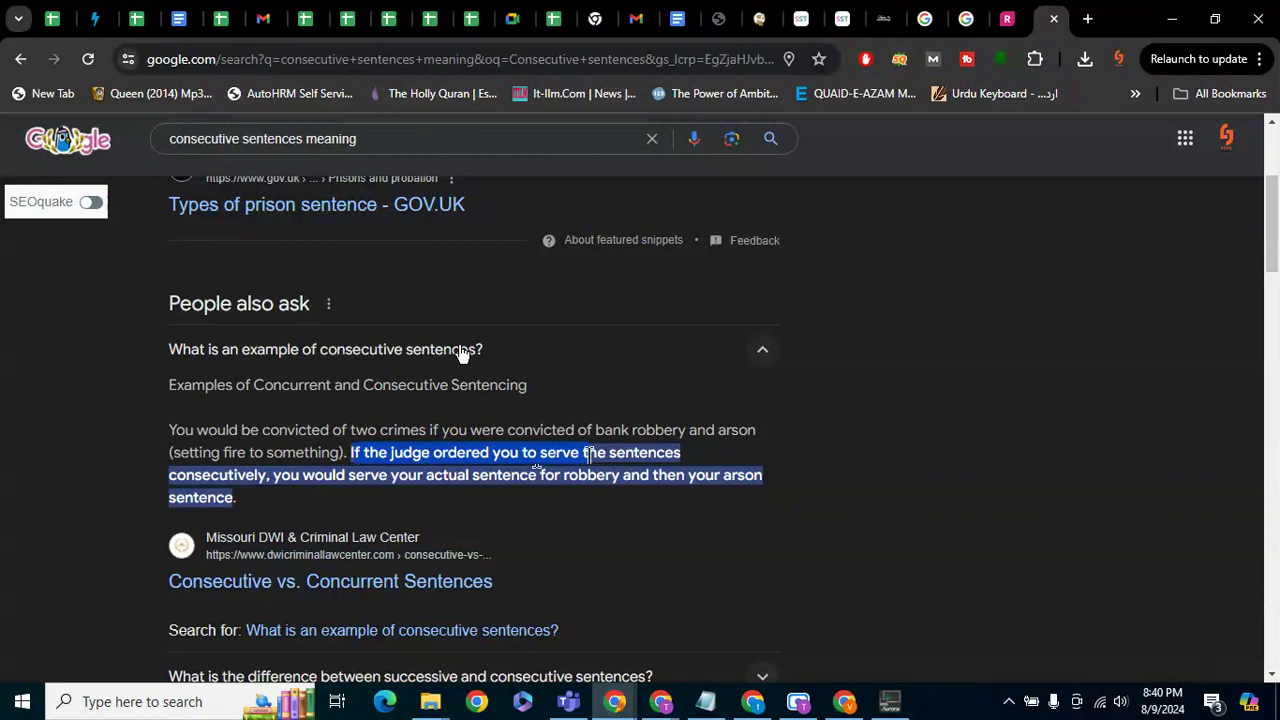
scroll(460, 354, "down", 1)
scroll(460, 354, "down", 1)
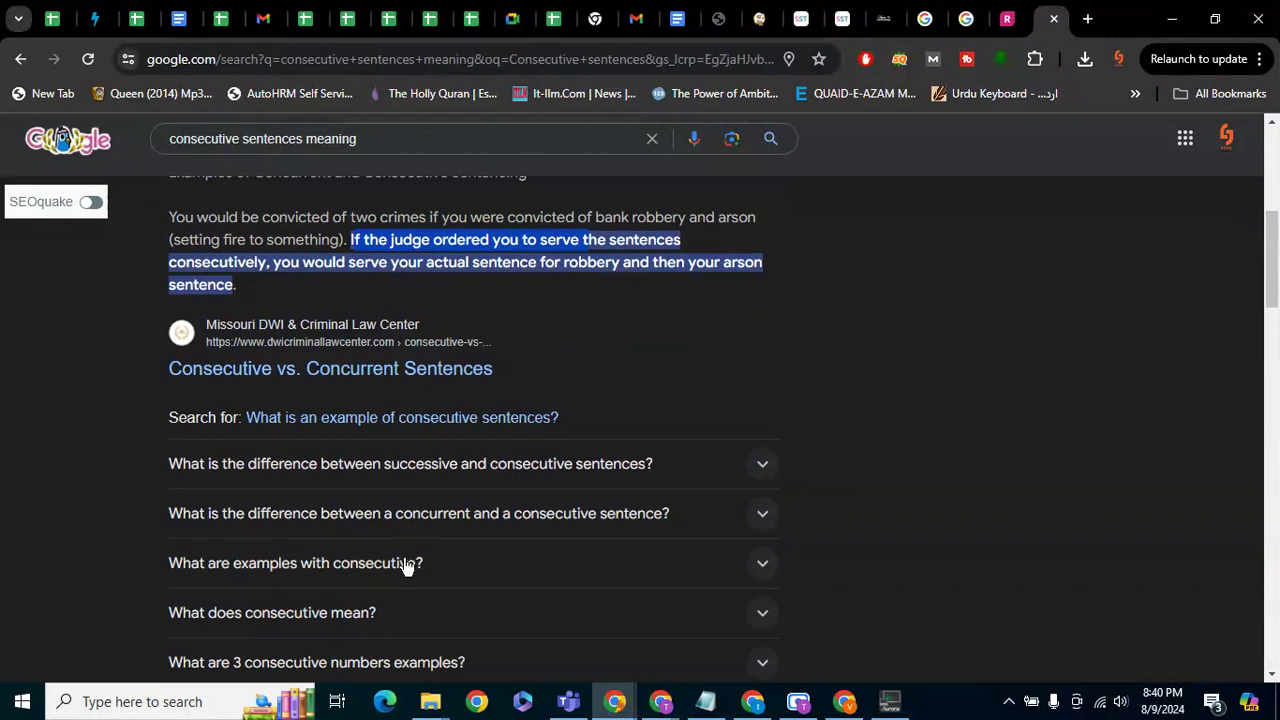
scroll(409, 563, "down", 1)
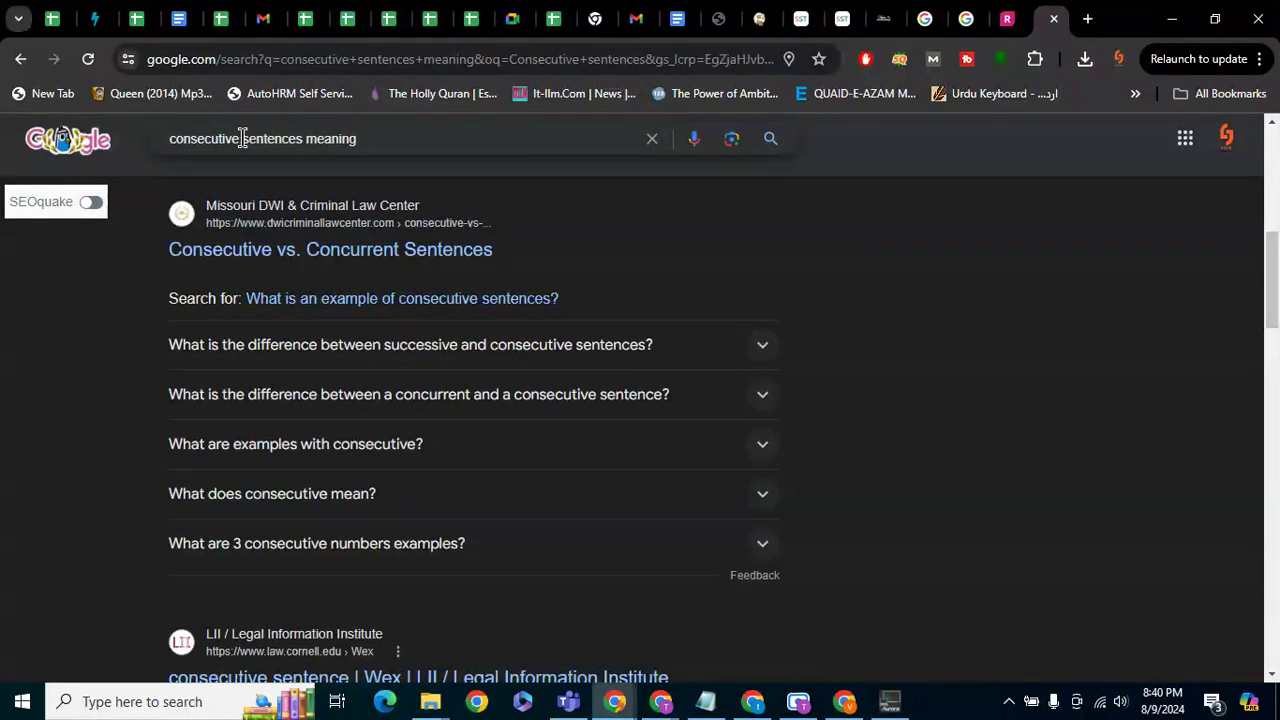
left_click_drag(241, 138, 551, 191)
Search Google for 'consecutive words in article' and expand the consecutive-words examples question
key("BackSpace")
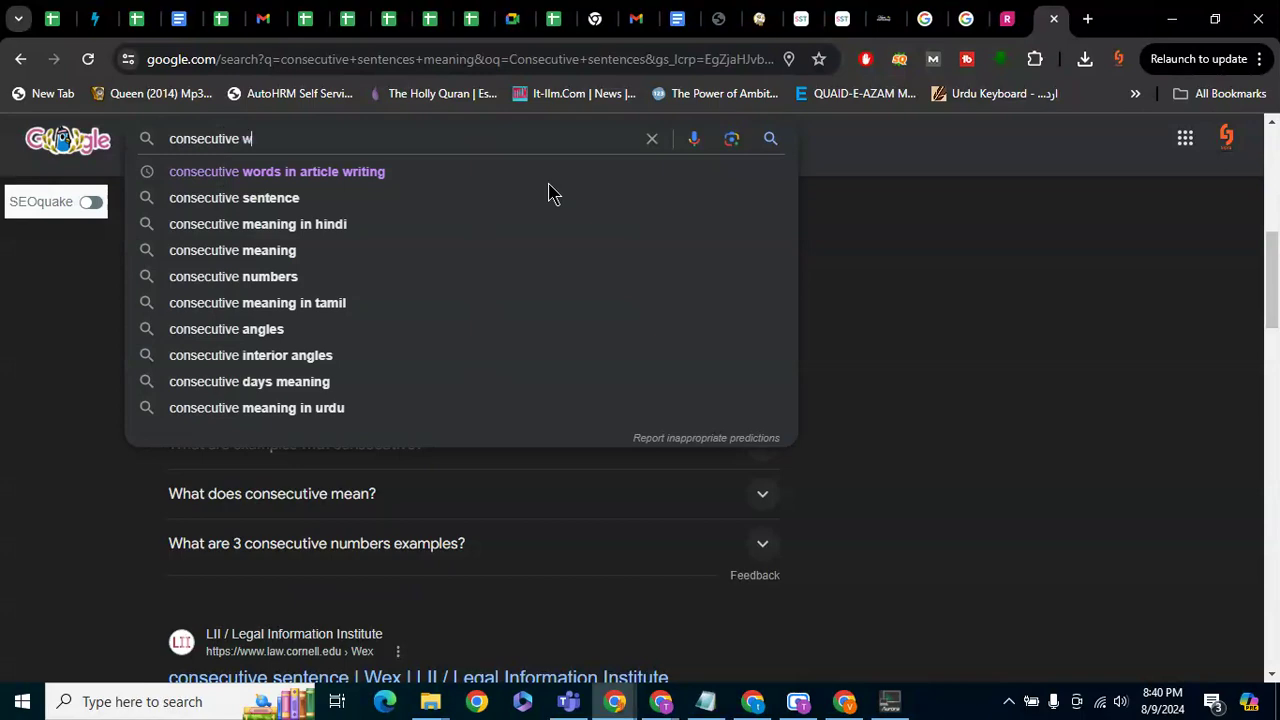
key("Return")
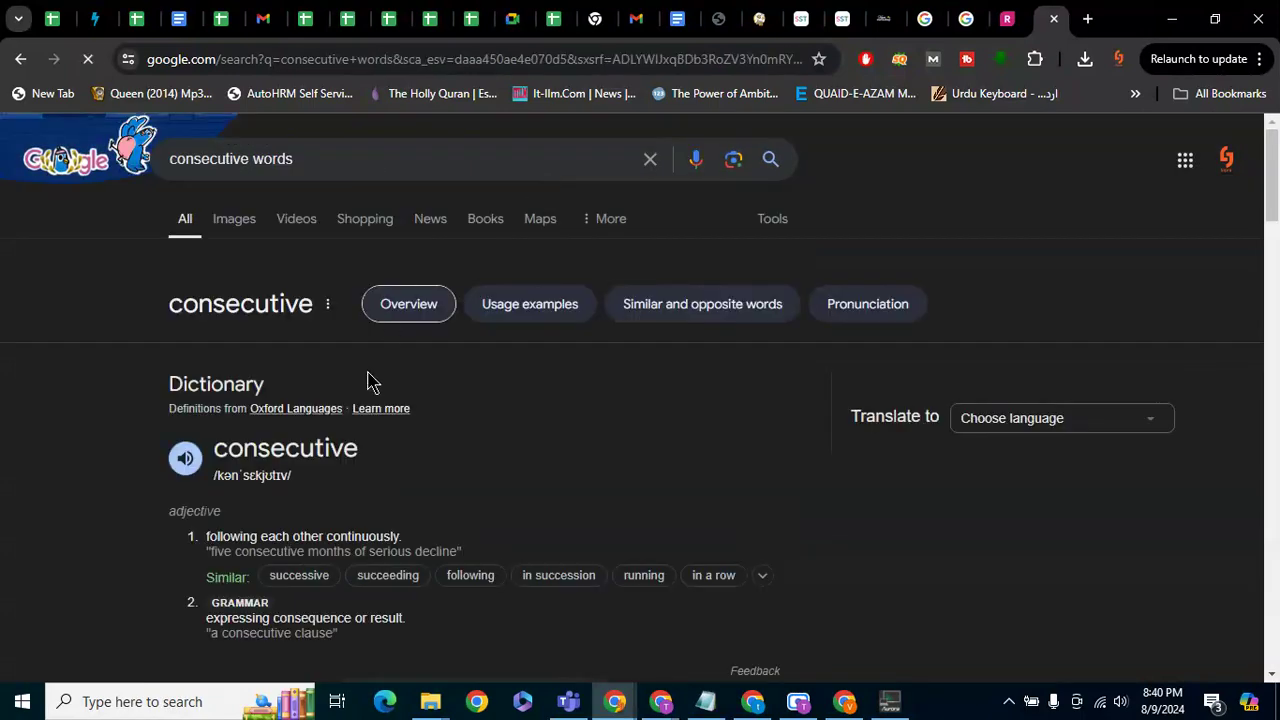
scroll(368, 380, "down", 4)
scroll(368, 380, "up", 4)
left_click(376, 158)
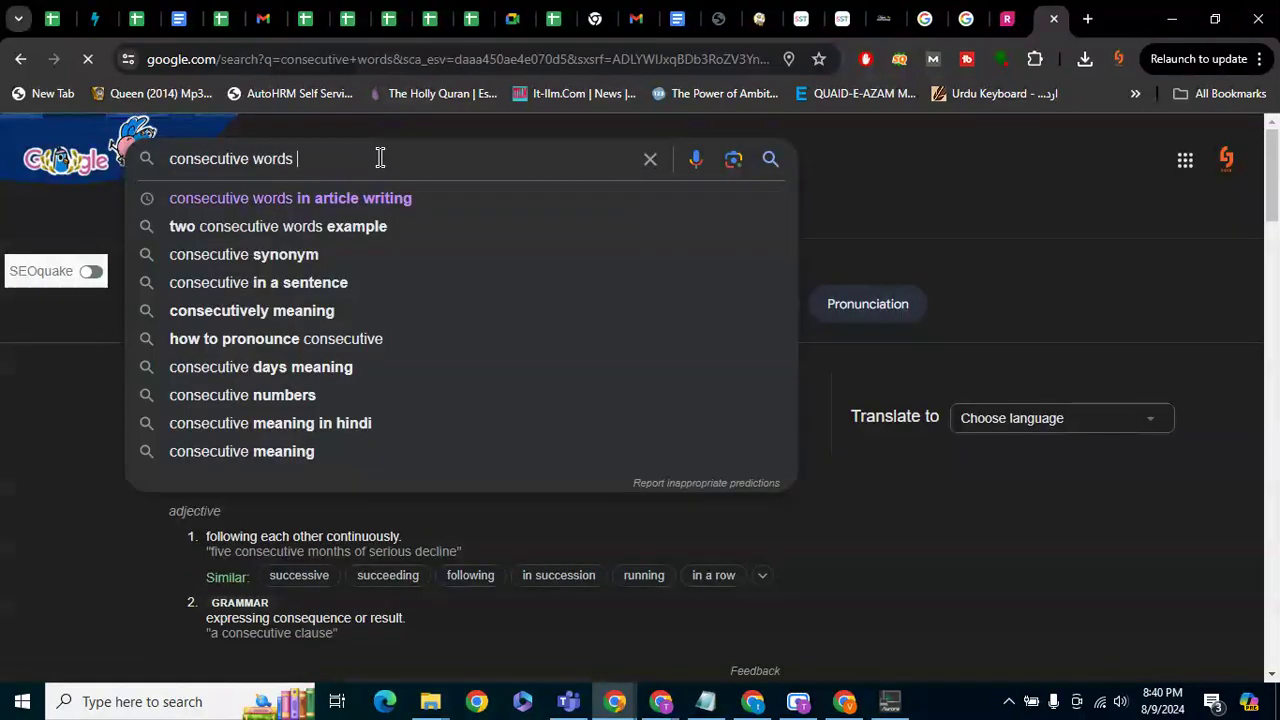
type("in article")
key("Return")
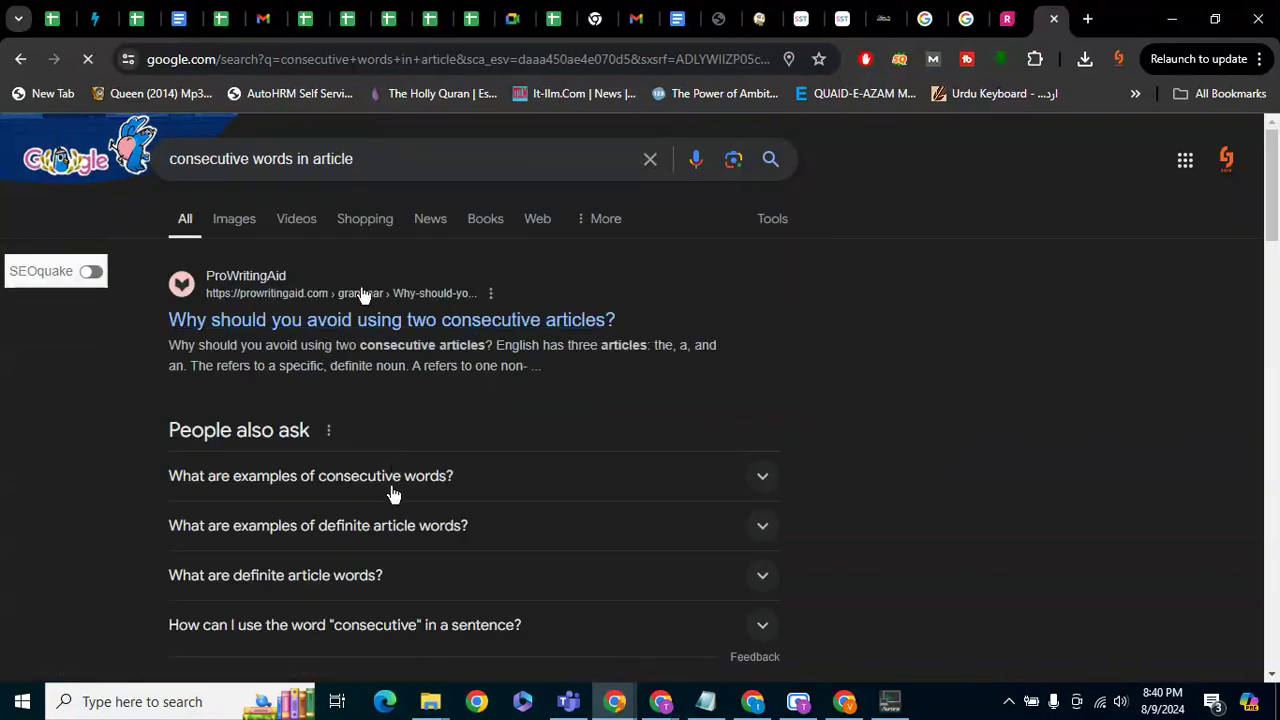
left_click(390, 476)
scroll(394, 490, "down", 1)
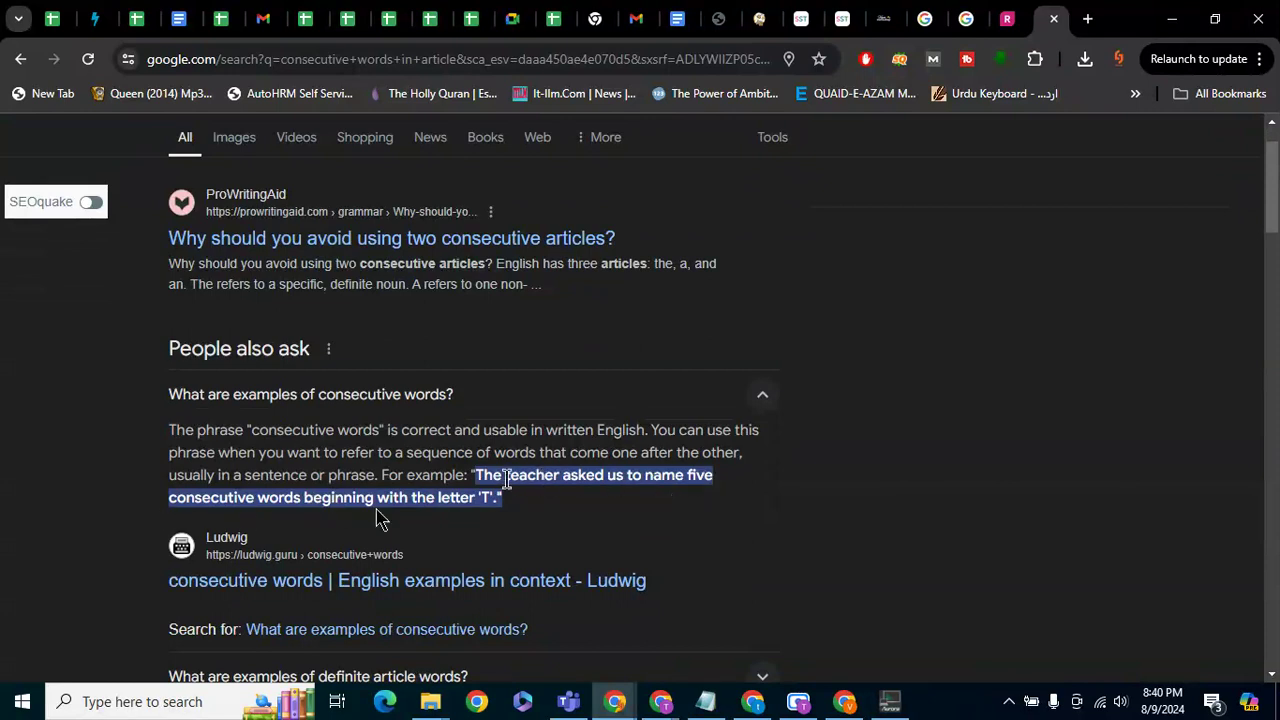
scroll(400, 514, "down", 2)
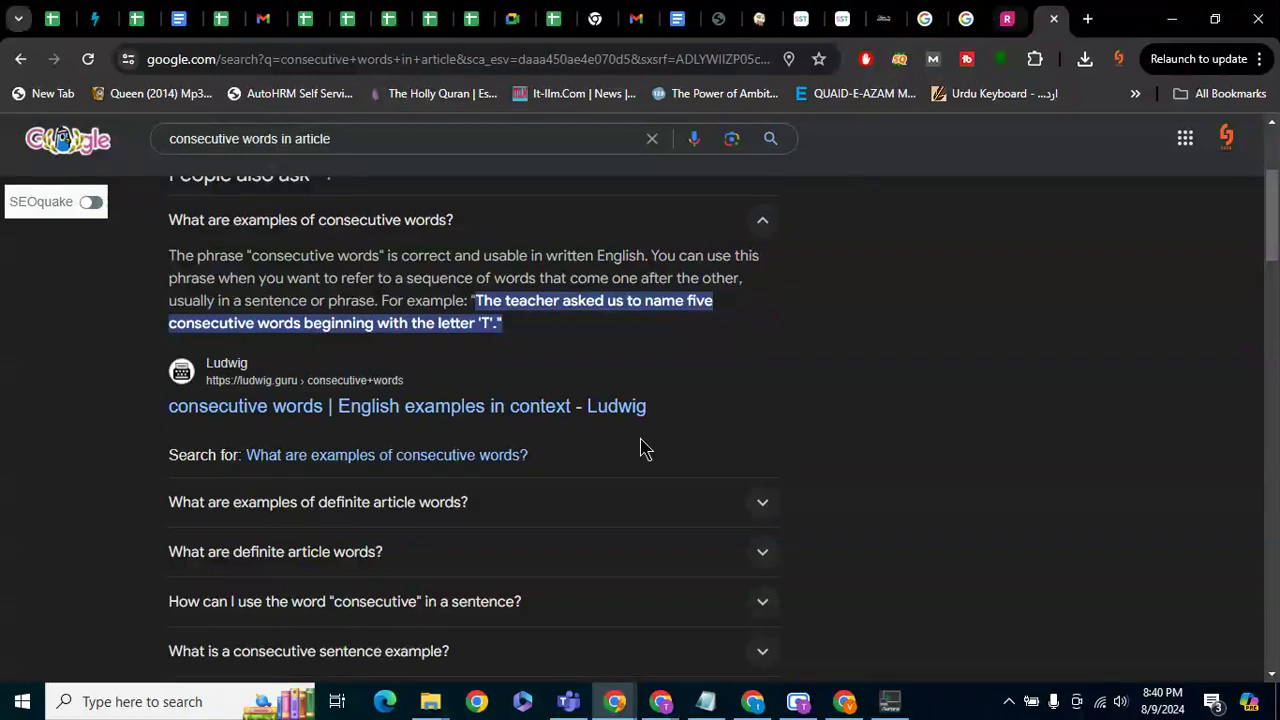
scroll(596, 500, "down", 1)
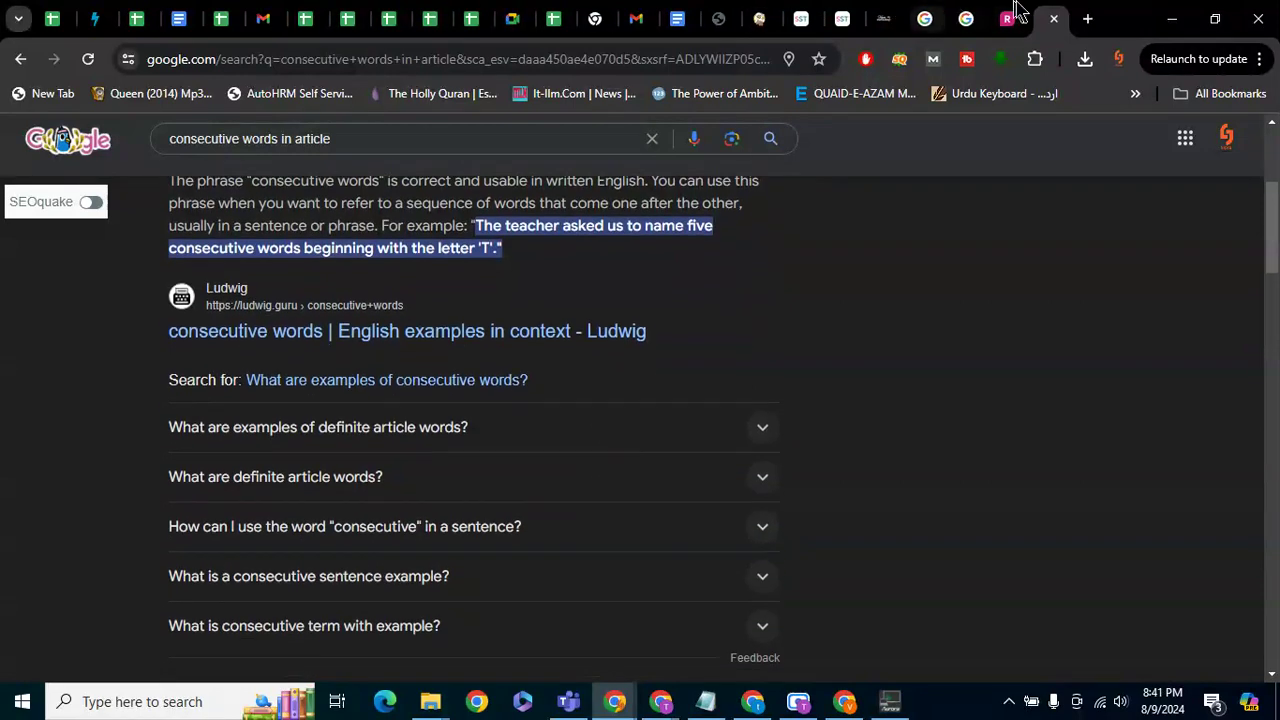
Close the readability-checker and transition-words search tabs and return to the WordPress post editor
left_click(1007, 18)
left_click(966, 18)
middle_click(948, 18)
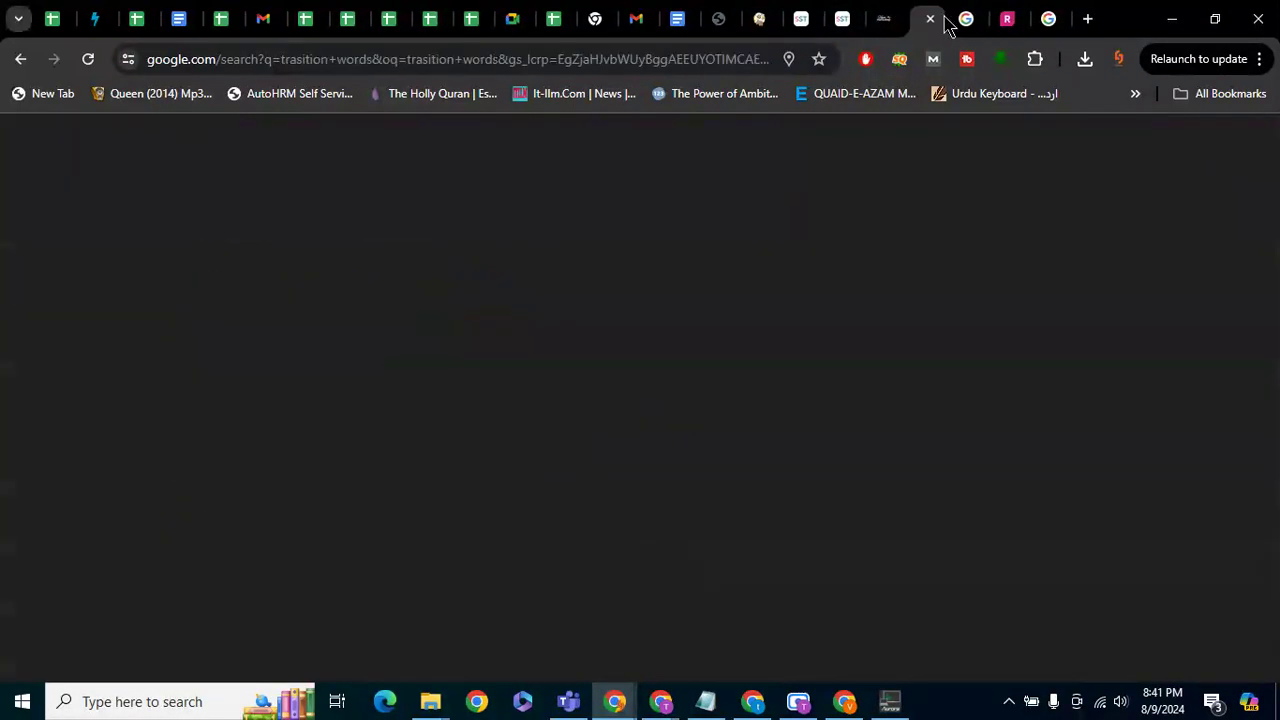
left_click(929, 18)
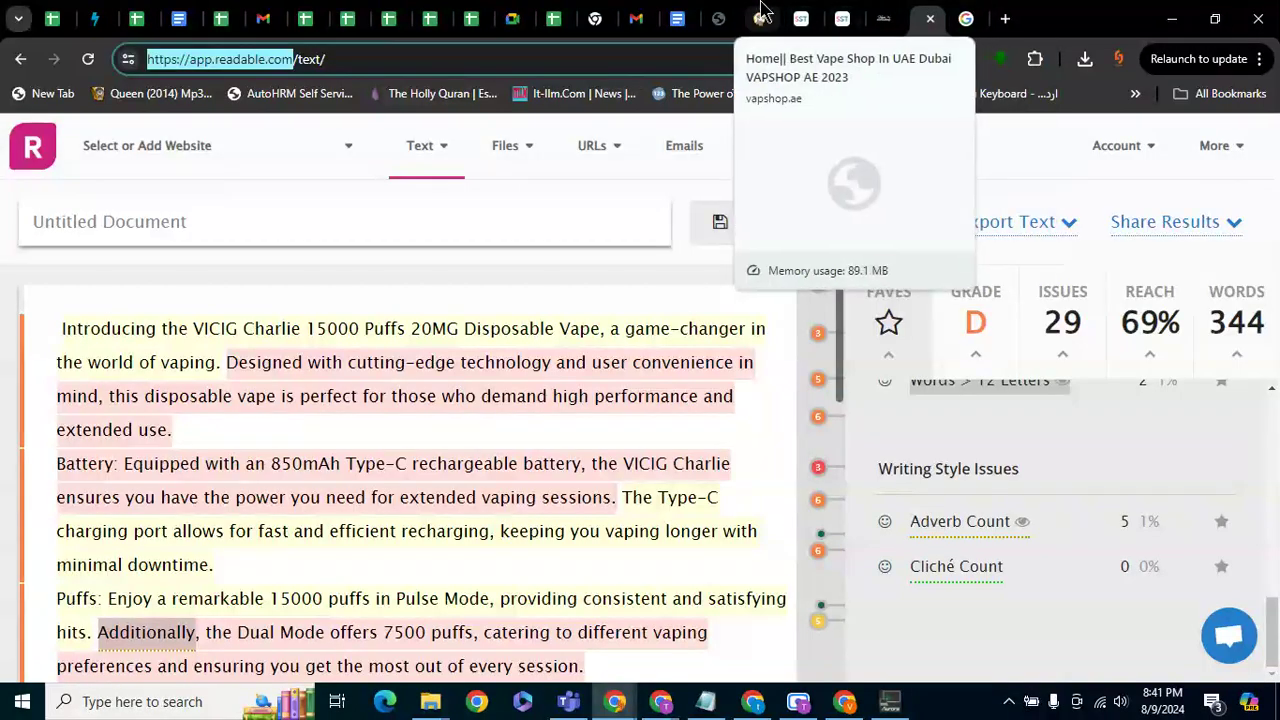
left_click(884, 18)
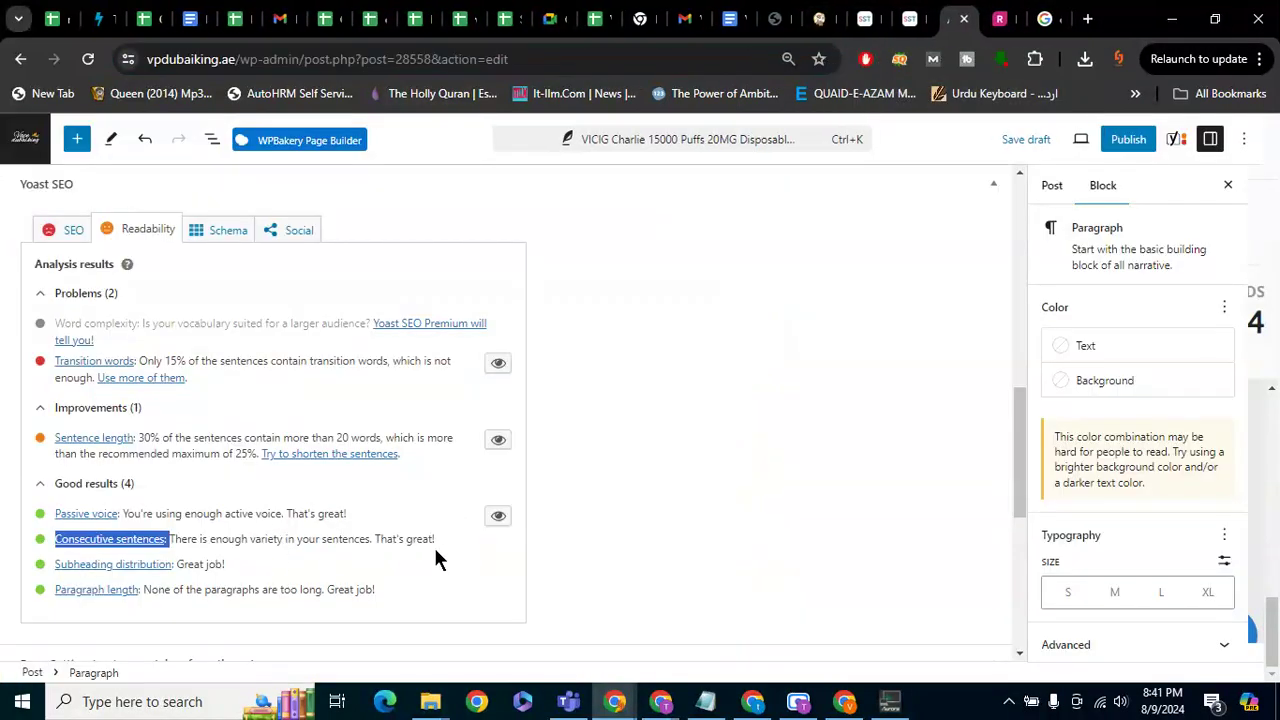
left_click(137, 545)
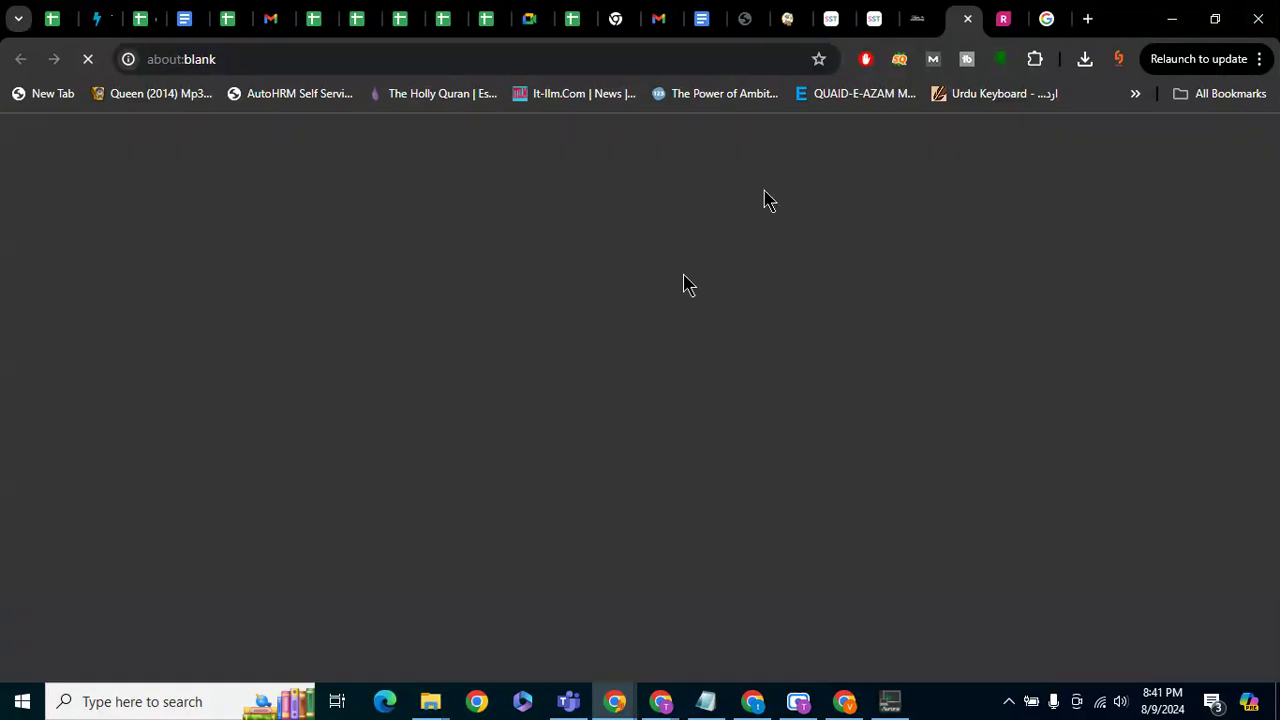
scroll(656, 340, "down", 1)
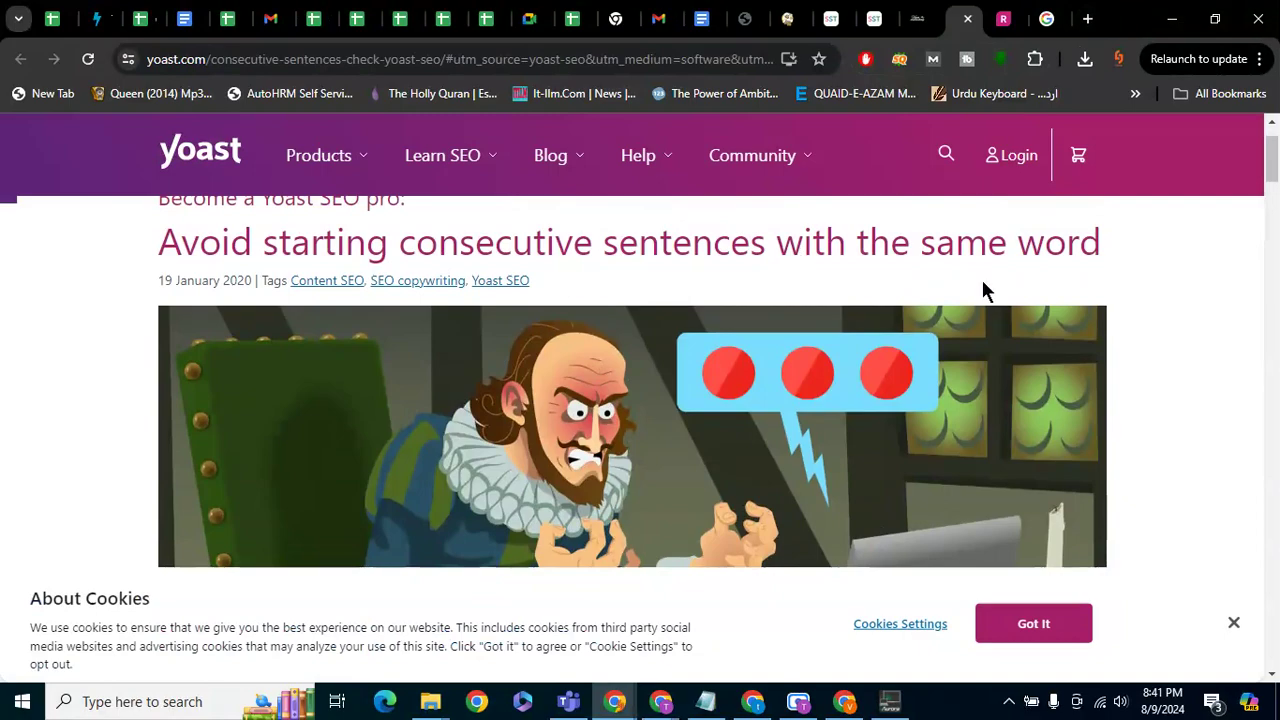
scroll(1030, 286, "down", 7)
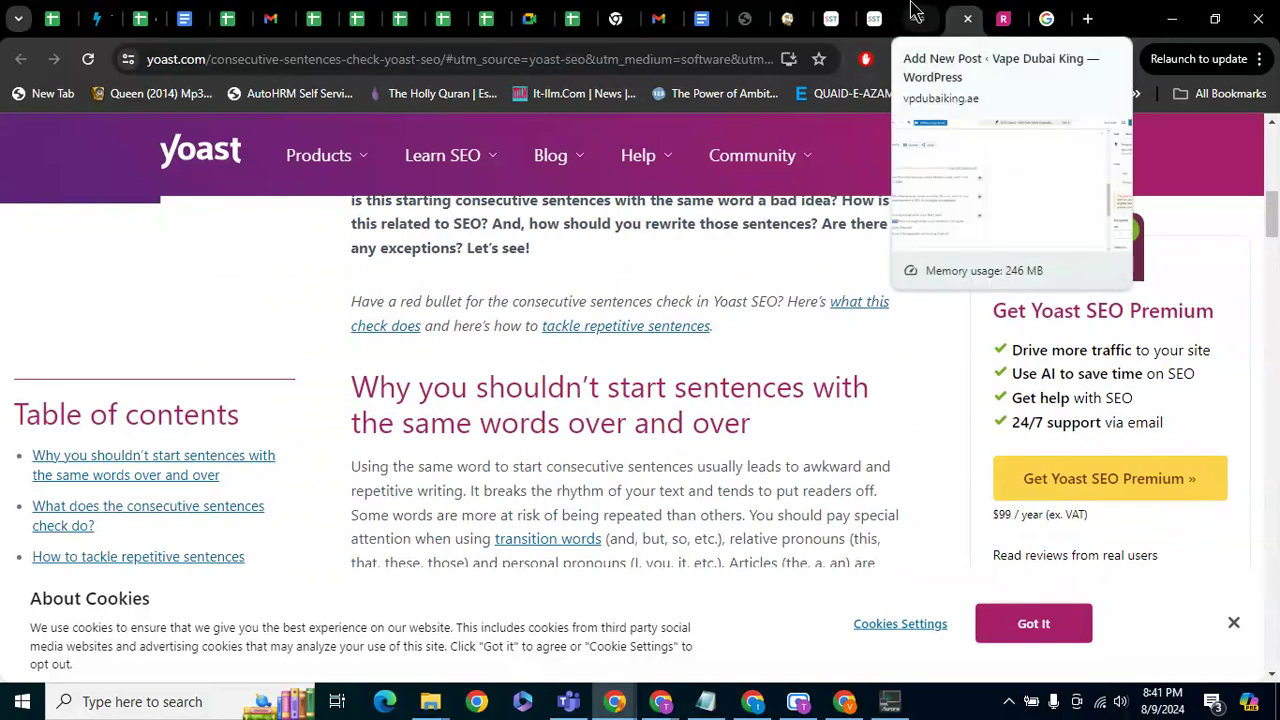
scroll(568, 472, "down", 3)
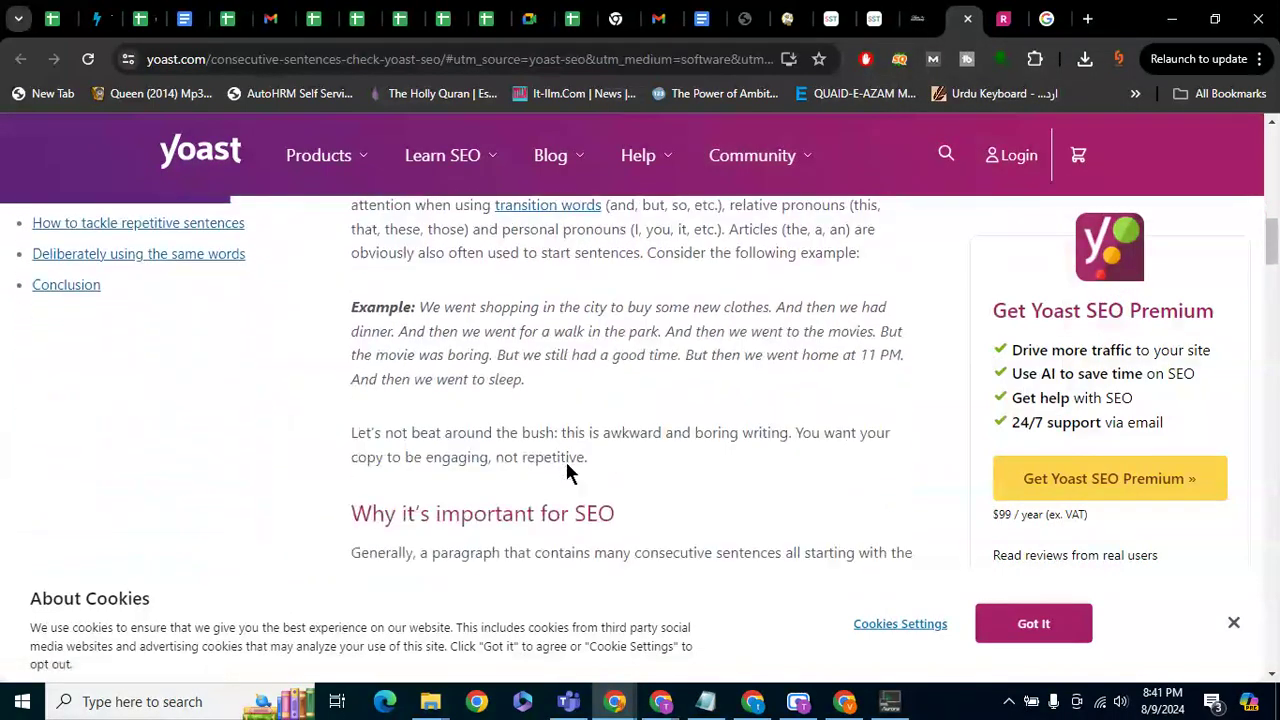
left_click_drag(421, 303, 738, 313)
left_click_drag(840, 313, 784, 345)
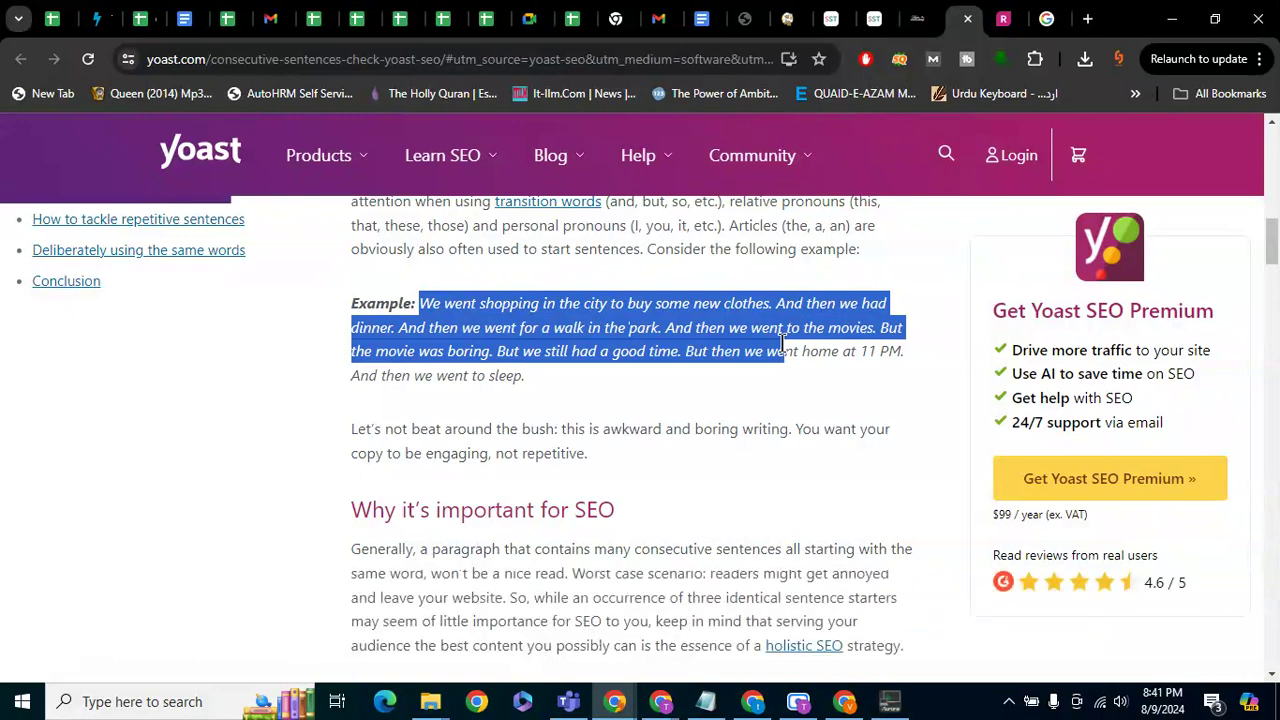
left_click(967, 18)
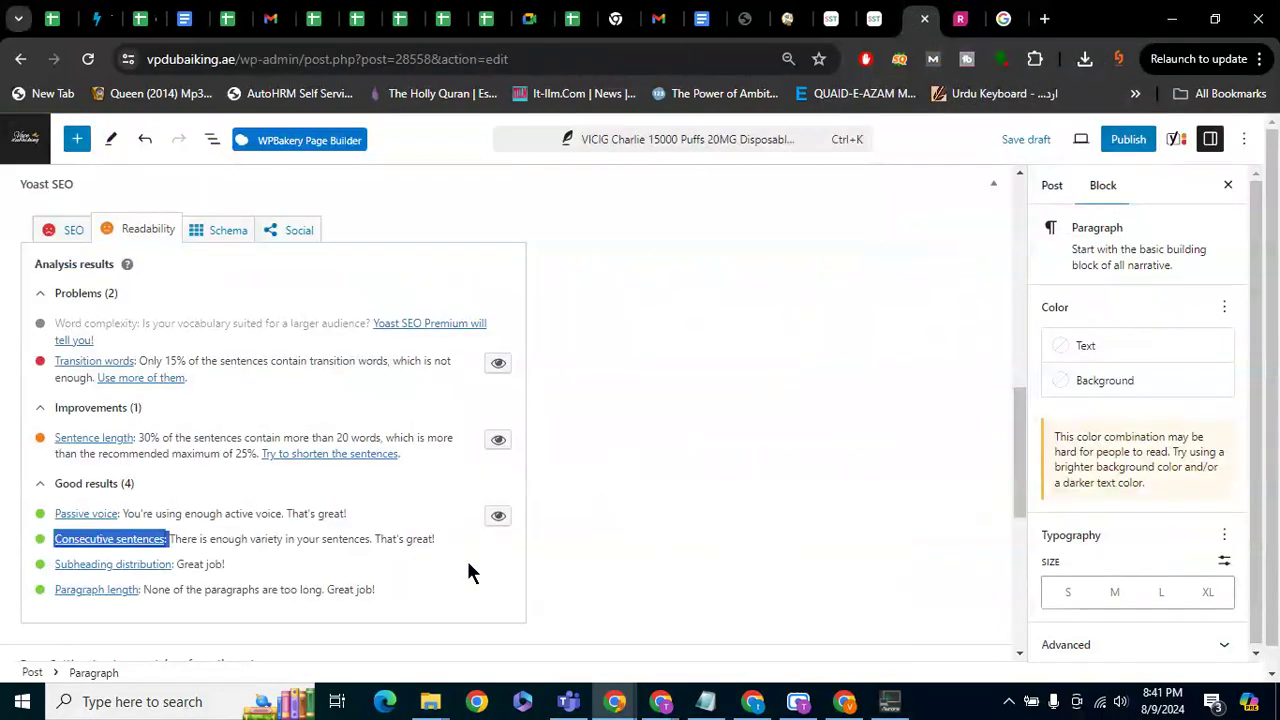
Copy 'VICIG Charlie 15000 Puffs' from the paragraph into Yoast's Focus keyphrase field
scroll(172, 565, "down", 1)
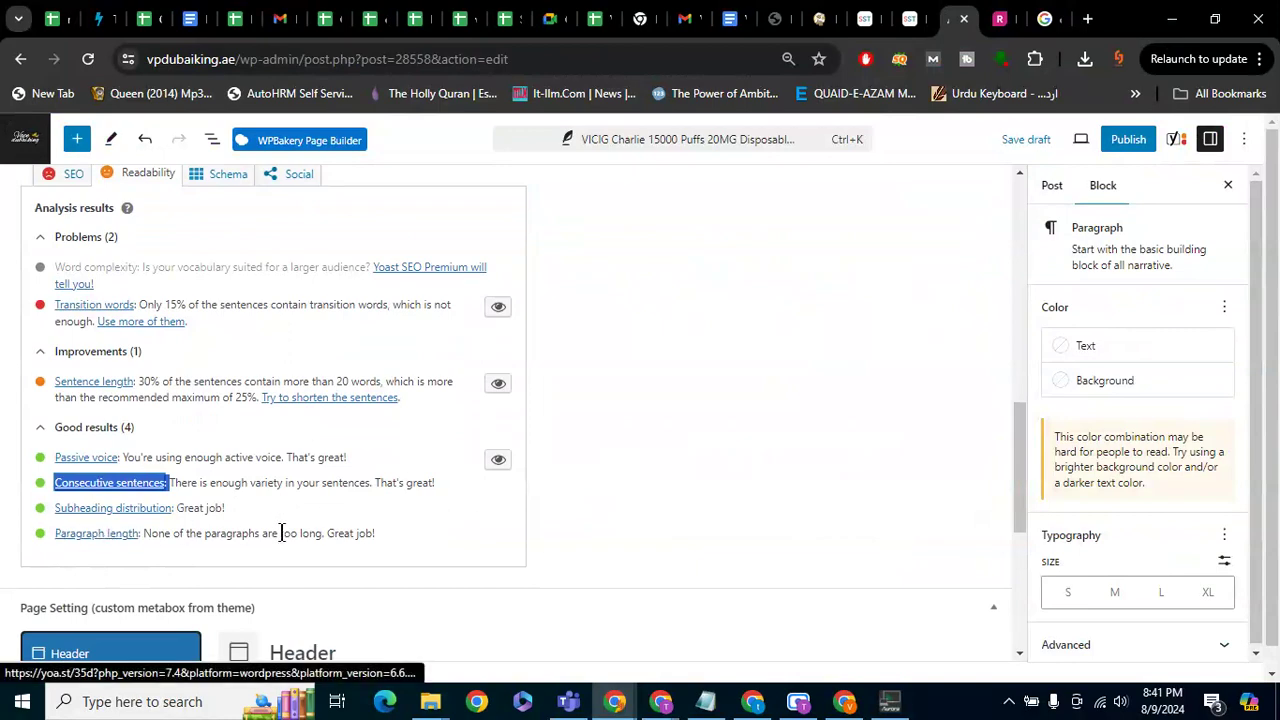
scroll(280, 530, "up", 1)
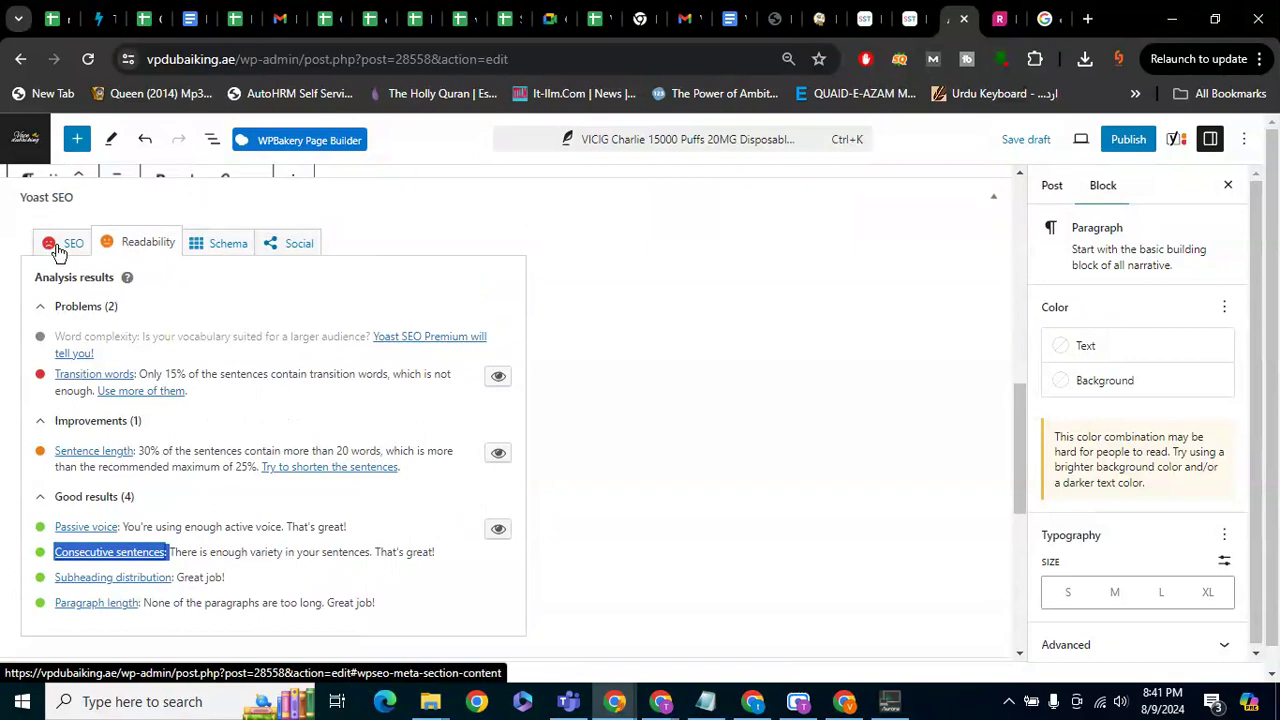
left_click(58, 250)
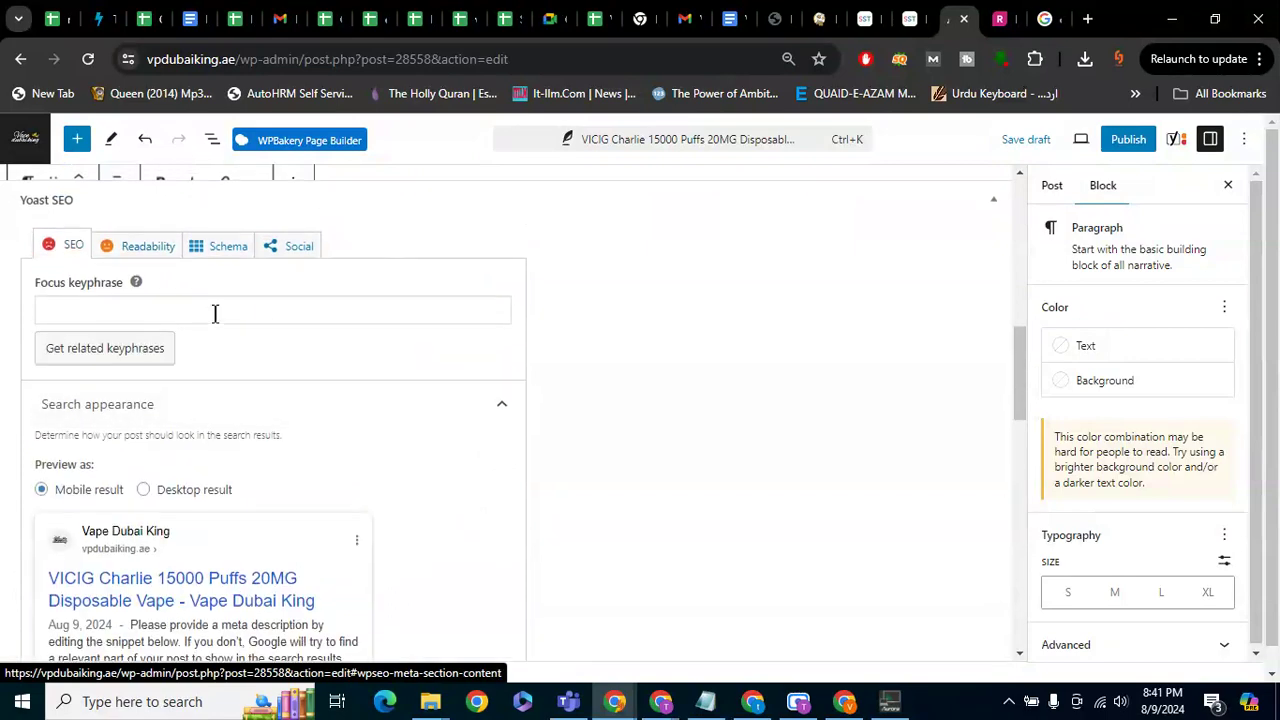
scroll(190, 370, "up", 1)
left_click(169, 394)
scroll(170, 390, "up", 1)
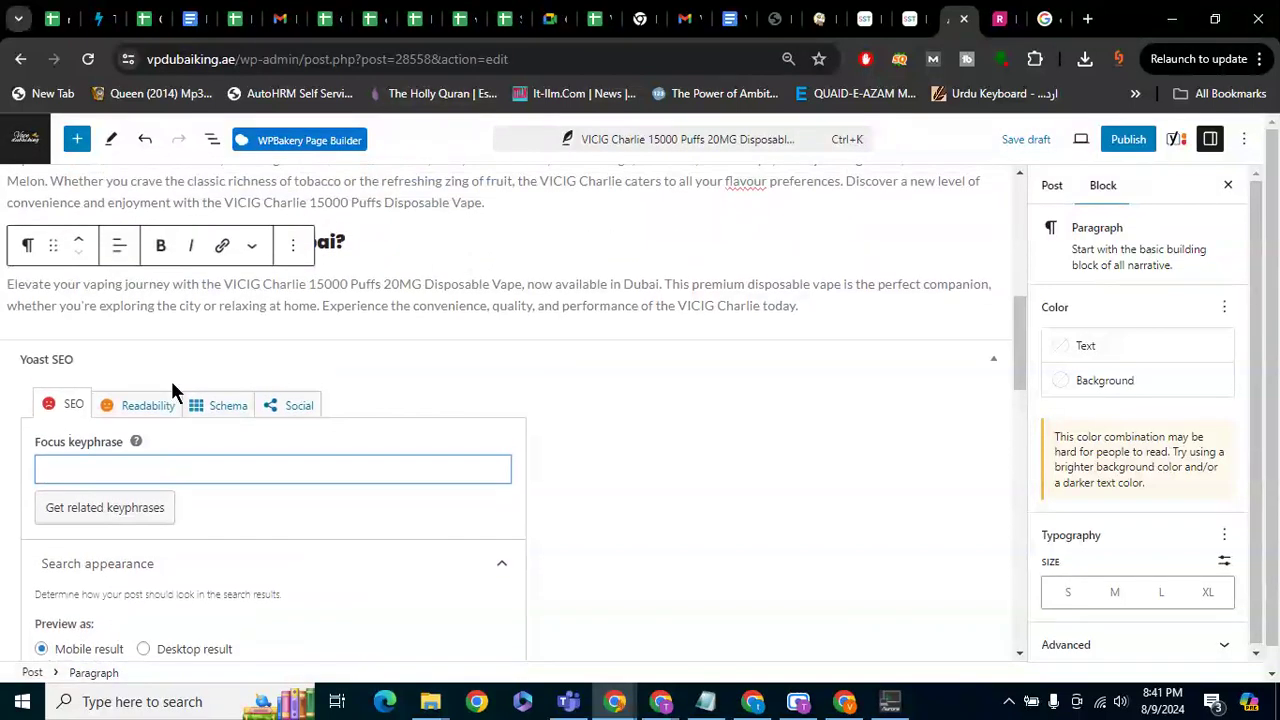
left_click_drag(223, 284, 382, 284)
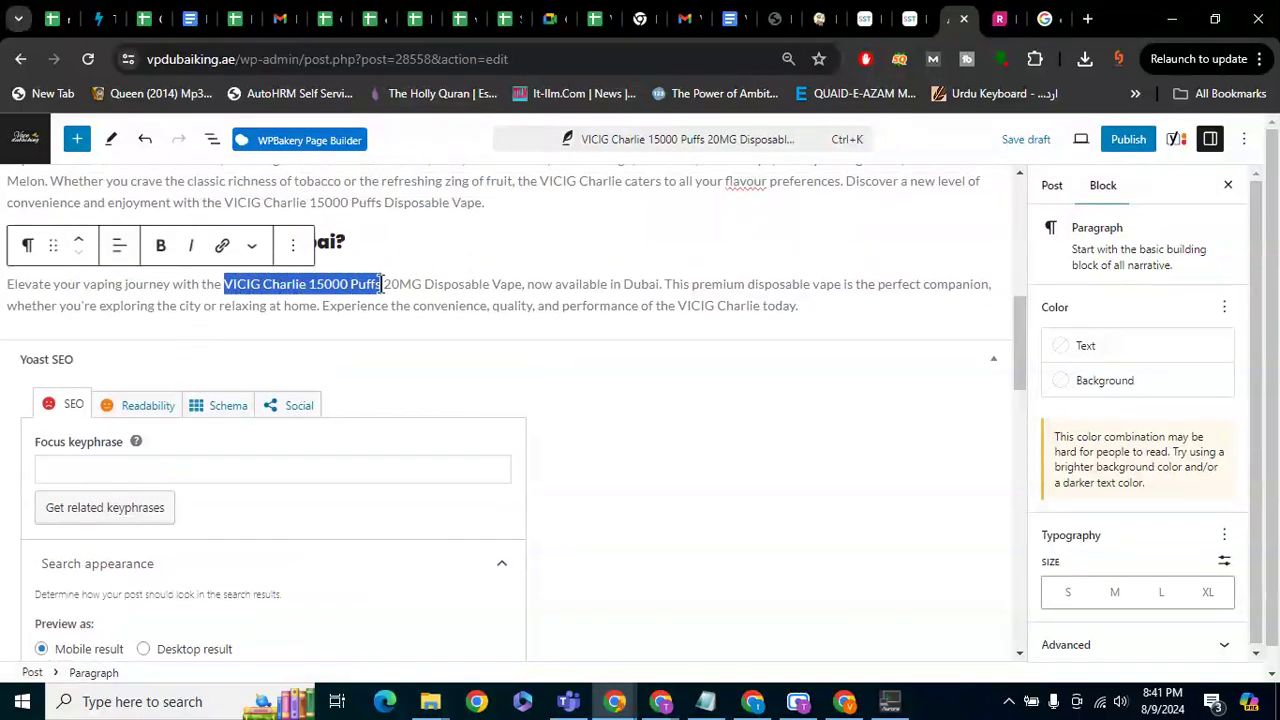
key("ctrl+c")
left_click(274, 470)
key("ctrl+v")
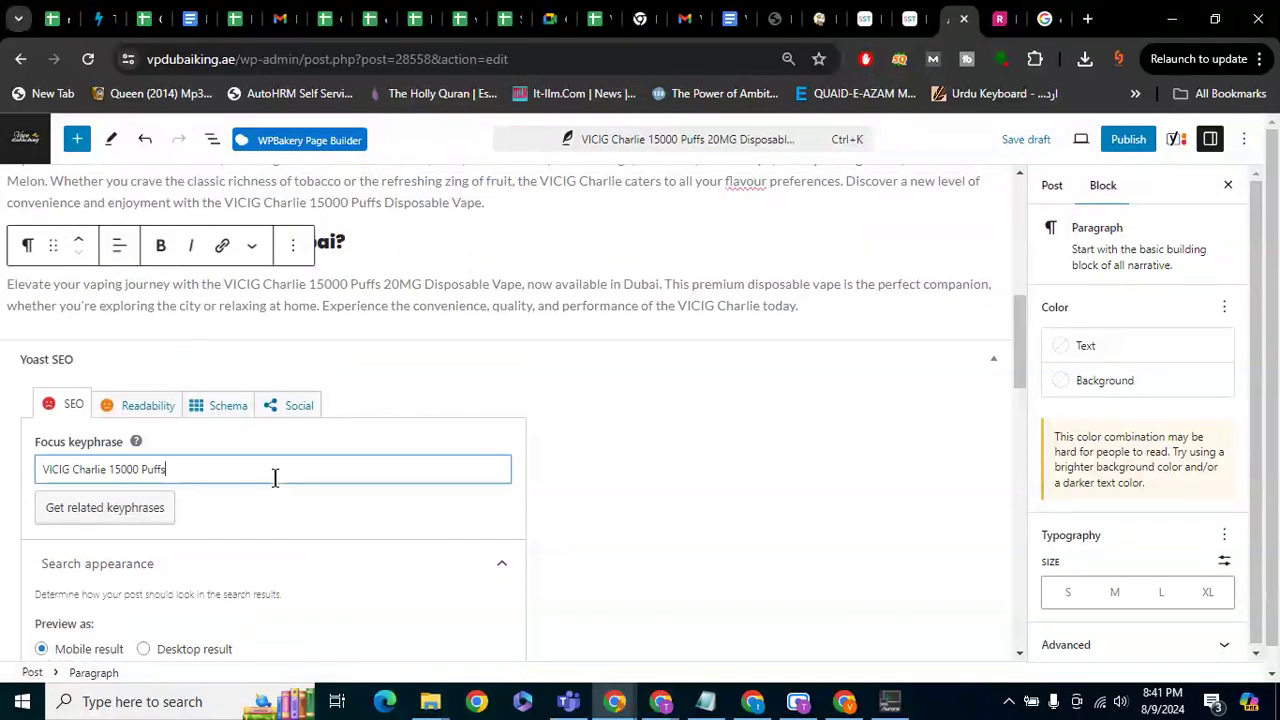
left_click(685, 422)
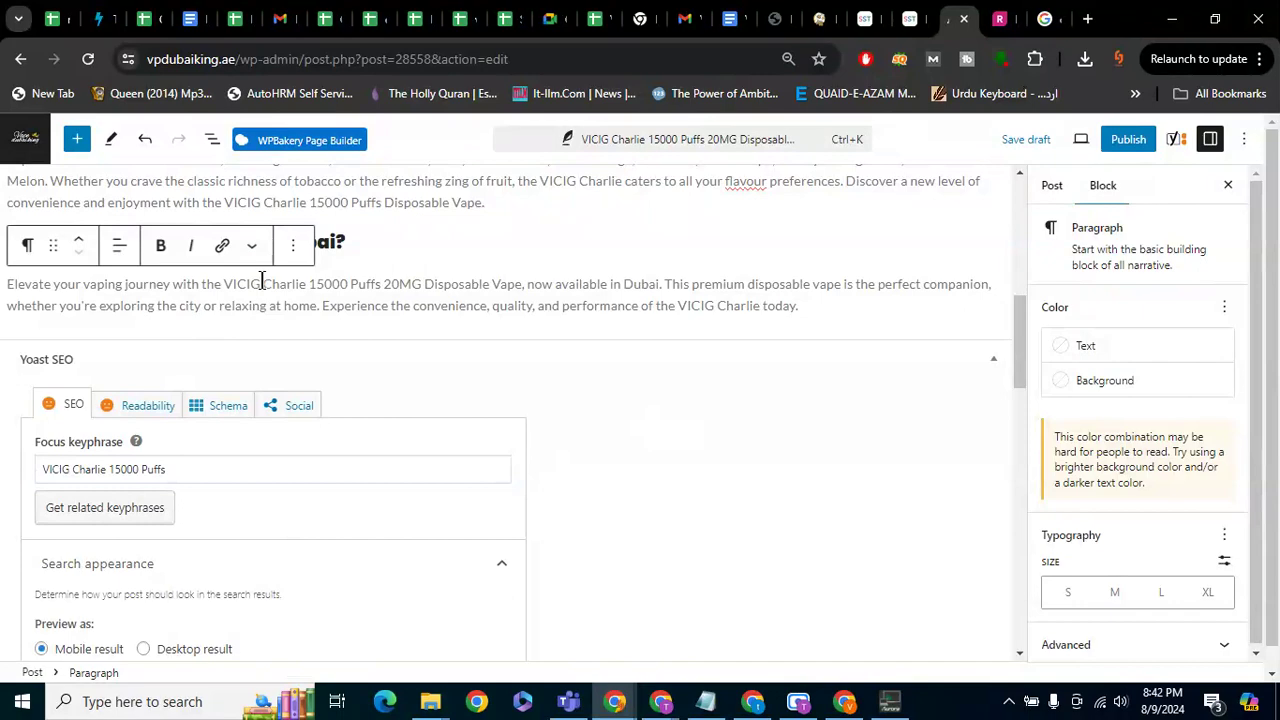
Scroll down to the SEO title and select its default Title, Page, Separator and Site title variables
scroll(264, 290, "down", 1)
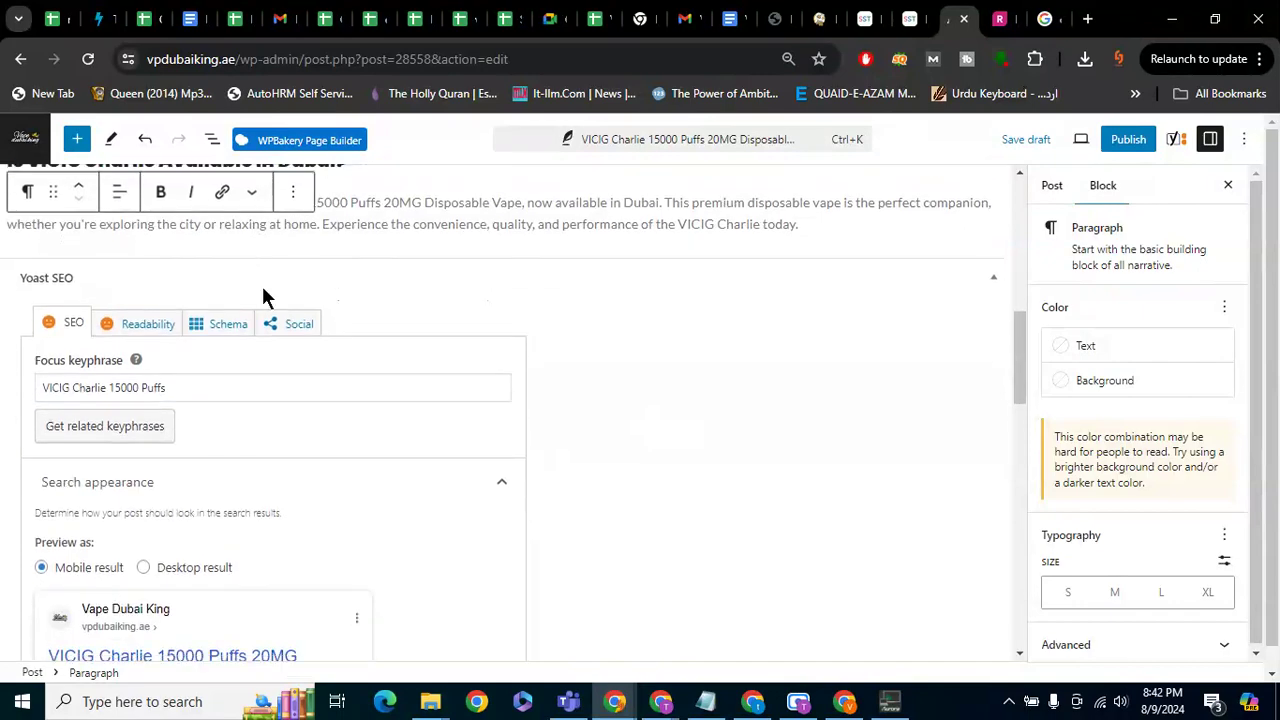
scroll(180, 400, "down", 1)
scroll(106, 524, "down", 3)
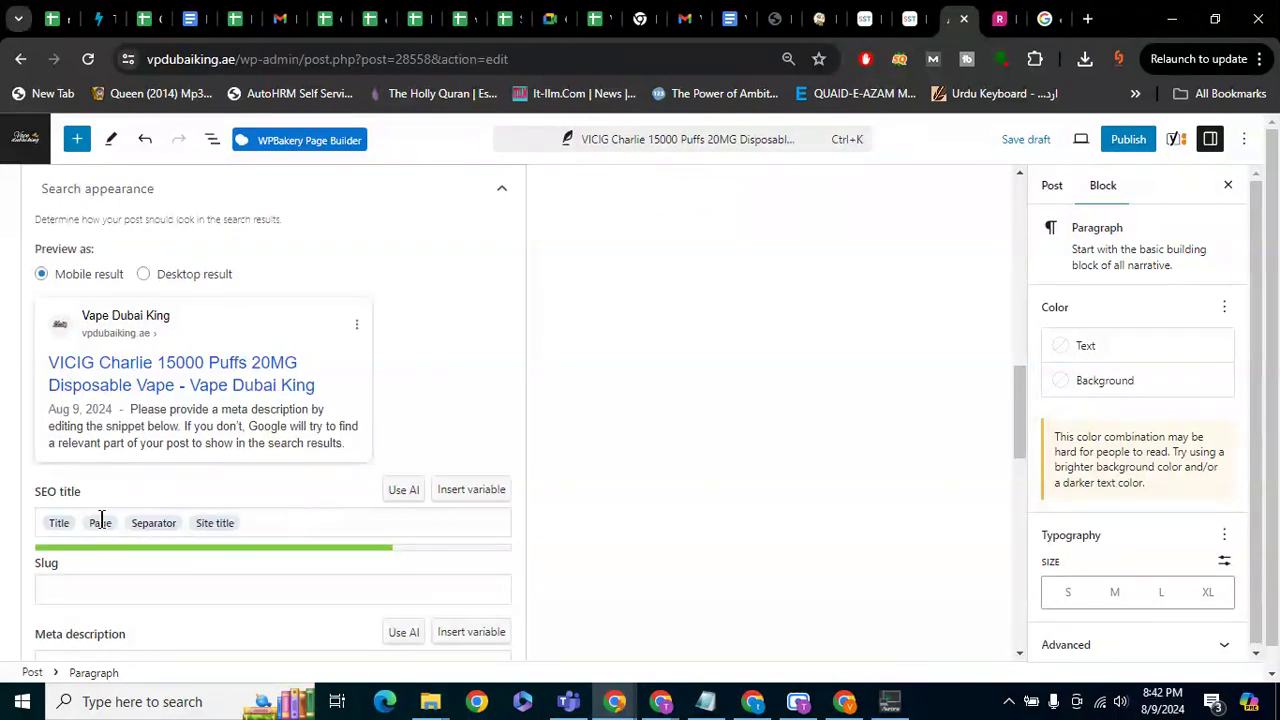
left_click_drag(93, 491, 38, 500)
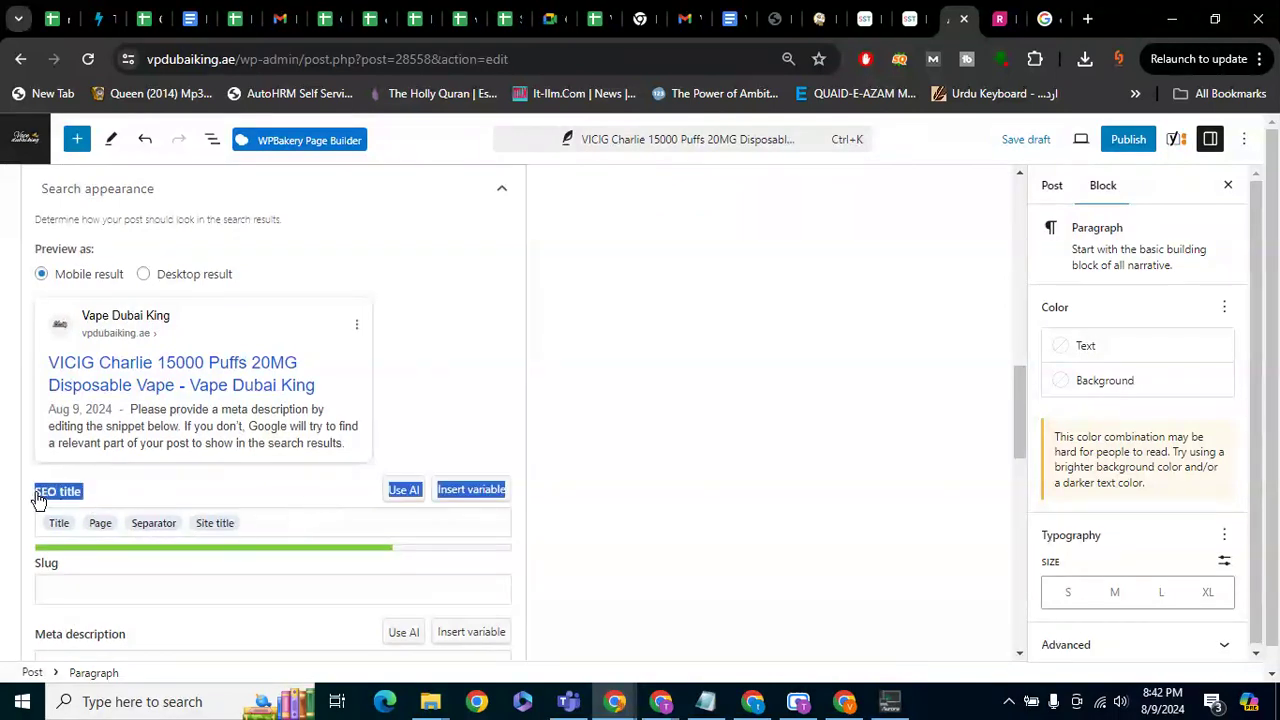
Clear the default SEO title variables and start the title with 'Vicig Charlie'
left_click(293, 525)
key("ctrl+a")
key("BackSpace")
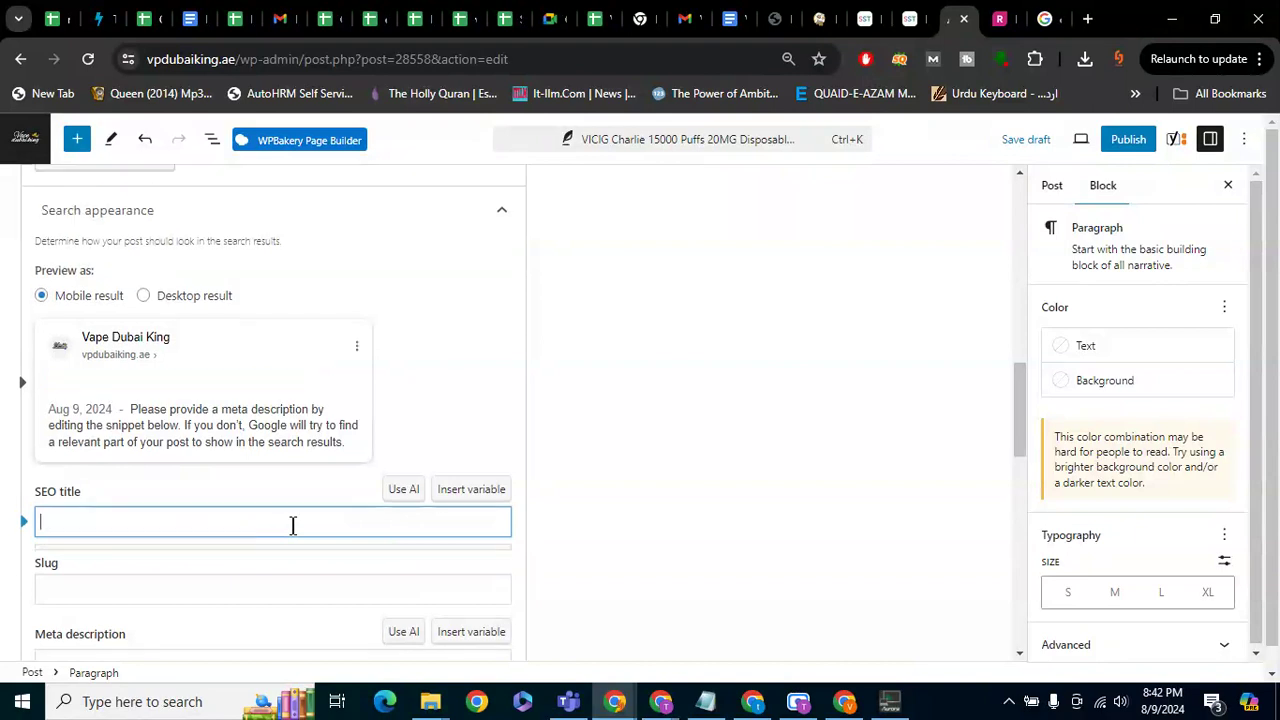
type("c")
key("BackSpace")
type("vic")
key("BackSpace")
key("BackSpace")
key("BackSpace")
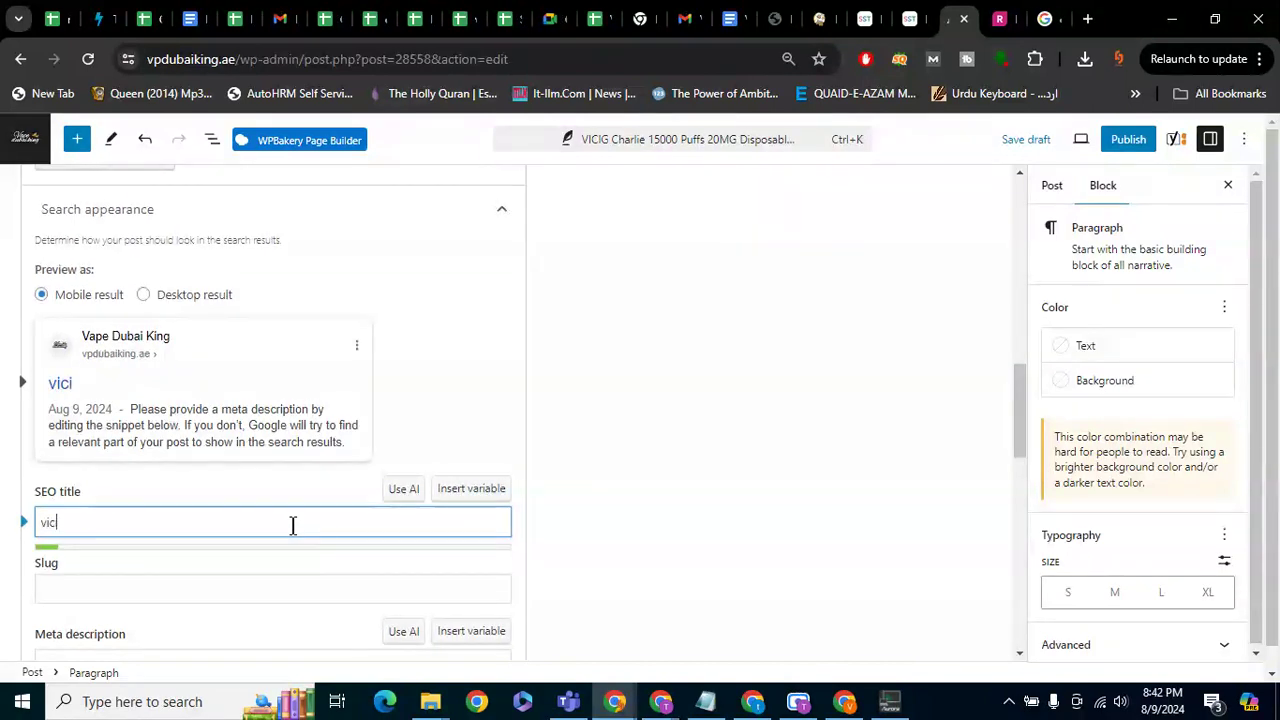
type("Vi")
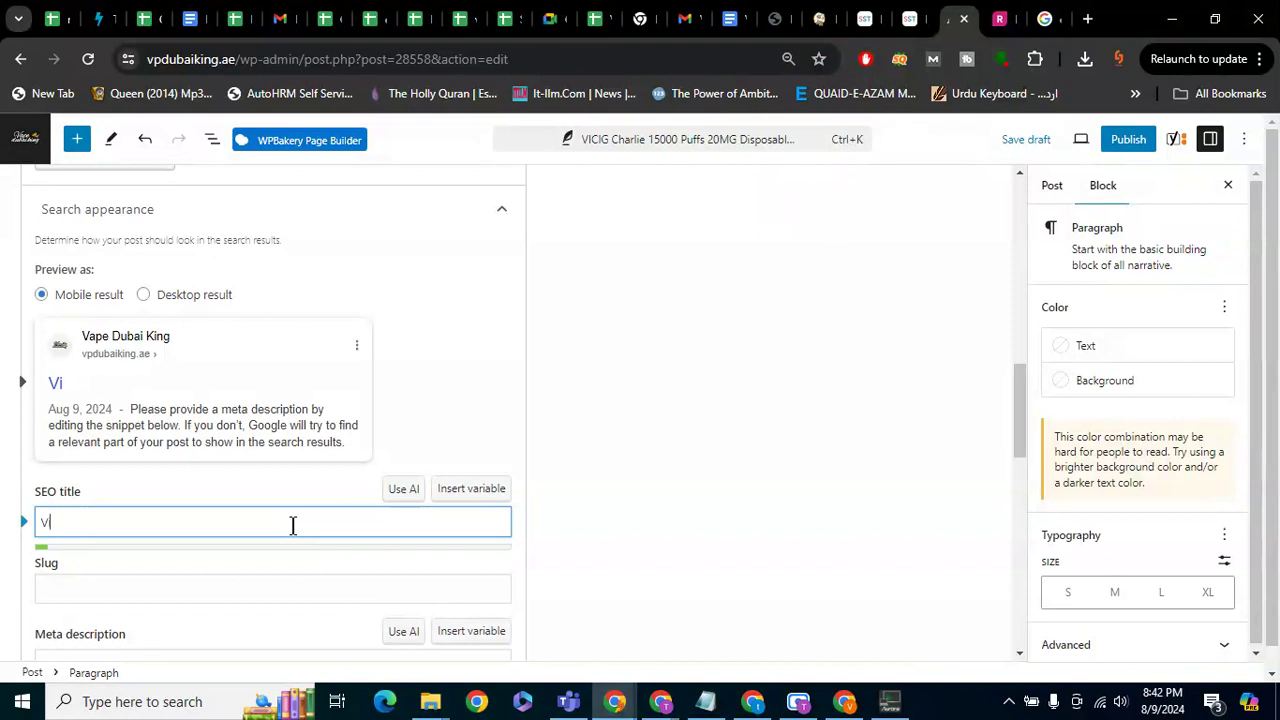
type("cig")
scroll(293, 525, "up", 1)
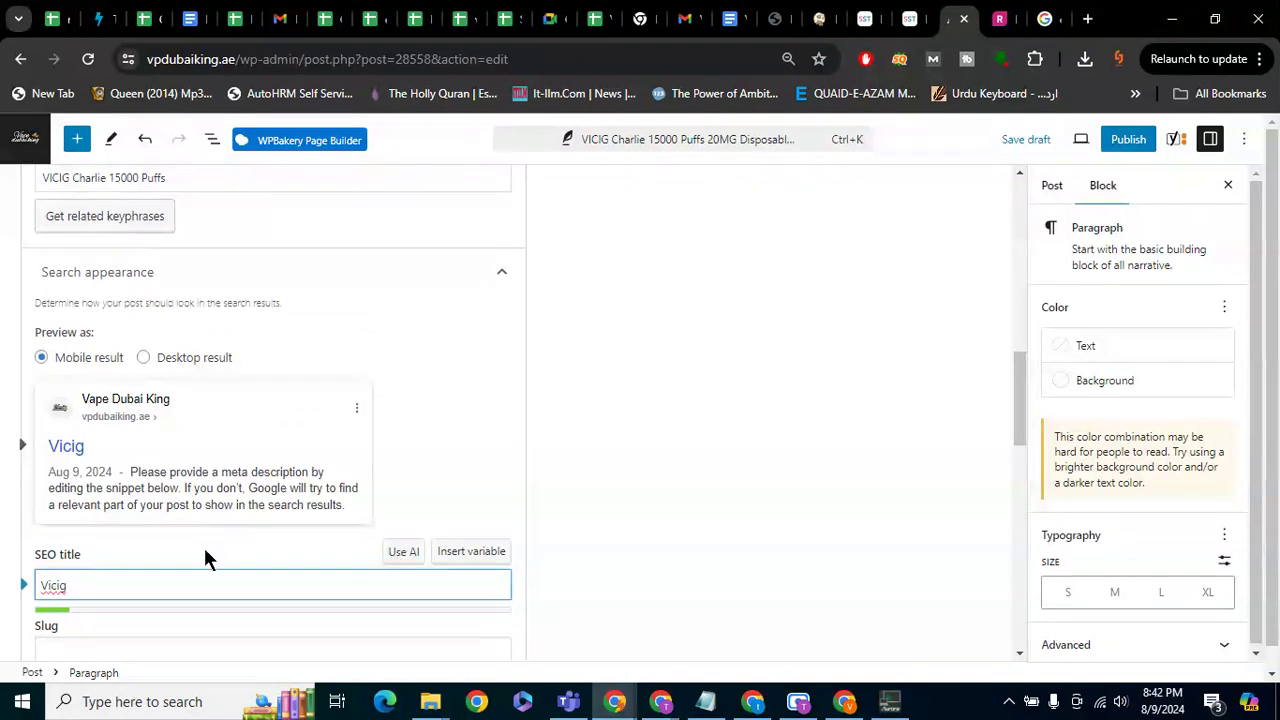
type("Charlie")
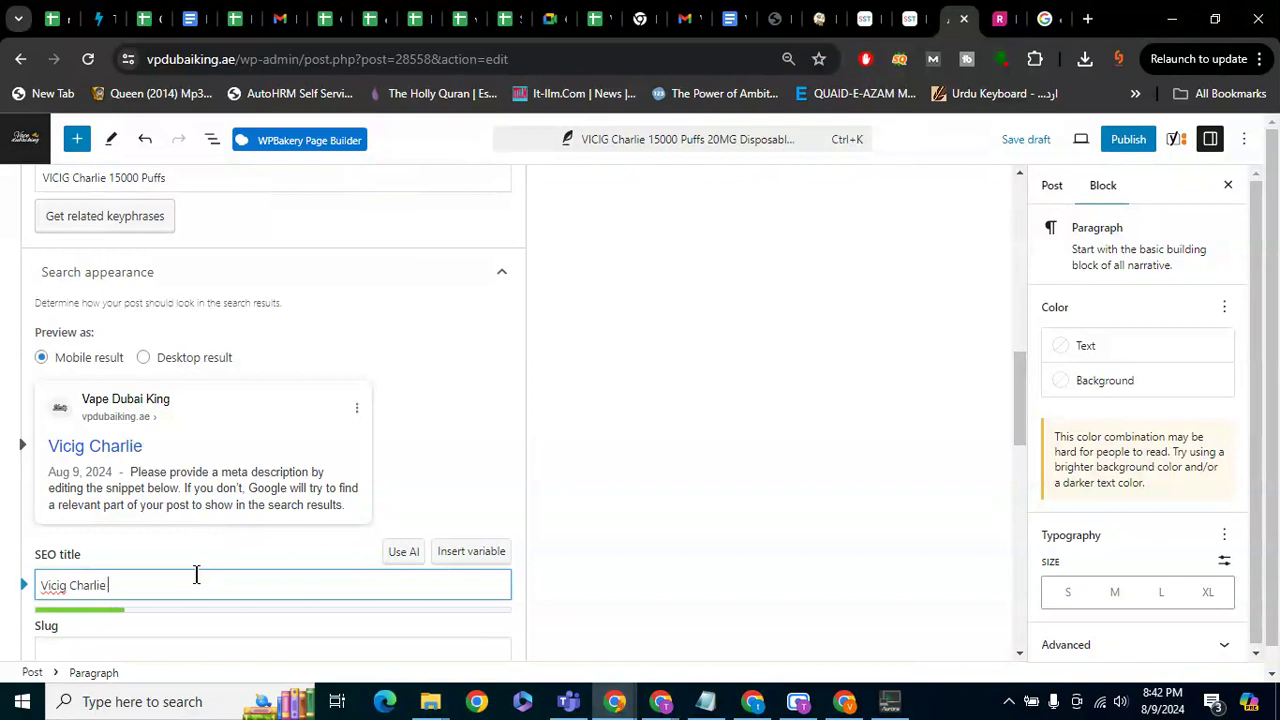
key("Tab")
type("1")
Finish the SEO title with '15000 Puffs | Delivered in 2 Hours in Dubai'
left_click(196, 574)
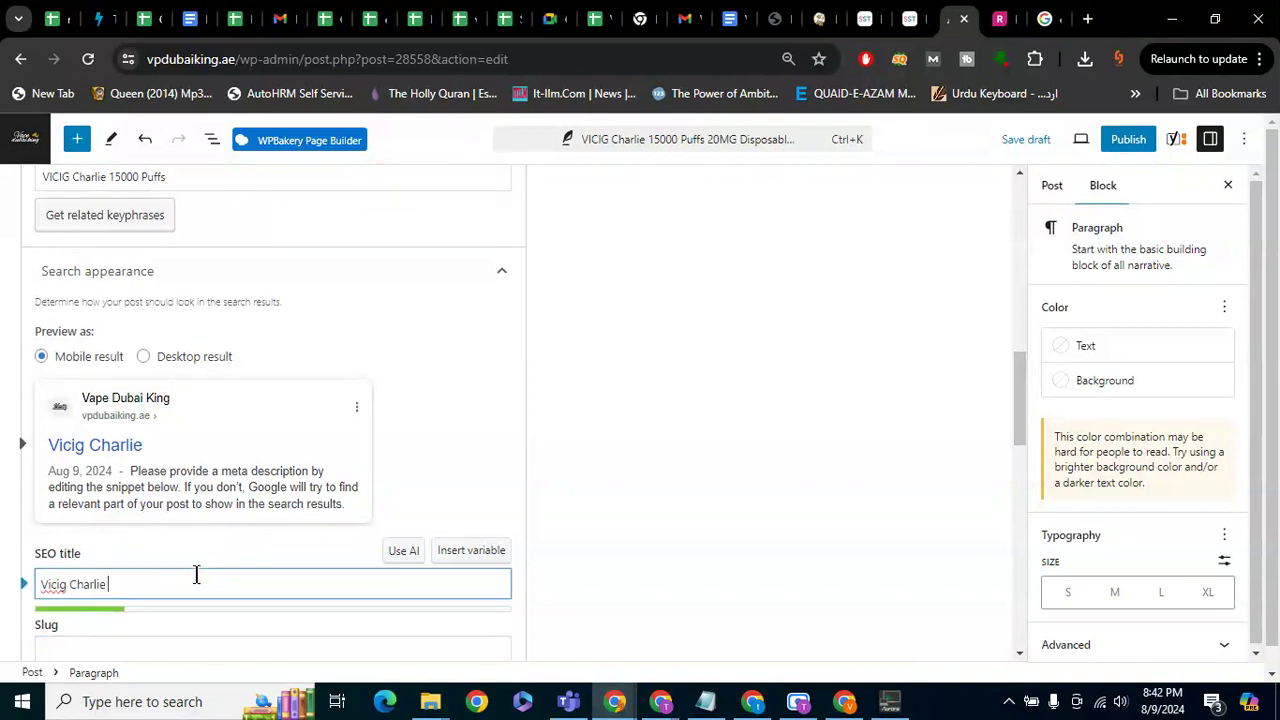
type("15000 Puffs")
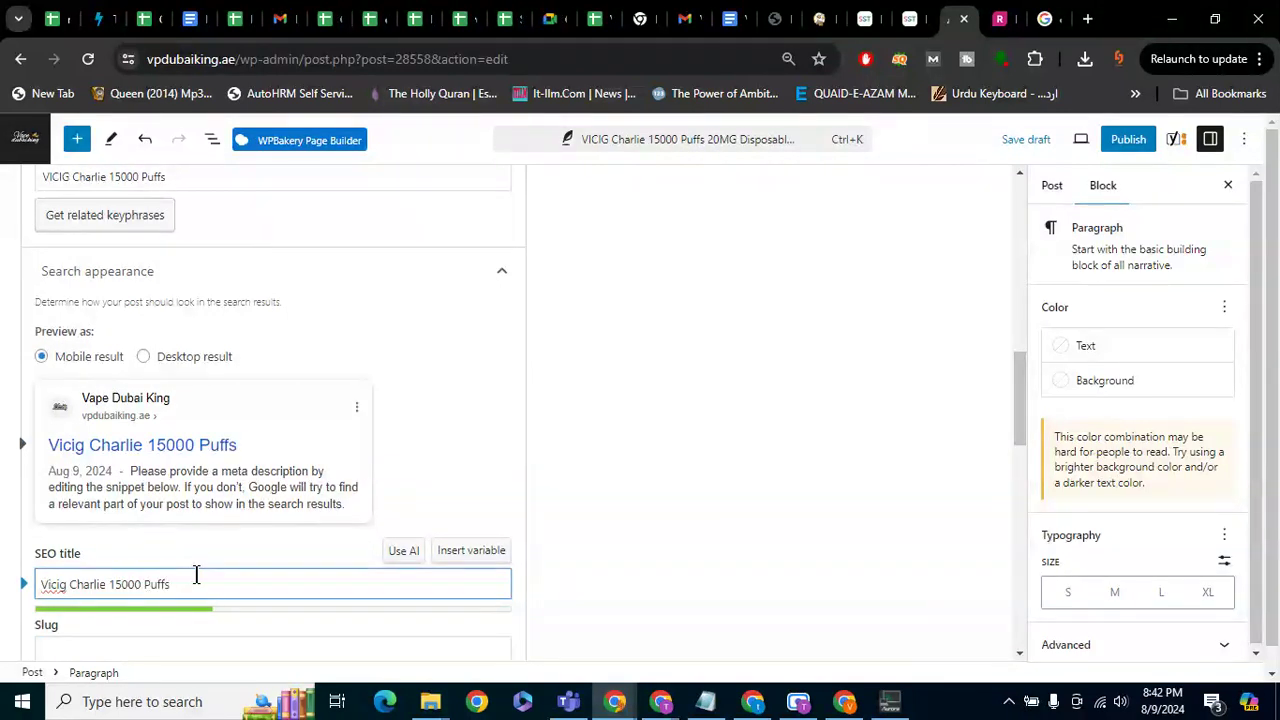
type(" | Get wit")
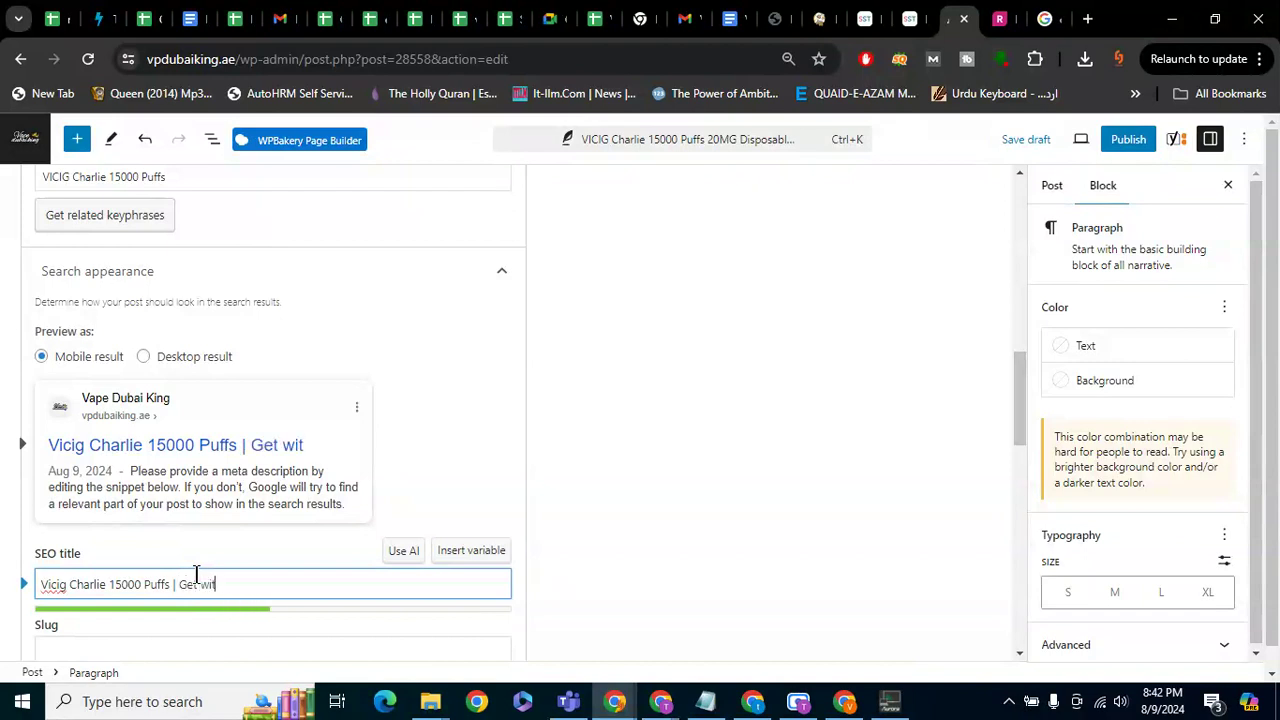
type("h in 2 Hours in DUbai")
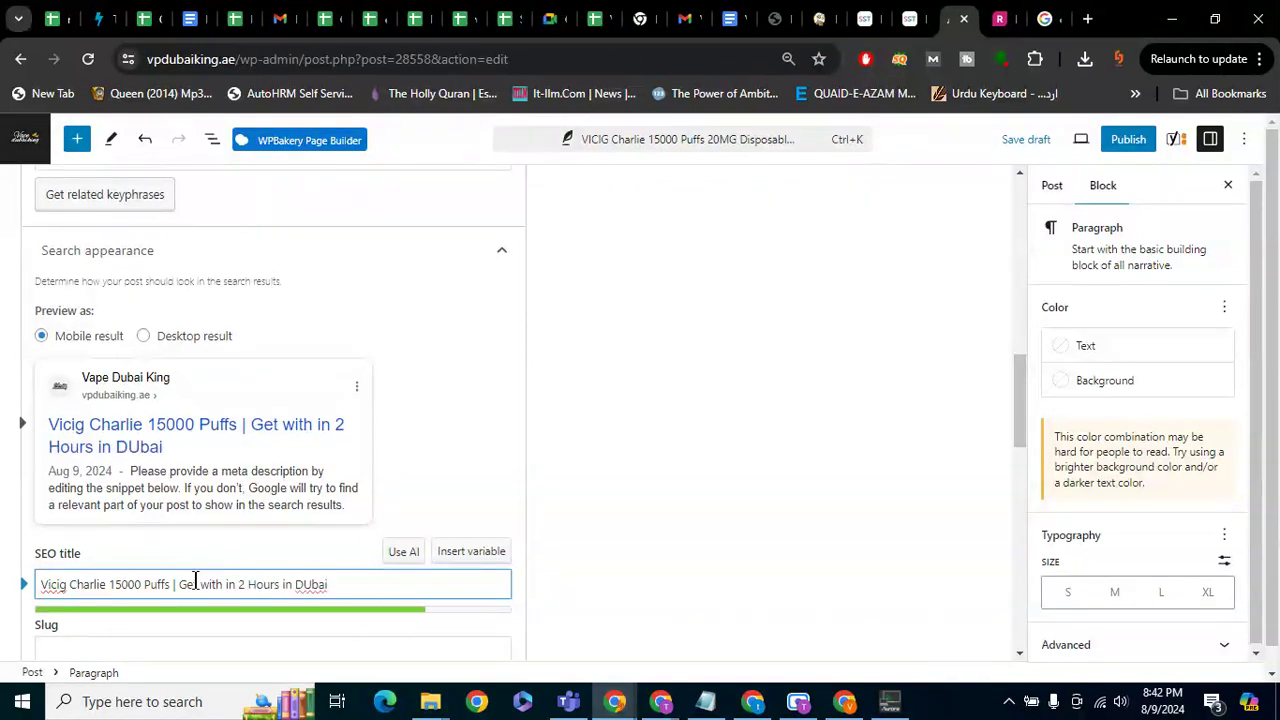
key("BackSpace")
key("BackSpace")
key("BackSpace")
key("BackSpace")
key("BackSpace")
key("BackSpace")
key("BackSpace")
key("BackSpace")
key("BackSpace")
key("BackSpace")
key("BackSpace")
key("BackSpace")
key("BackSpace")
key("BackSpace")
key("BackSpace")
key("BackSpace")
key("BackSpace")
key("BackSpace")
key("BackSpace")
key("BackSpace")
key("BackSpace")
key("BackSpace")
key("BackSpace")
key("BackSpace")
key("BackSpace")
key("BackSpace")
key("BackSpace")
key("BackSpace")
key("BackSpace")
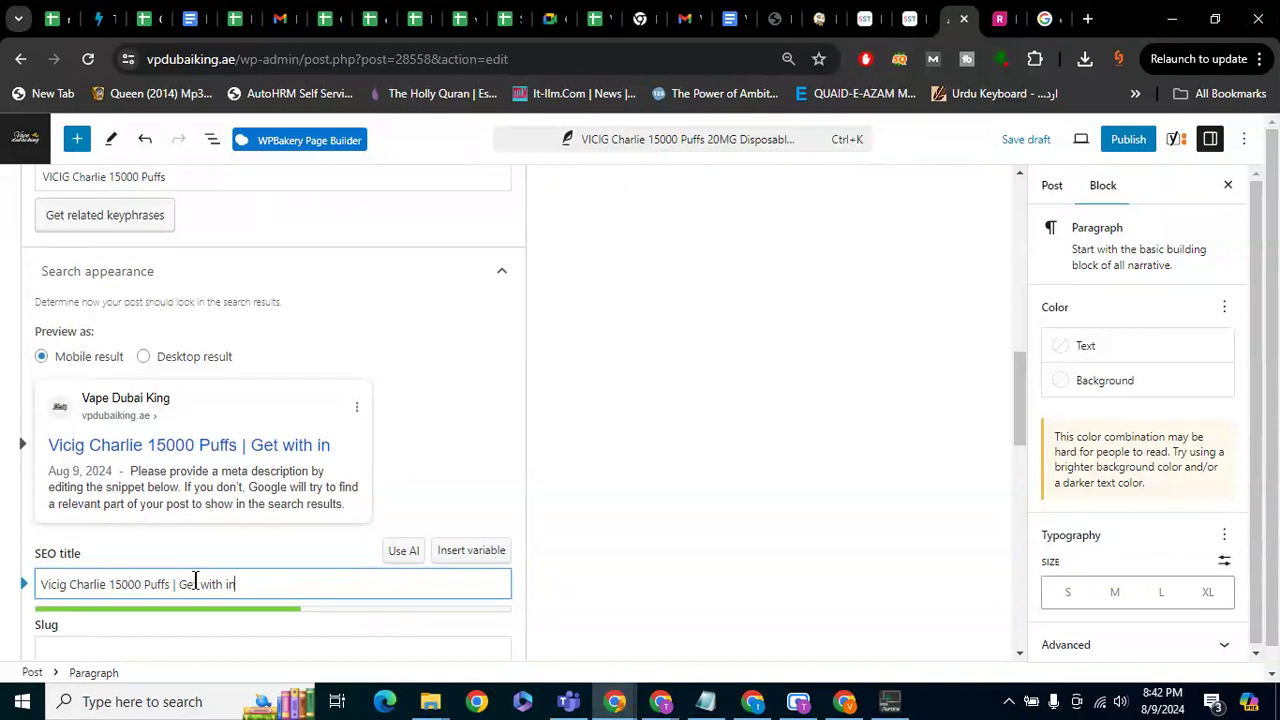
type("De")
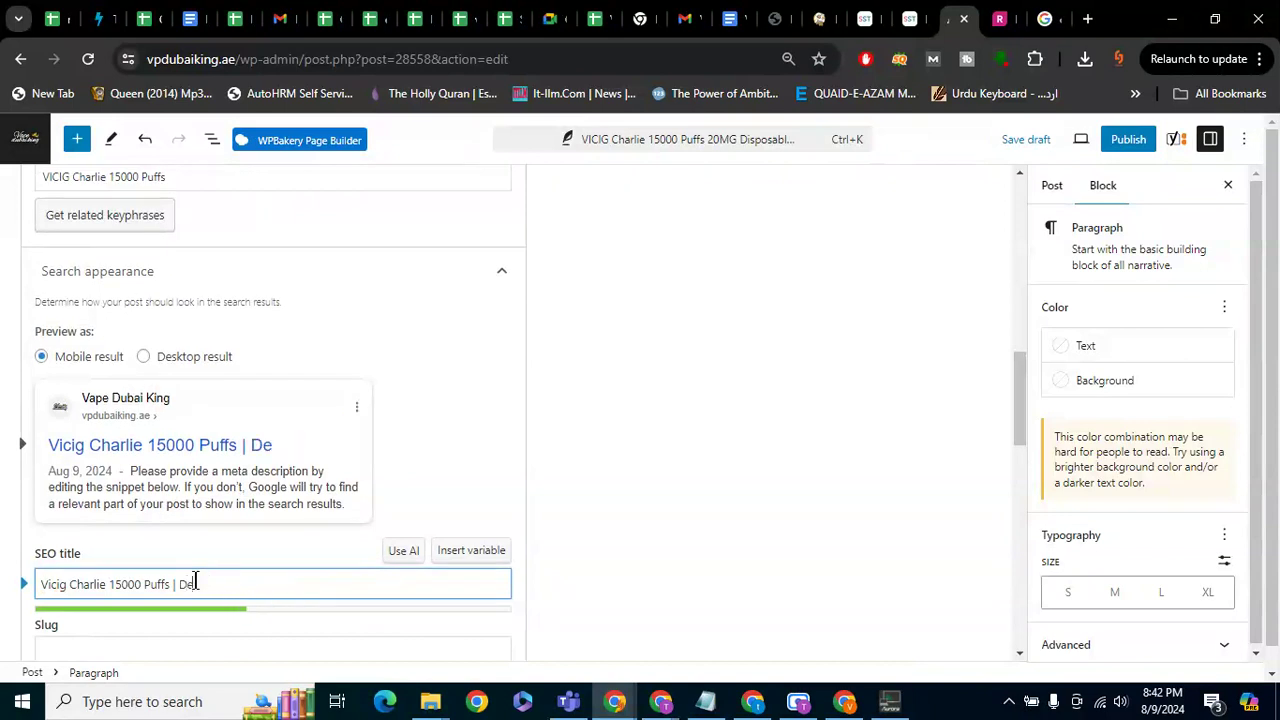
type("livered ")
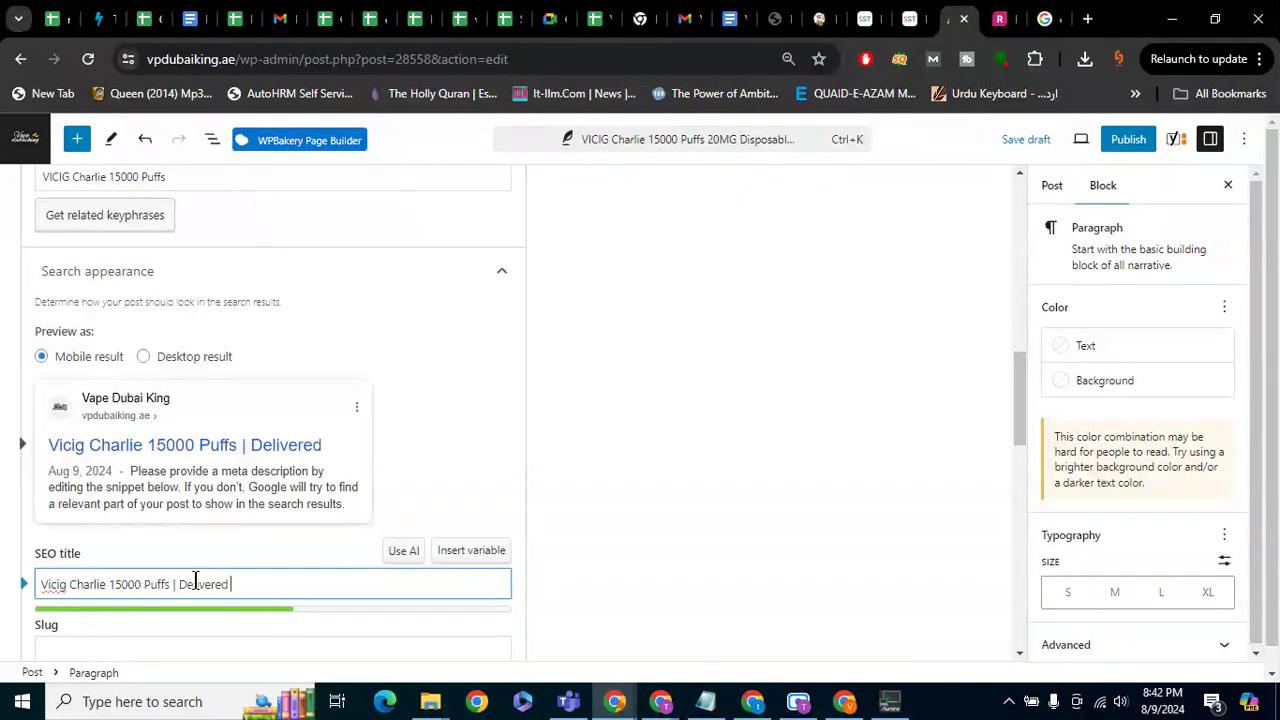
type("in 2 Hours in Dubai")
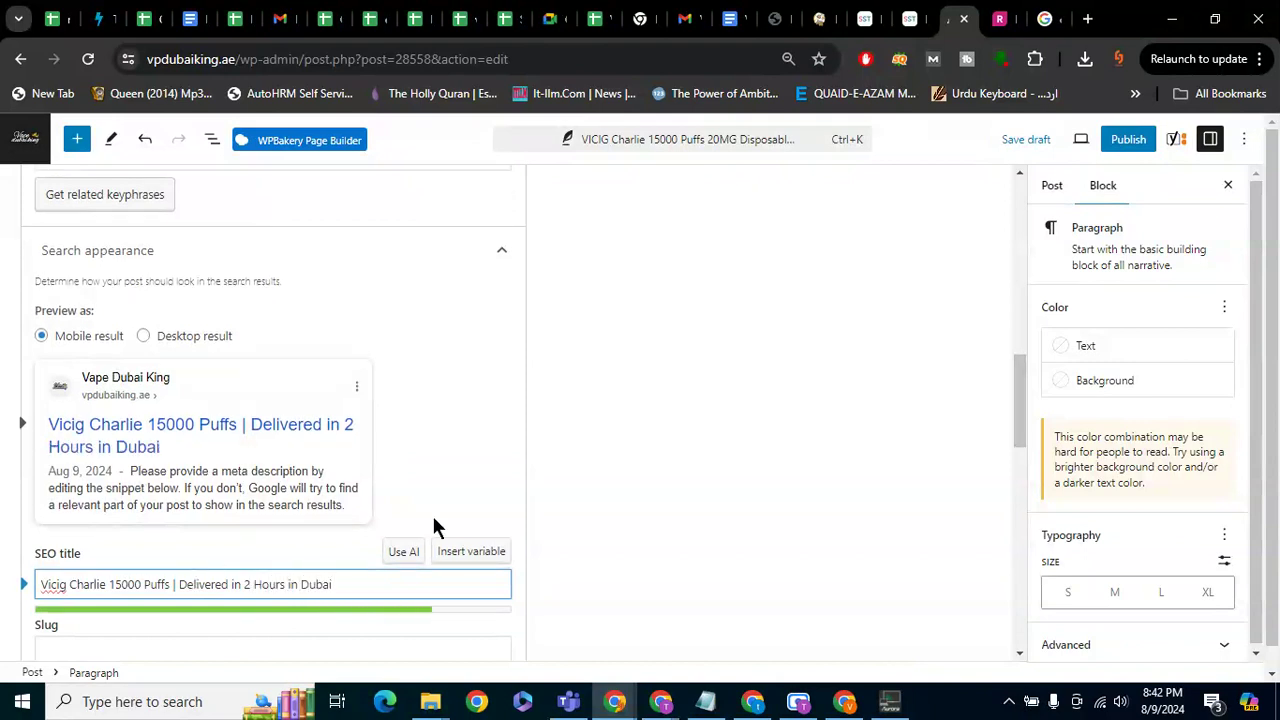
left_click(557, 491)
scroll(557, 491, "down", 1)
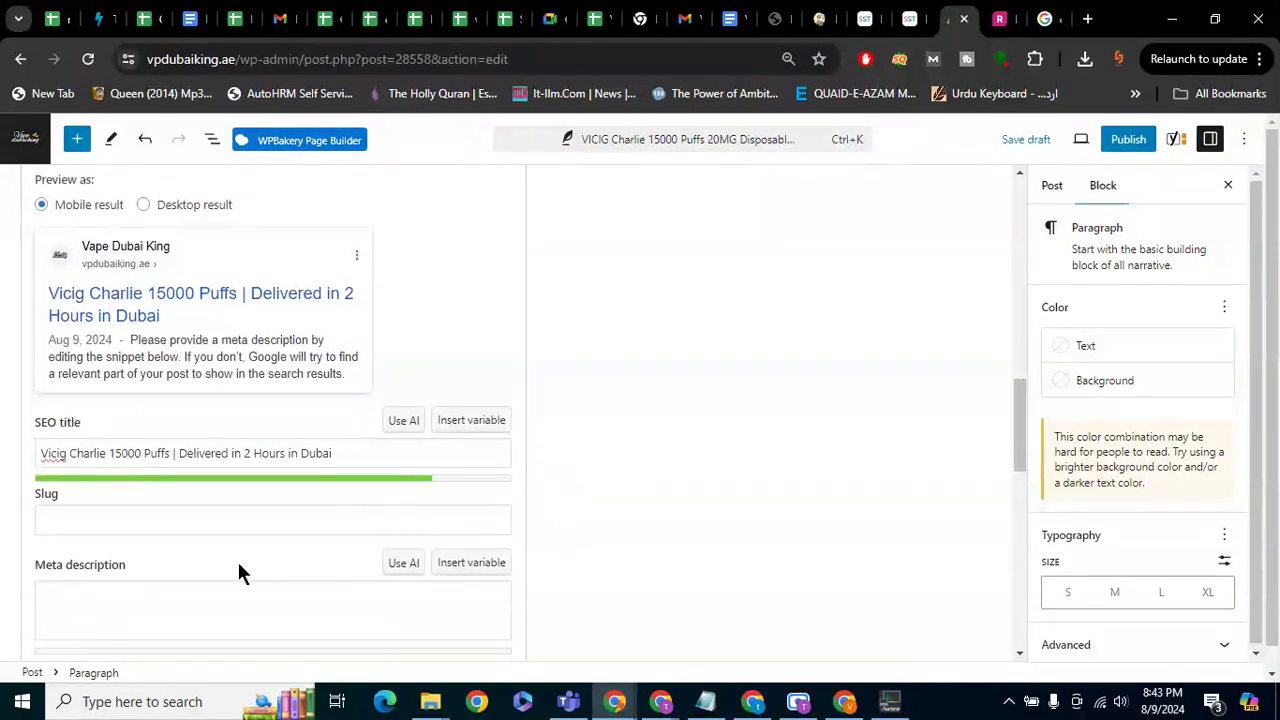
Set the post slug to 'Vicig-charlie-15000-puffs'
left_click(187, 506)
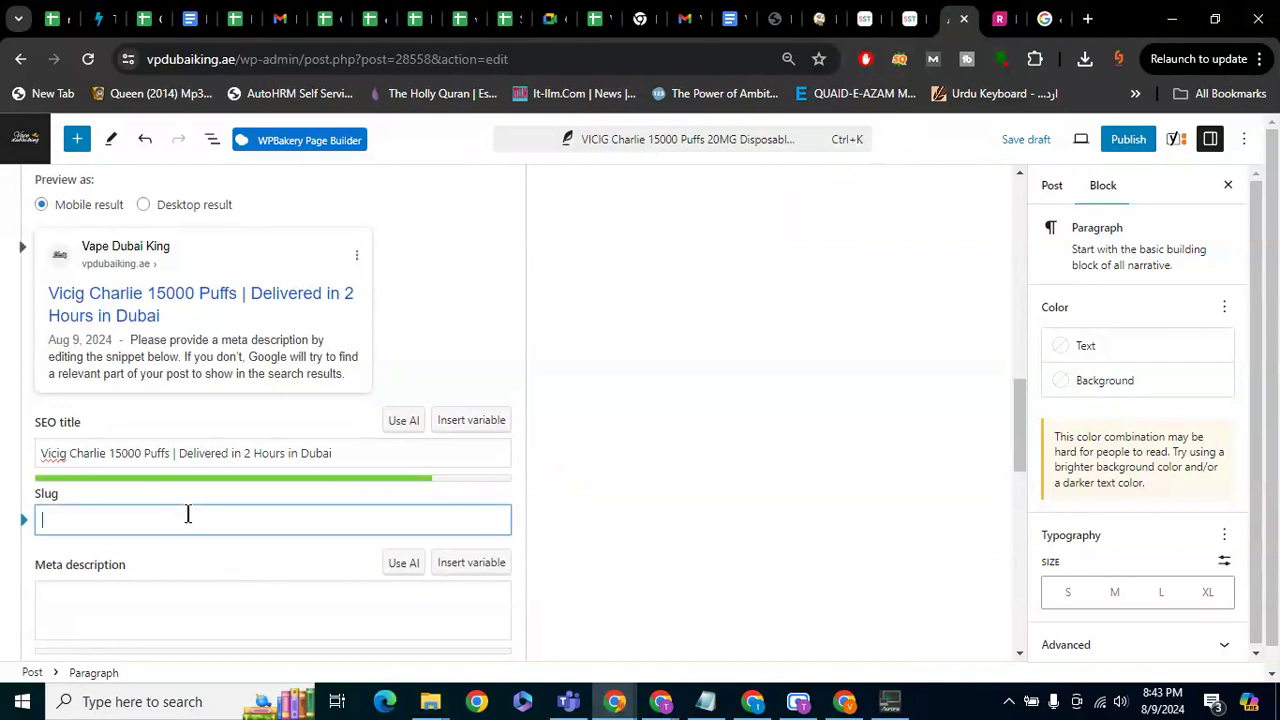
type("Vicig-charlie-")
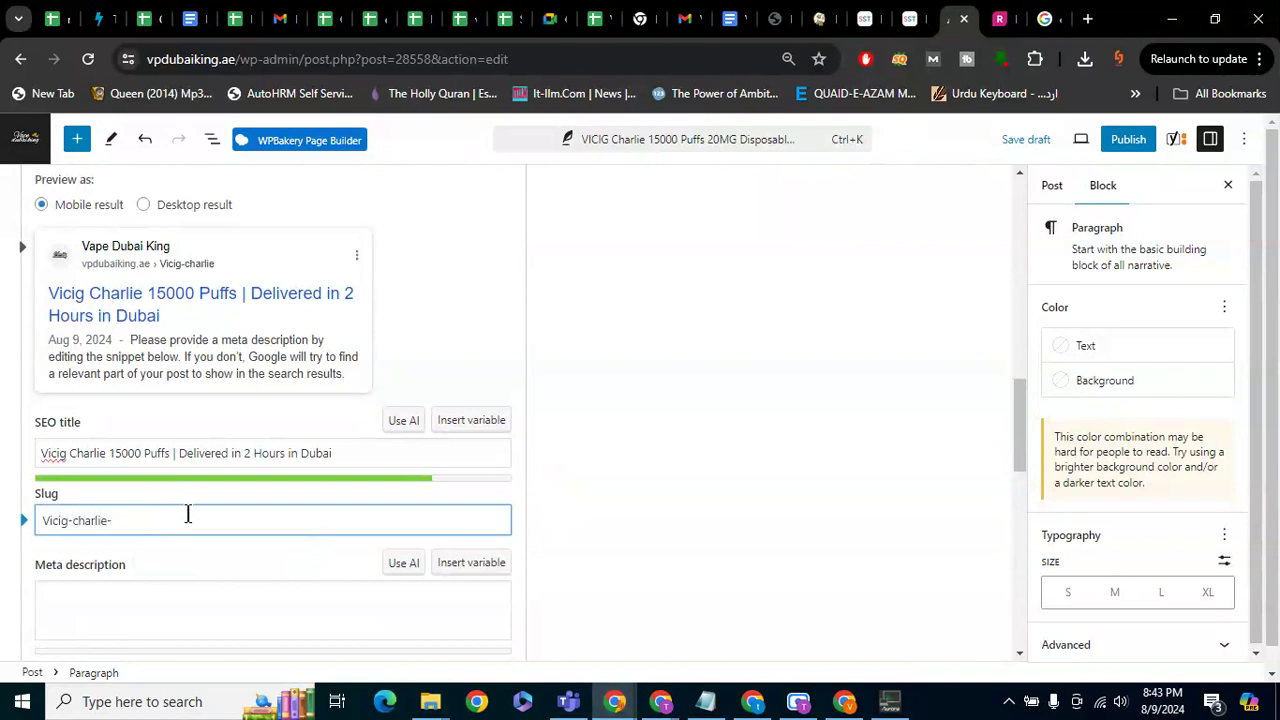
type("2000")
key("BackSpace")
key("BackSpace")
key("BackSpace")
type("5000-puffs")
Write the meta description offering Vicig Charlie 15000 Puffs flavors with delivery in Dubai within 2 hours
left_click(141, 598)
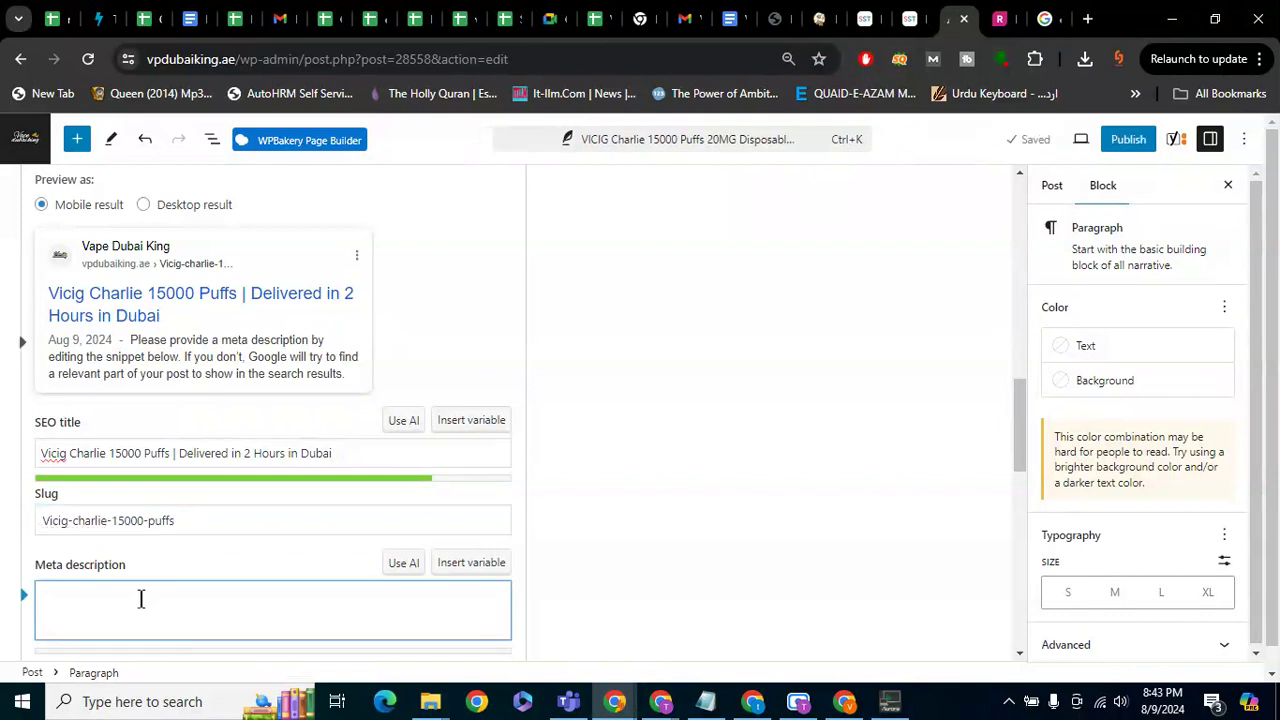
type("V")
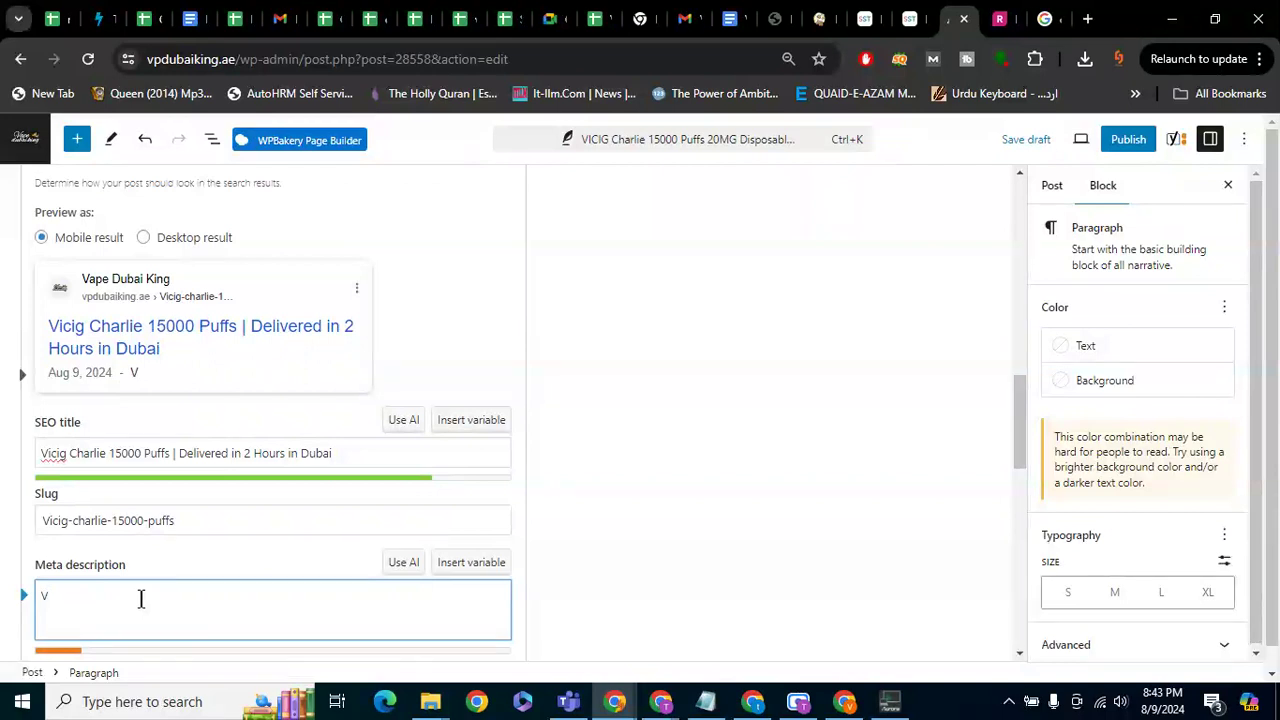
key("BackSpace")
type("best")
key("BackSpace")
key("BackSpace")
key("BackSpace")
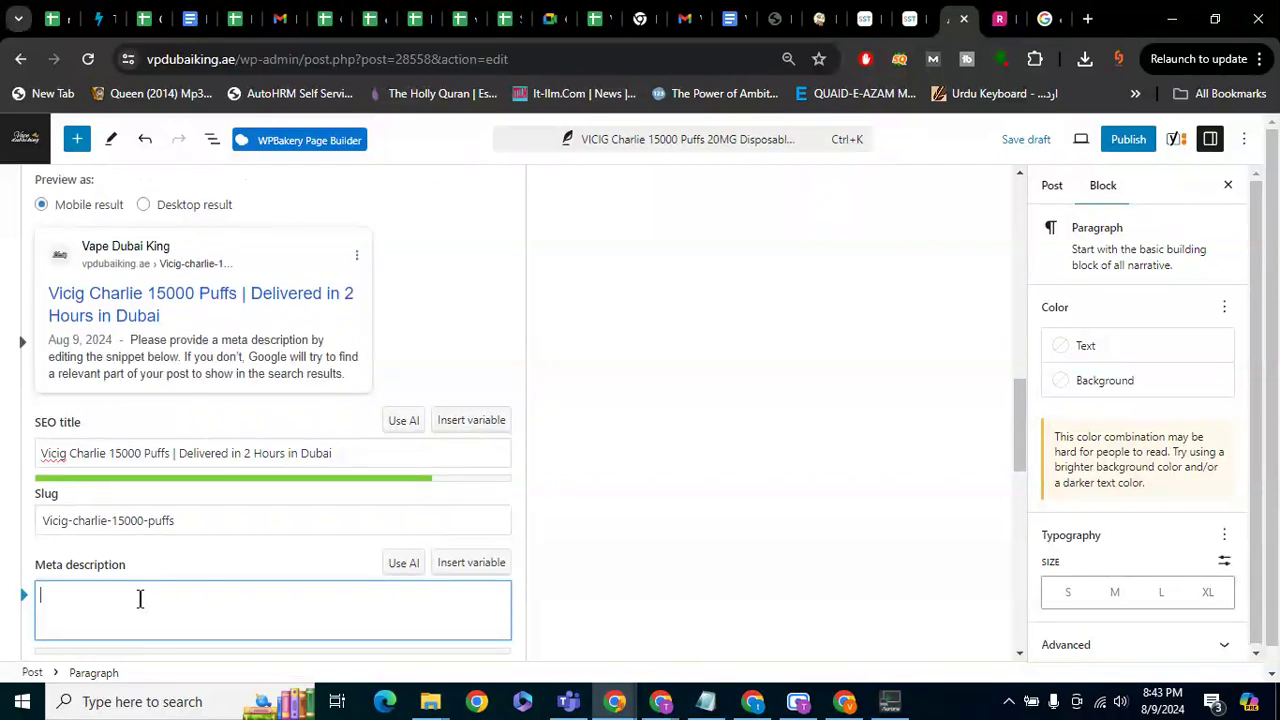
type("be")
key("BackSpace")
key("BackSpace")
type("Best")
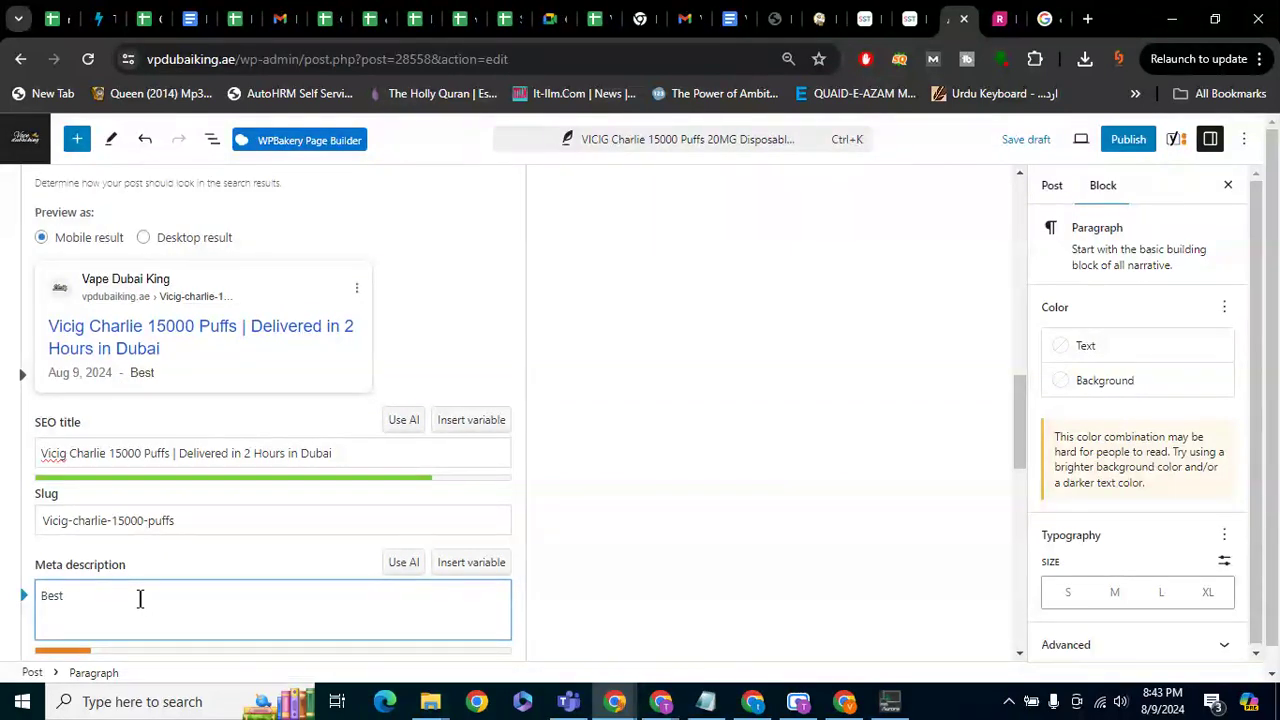
type(" Vicig Charlie 15000 Puffs")
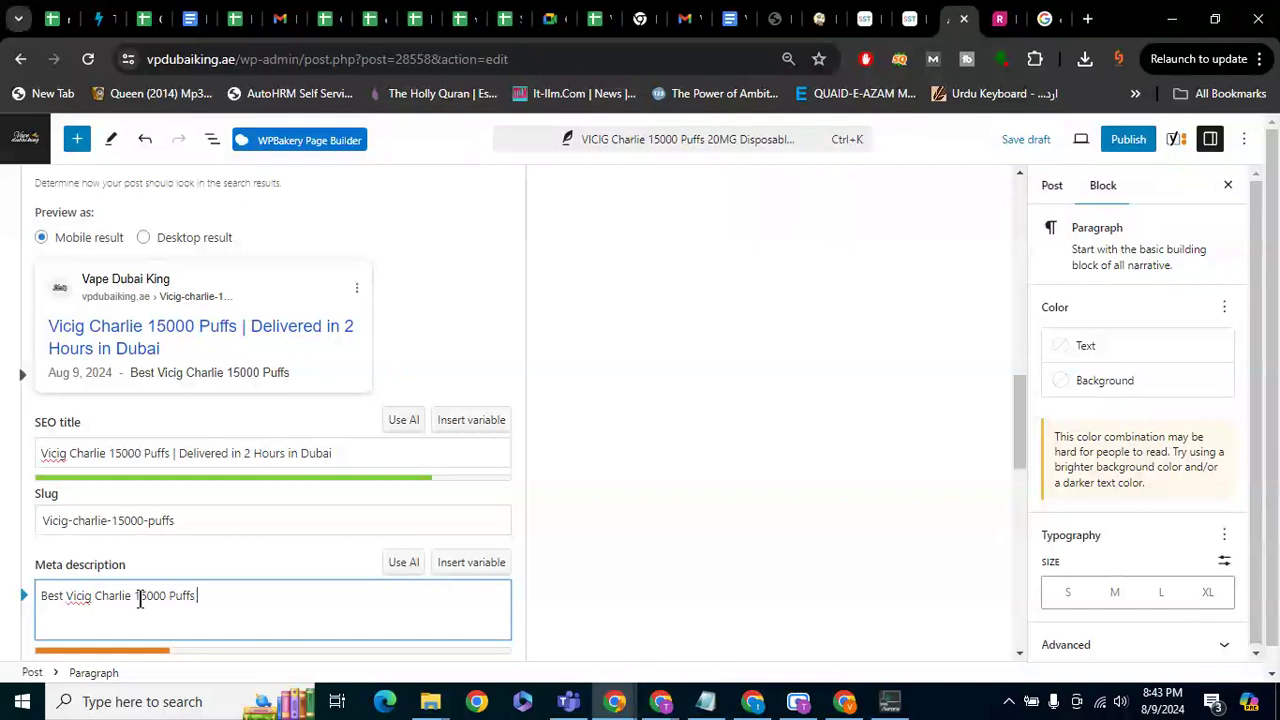
type(" Vape with var")
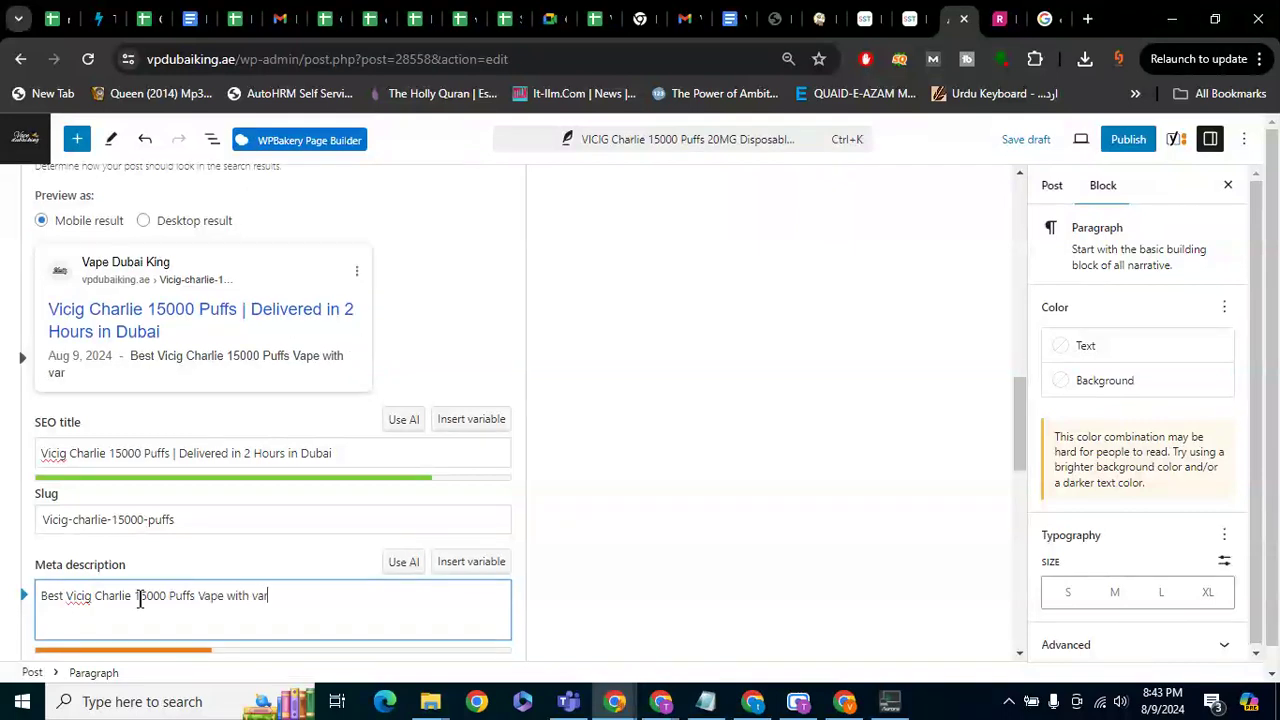
type("iety of F")
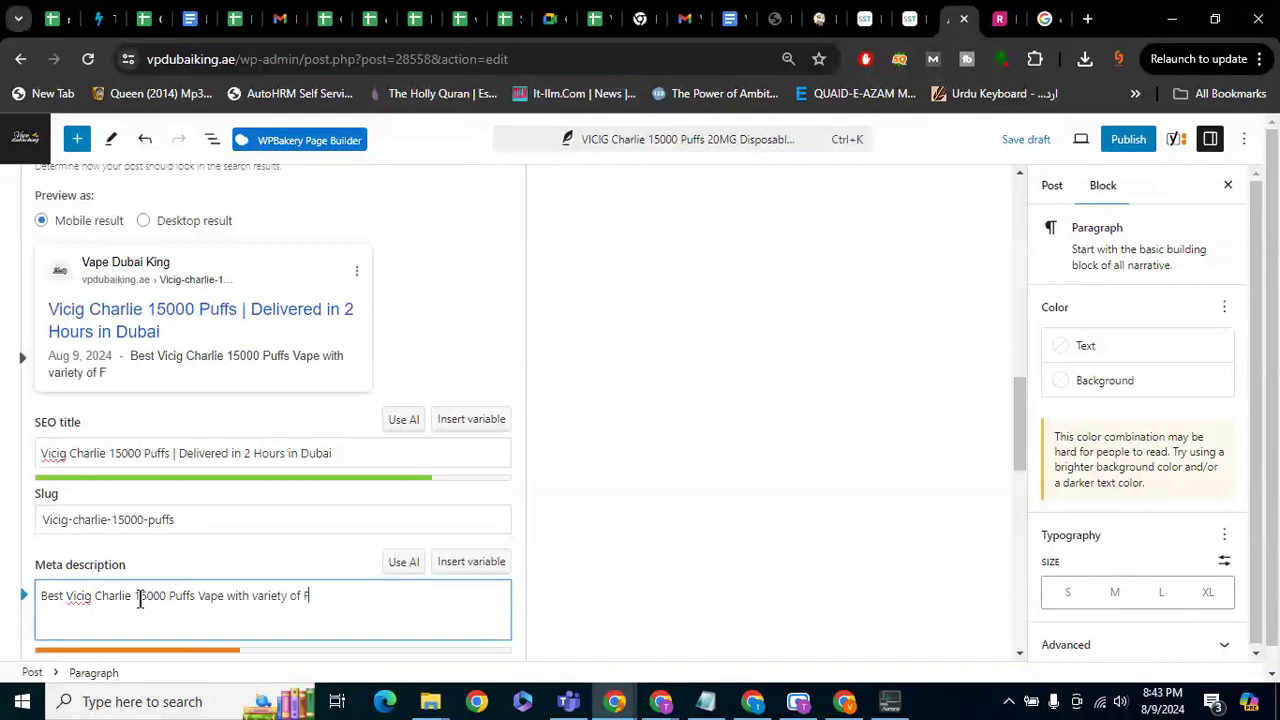
type("lavours in")
key("BackSpace")
key("BackSpace")
key("BackSpace")
key("BackSpace")
key("BackSpace")
key("BackSpace")
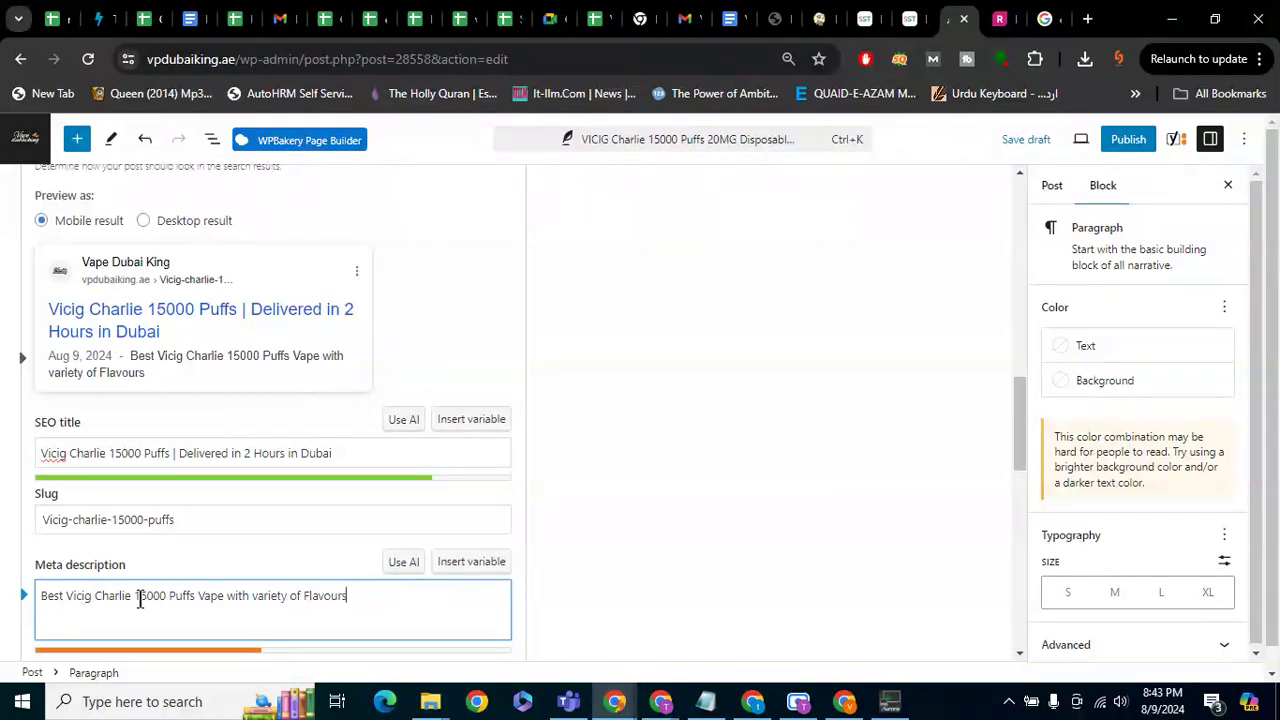
type("rs in our Shop ")
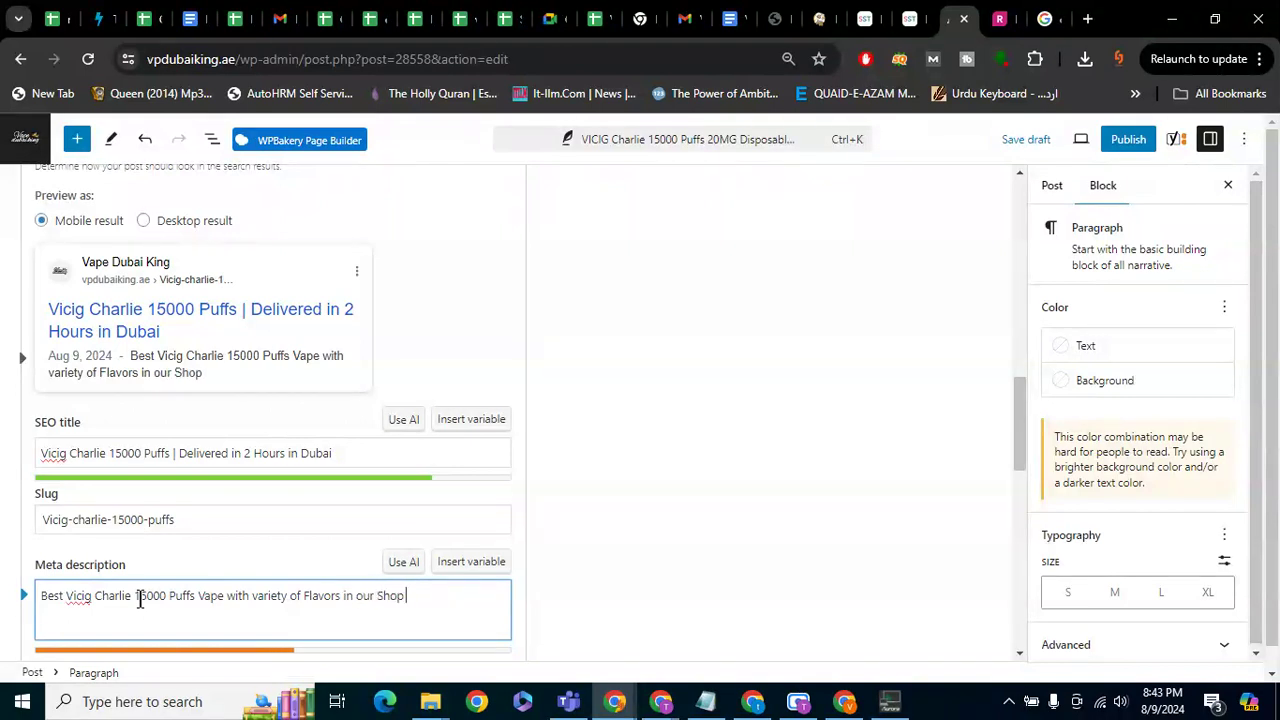
type("in Dubai")
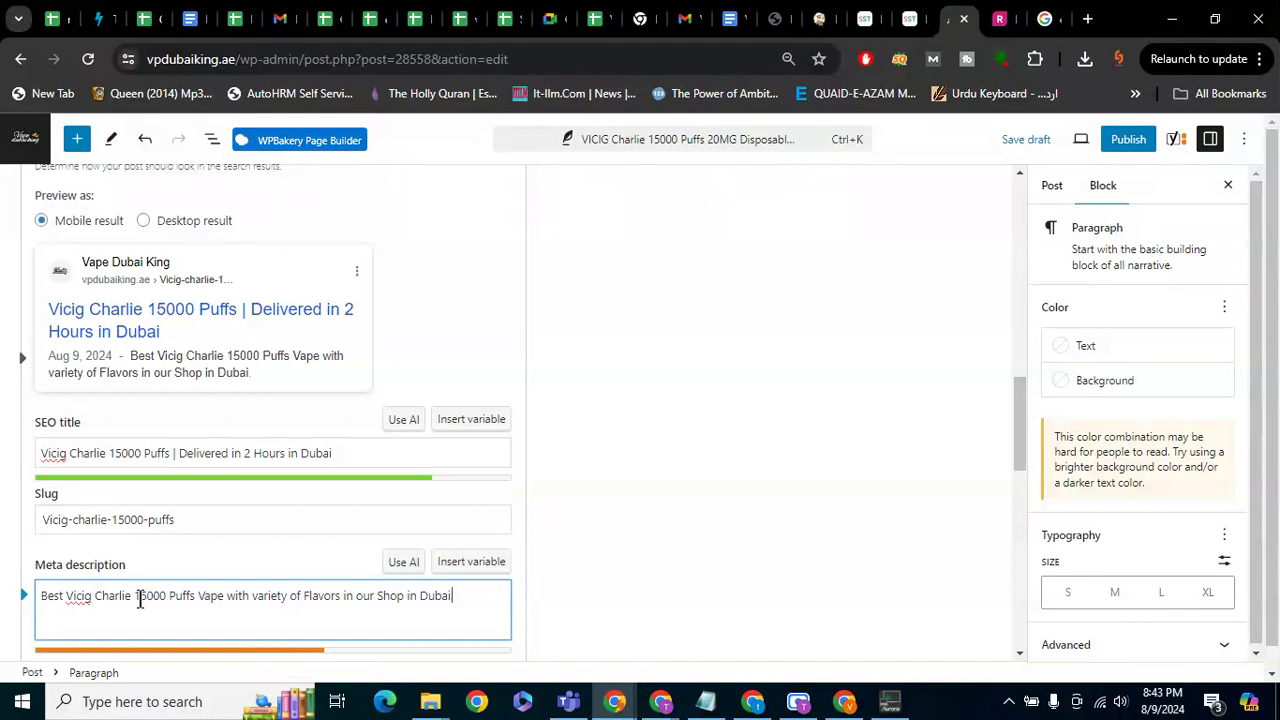
type(". Buy now and g")
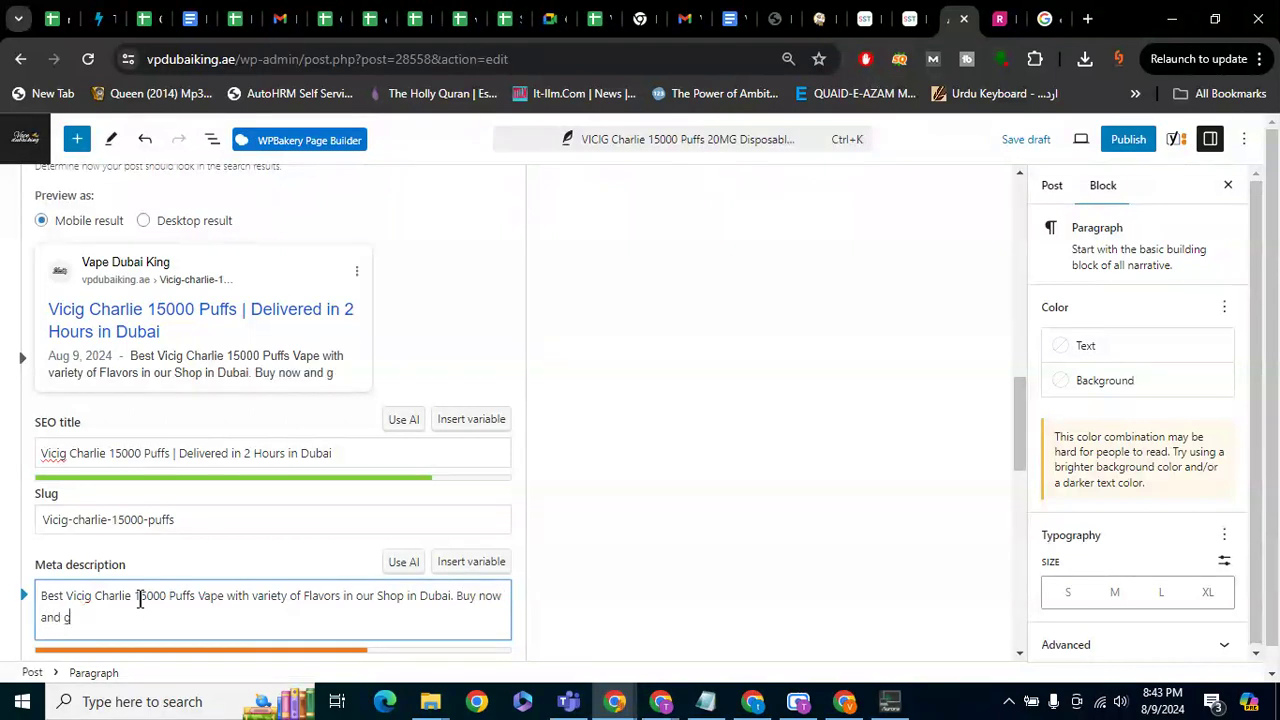
type("et delivery in")
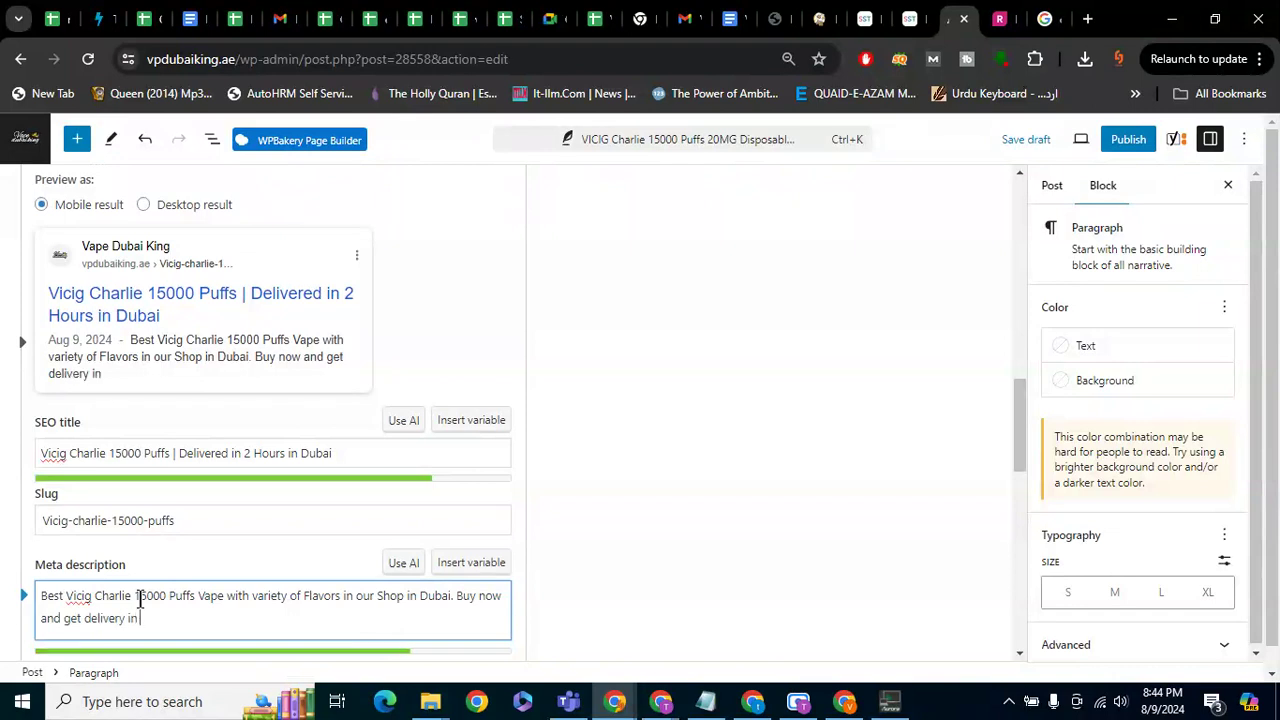
type(" Du")
key("BackSpace")
key("BackSpace")
key("BackSpace")
type("Dubai.")
key("BackSpace")
key("BackSpace")
key("BackSpace")
key("BackSpace")
key("BackSpace")
type("ubai within")
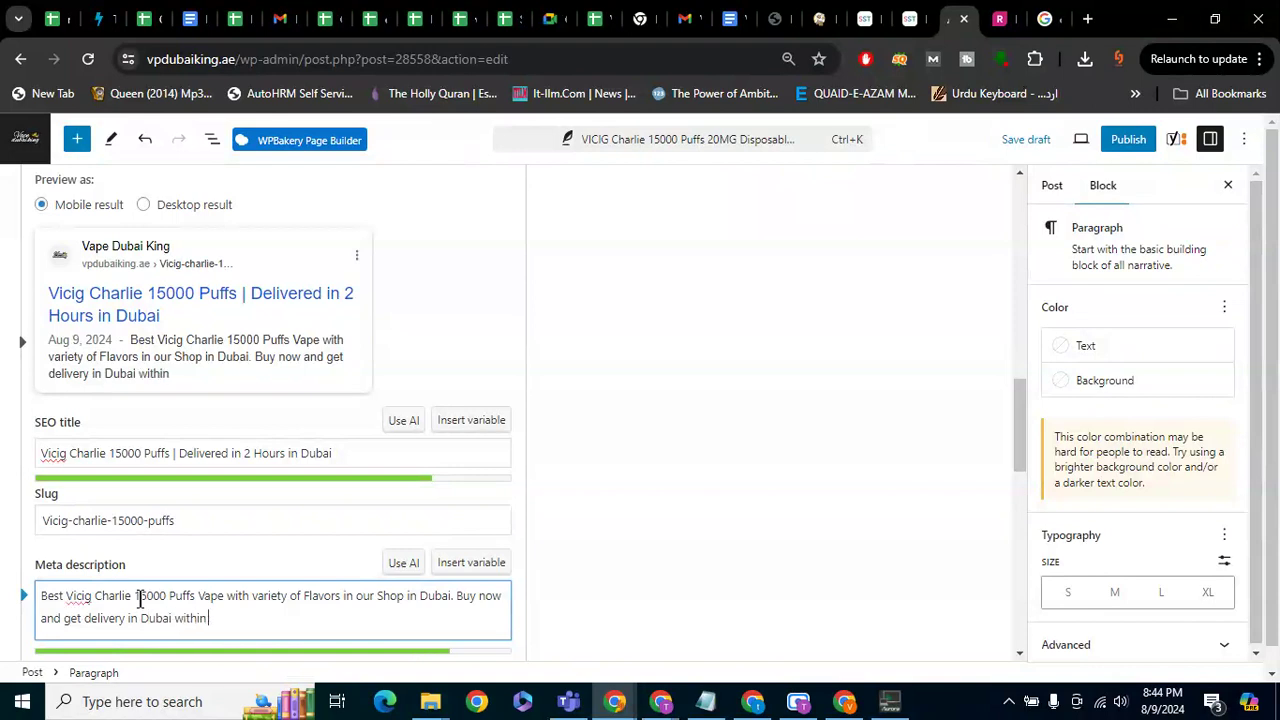
type(" 2 hours.")
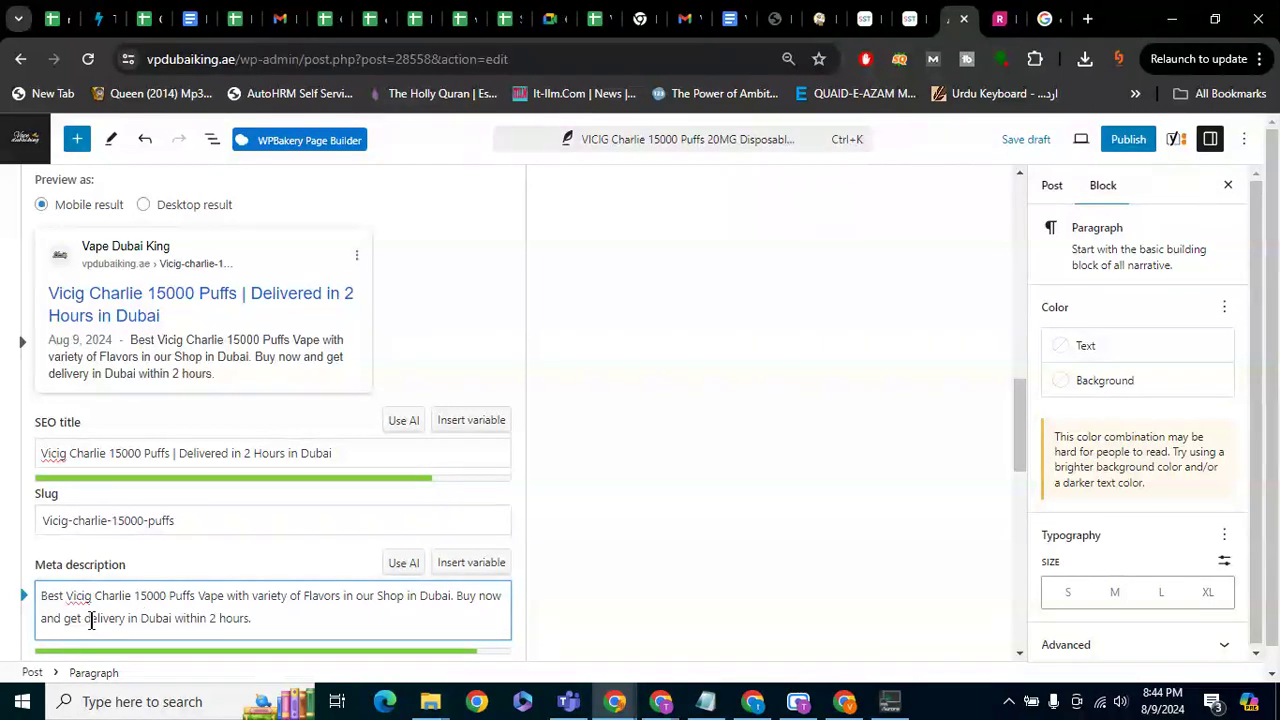
Capitalise 'Delivery' in the meta description and remove the lowercase v of 'variety'
left_click(90, 620)
key("BackSpace")
type("D")
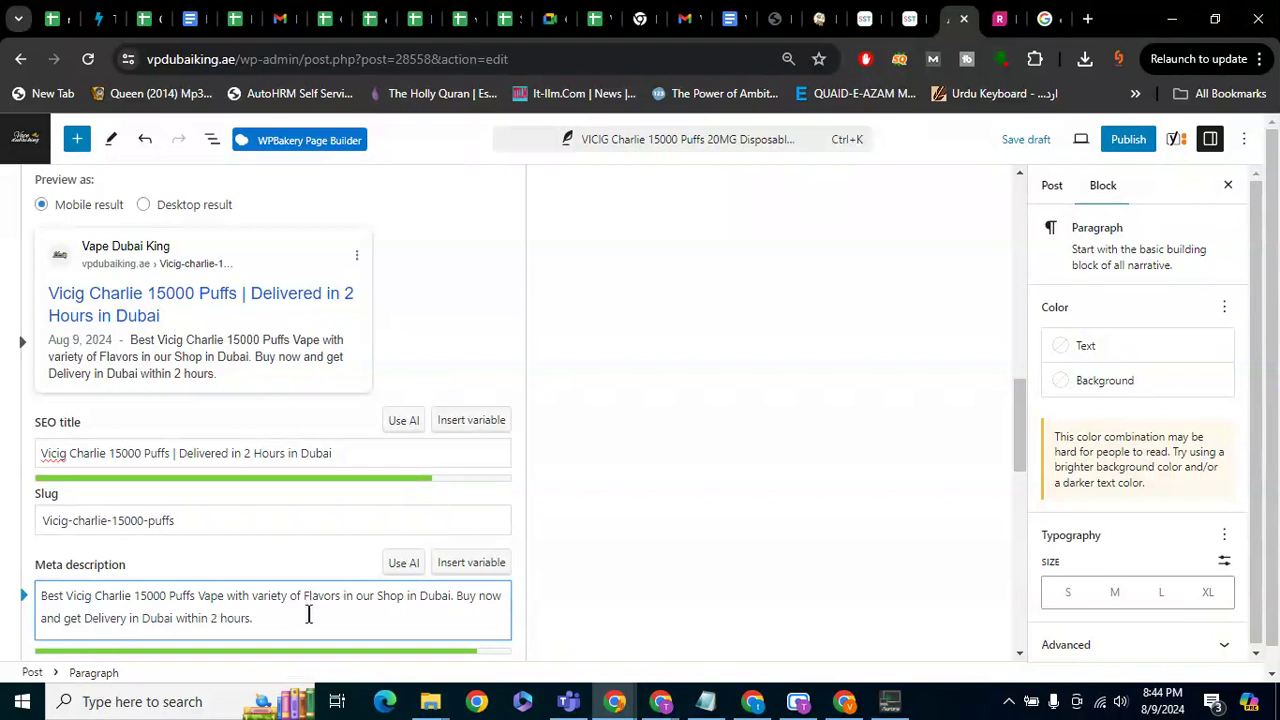
left_click(258, 596)
key("BackSpace")
Capitalise 'Variety' and switch the snippet preview to Desktop result to check it
type("V")
scroll(365, 606, "down", 1)
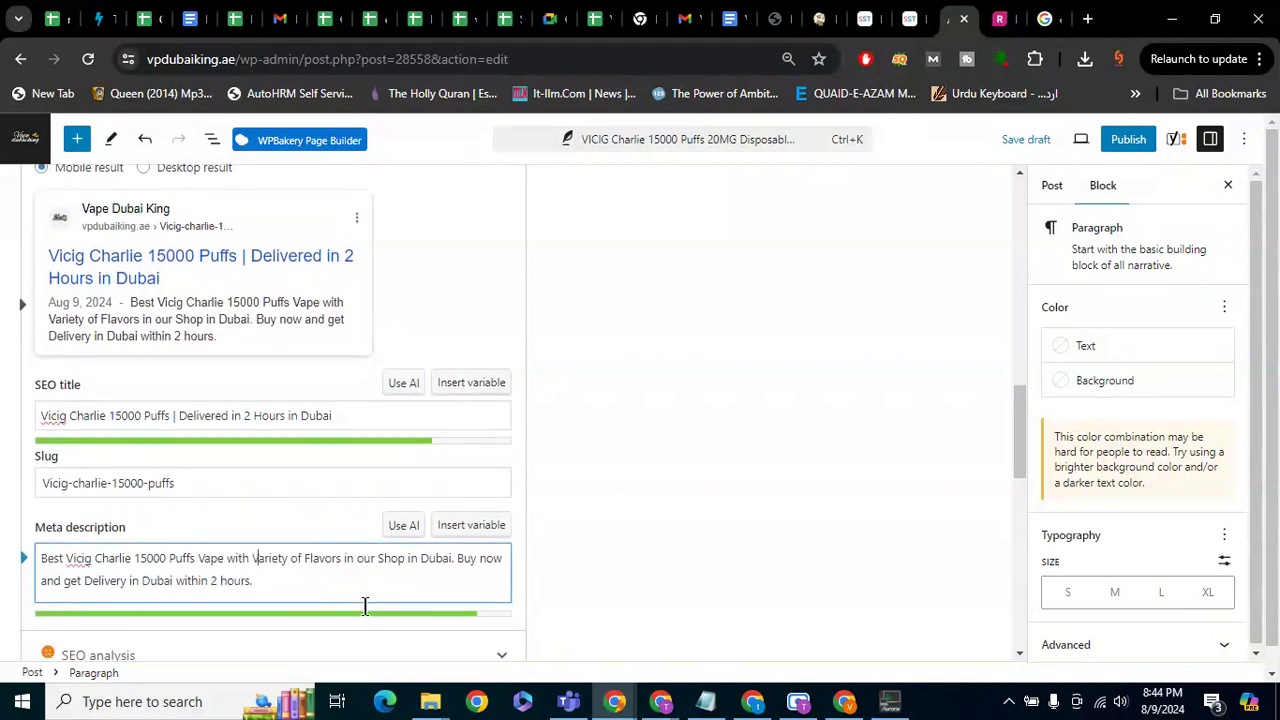
scroll(360, 608, "down", 2)
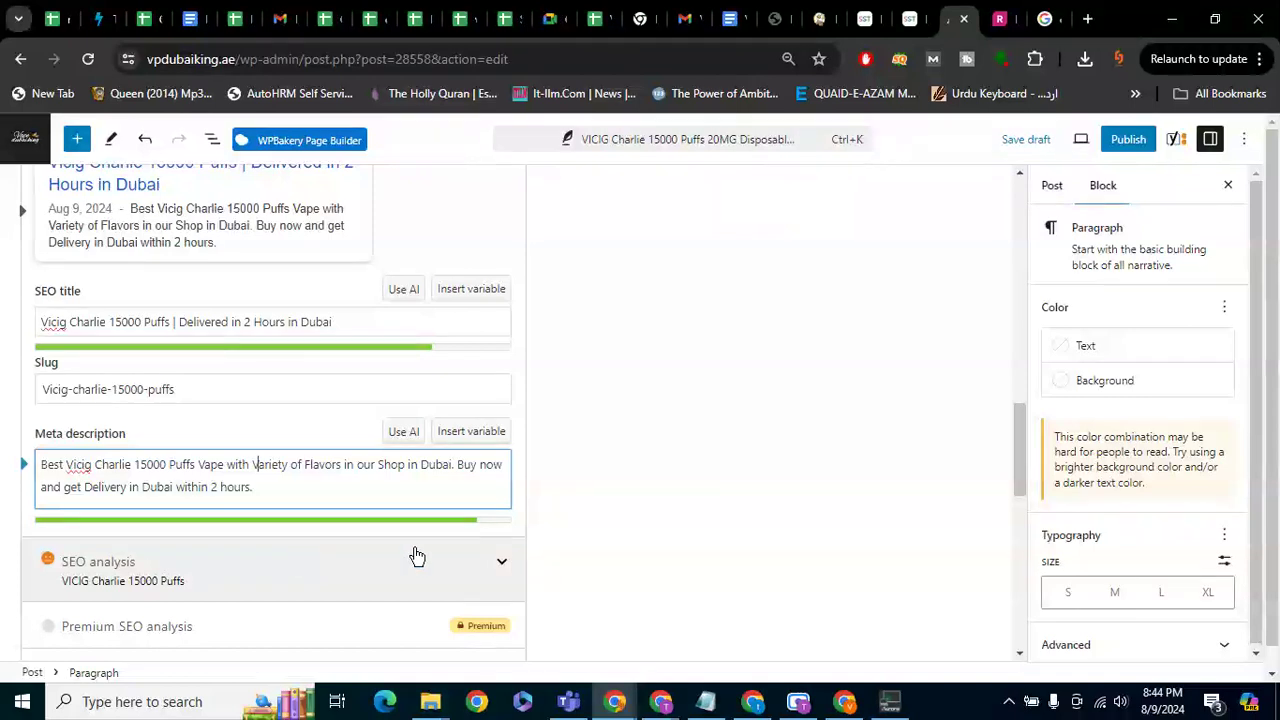
scroll(417, 556, "up", 4)
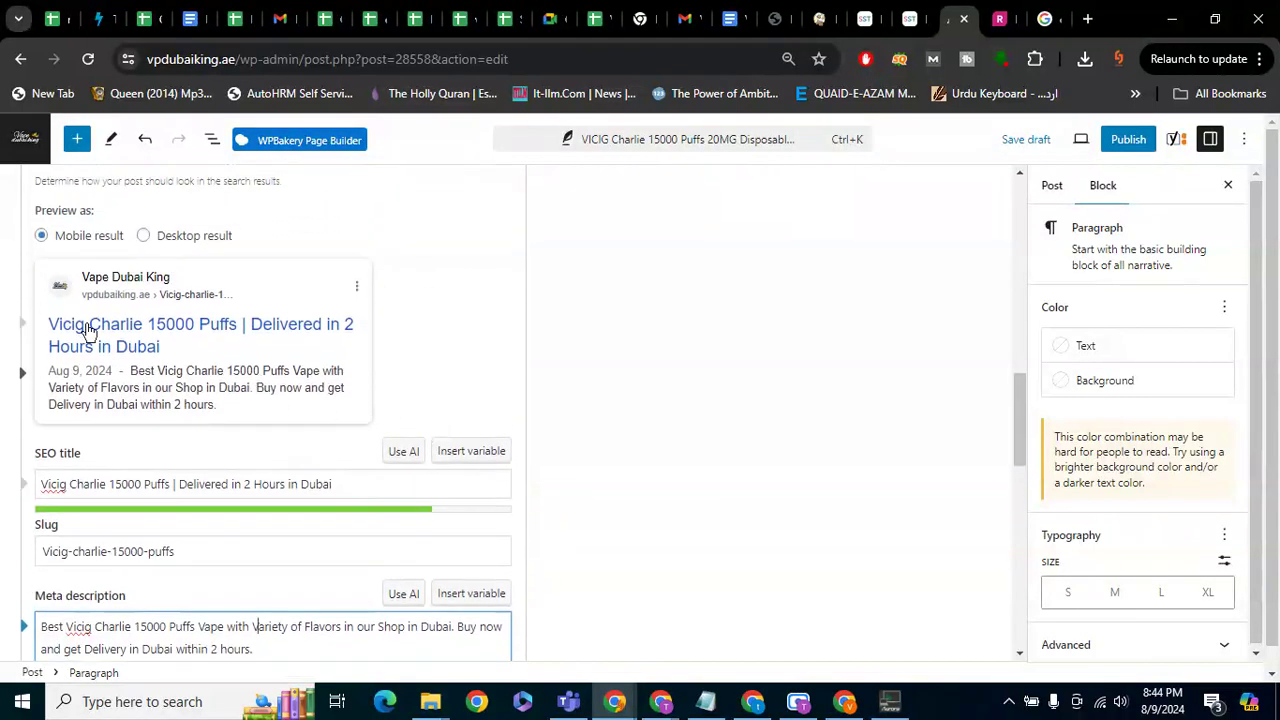
left_click(142, 236)
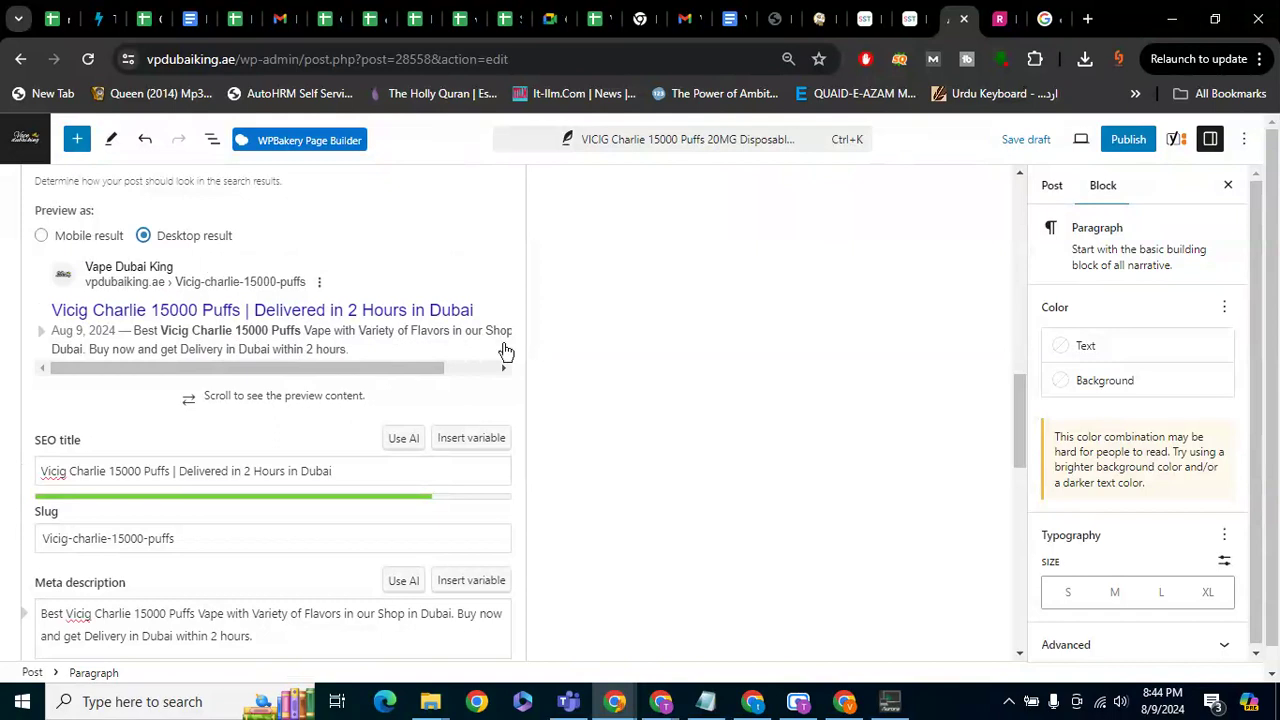
left_click_drag(308, 283, 156, 288)
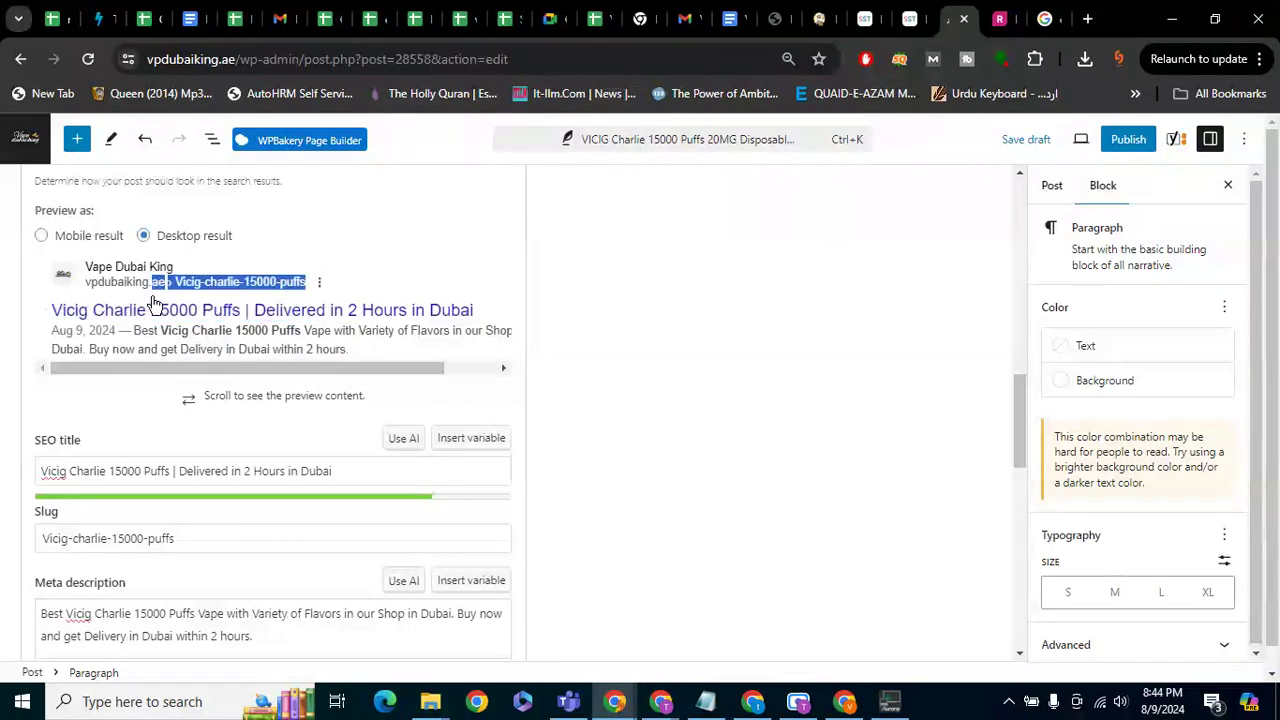
left_click(228, 400)
left_click_drag(205, 397, 209, 369)
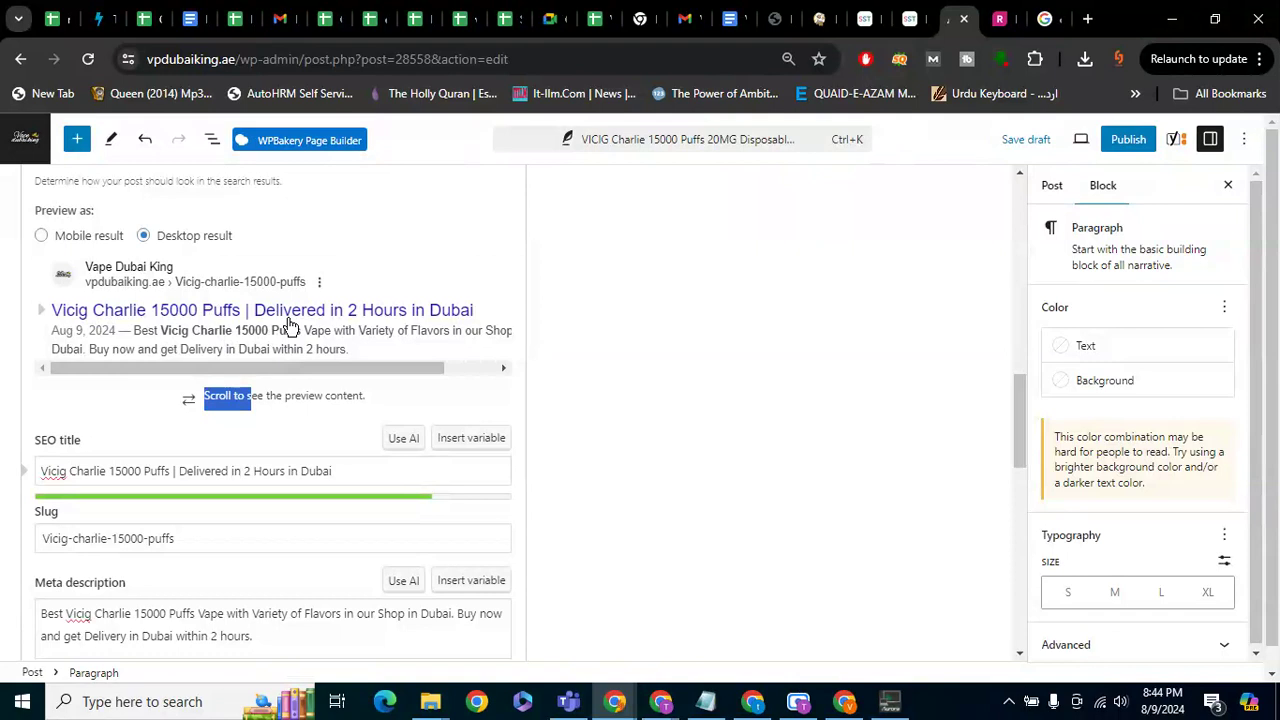
Expand the Yoast SEO analysis and scroll through its 5 problems and 10 good results
scroll(288, 324, "down", 3)
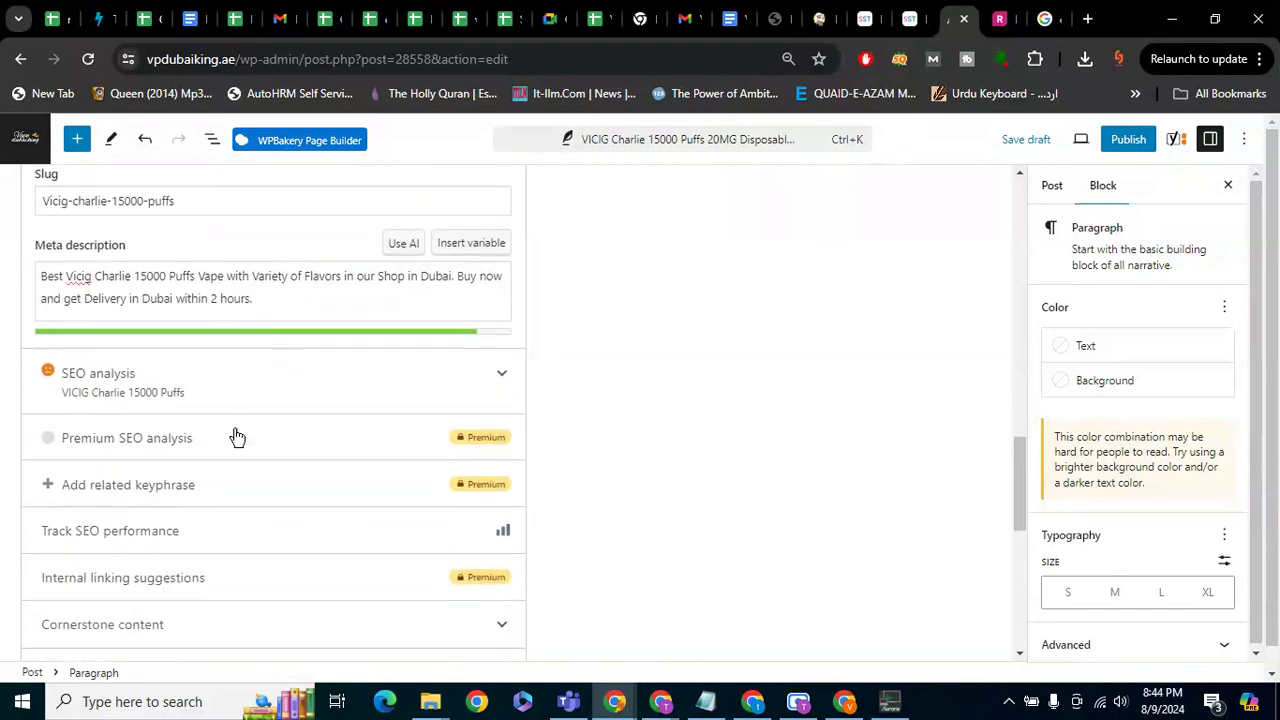
left_click(222, 393)
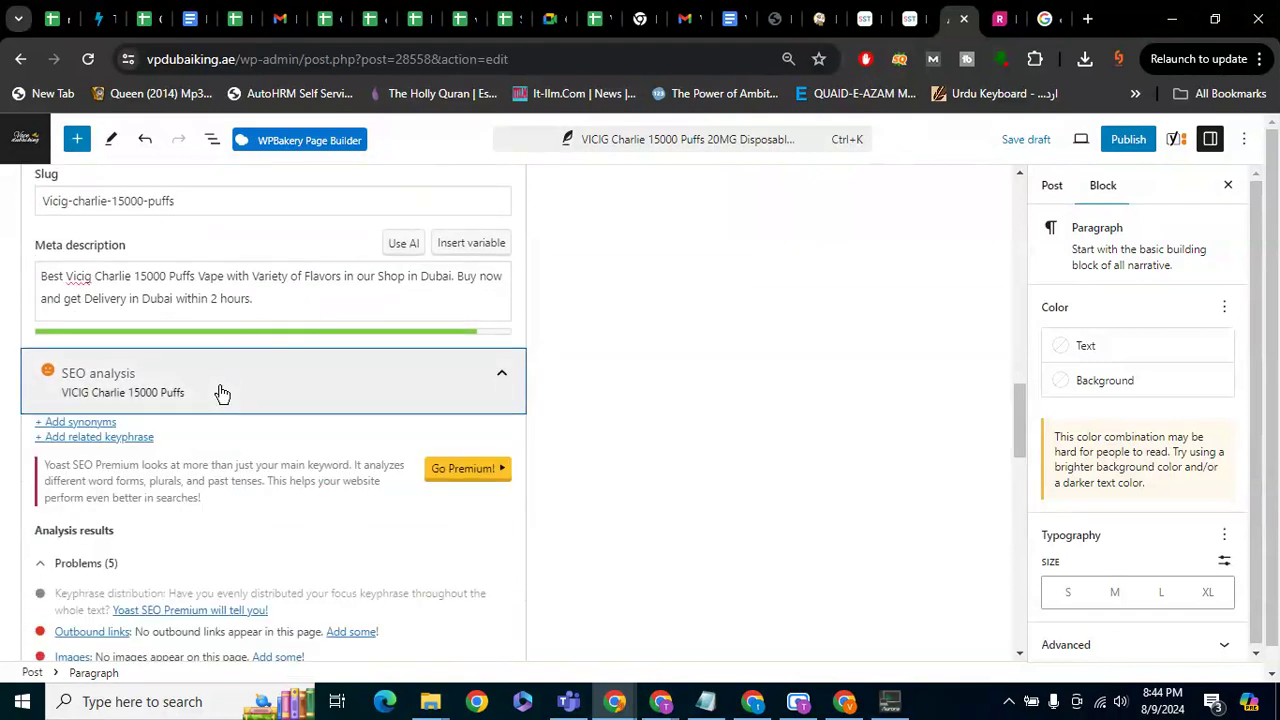
scroll(134, 420, "down", 1)
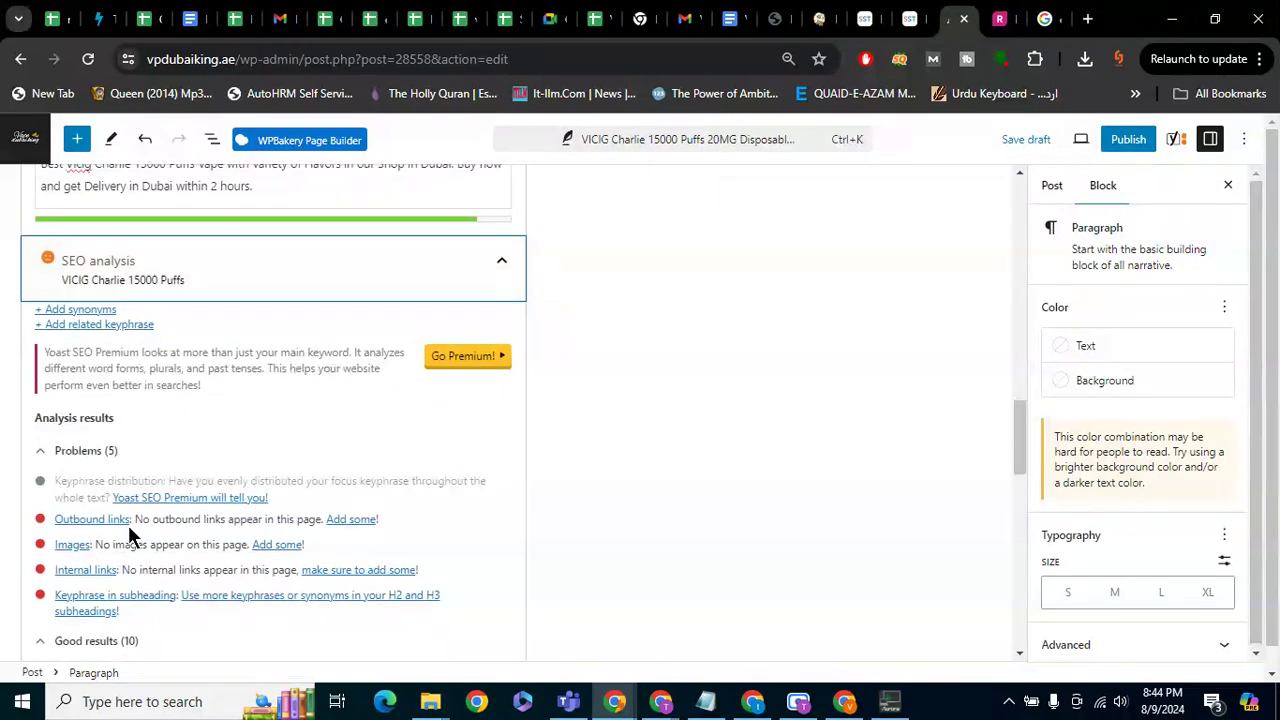
scroll(128, 525, "down", 1)
scroll(128, 537, "down", 1)
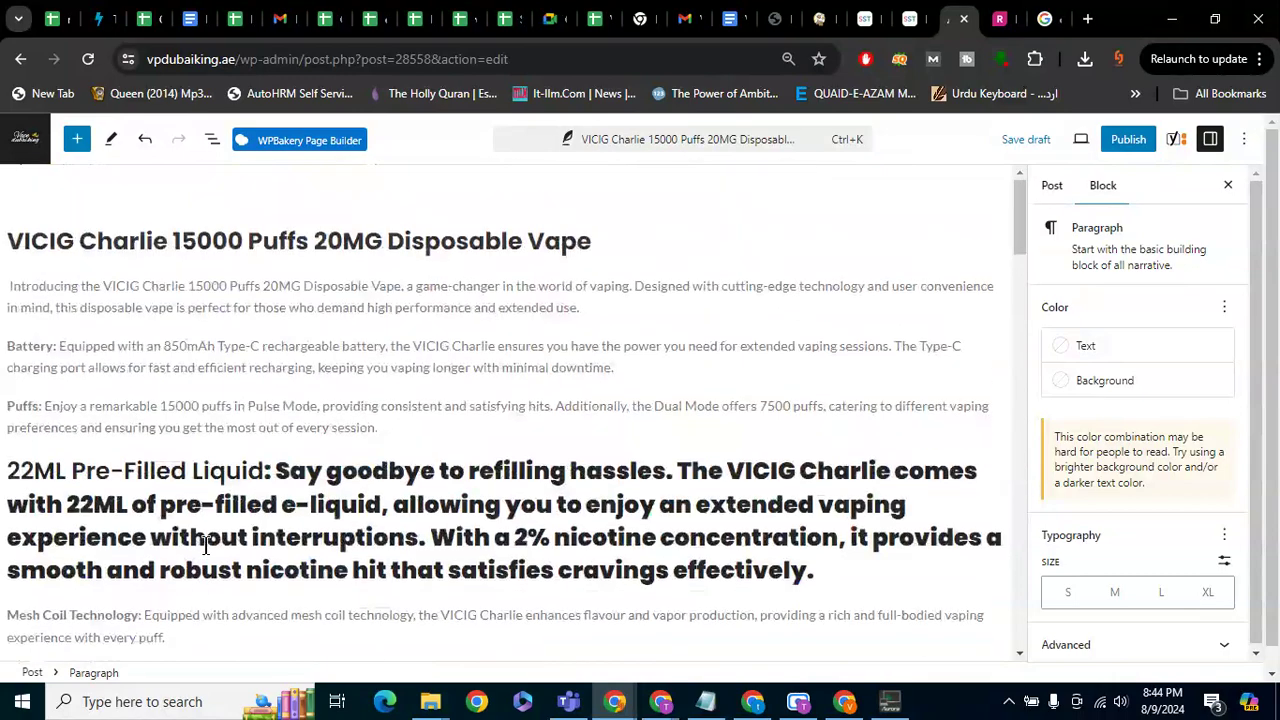
Split 'Say goodbye' off the 22ML Pre-Filled Liquid heading, bold it and set it to H4
left_click(281, 471)
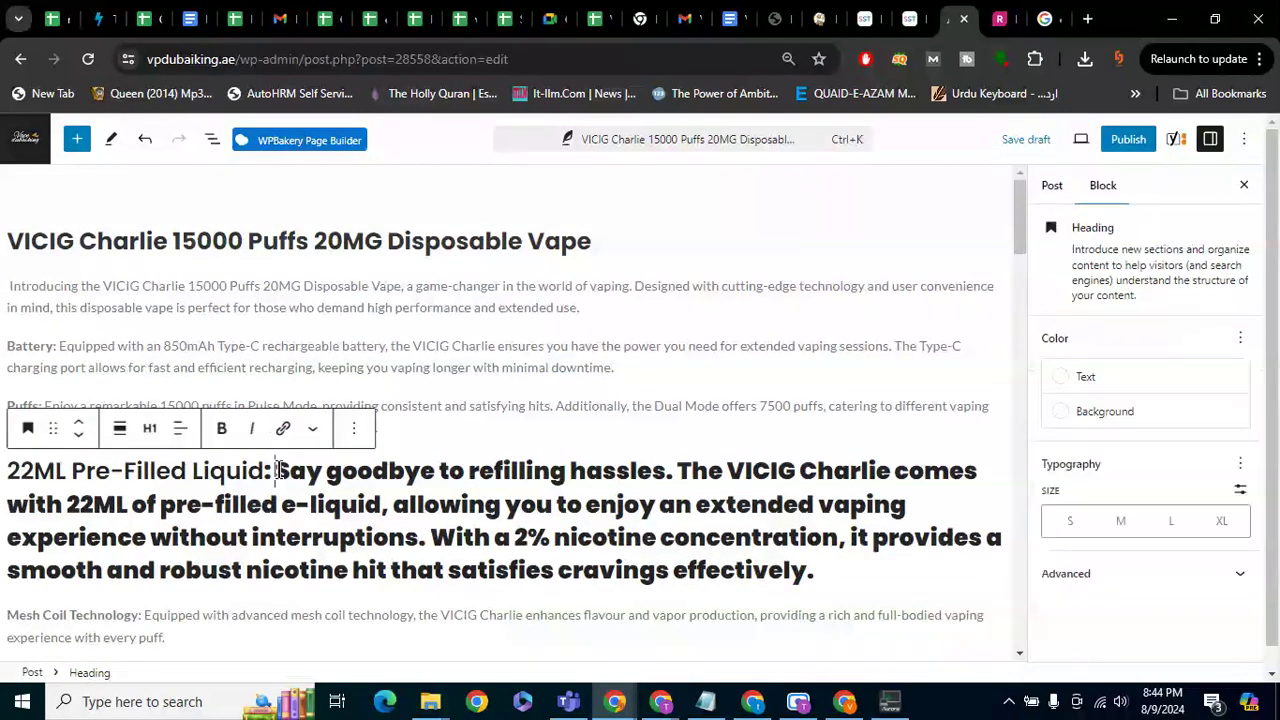
key("Return")
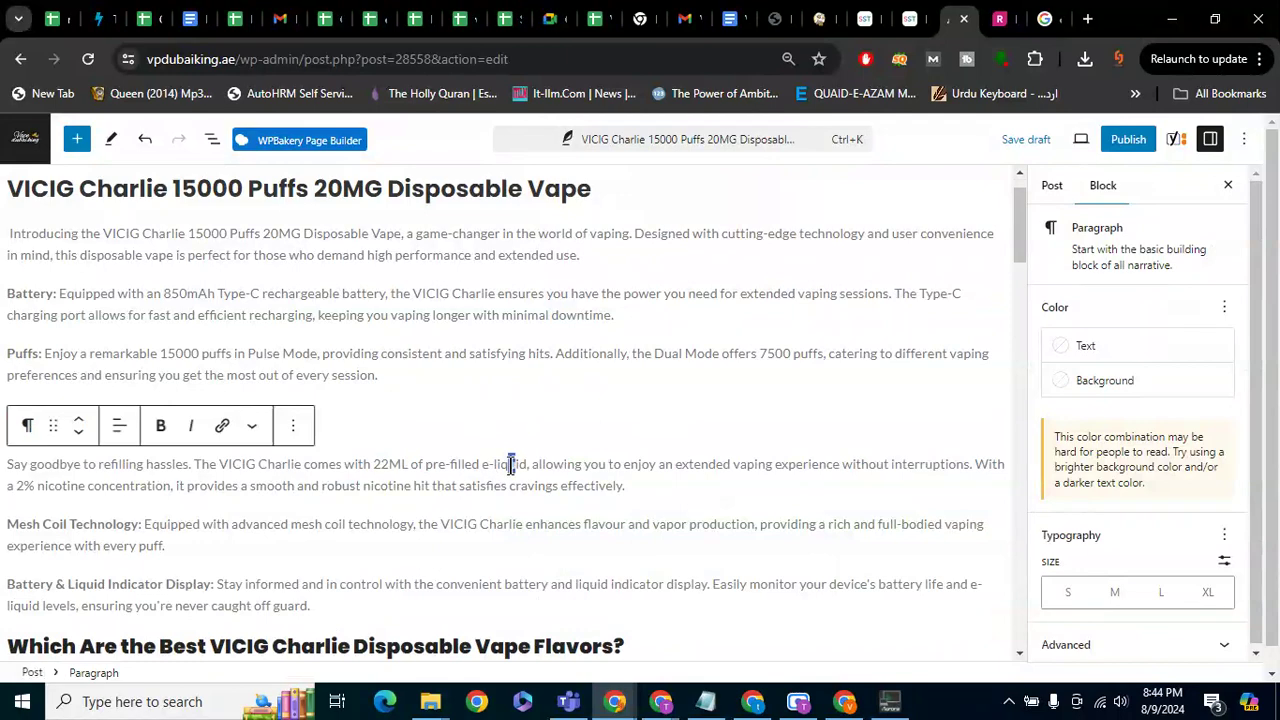
left_click(451, 418)
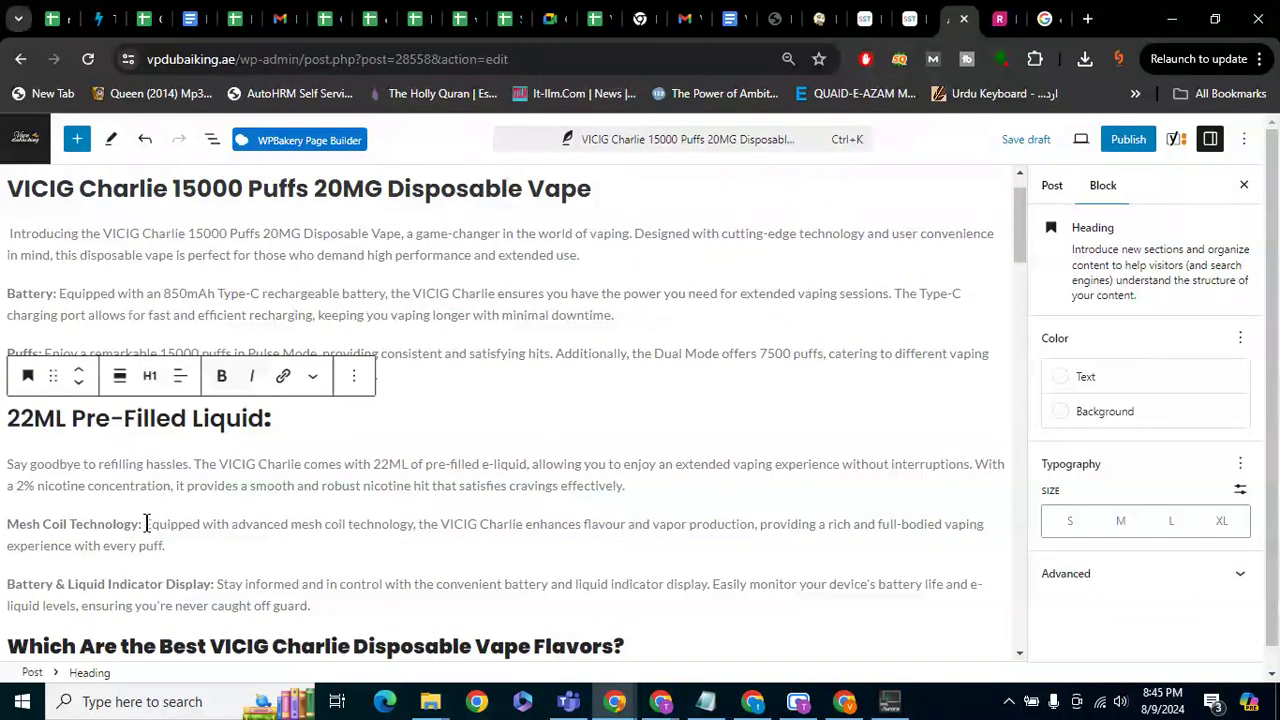
left_click_drag(272, 419, 5, 435)
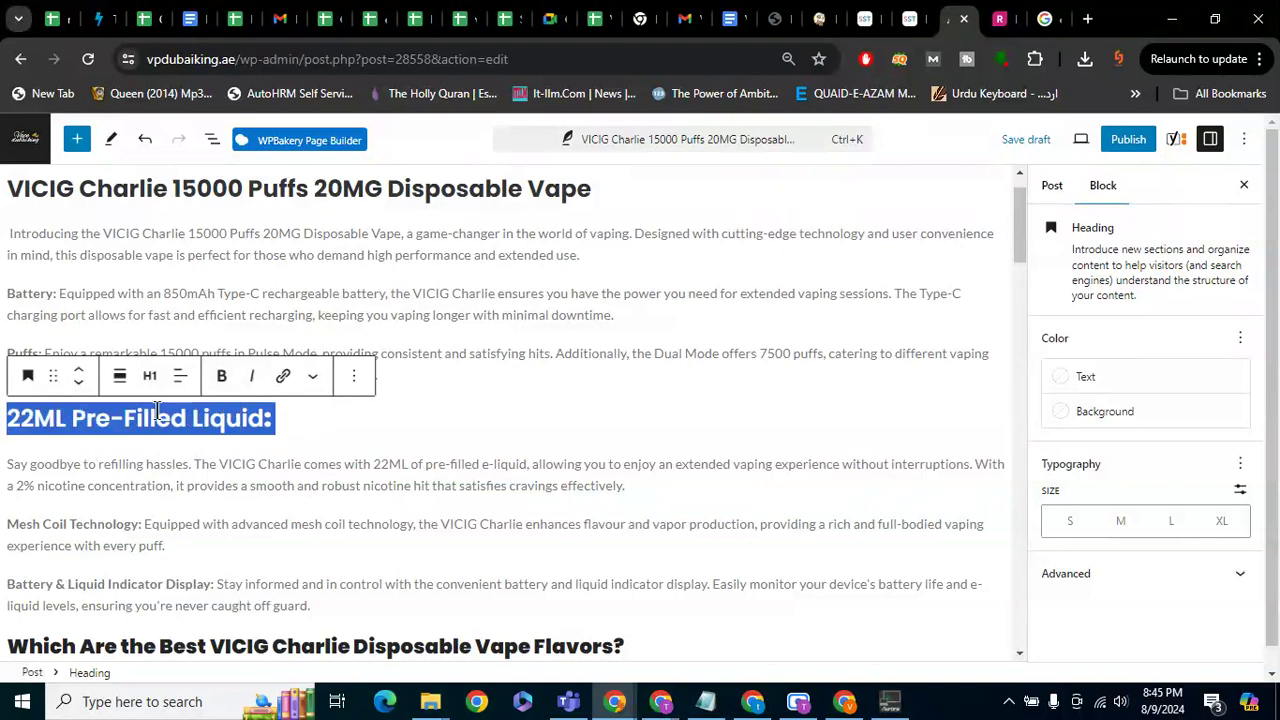
left_click(221, 376)
left_click(150, 376)
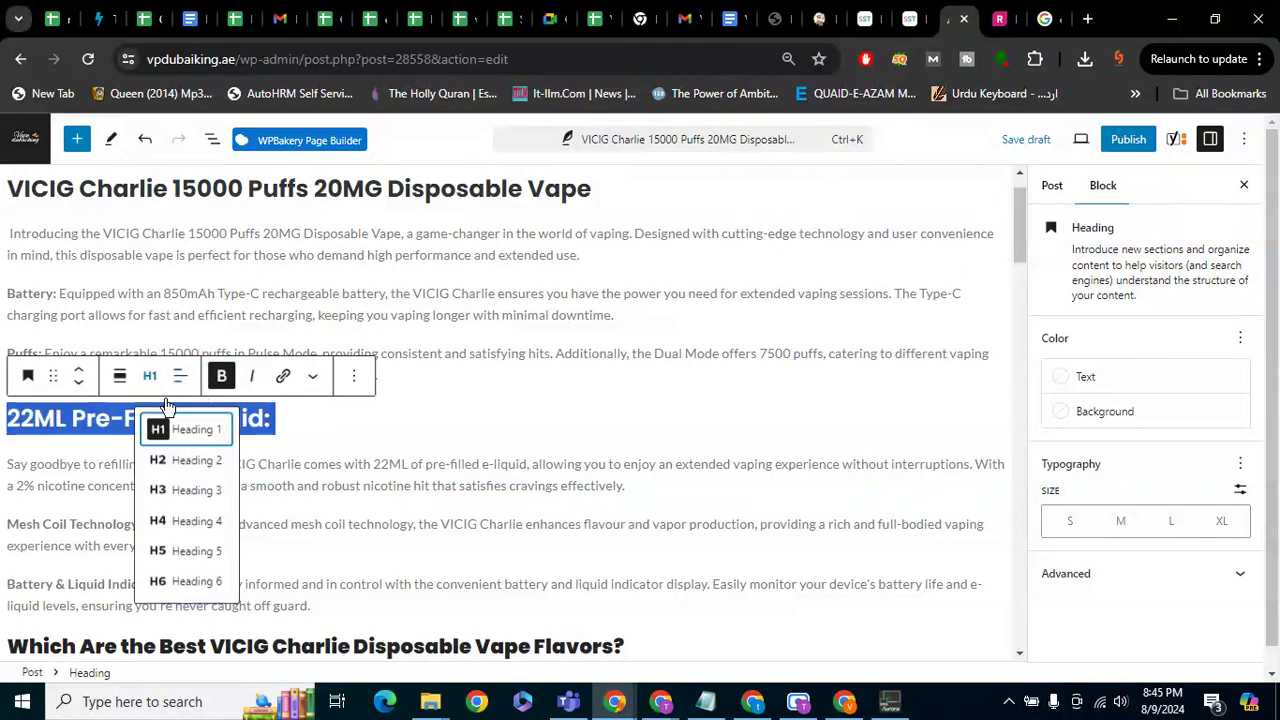
left_click(193, 521)
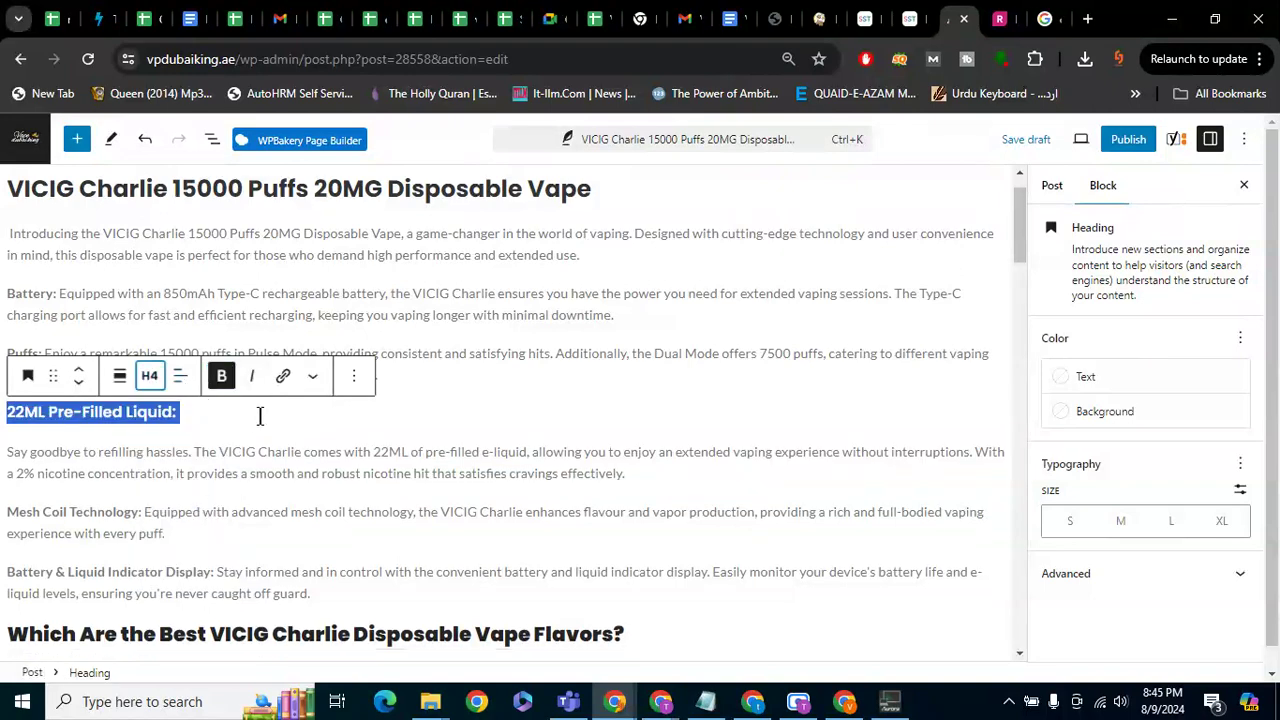
Merge 'Say goodbye' back in and transform the 22ML heading into a paragraph
left_click(8, 452)
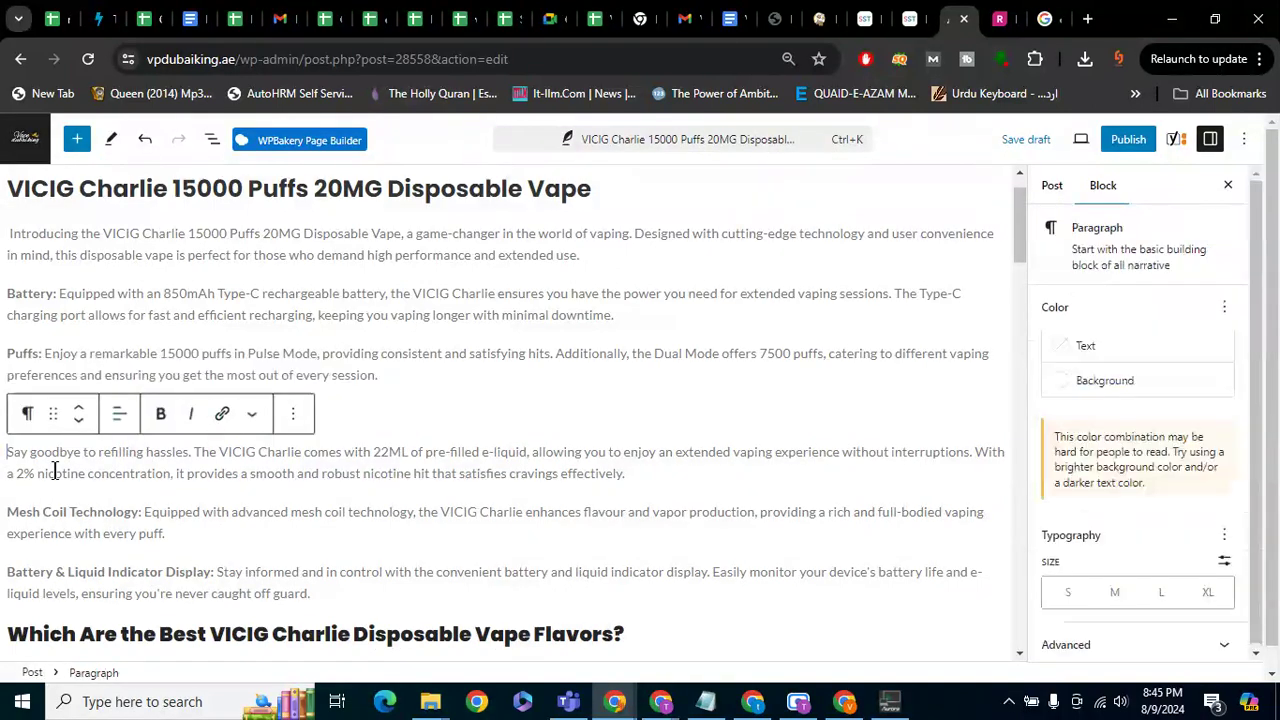
key("BackSpace")
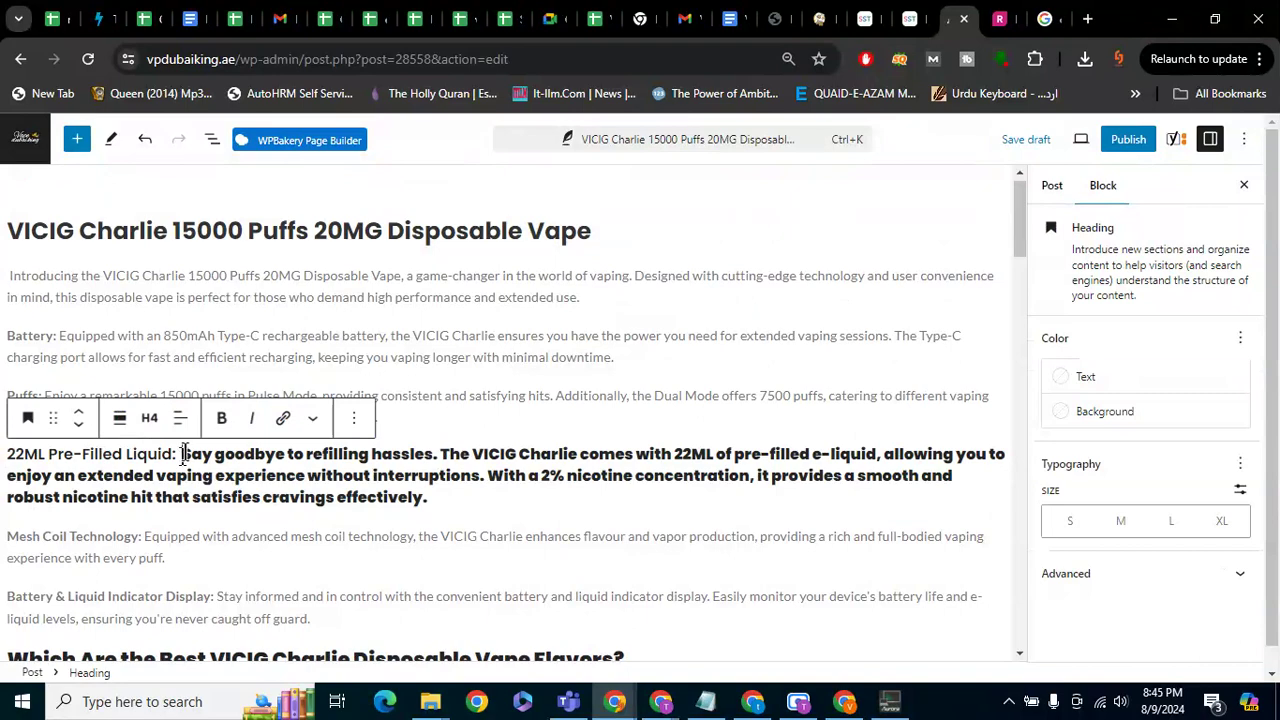
left_click_drag(182, 453, 434, 491)
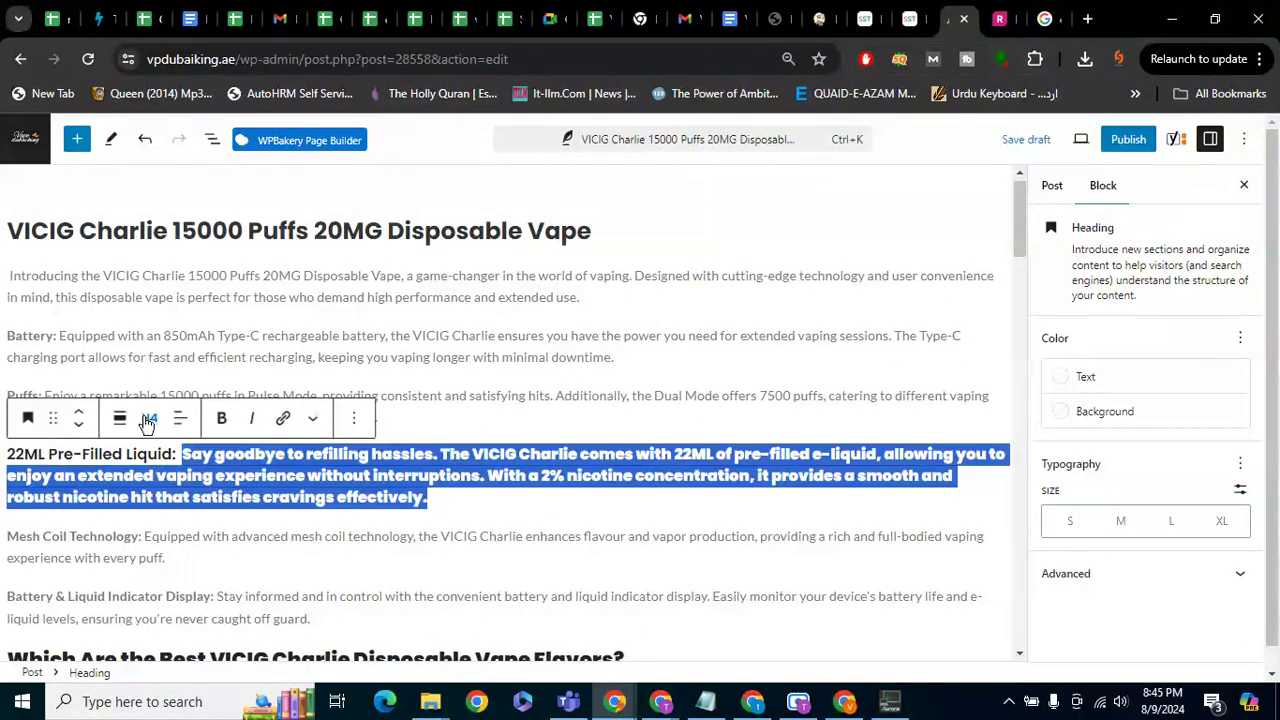
left_click(149, 418)
left_click(55, 420)
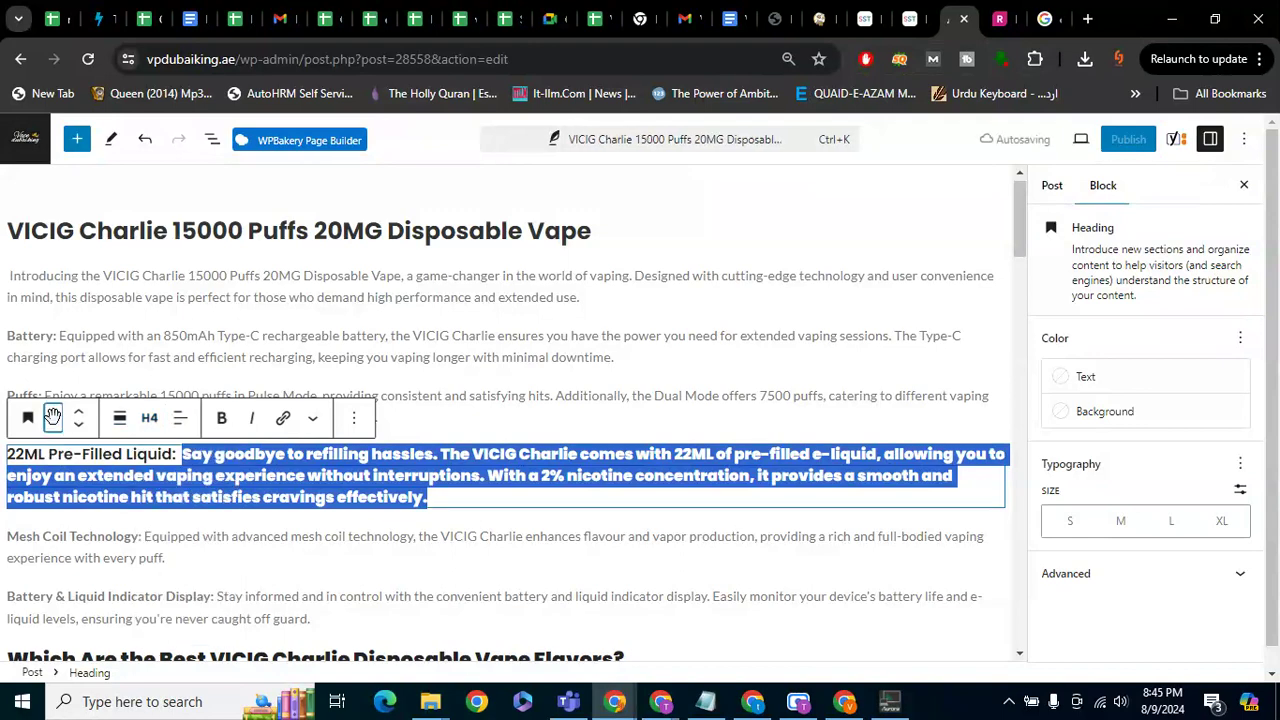
left_click(30, 420)
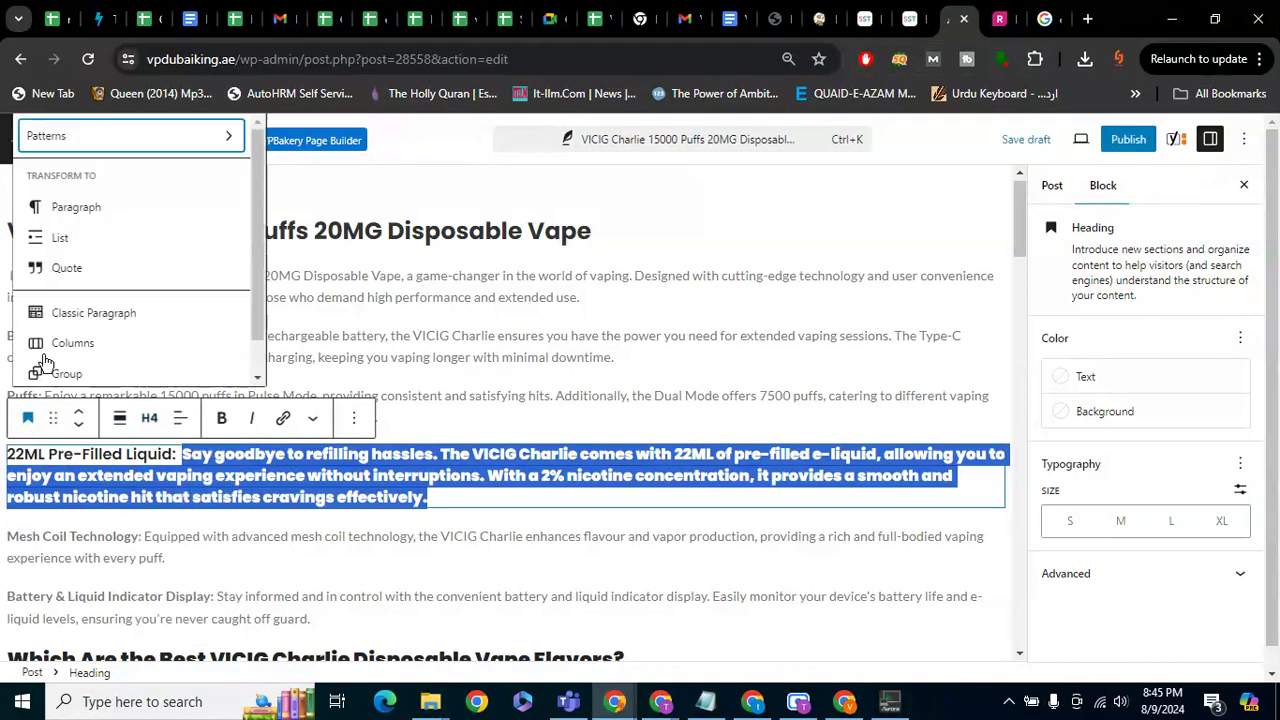
left_click(82, 205)
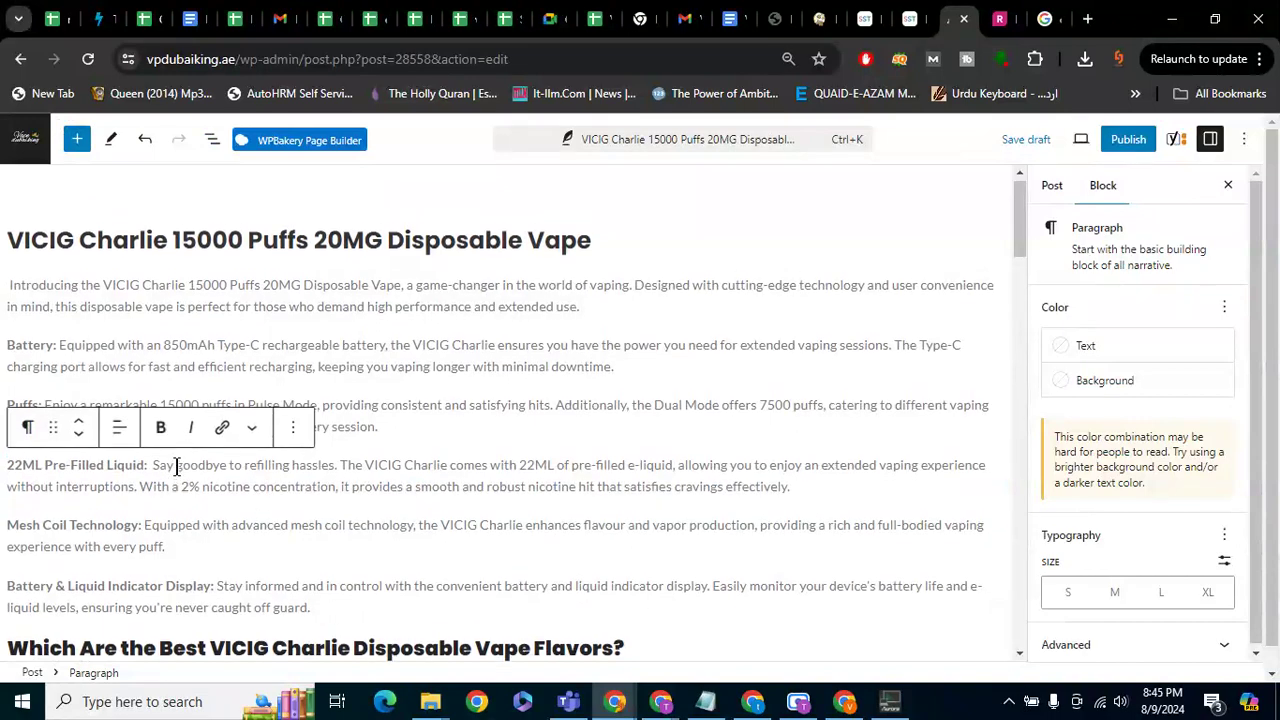
left_click(372, 524)
left_click(339, 444)
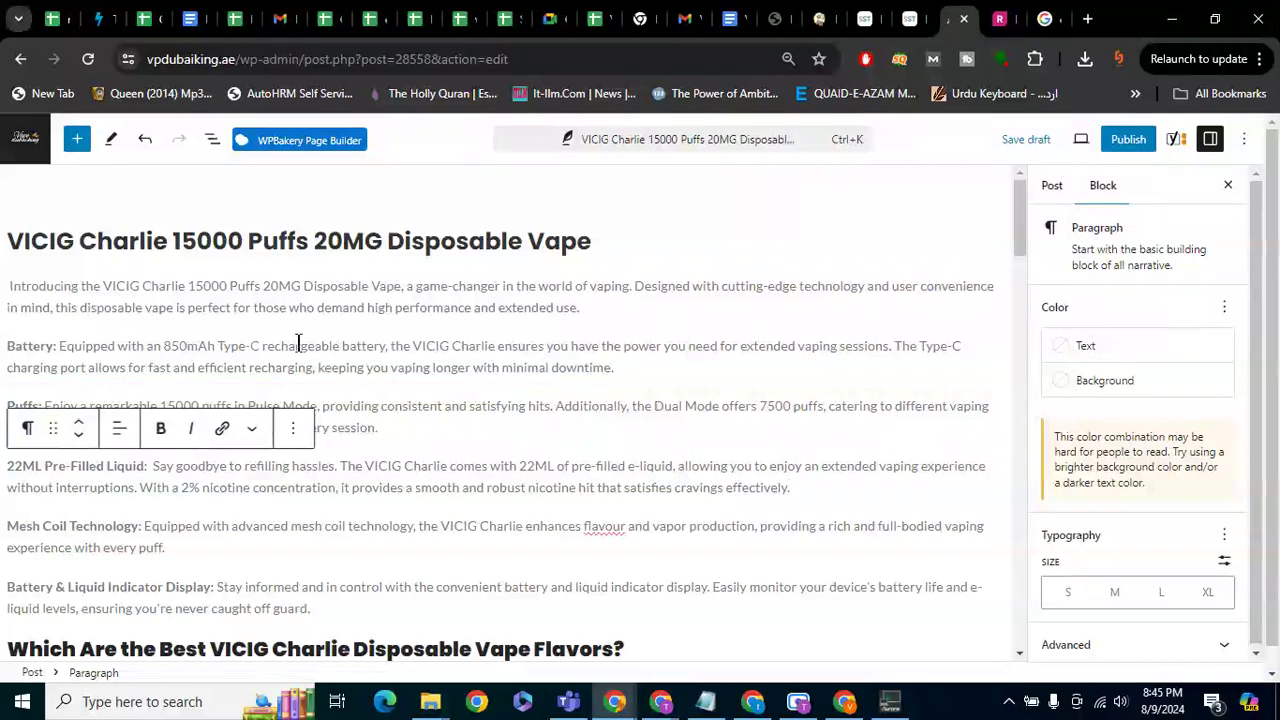
left_click_drag(103, 286, 304, 287)
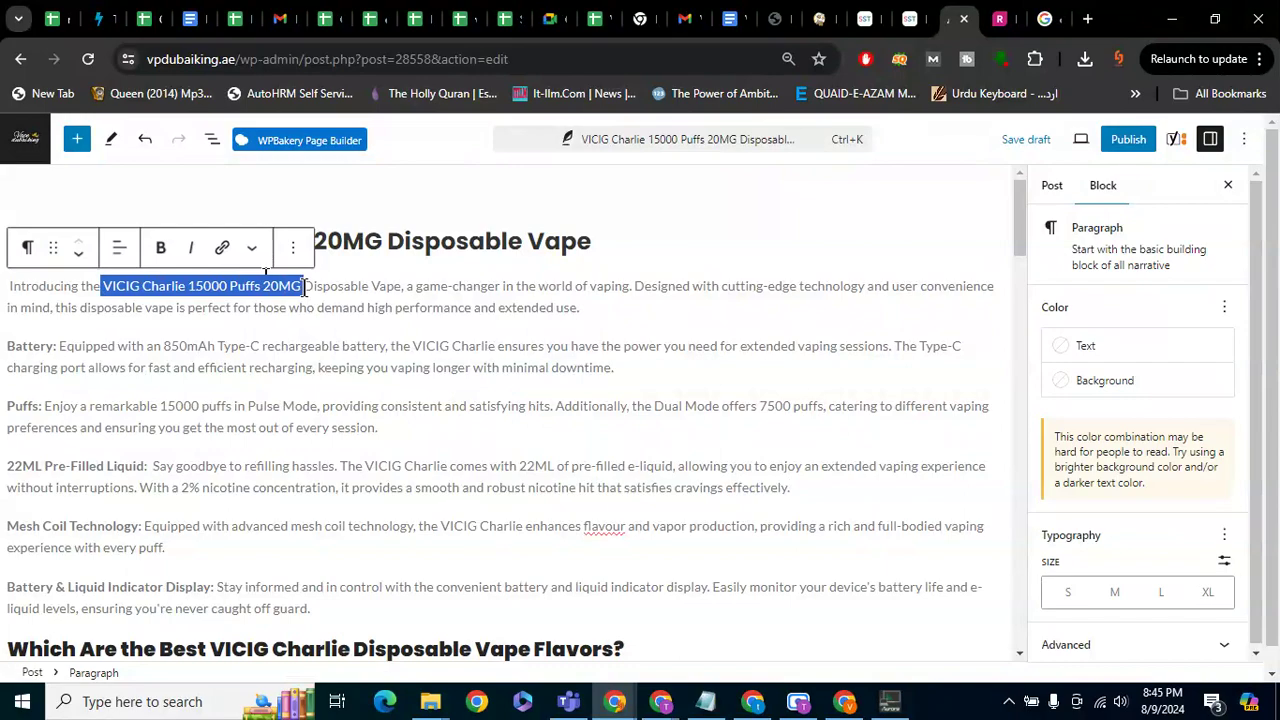
scroll(304, 287, "down", 15)
scroll(304, 287, "up", 3)
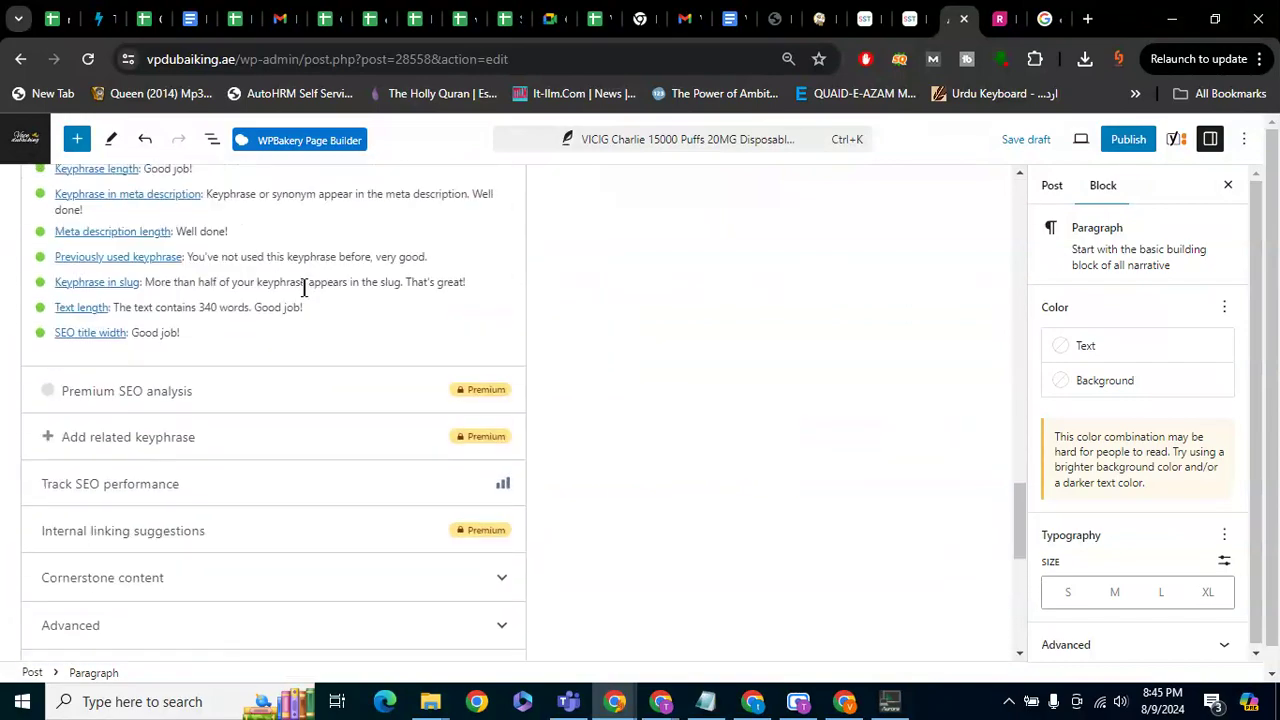
scroll(304, 287, "up", 1)
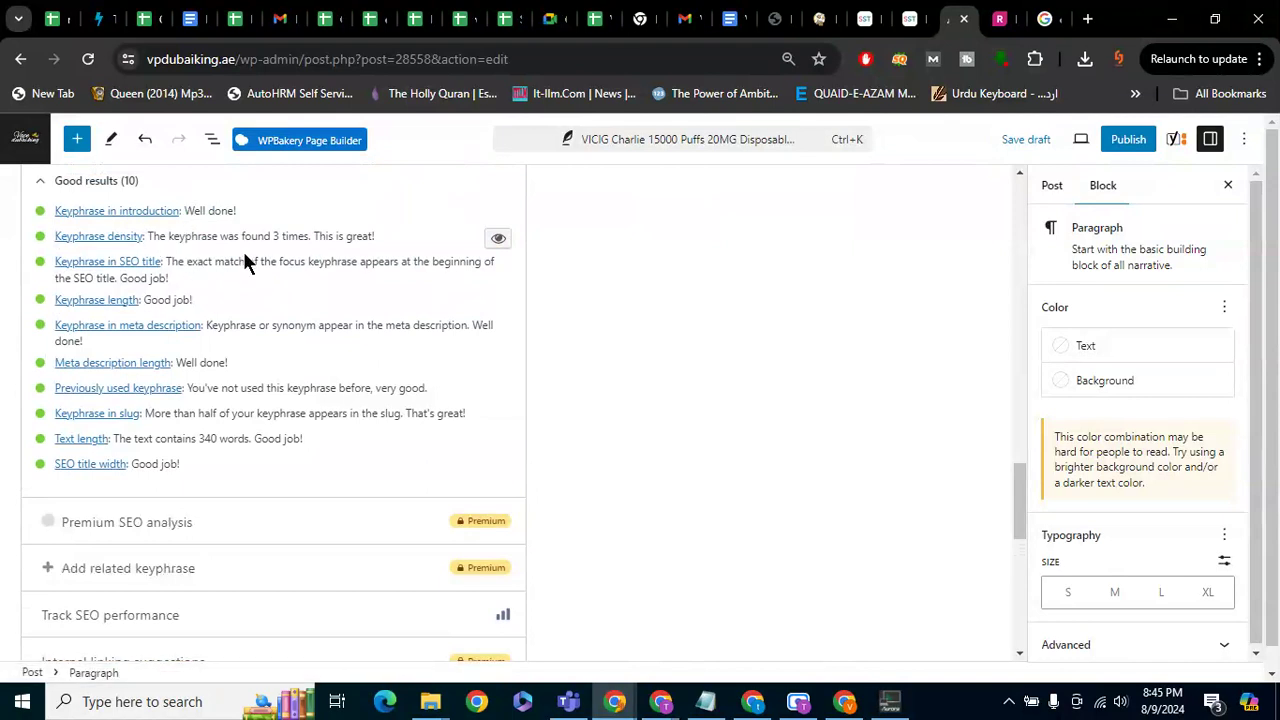
scroll(248, 262, "up", 7)
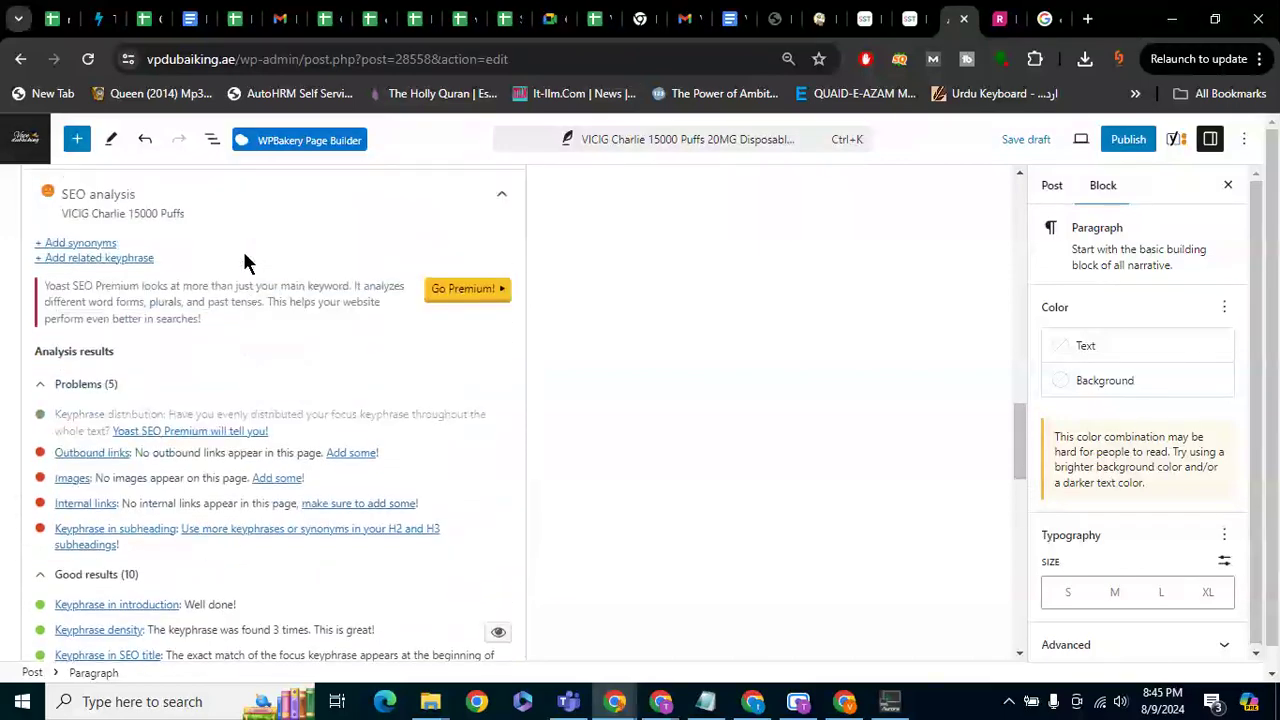
scroll(245, 262, "up", 2)
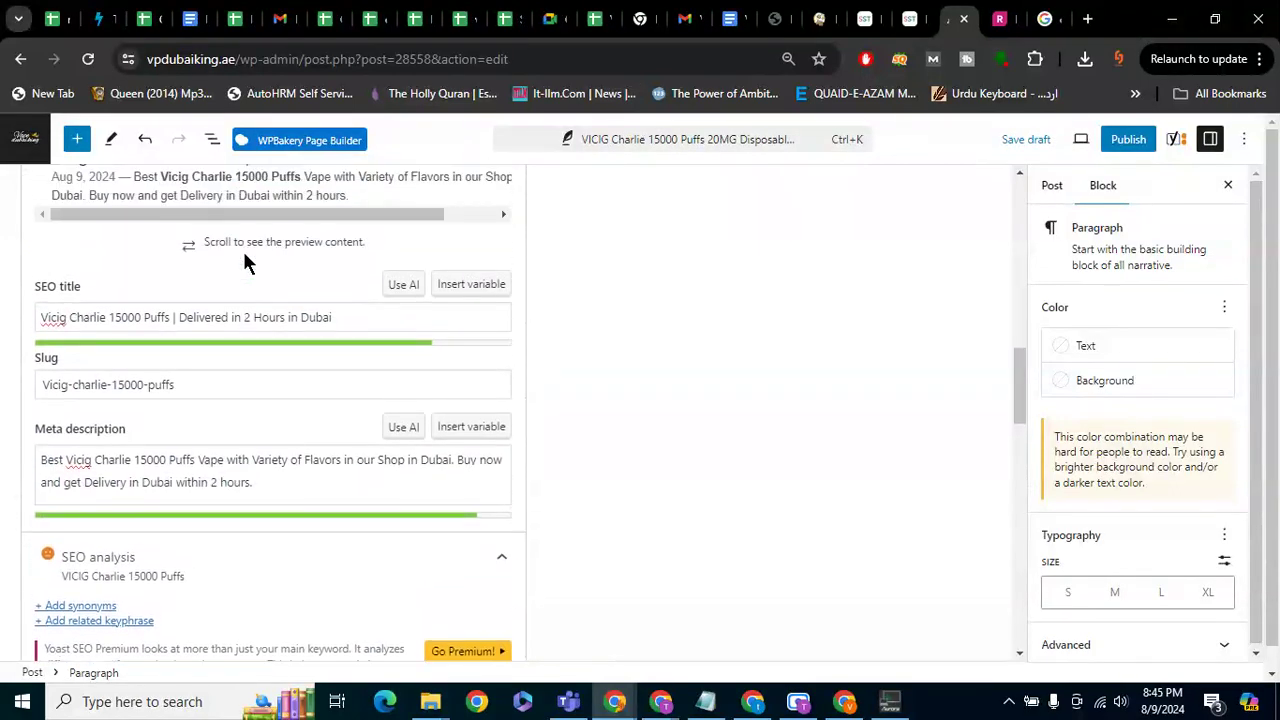
scroll(240, 294, "down", 8)
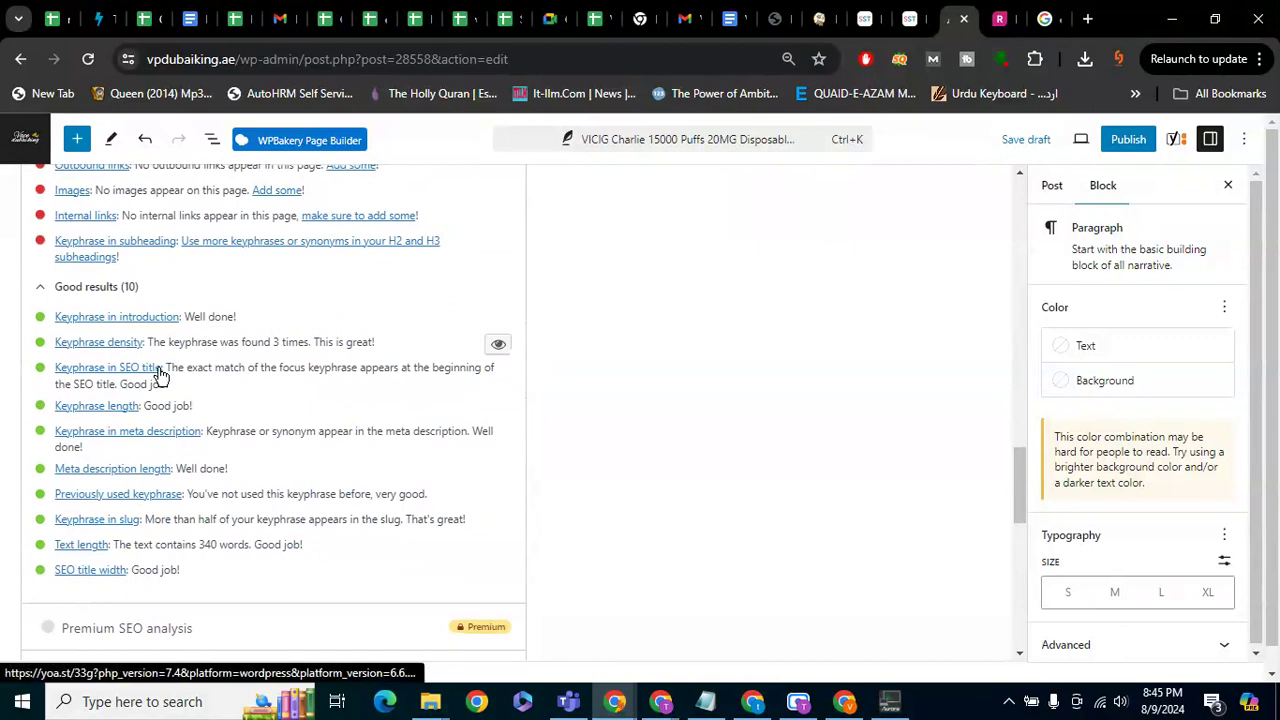
scroll(160, 375, "up", 10)
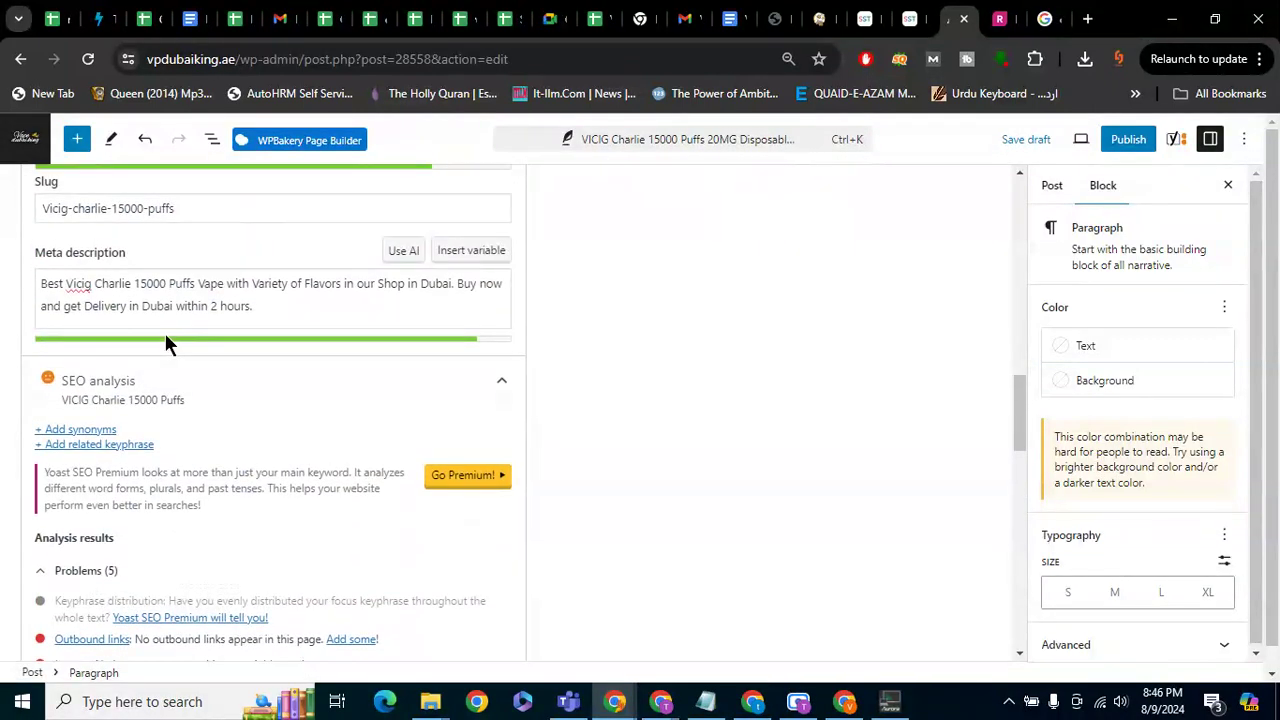
triple_click(277, 209)
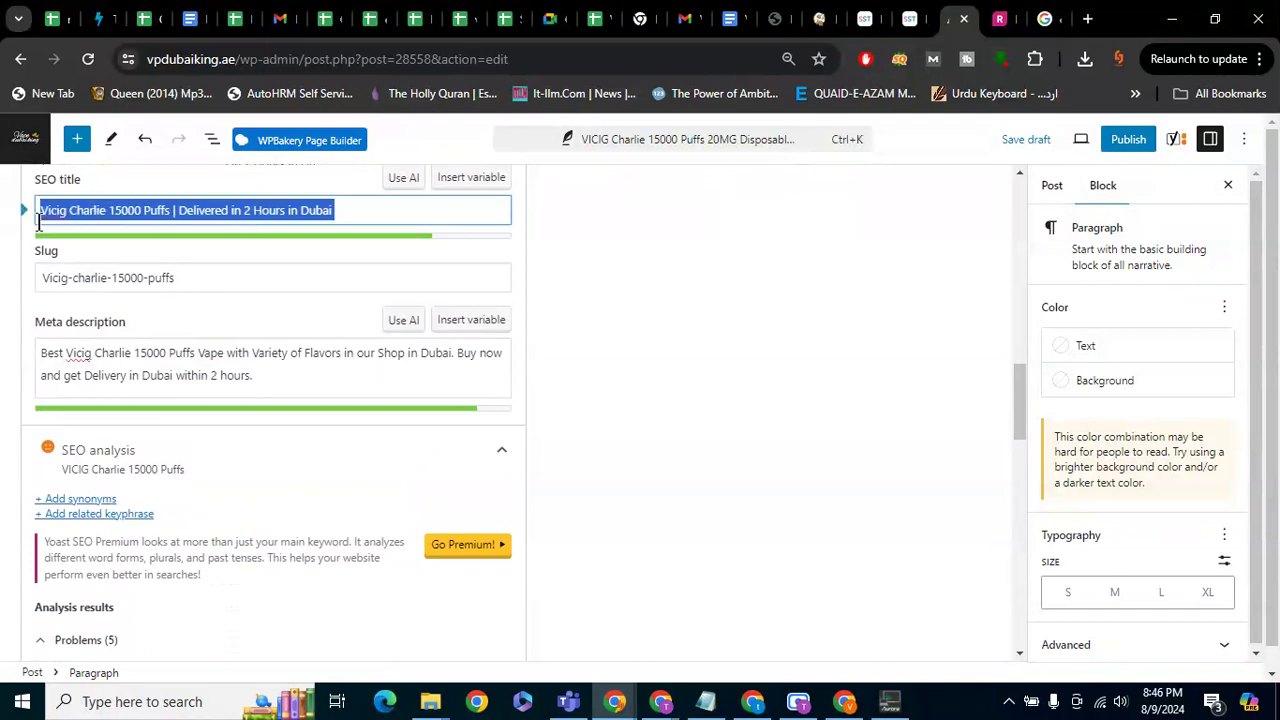
scroll(640, 455, "down", 5)
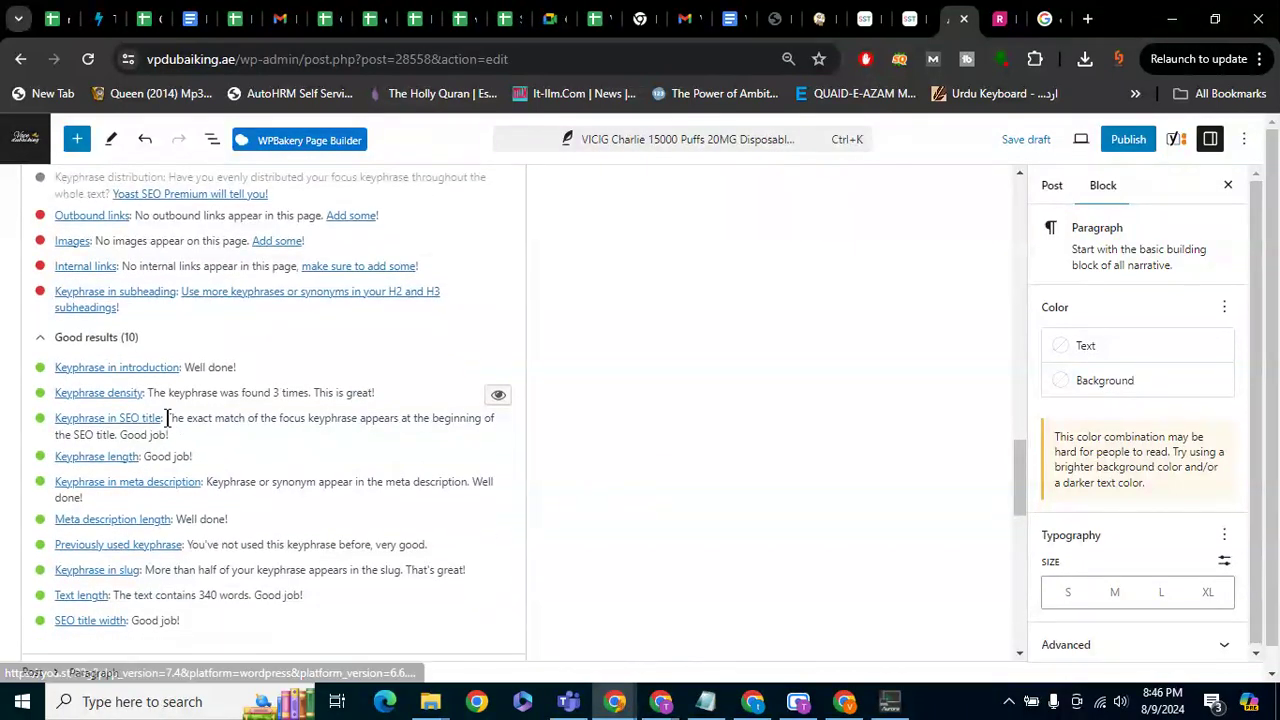
left_click_drag(167, 418, 390, 436)
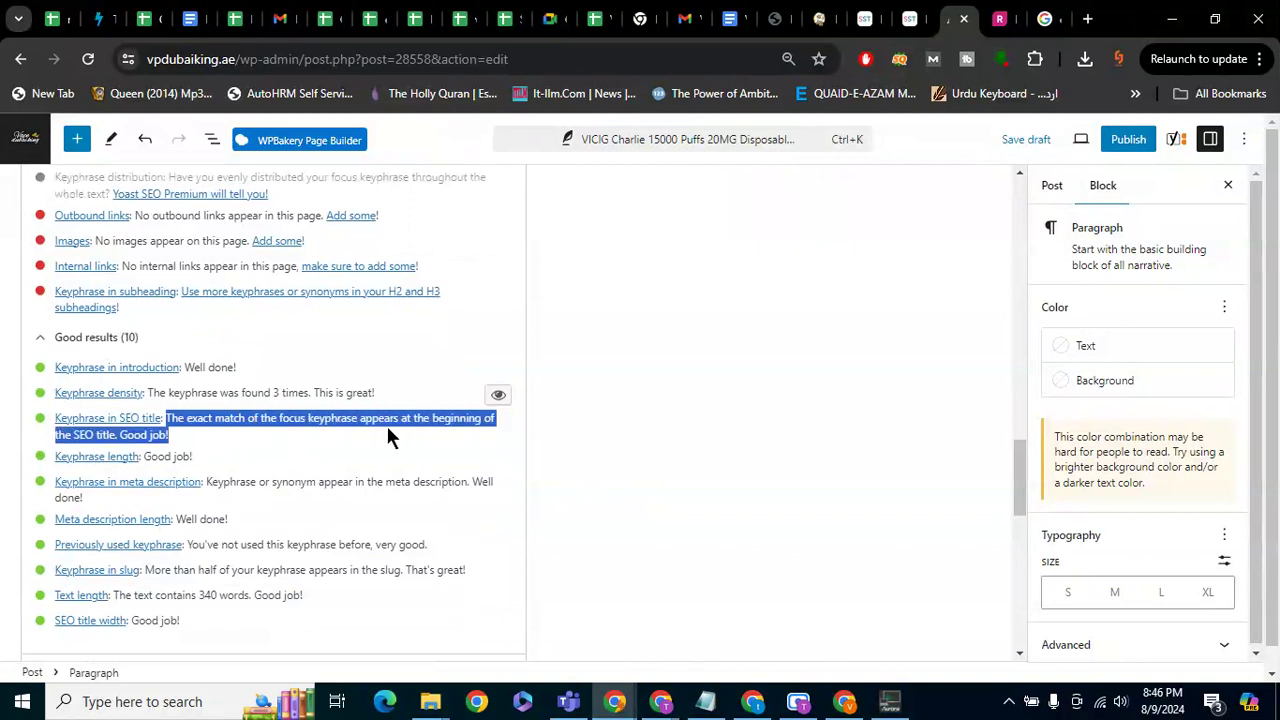
left_click(634, 427)
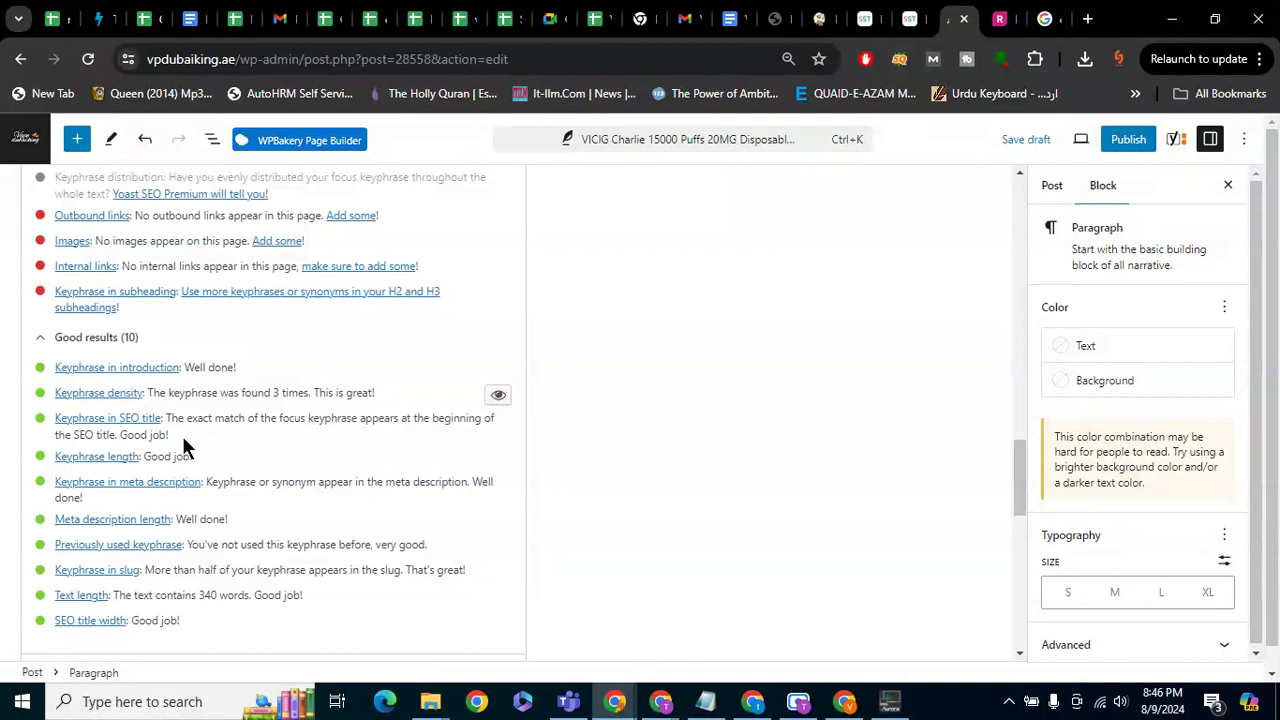
key("ctrl+s")
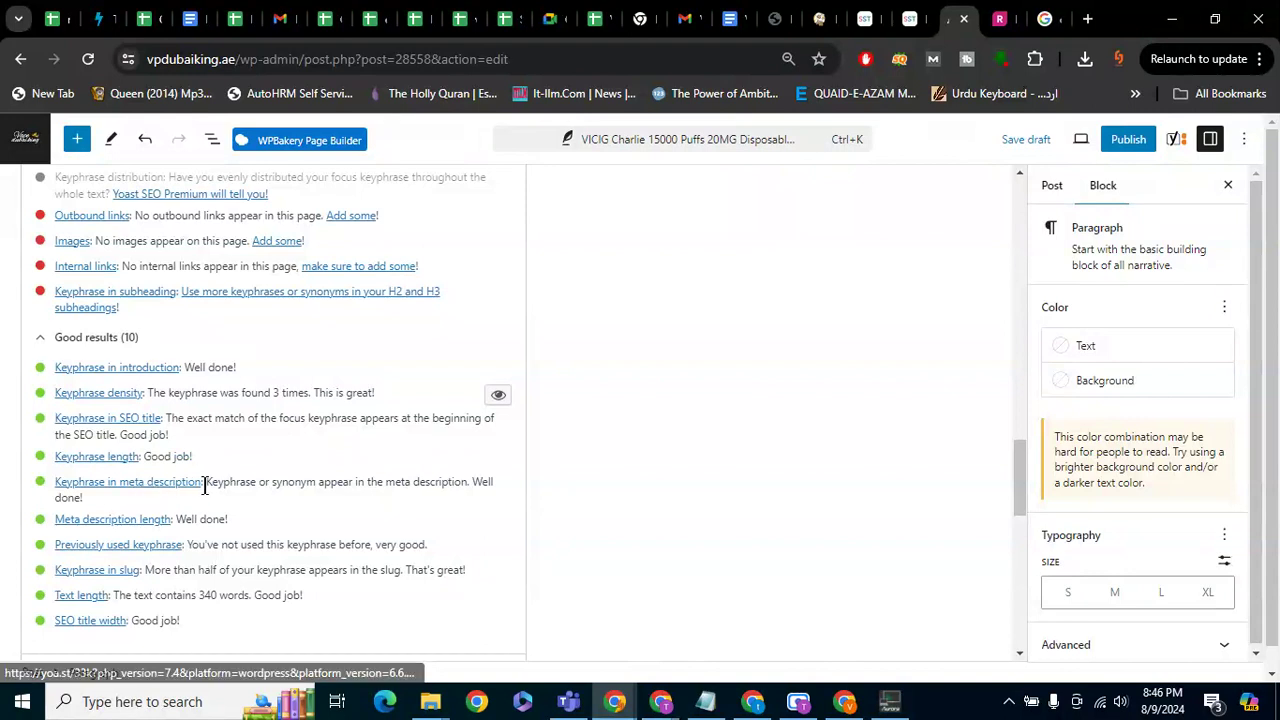
left_click_drag(206, 483, 489, 482)
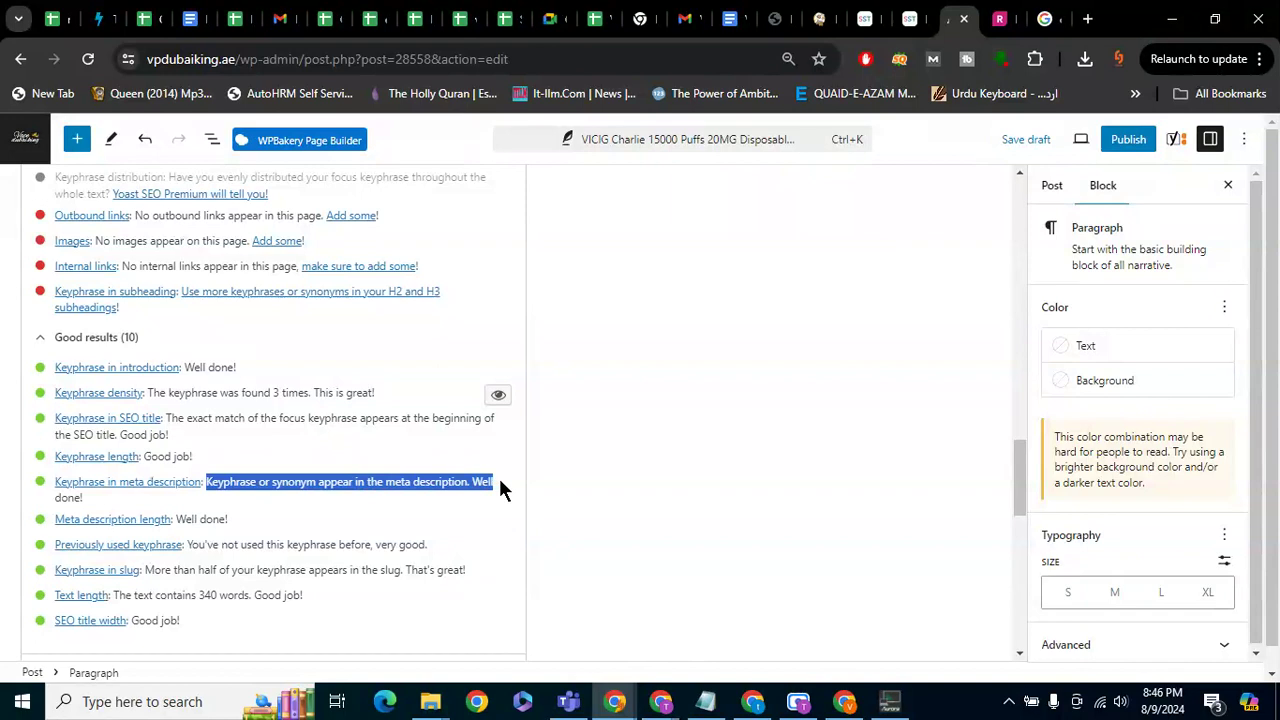
left_click(209, 518)
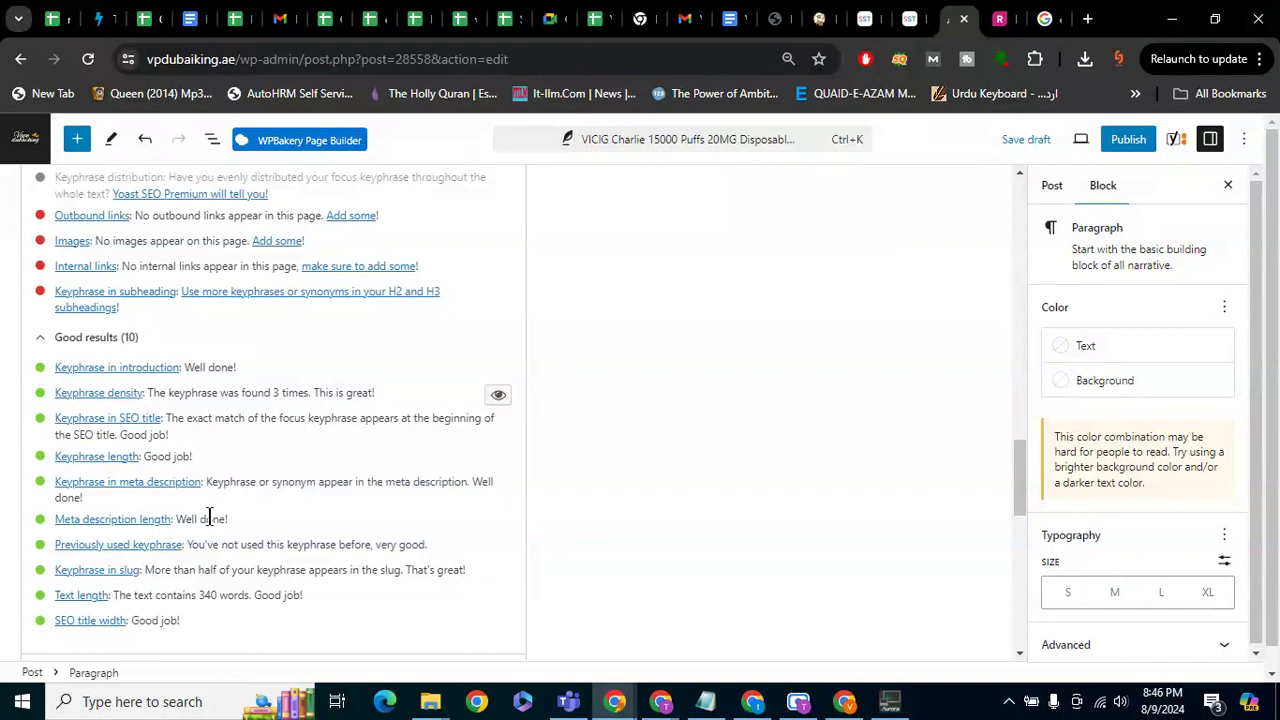
left_click_drag(272, 482, 320, 481)
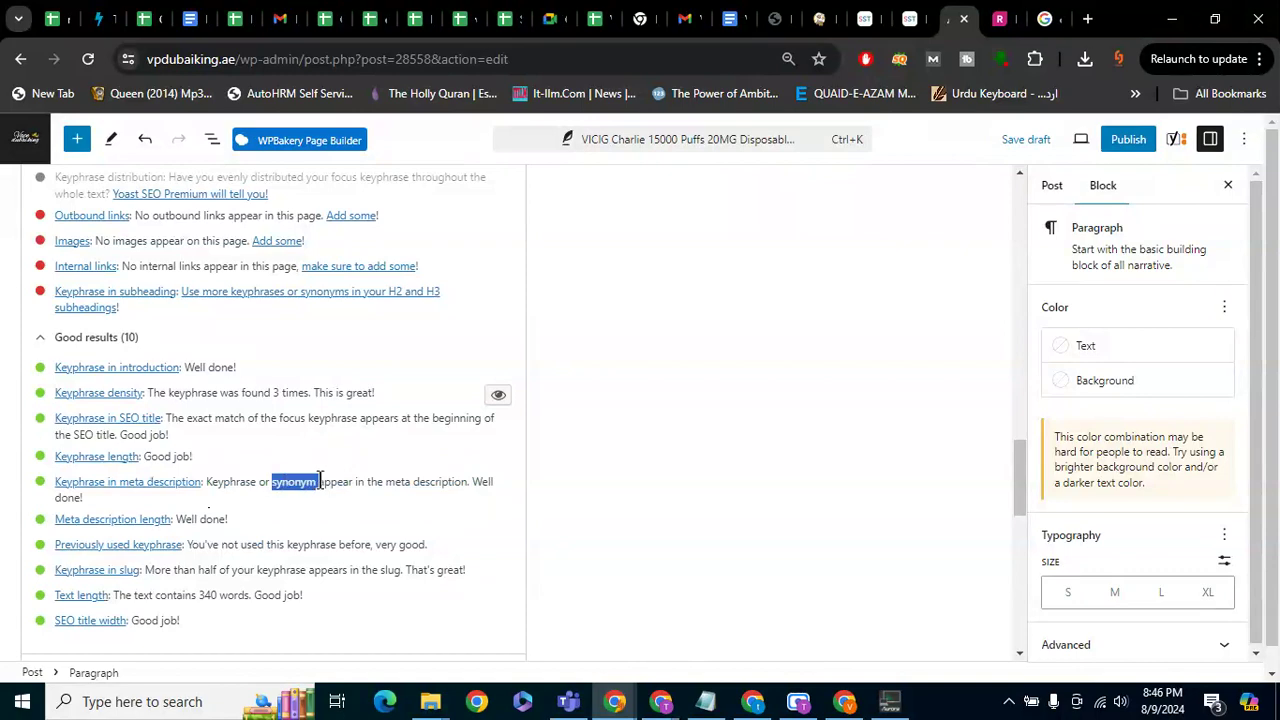
scroll(320, 481, "up", 4)
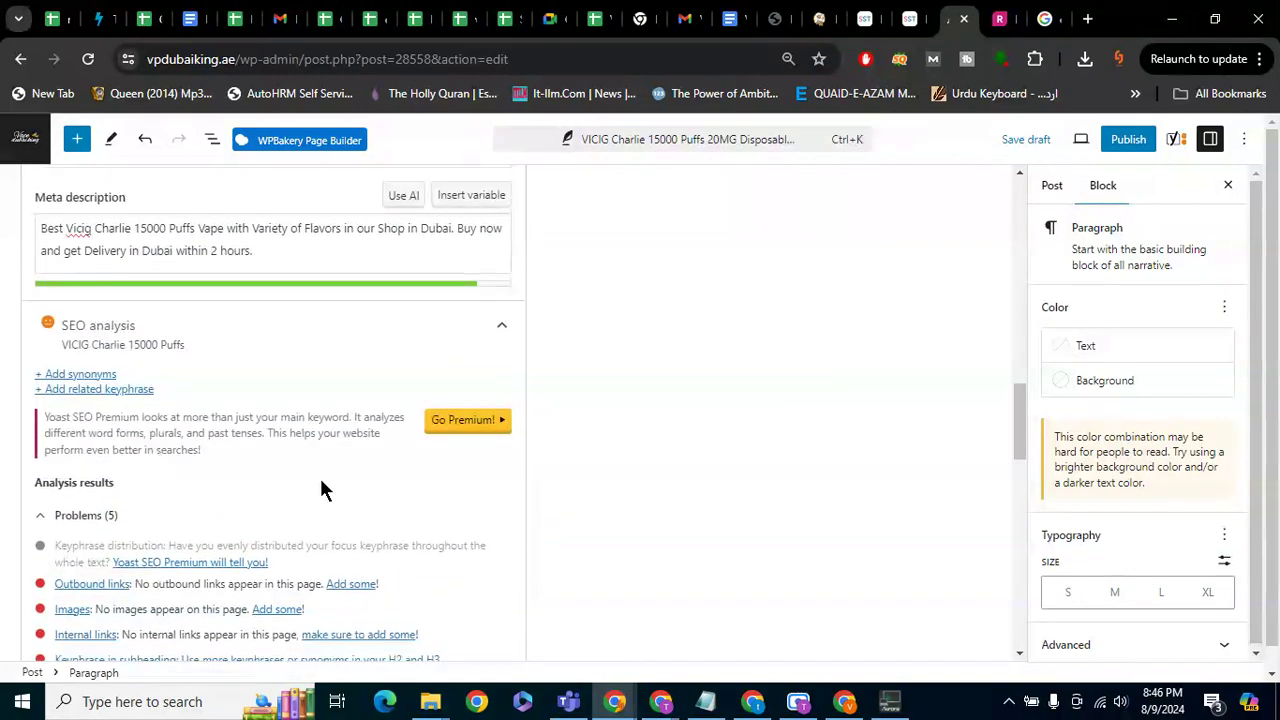
scroll(320, 478, "down", 3)
scroll(321, 483, "down", 1)
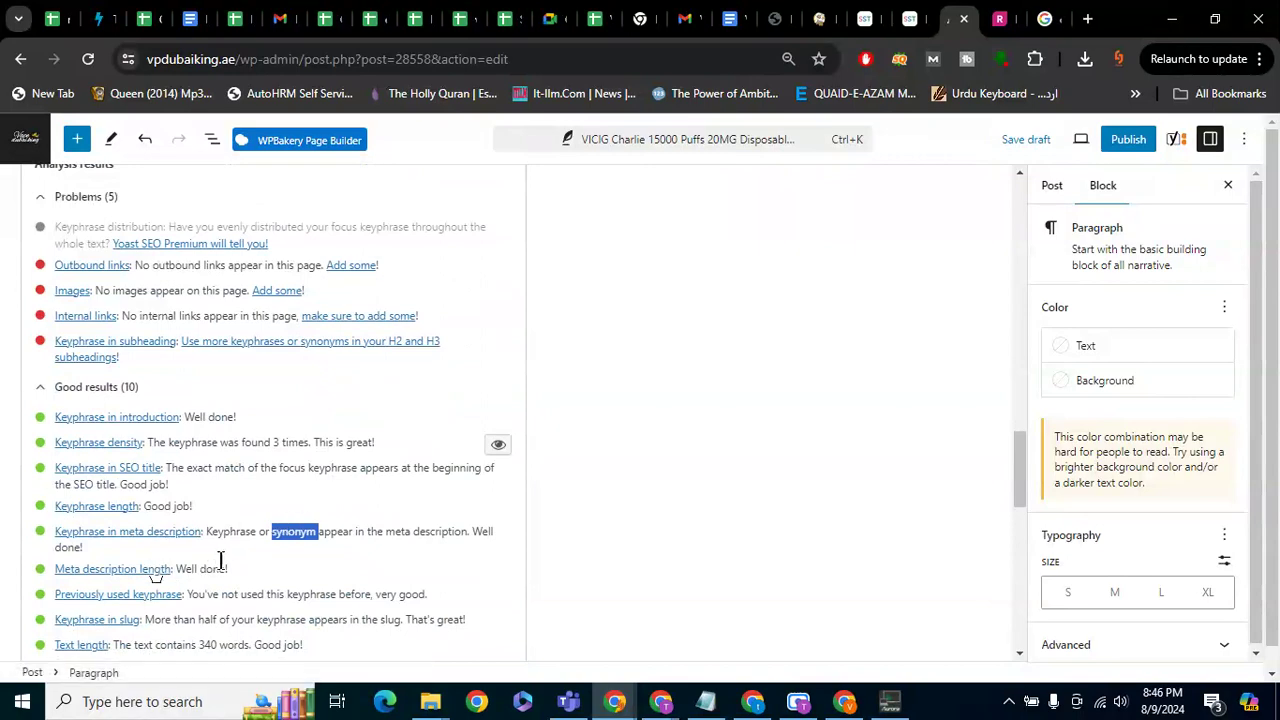
scroll(234, 556, "down", 1)
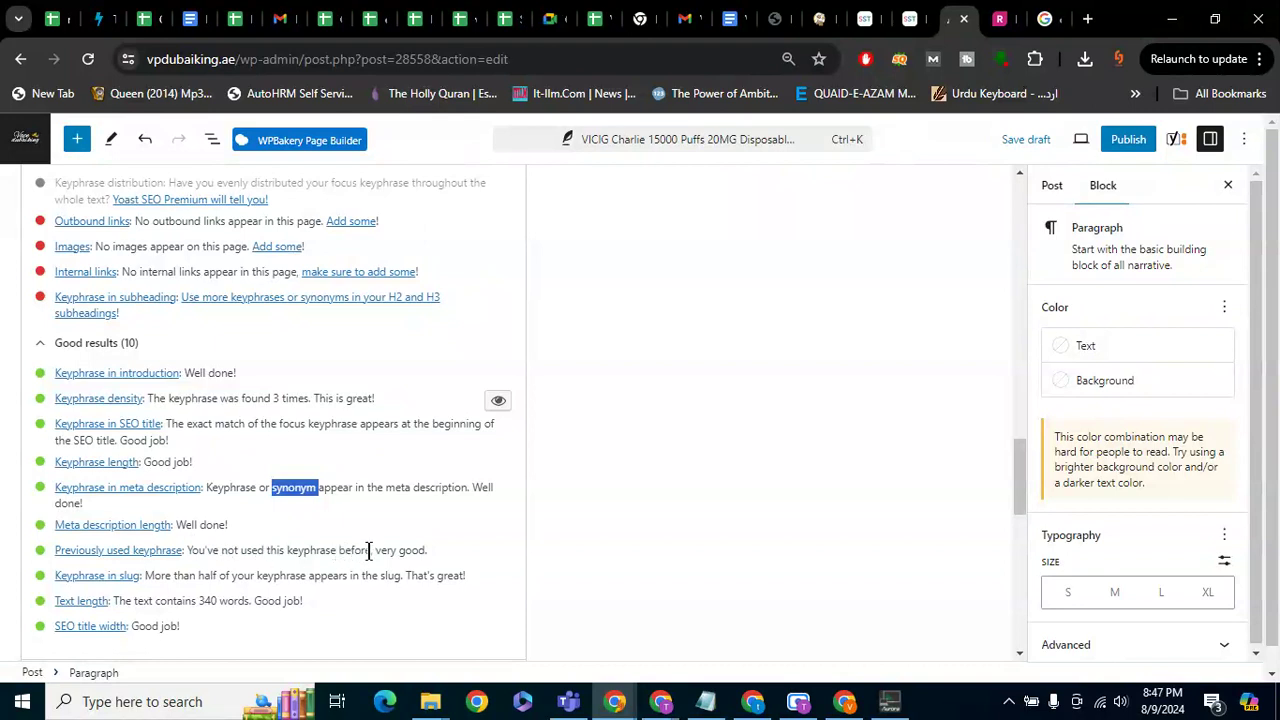
left_click_drag(369, 550, 178, 560)
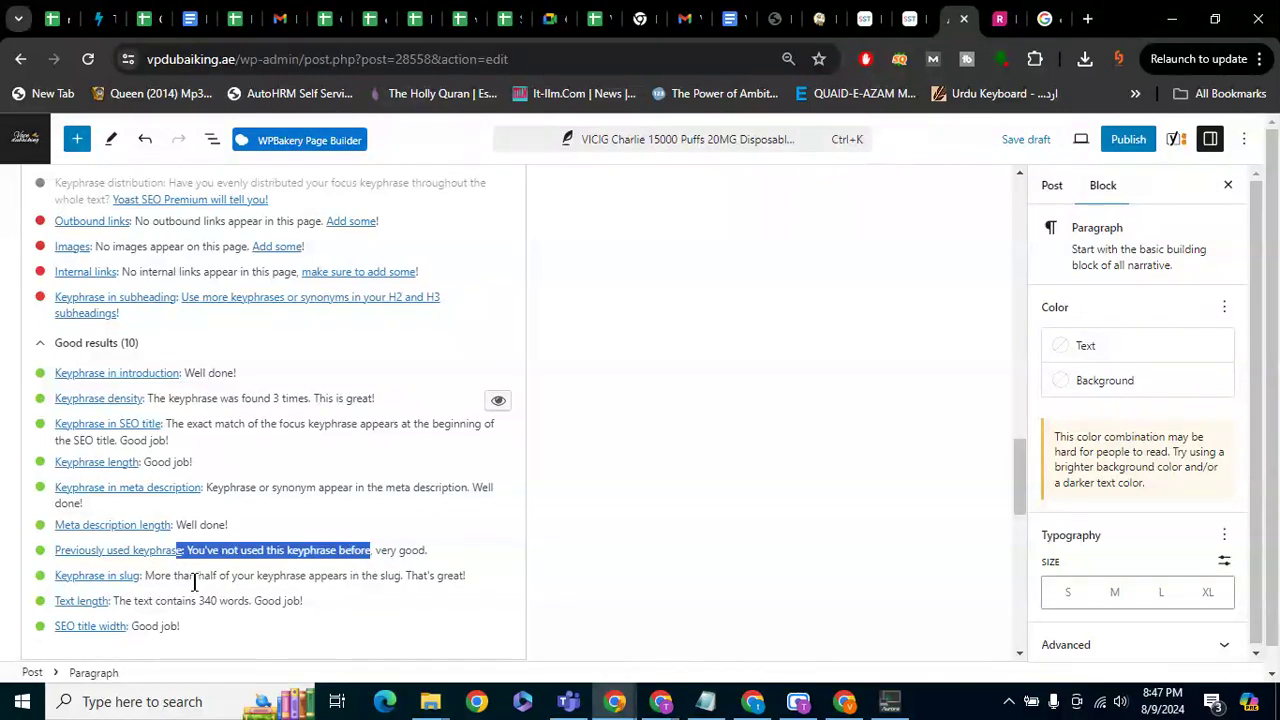
scroll(190, 575, "up", 7)
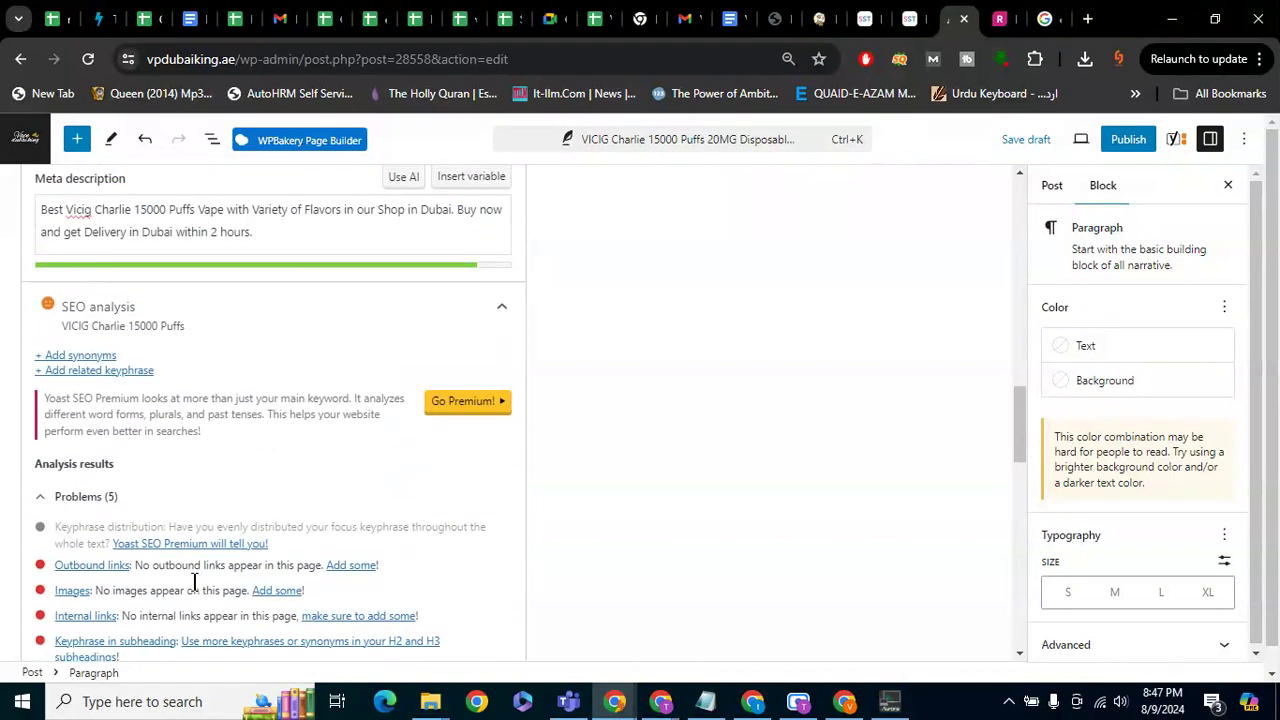
left_click_drag(129, 306, 20, 308)
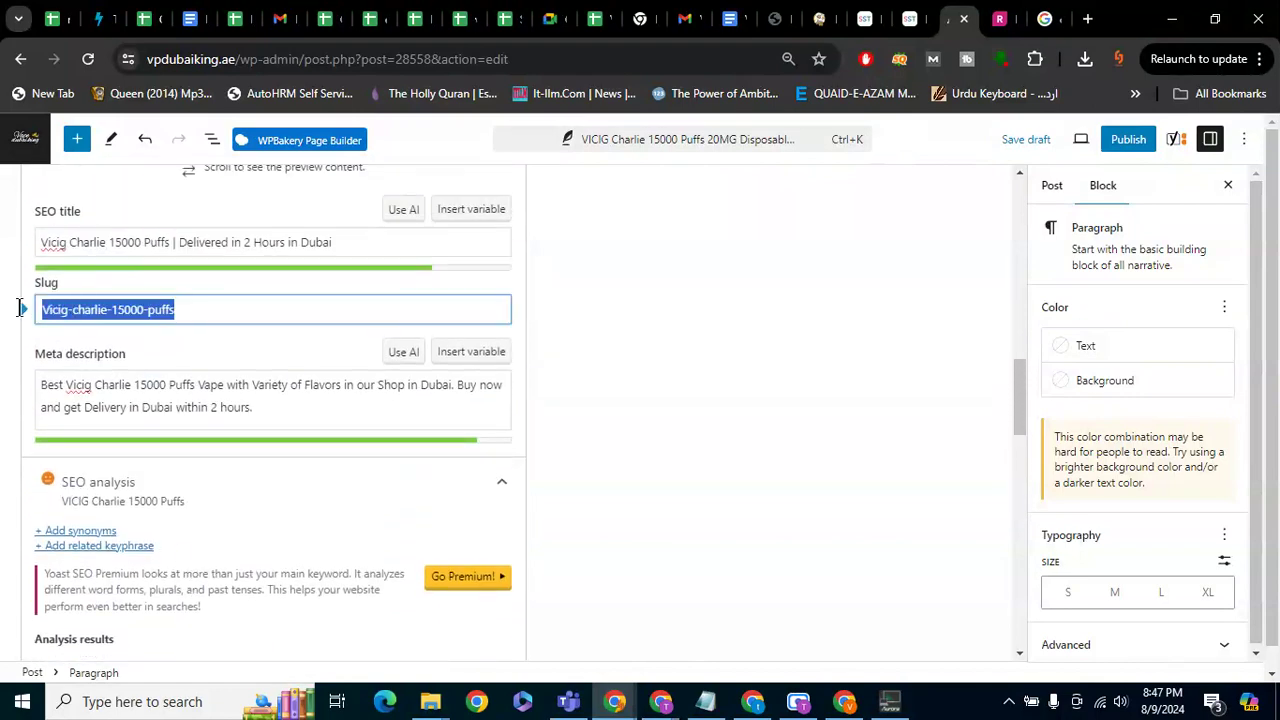
left_click(713, 447)
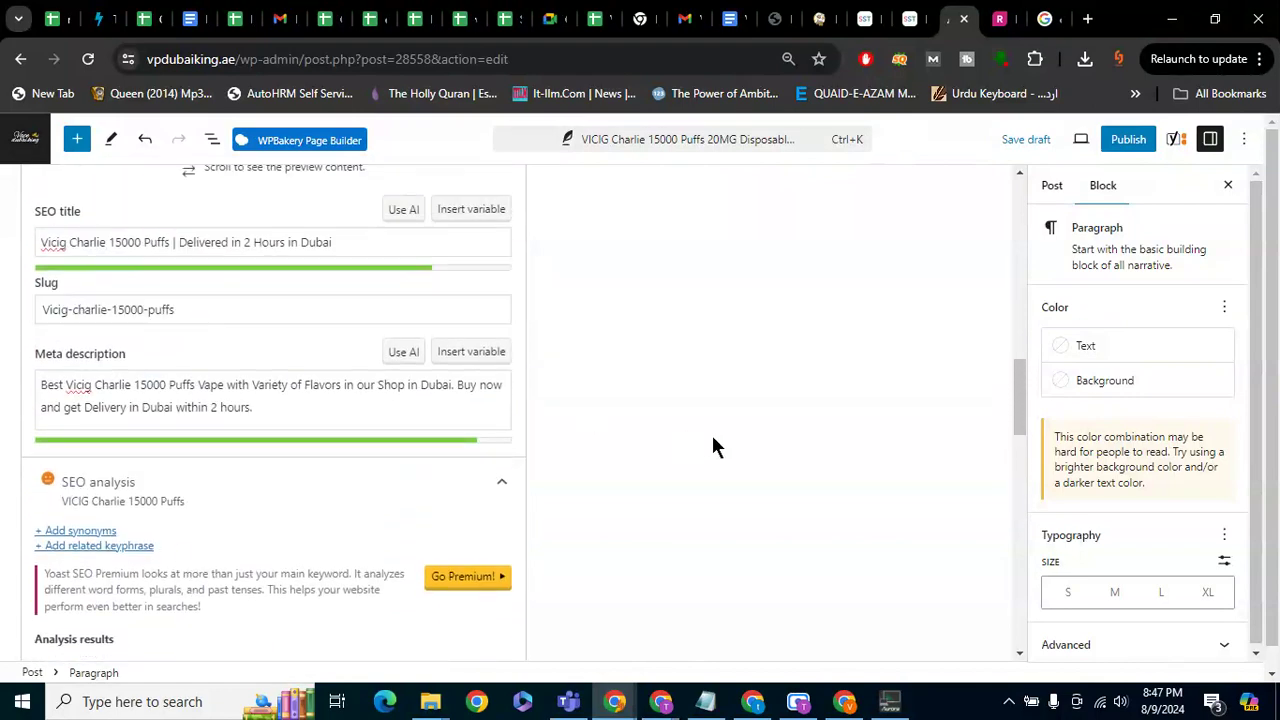
scroll(713, 447, "down", 5)
scroll(712, 436, "down", 1)
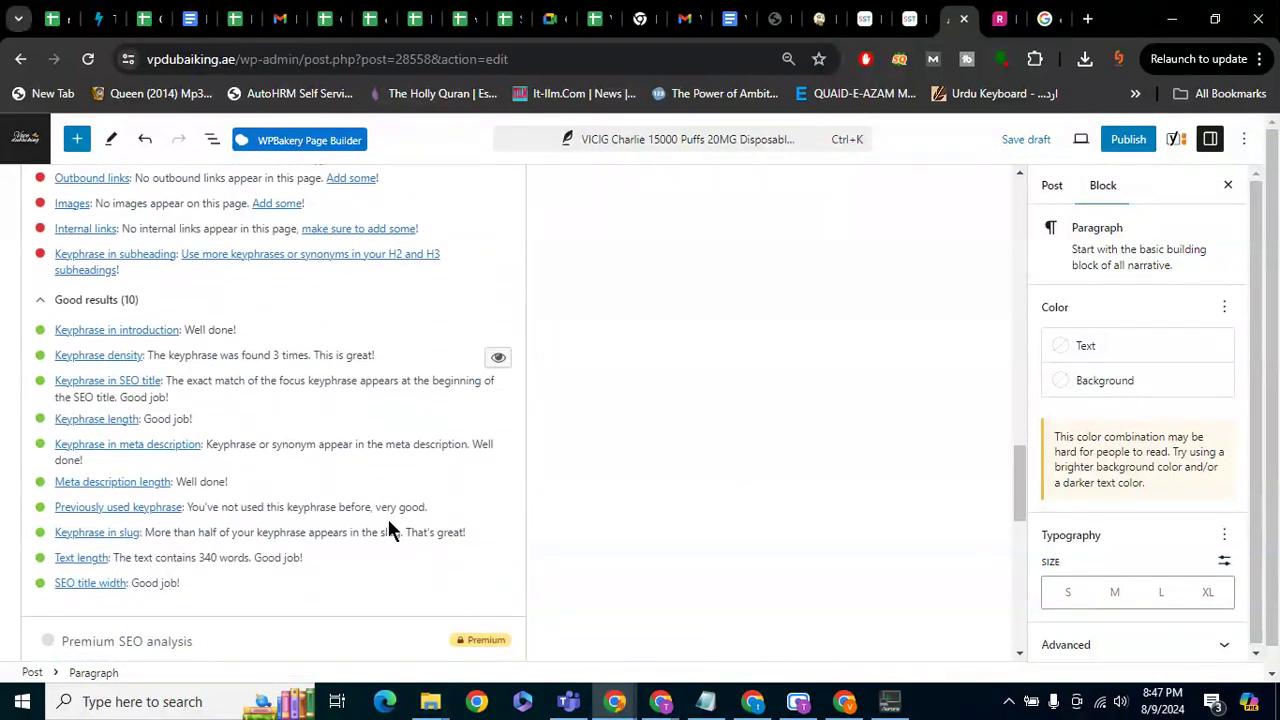
left_click_drag(320, 560, 112, 563)
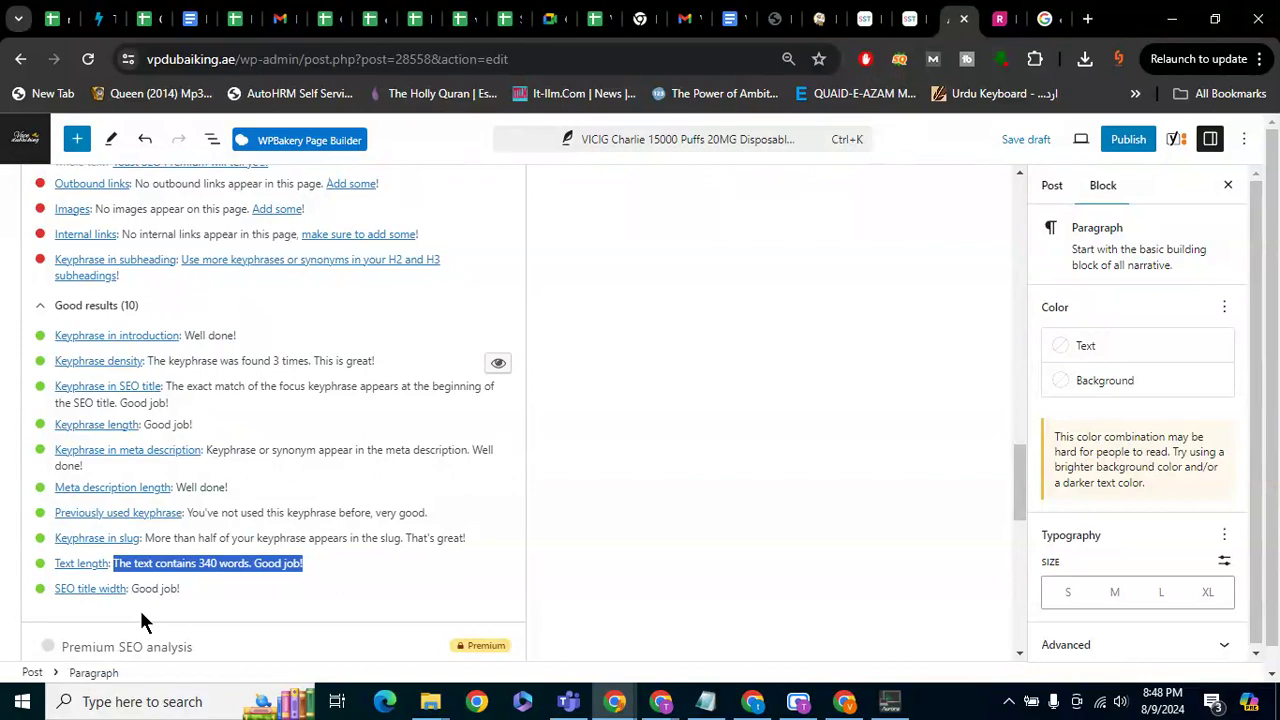
scroll(140, 620, "up", 5)
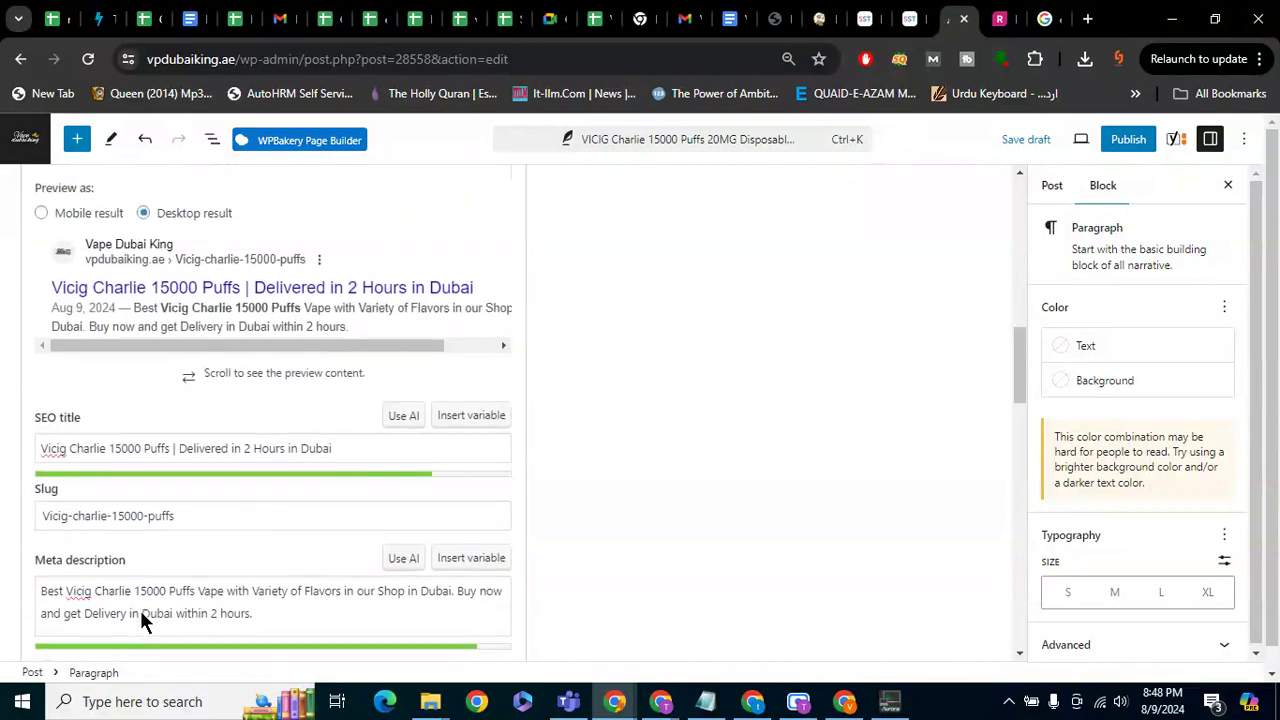
Copy the SEO title and try pasting it, leaving a stray 'v' at its end
left_click(433, 455)
key("ctrl+a")
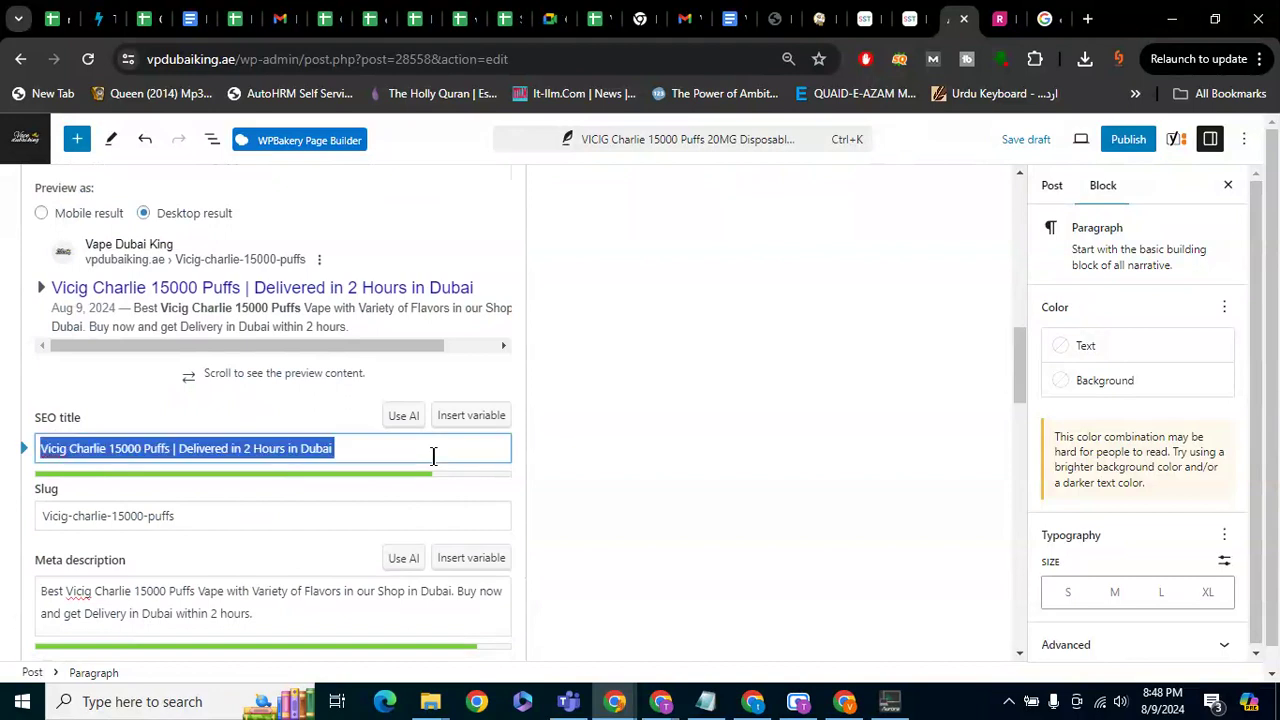
key("ctrl+c")
left_click(433, 455)
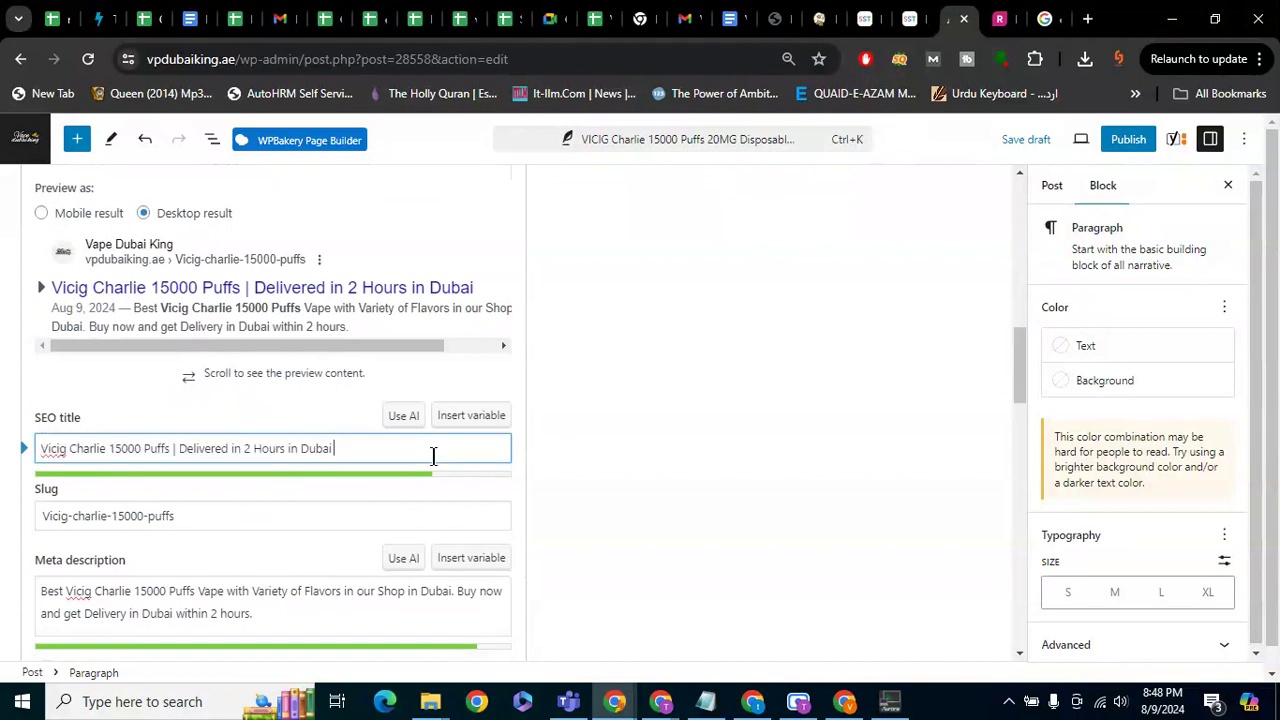
type("v")
key("ctrl+v")
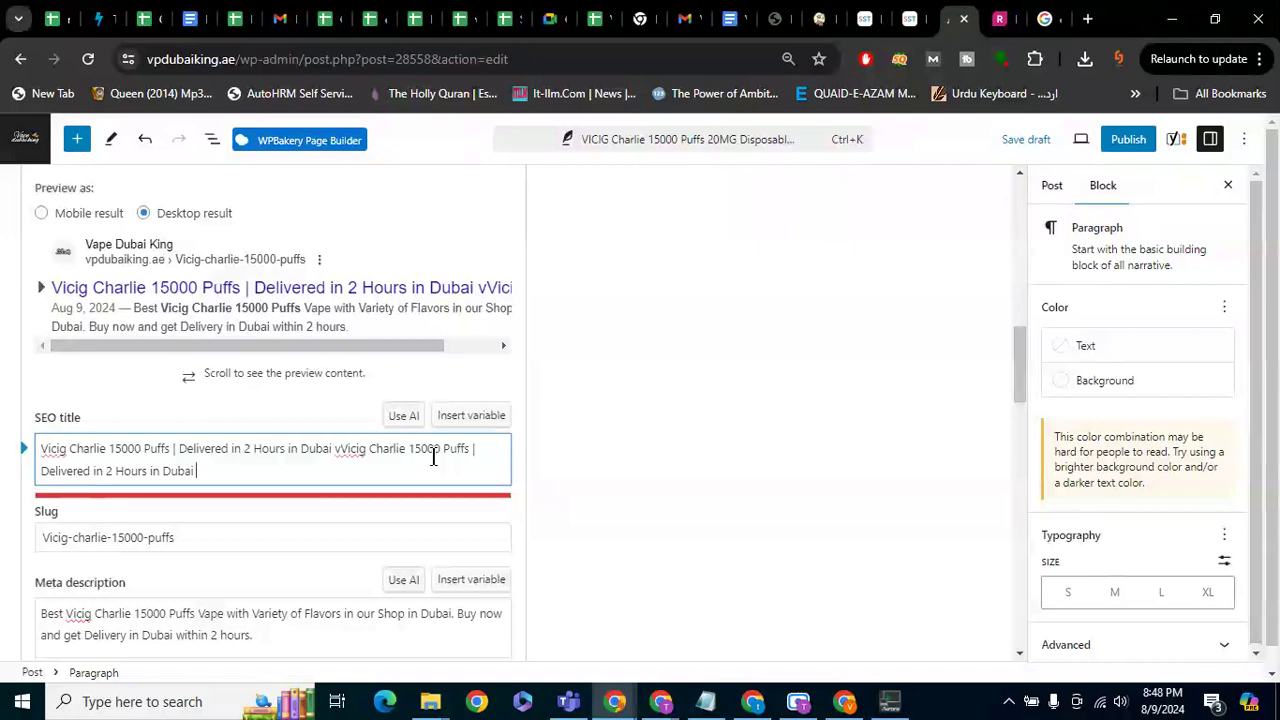
key("Escape")
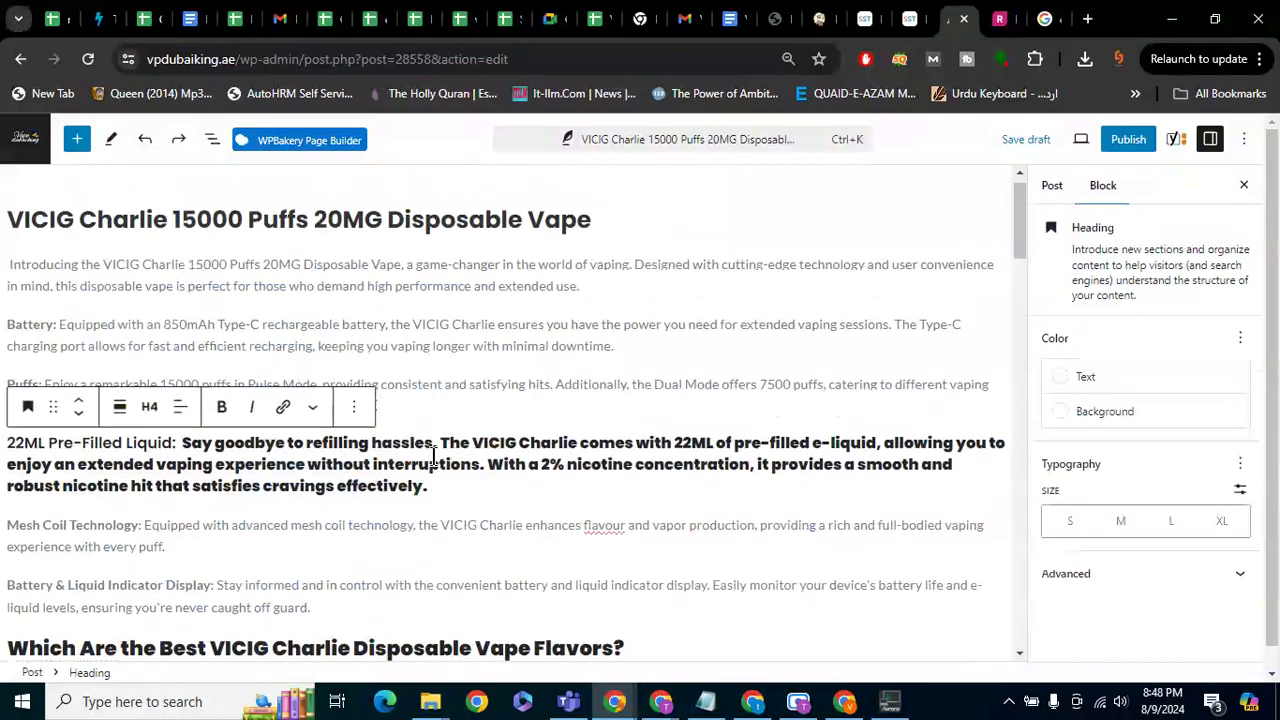
Transform the 22ML Pre-Filled Liquid heading block into a plain paragraph
left_click_drag(181, 443, 457, 494)
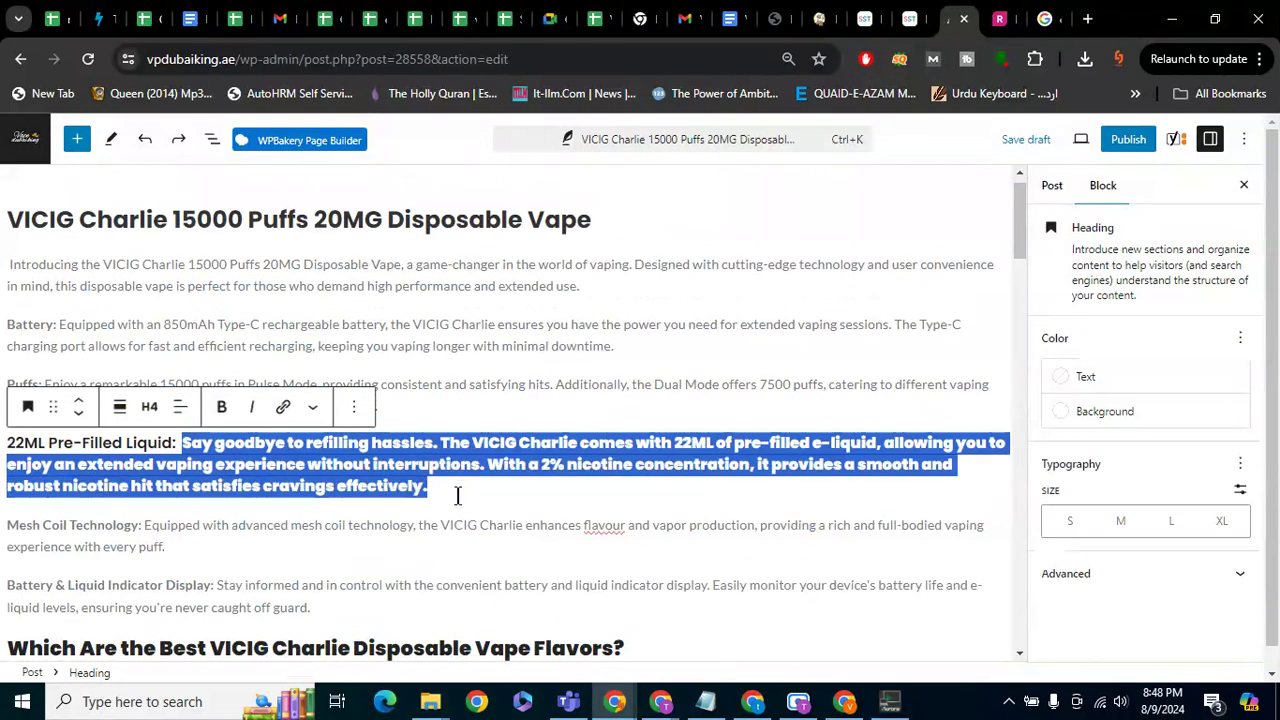
key("ctrl+a")
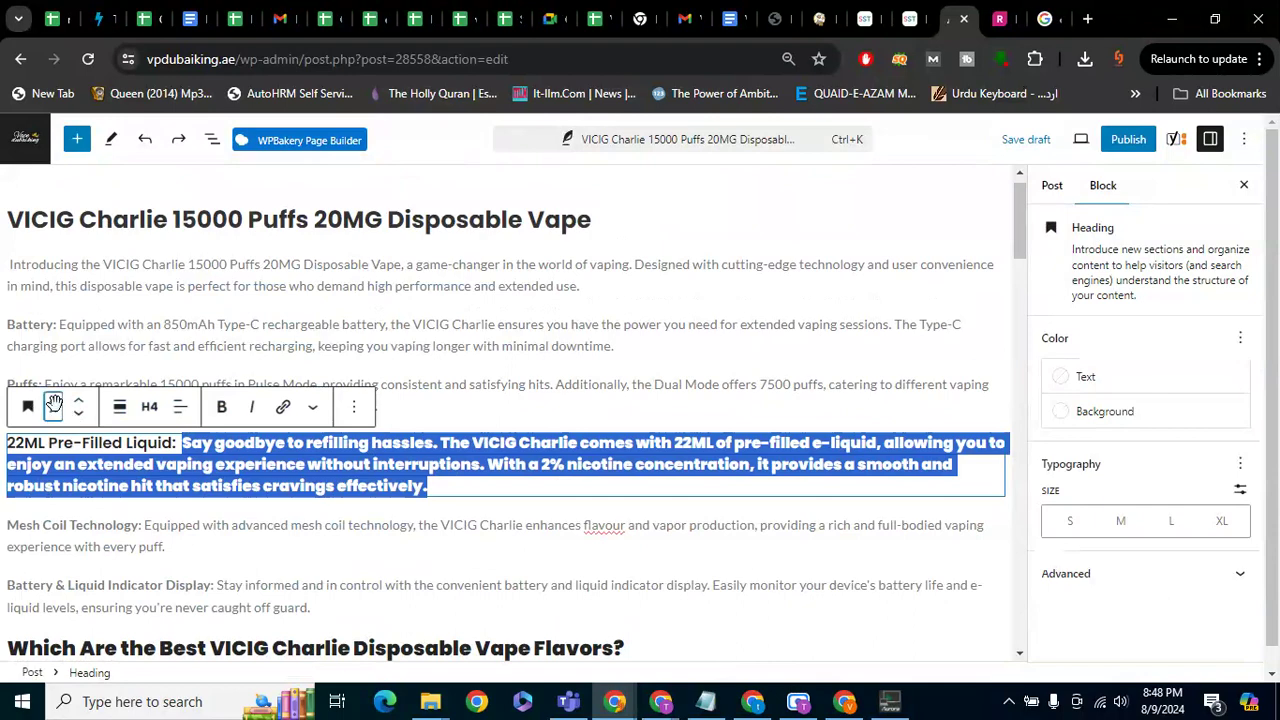
left_click(28, 405)
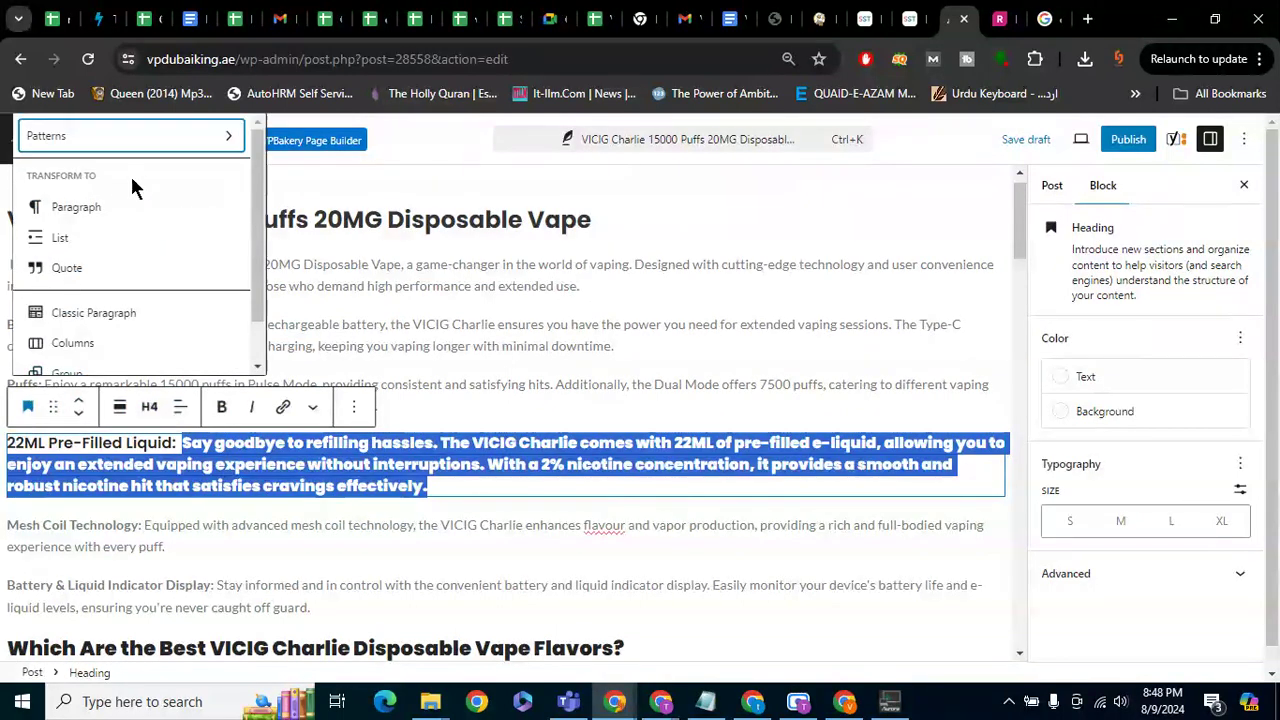
left_click(125, 208)
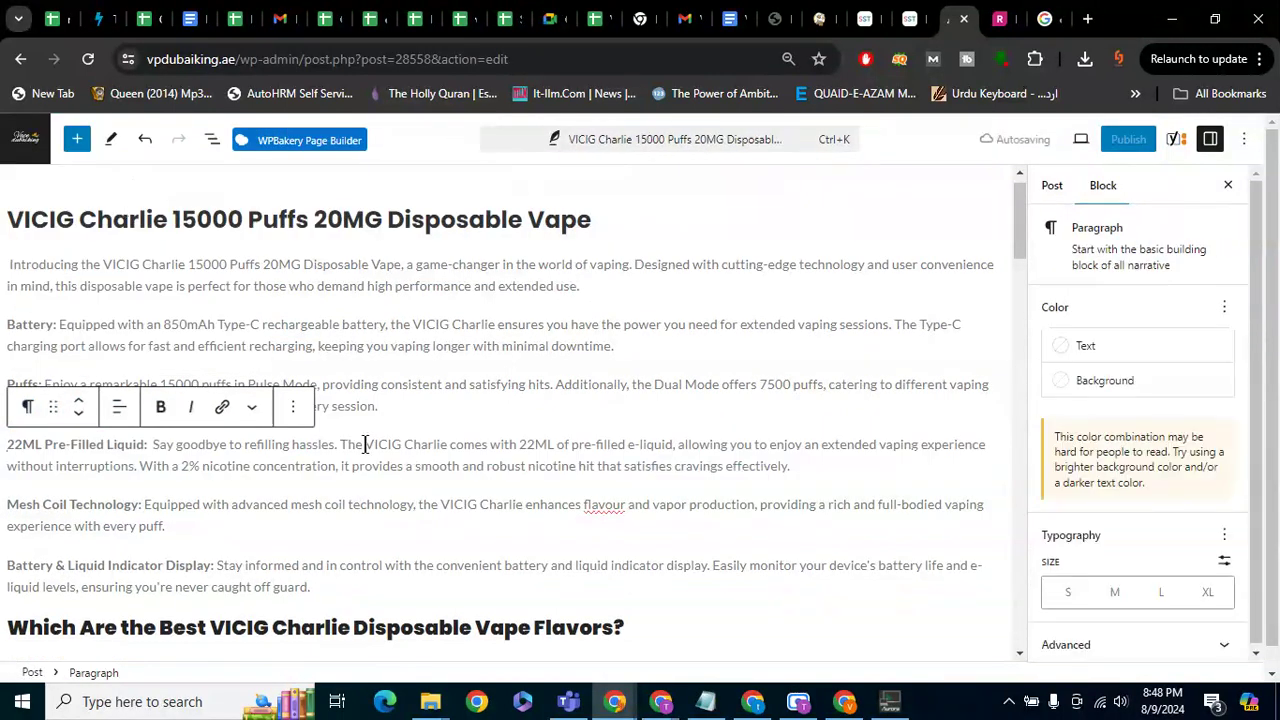
scroll(365, 443, "down", 3)
scroll(365, 443, "down", 10)
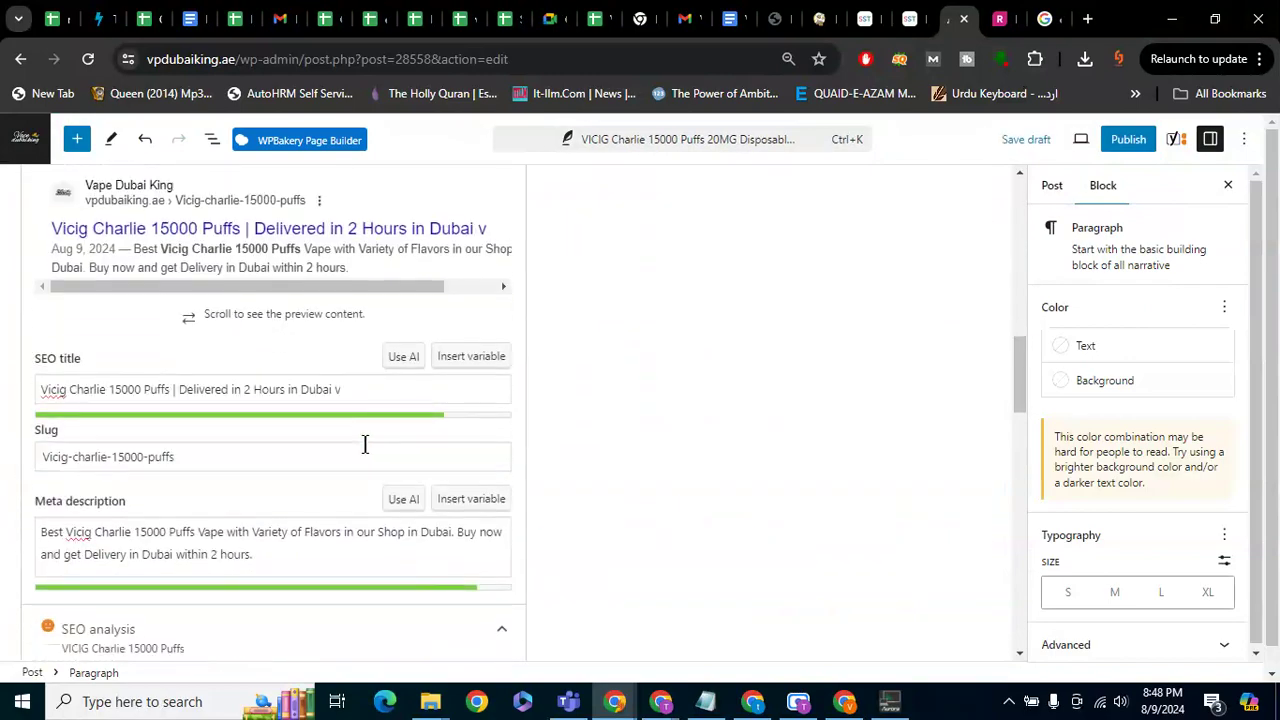
Delete the stray 'v' so the SEO title ends with 'Delivered in 2 Hours in Dubai'
scroll(274, 351, "up", 2)
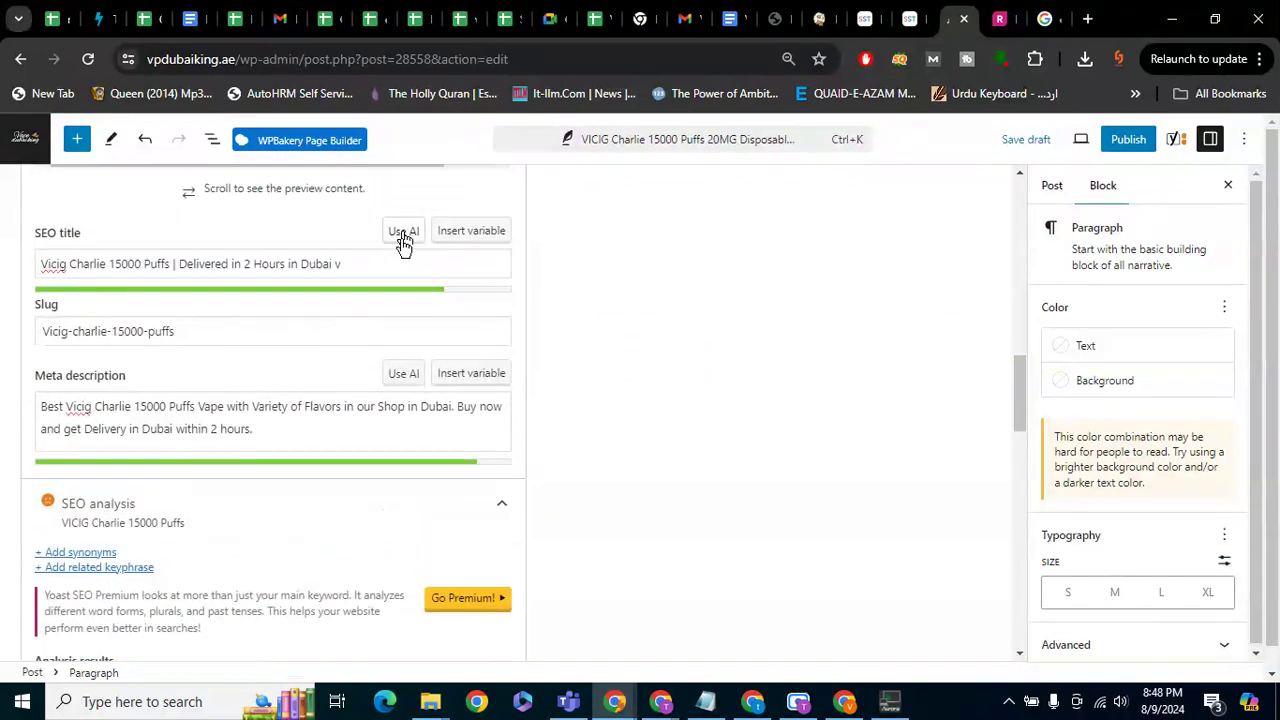
left_click(395, 263)
key("BackSpace")
left_click(686, 369)
scroll(686, 369, "down", 4)
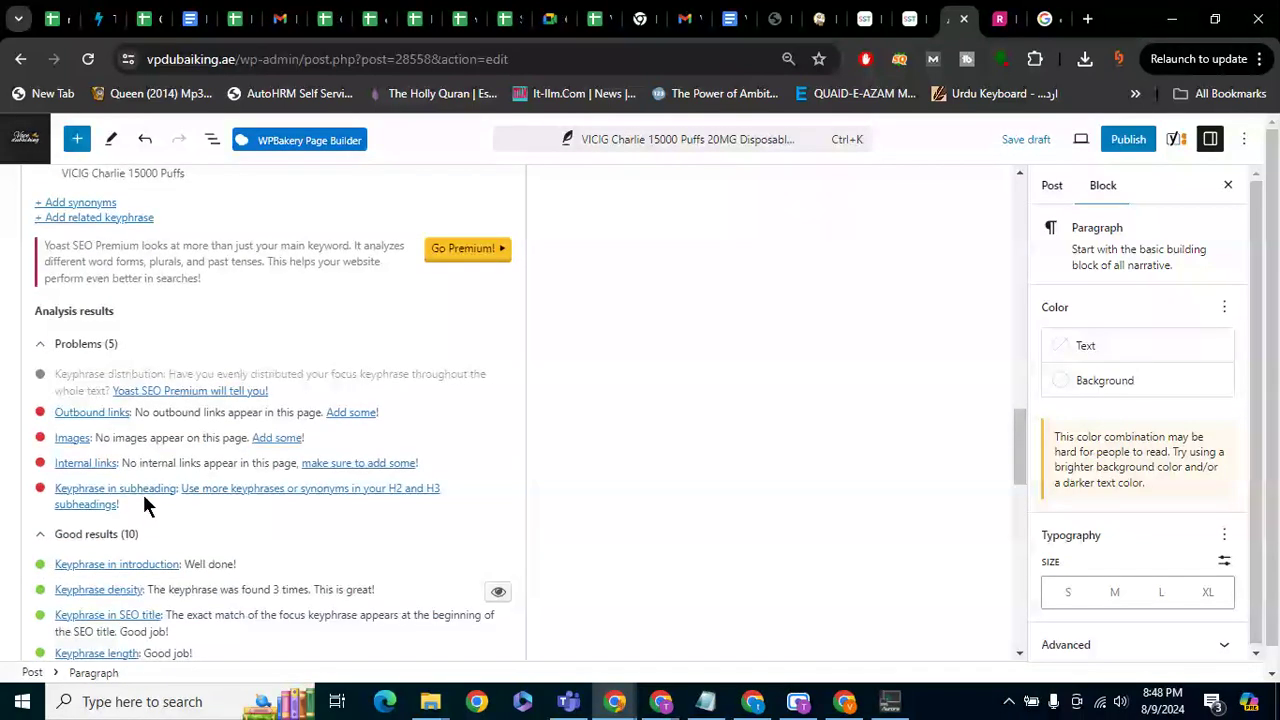
scroll(143, 494, "up", 10)
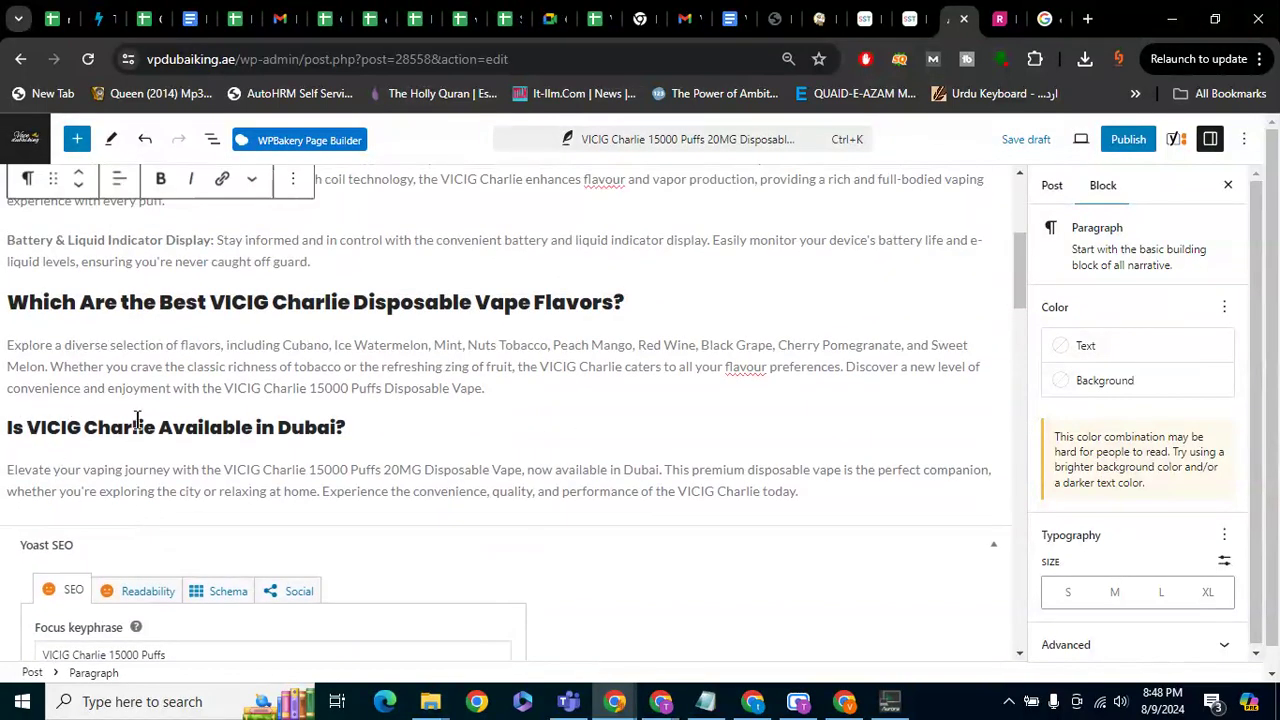
left_click(156, 427)
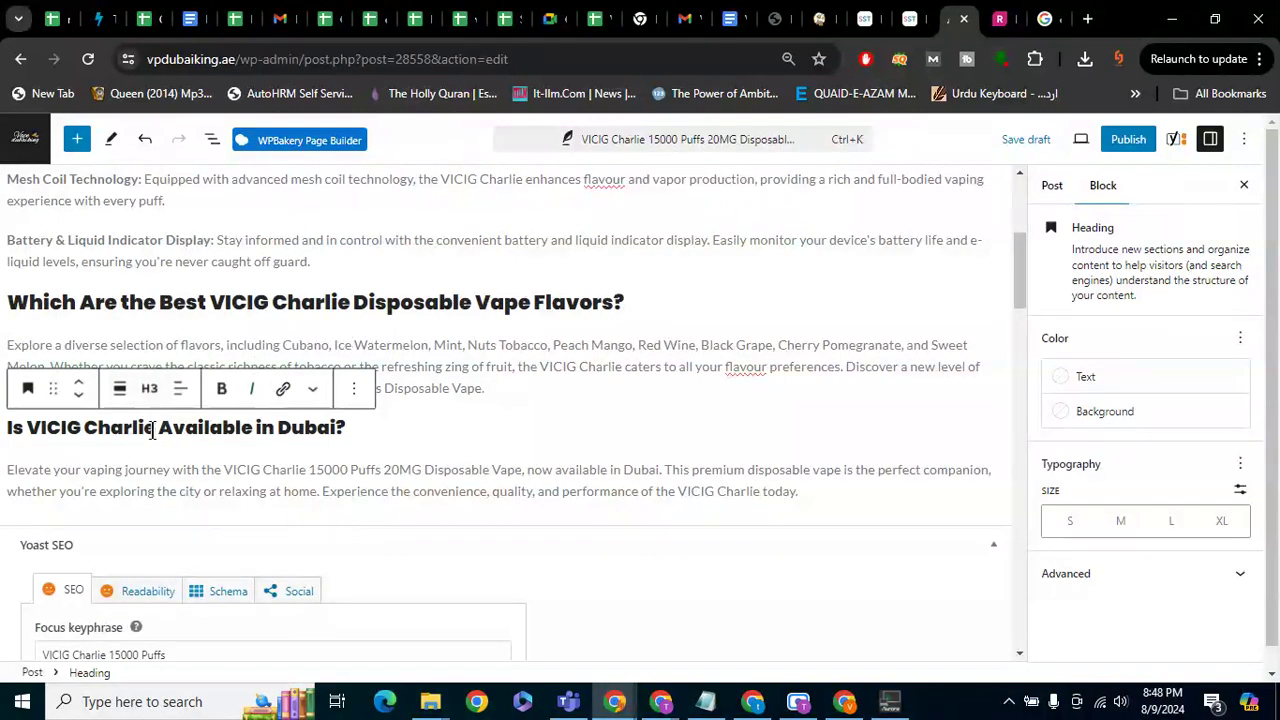
left_click_drag(156, 428, 31, 432)
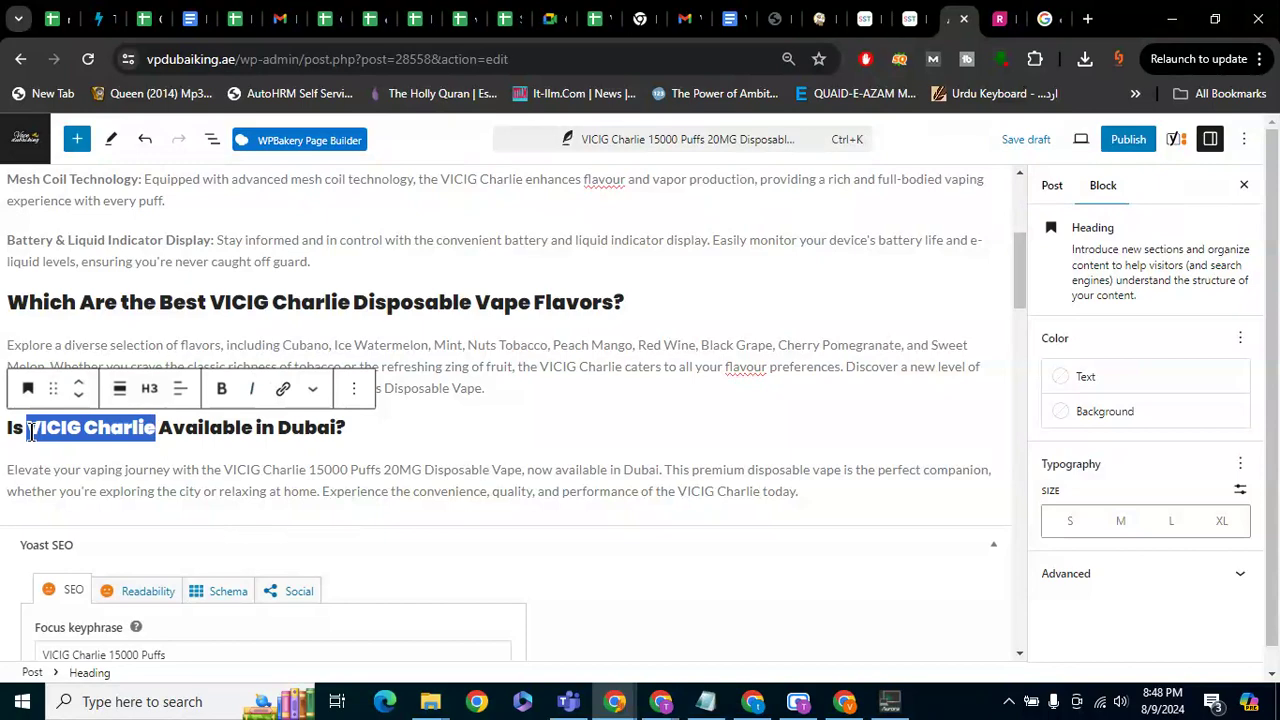
scroll(206, 465, "down", 3)
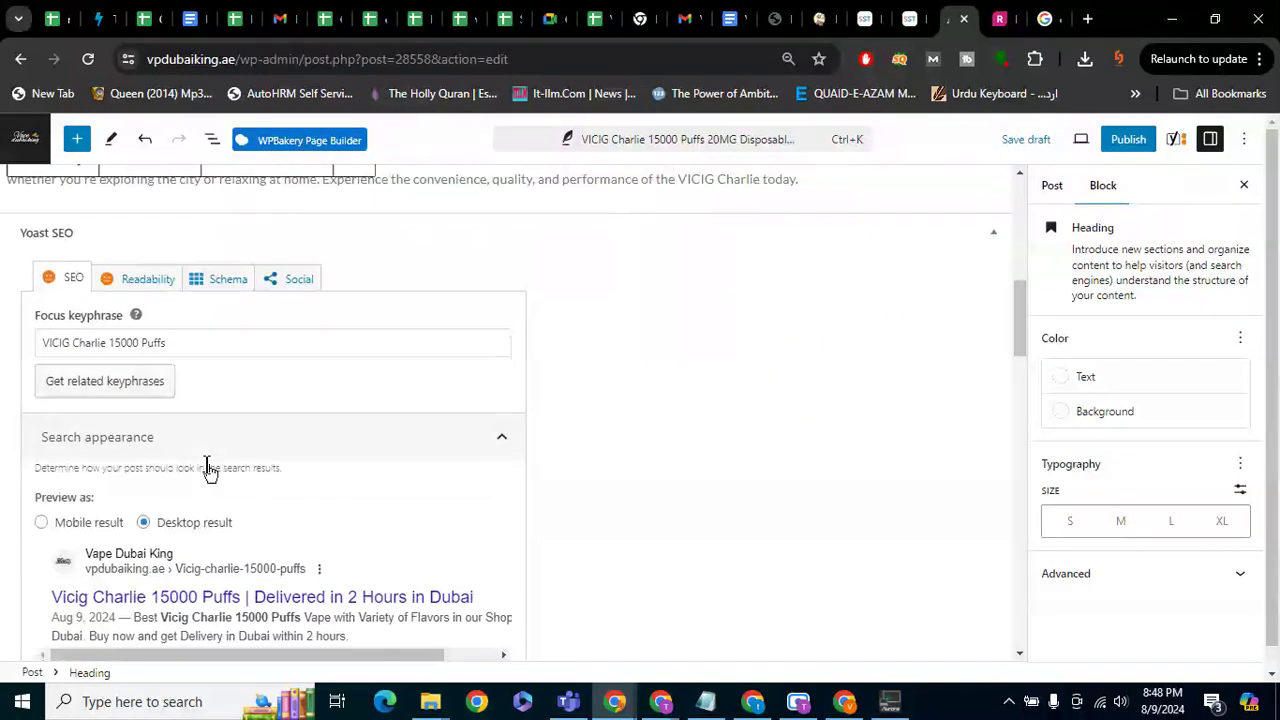
scroll(190, 400, "down", 5)
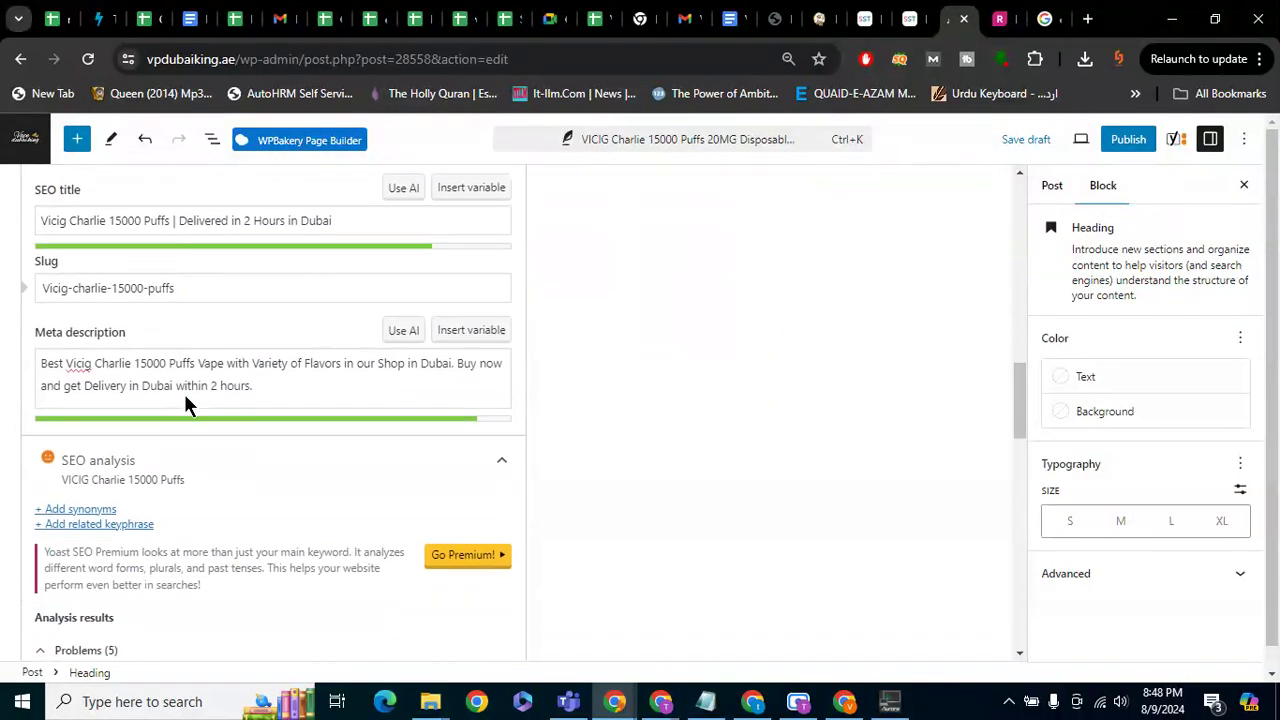
scroll(184, 396, "down", 3)
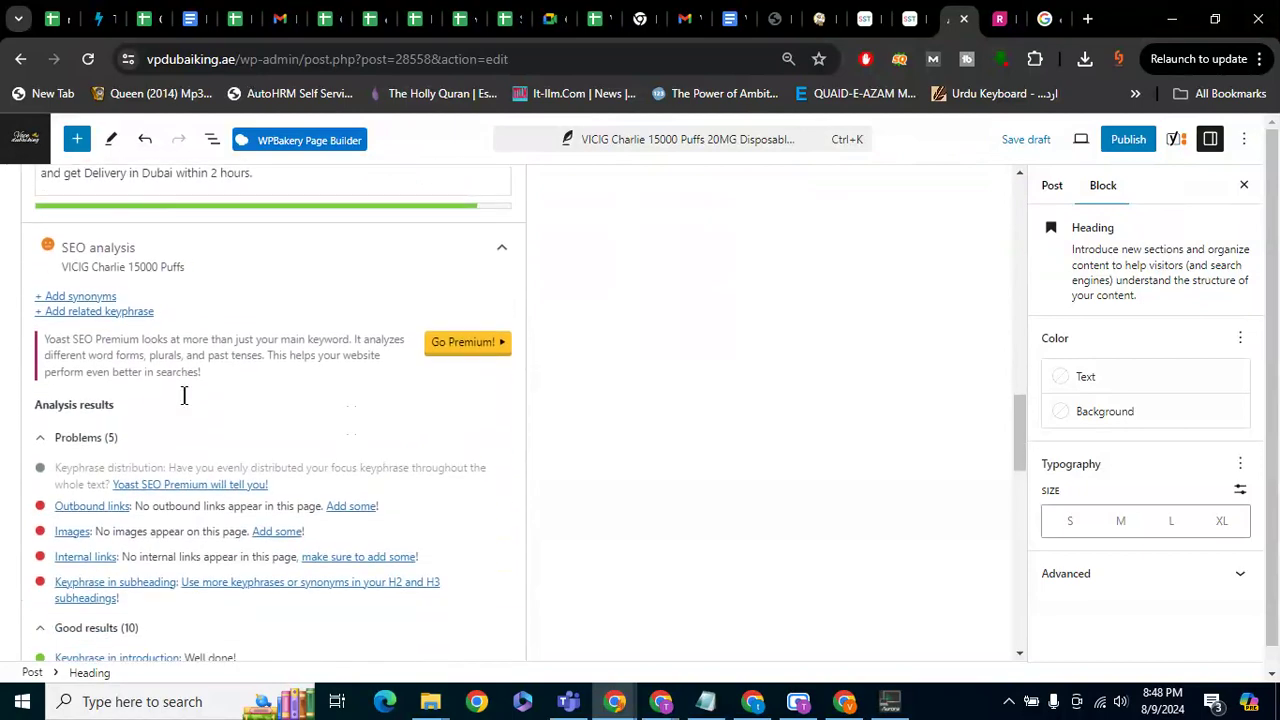
left_click(82, 341)
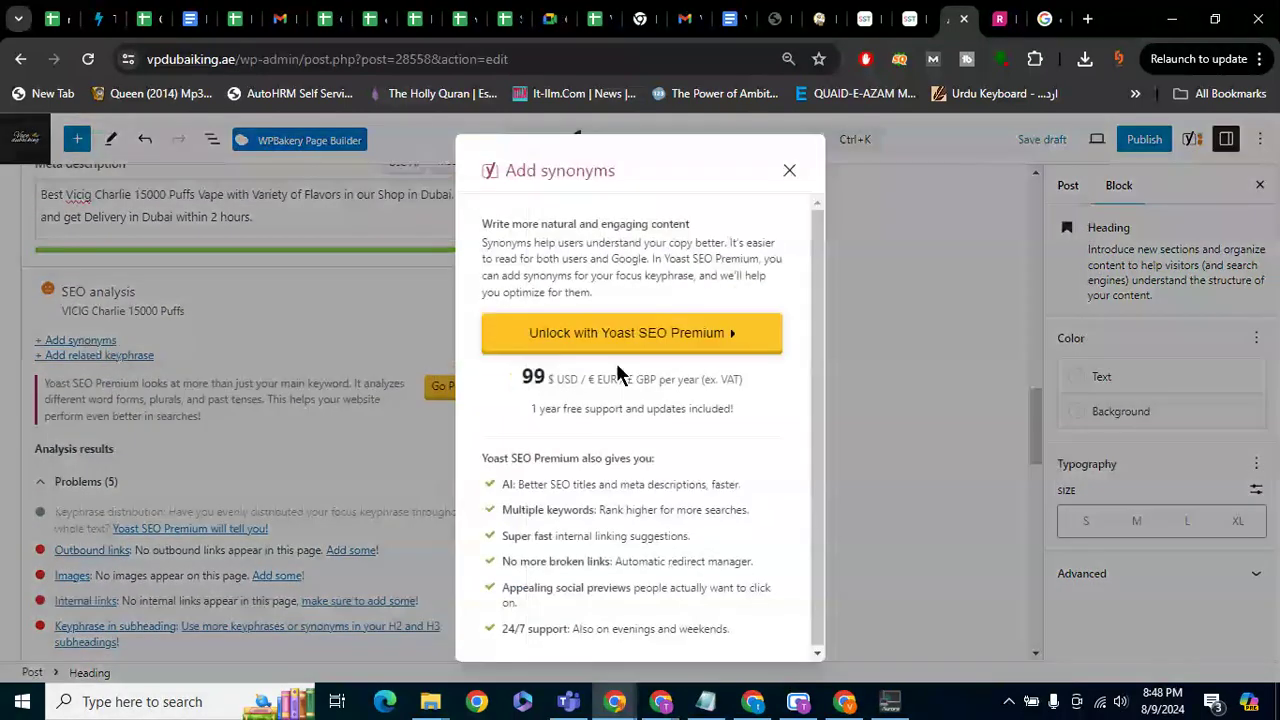
left_click(789, 170)
scroll(463, 320, "up", 1)
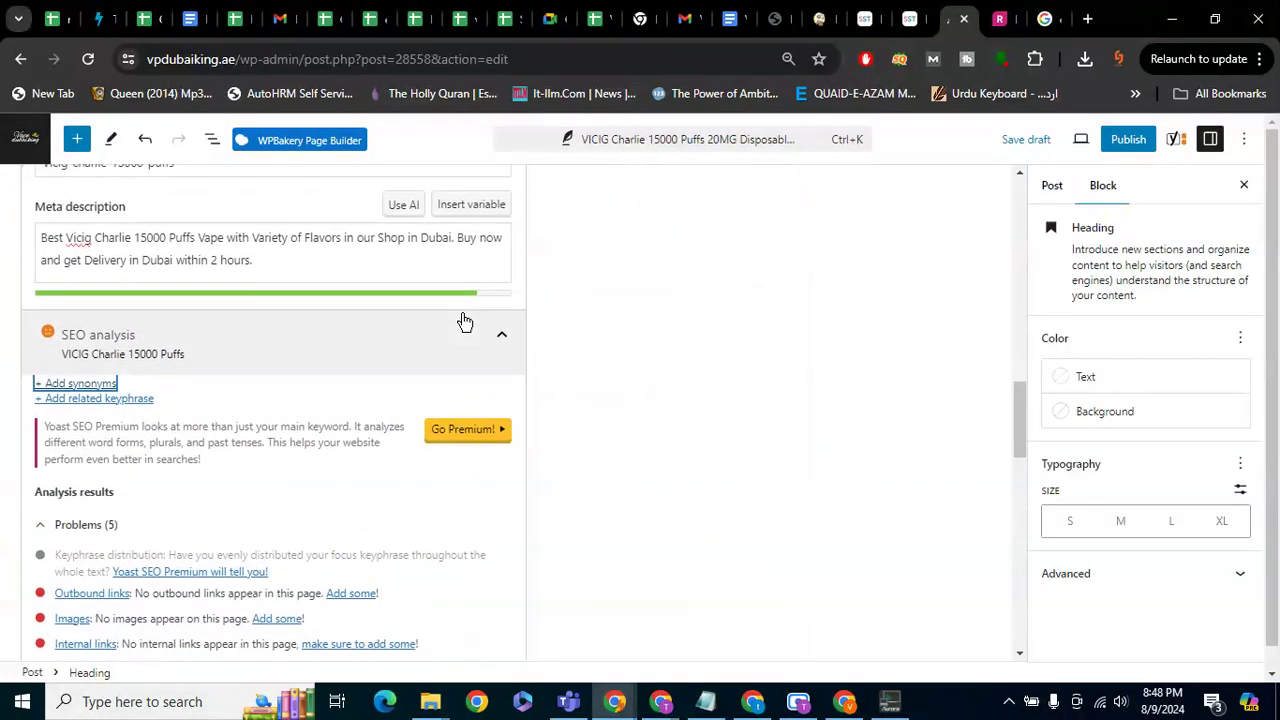
scroll(275, 527, "down", 2)
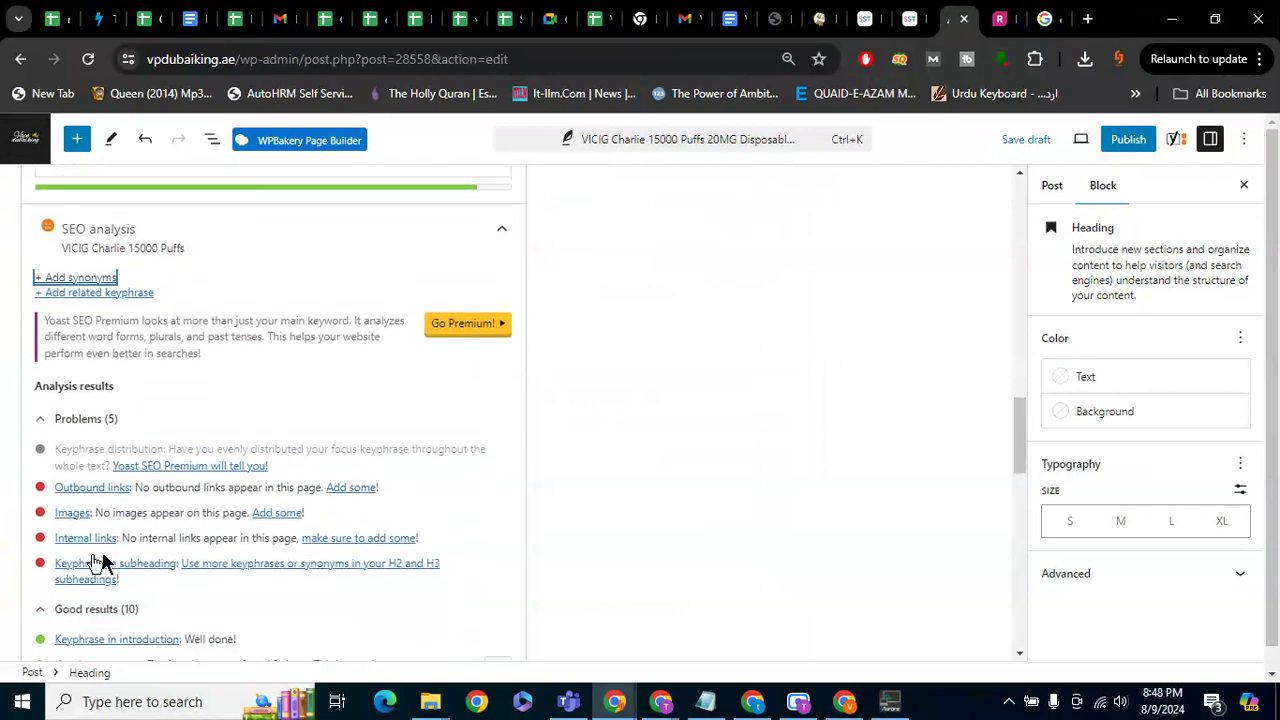
scroll(420, 367, "up", 10)
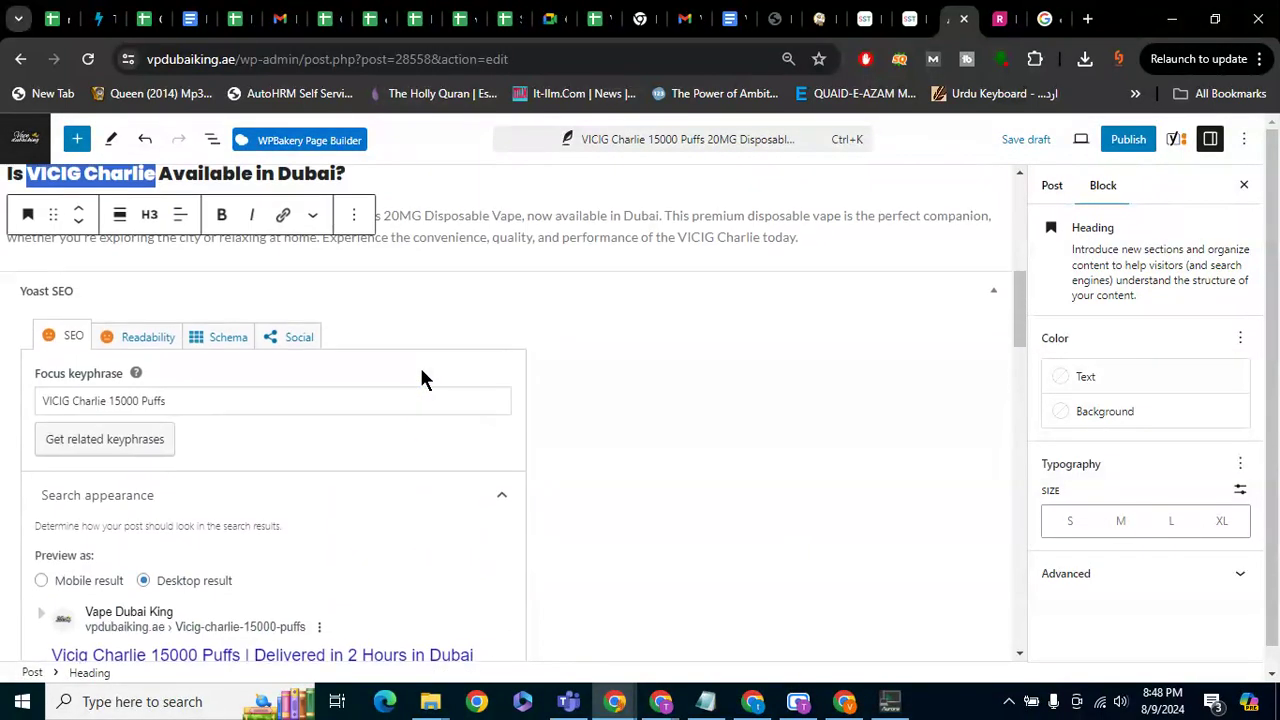
Insert '15000 Puffs' after 'Charlie' in the Dubai heading, fixing the typos and capital P
left_click(380, 545)
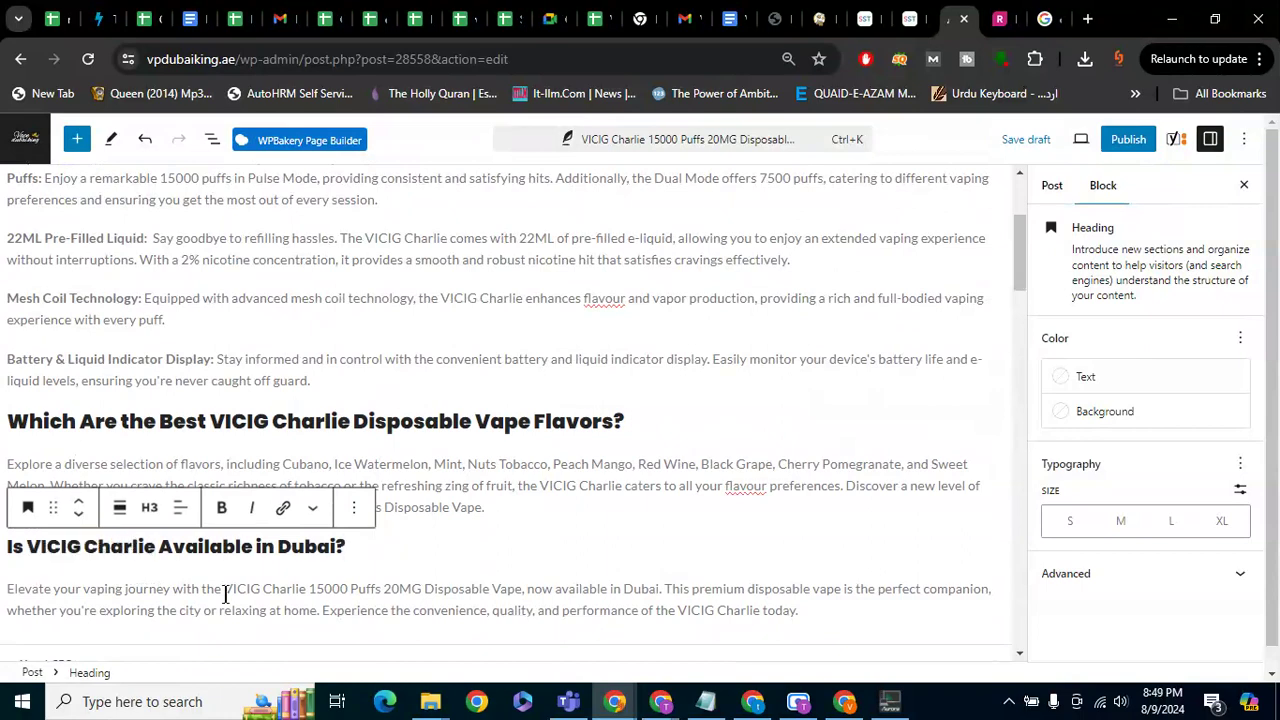
type("15000 puddsa")
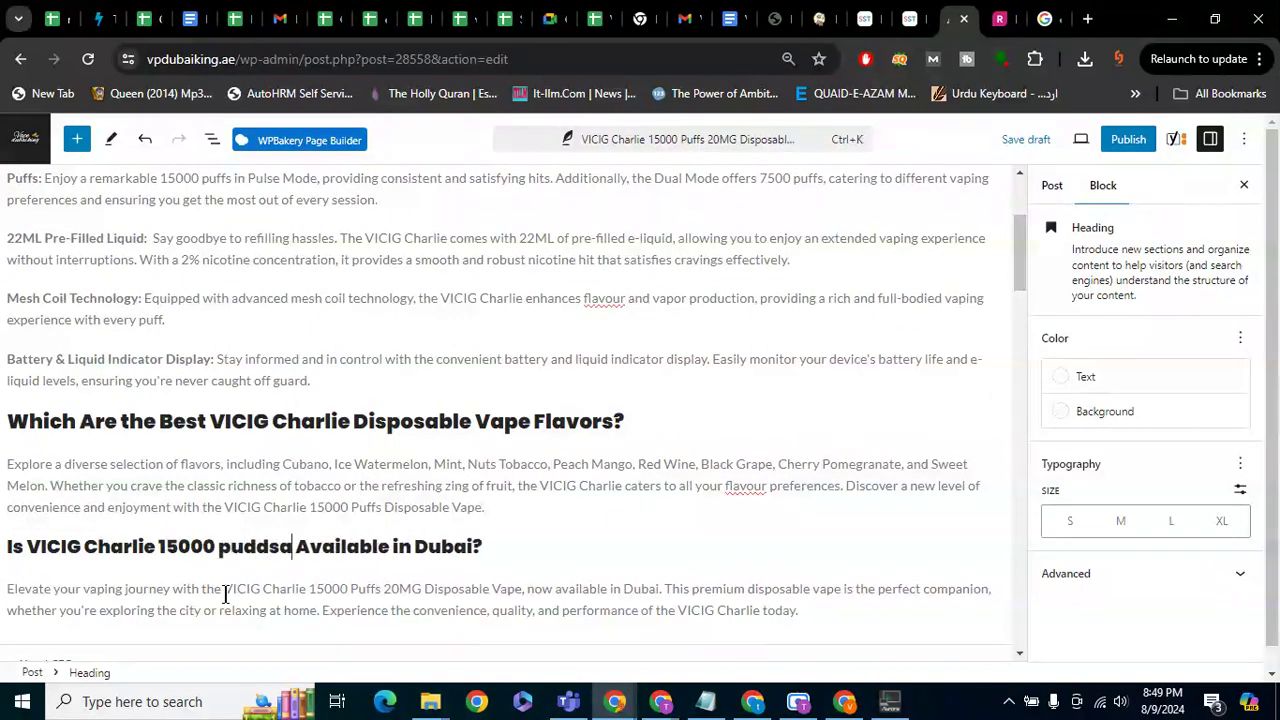
key("BackSpace")
key("BackSpace")
key("BackSpace")
key("BackSpace")
type("ffs")
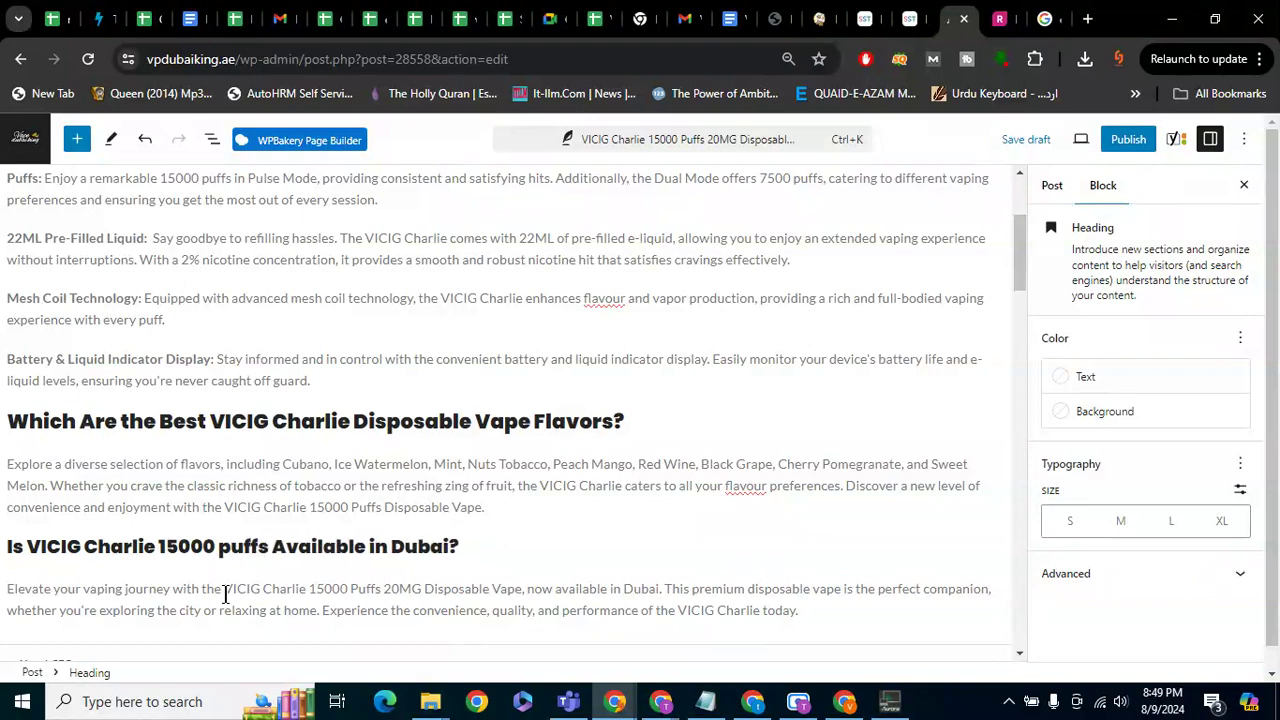
key("Left")
key("Left")
key("Left")
key("Left")
key("BackSpace")
type("P")
left_click_drag(472, 547, 5, 548)
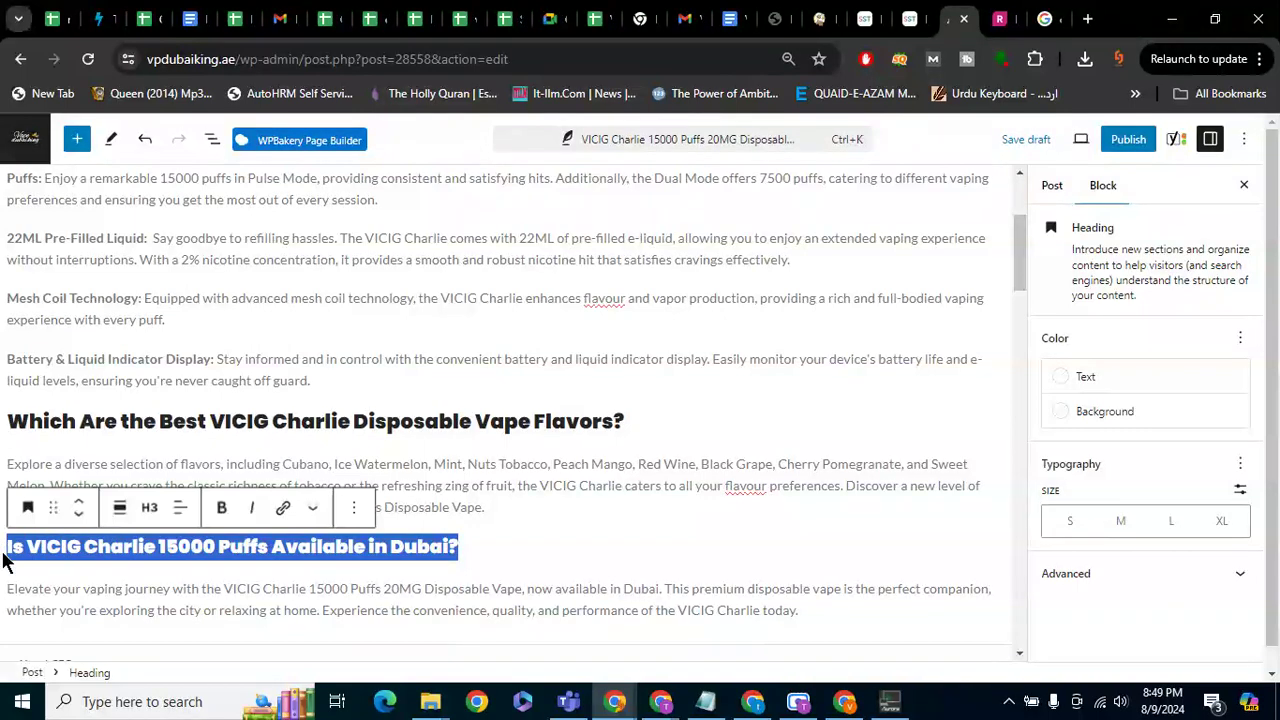
left_click(557, 540)
scroll(557, 537, "down", 10)
scroll(557, 537, "down", 6)
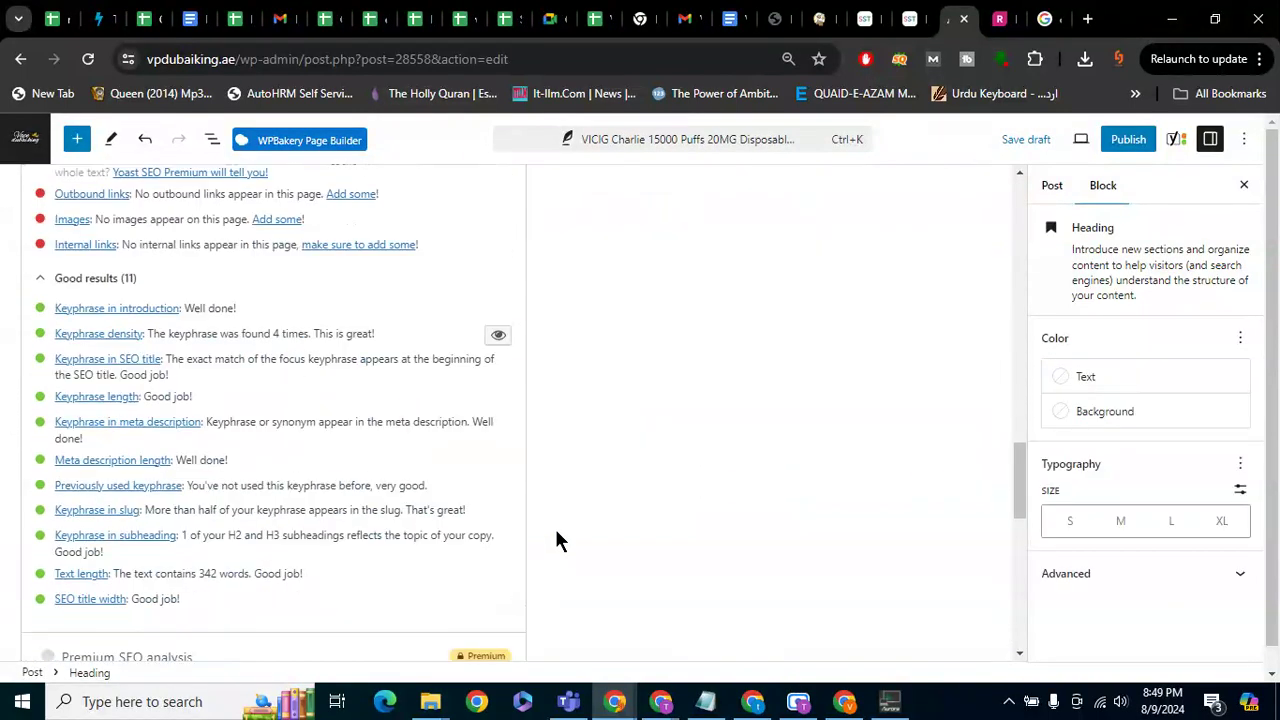
scroll(557, 537, "up", 3)
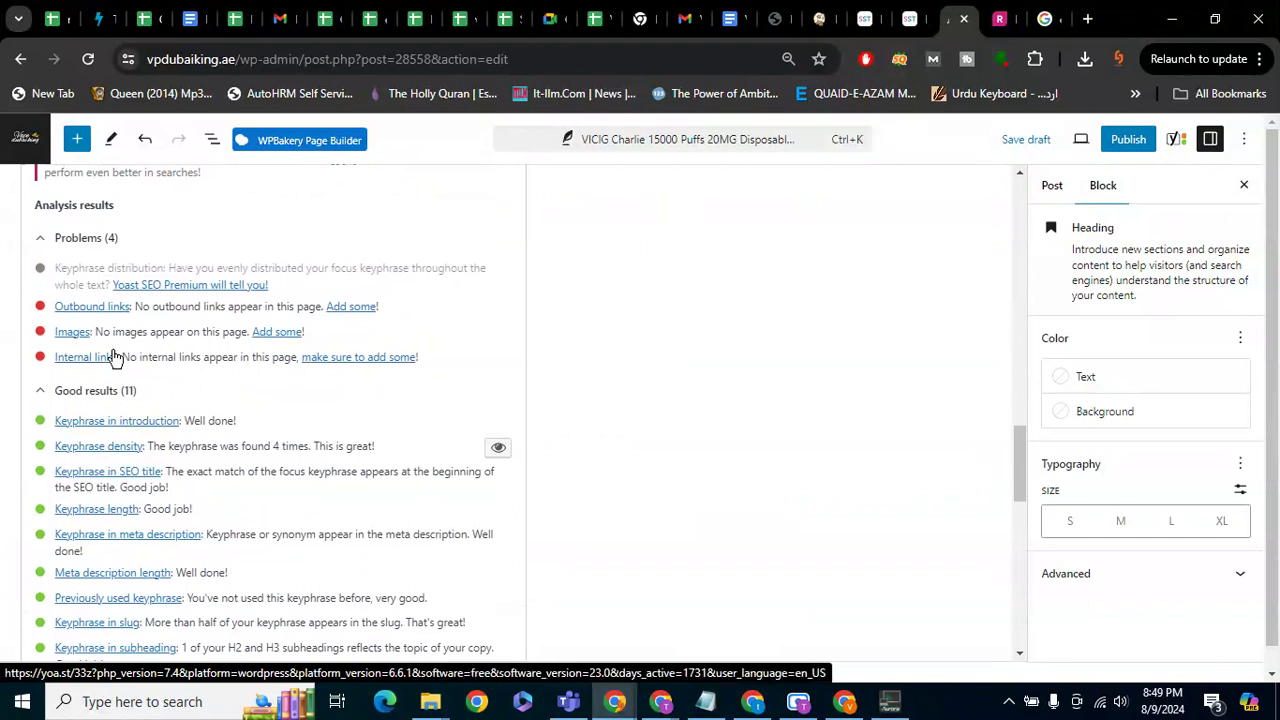
scroll(304, 475, "down", 1)
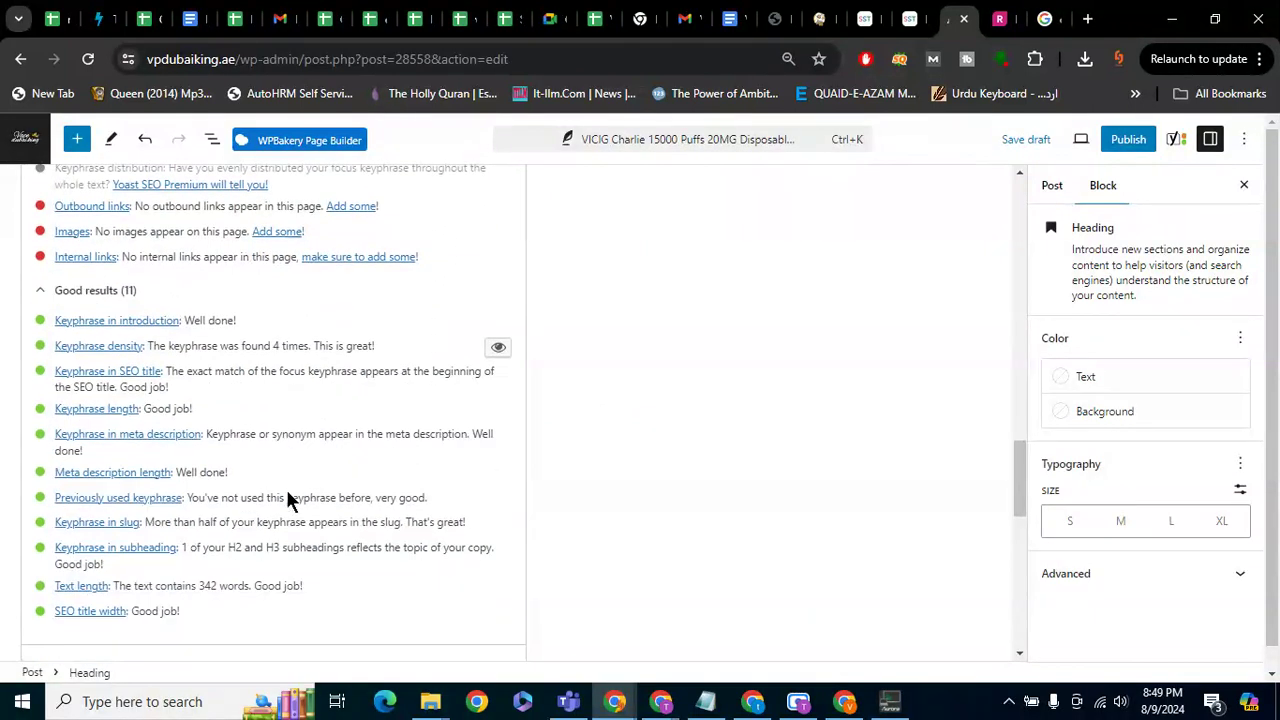
scroll(389, 543, "up", 4)
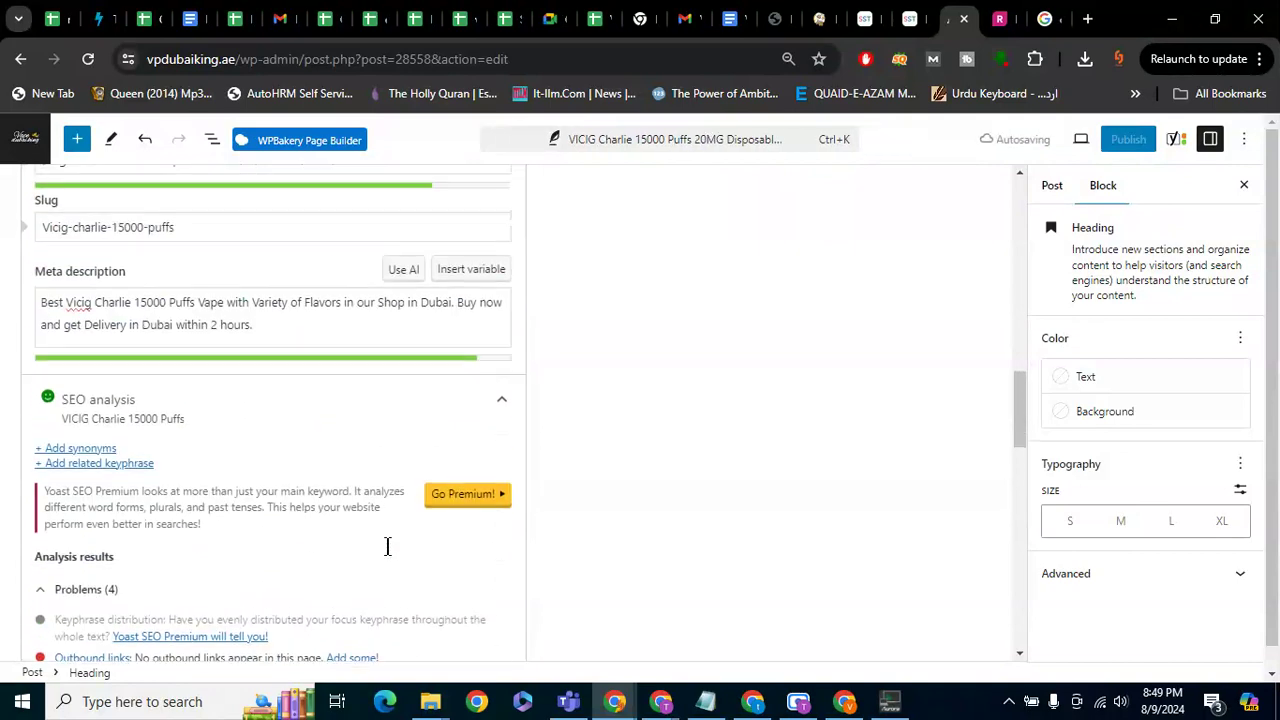
scroll(388, 546, "down", 1)
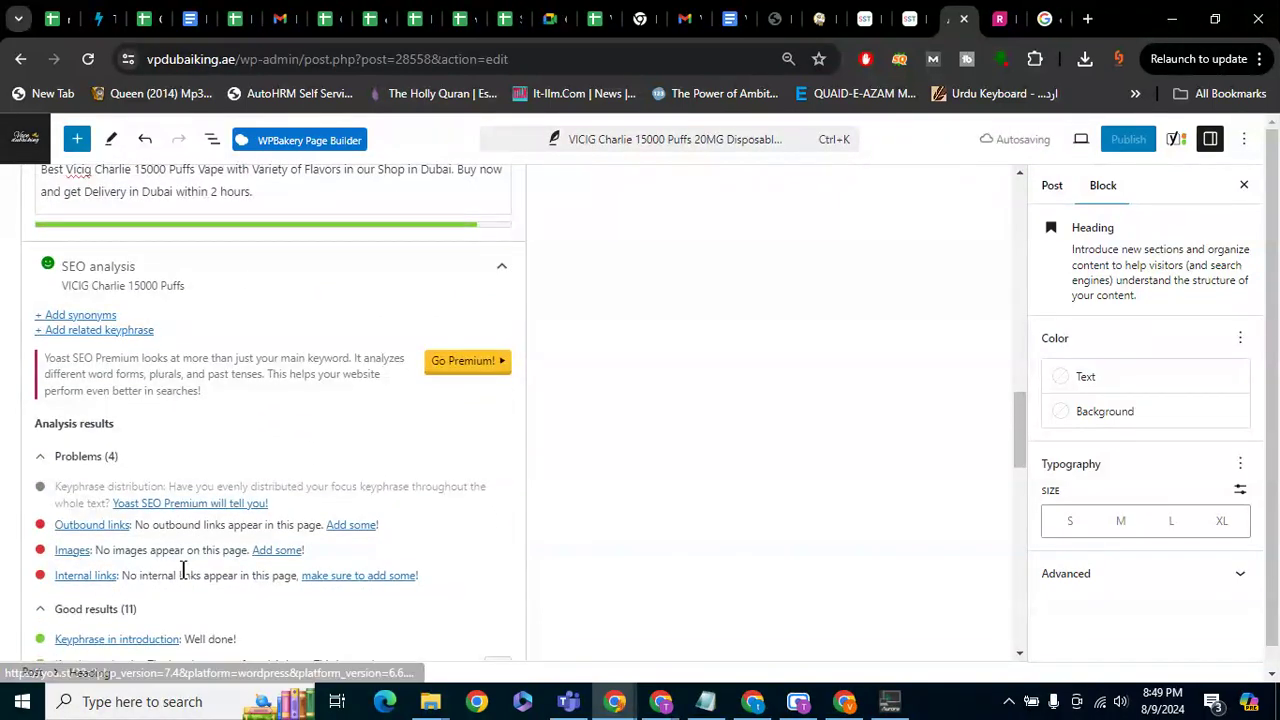
scroll(232, 484, "up", 10)
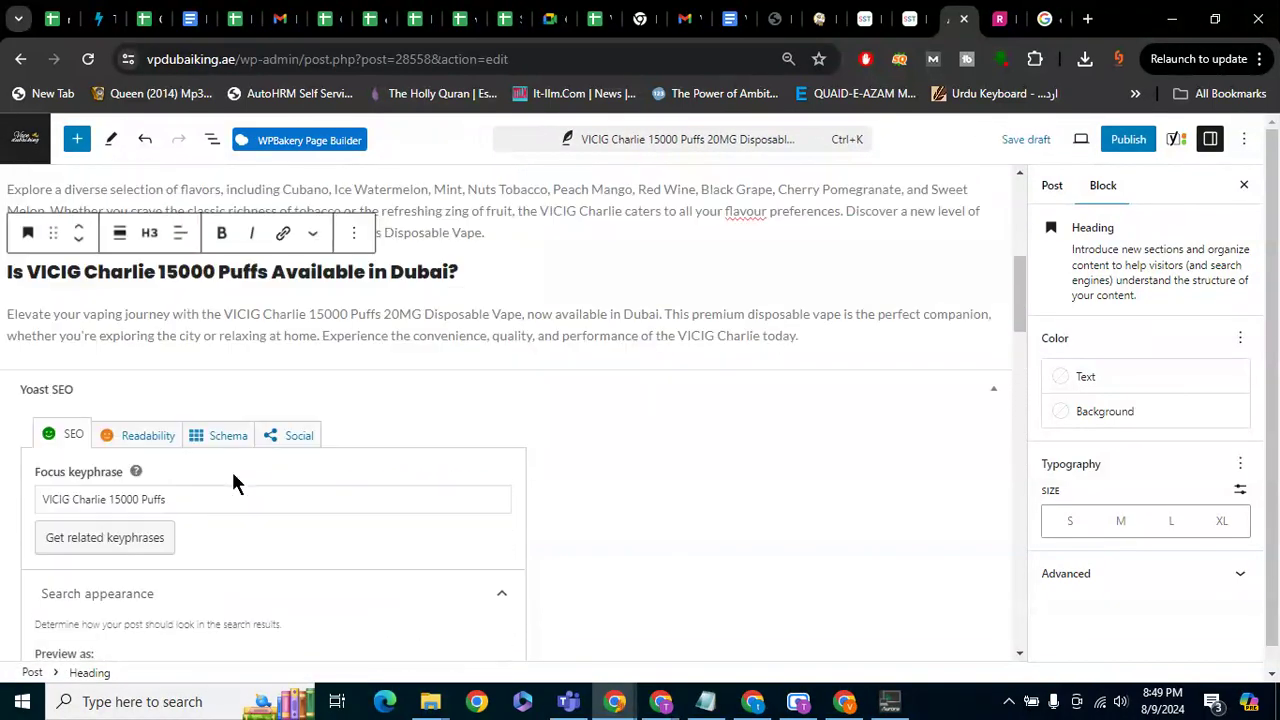
scroll(236, 483, "down", 1)
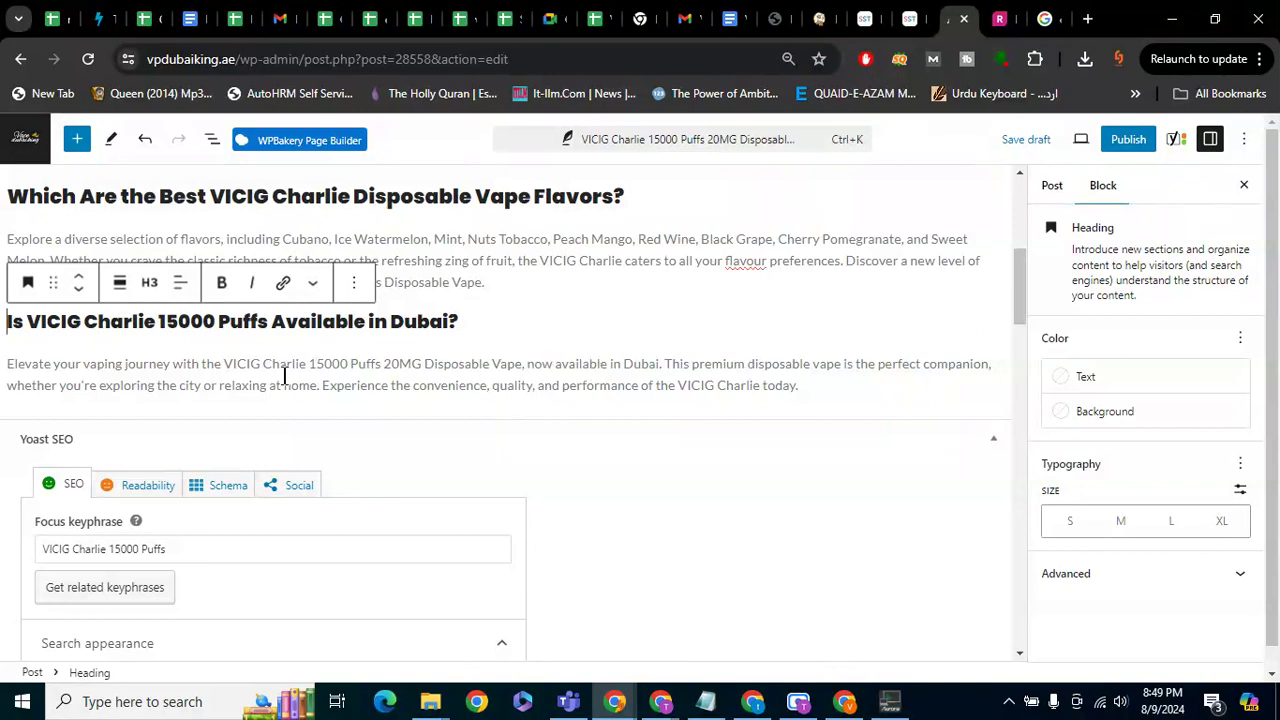
left_click_drag(224, 364, 386, 364)
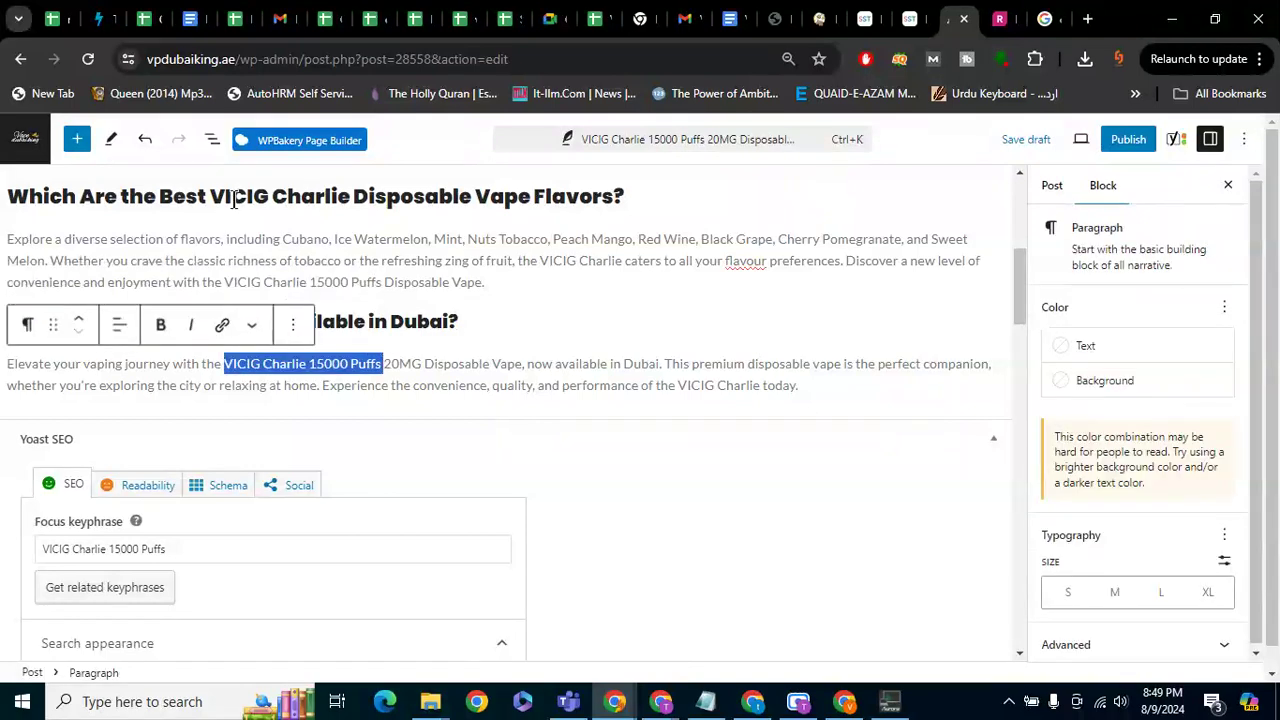
left_click_drag(178, 240, 647, 242)
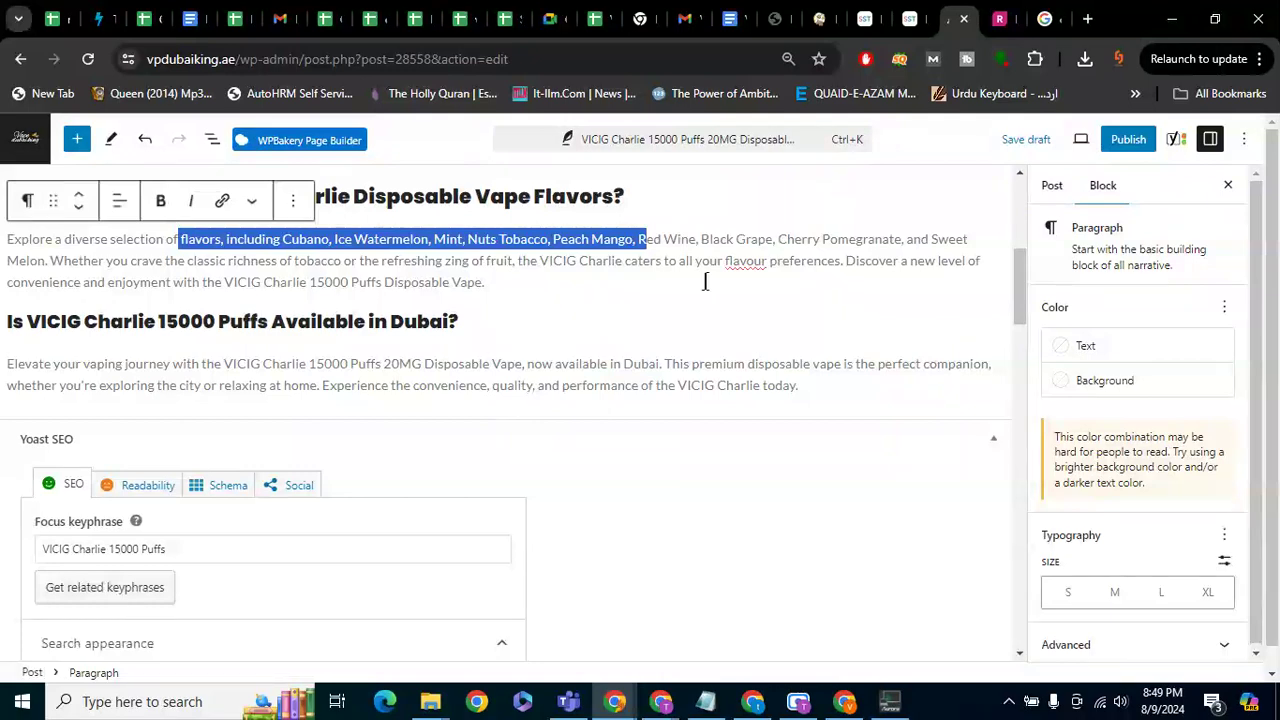
scroll(489, 323, "up", 2)
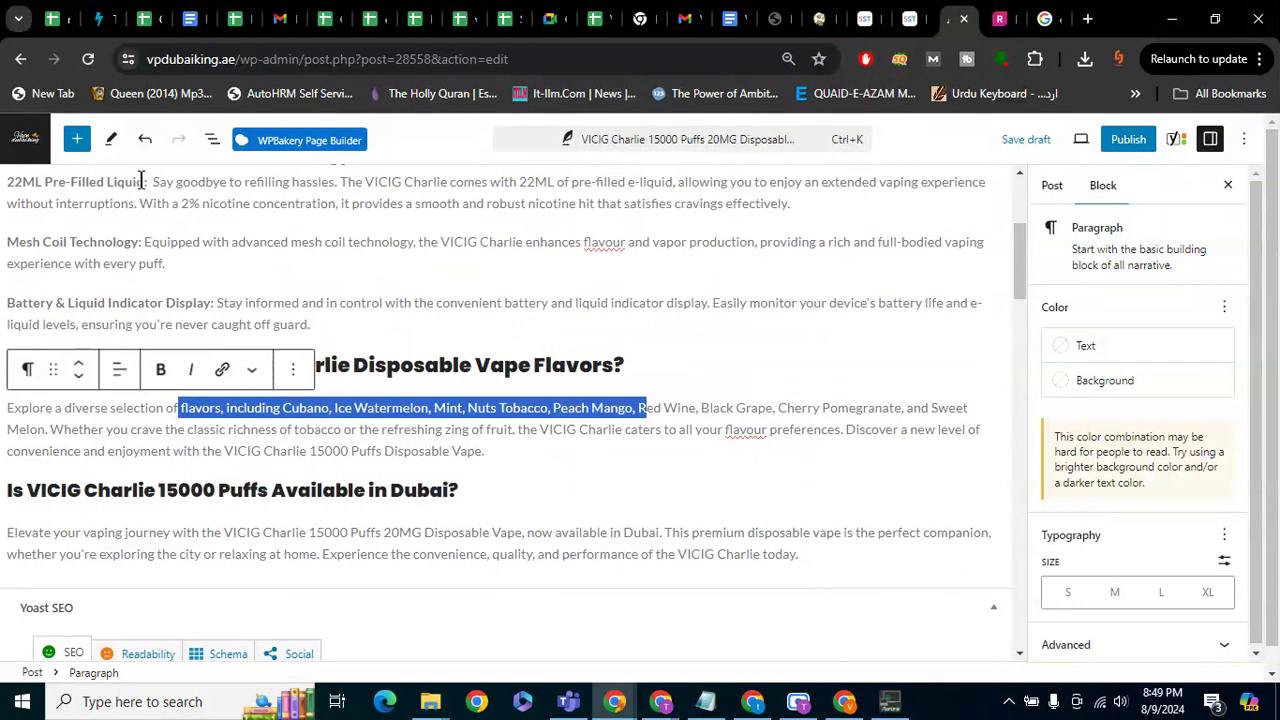
scroll(474, 236, "up", 2)
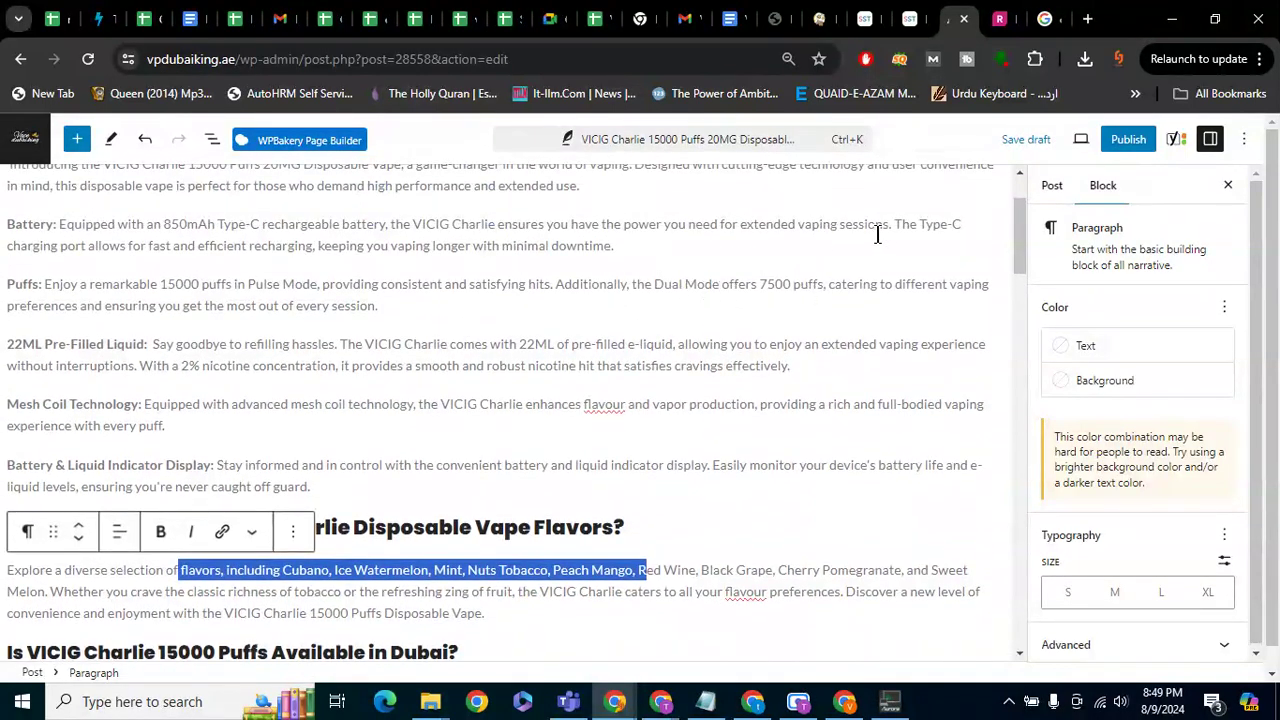
scroll(74, 265, "up", 2)
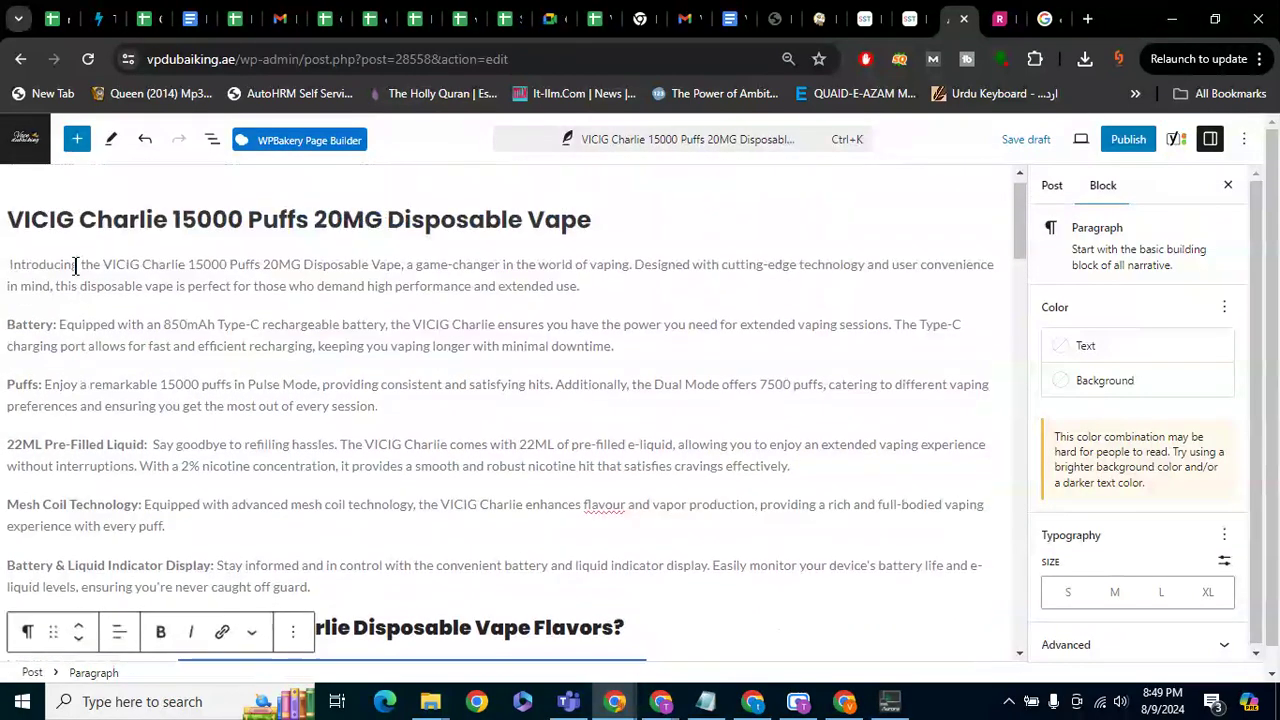
scroll(728, 312, "up", 1)
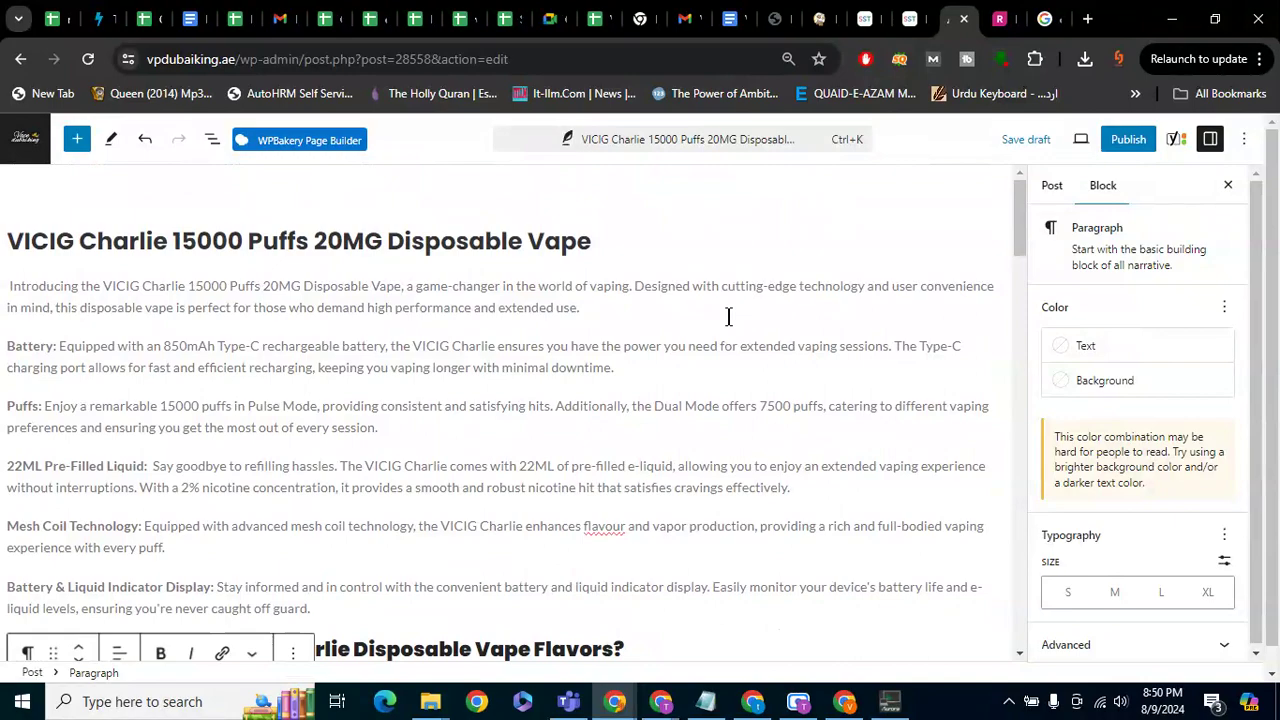
scroll(668, 336, "down", 3)
scroll(668, 330, "down", 3)
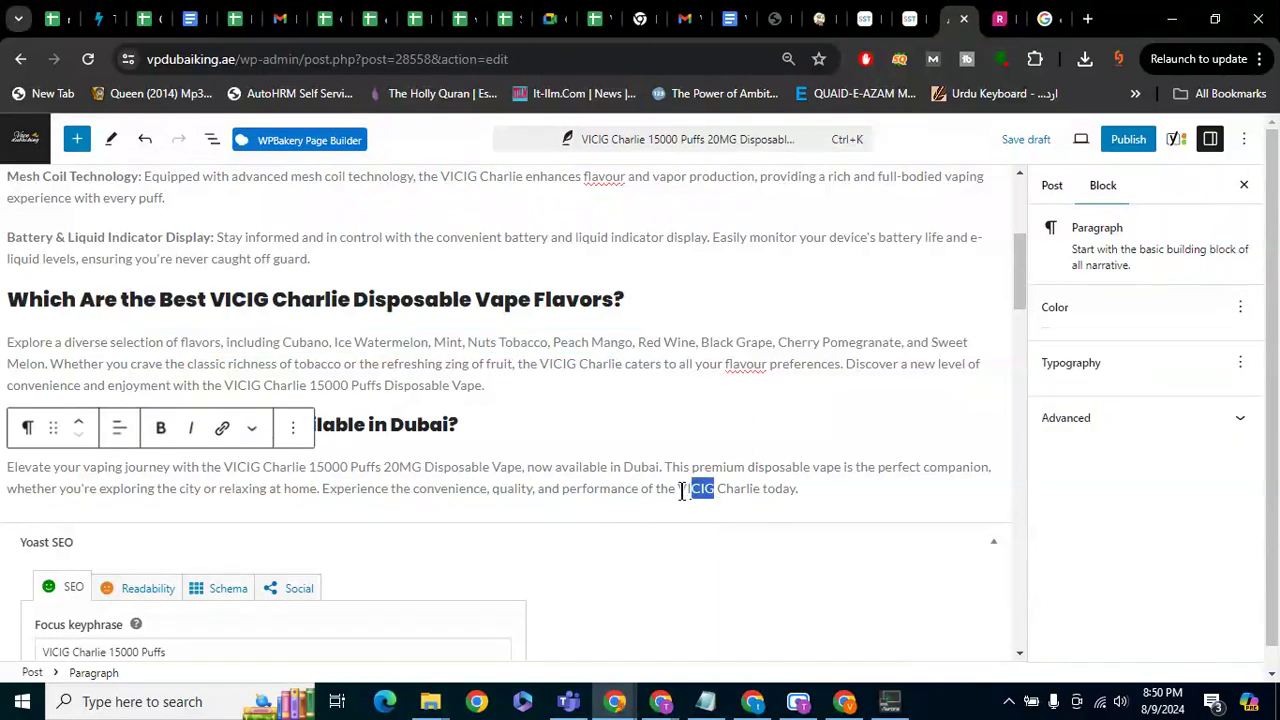
Select 'VICIG' near the end of the Dubai paragraph and open the link popover with Ctrl+K
left_click_drag(713, 490, 678, 492)
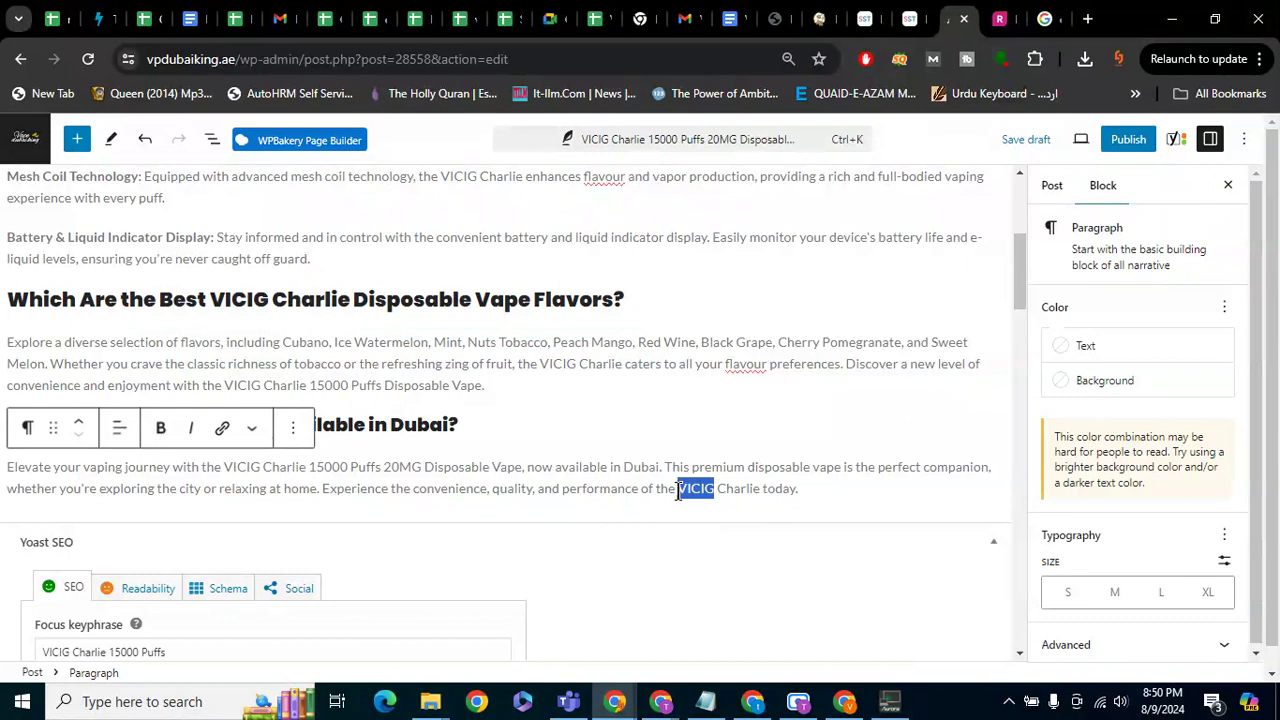
key("ctrl+k")
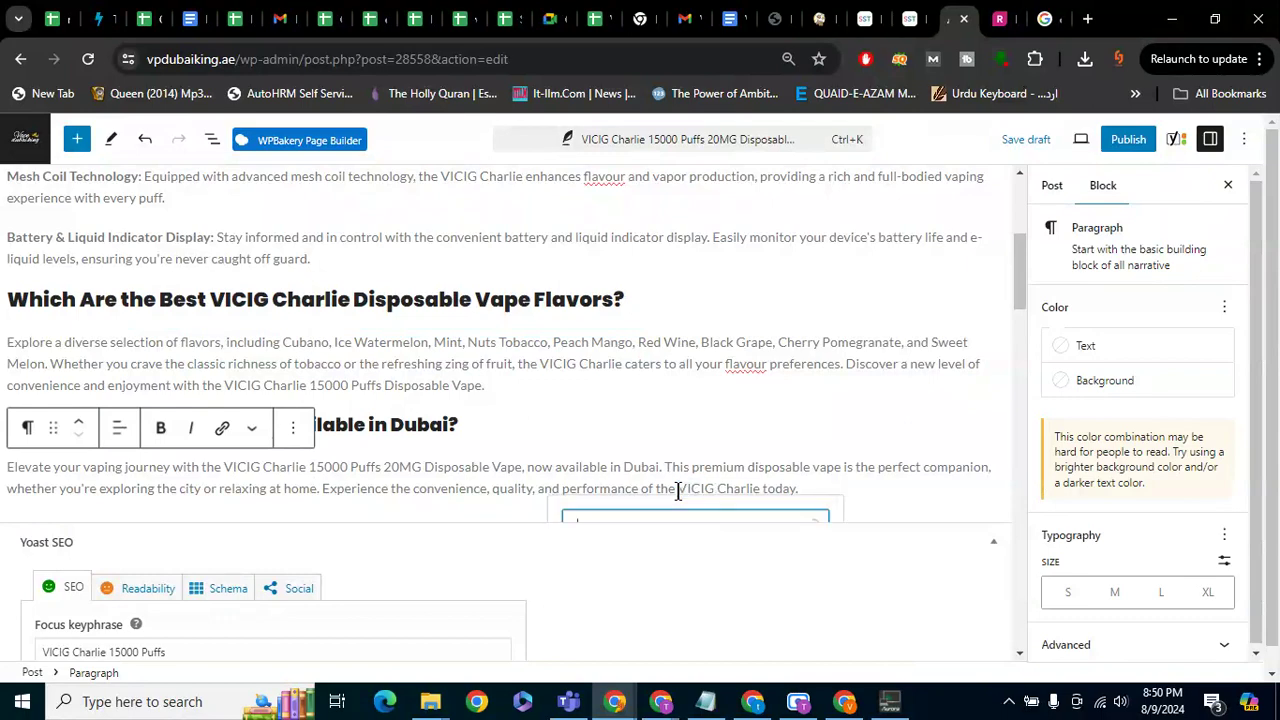
scroll(678, 490, "down", 1)
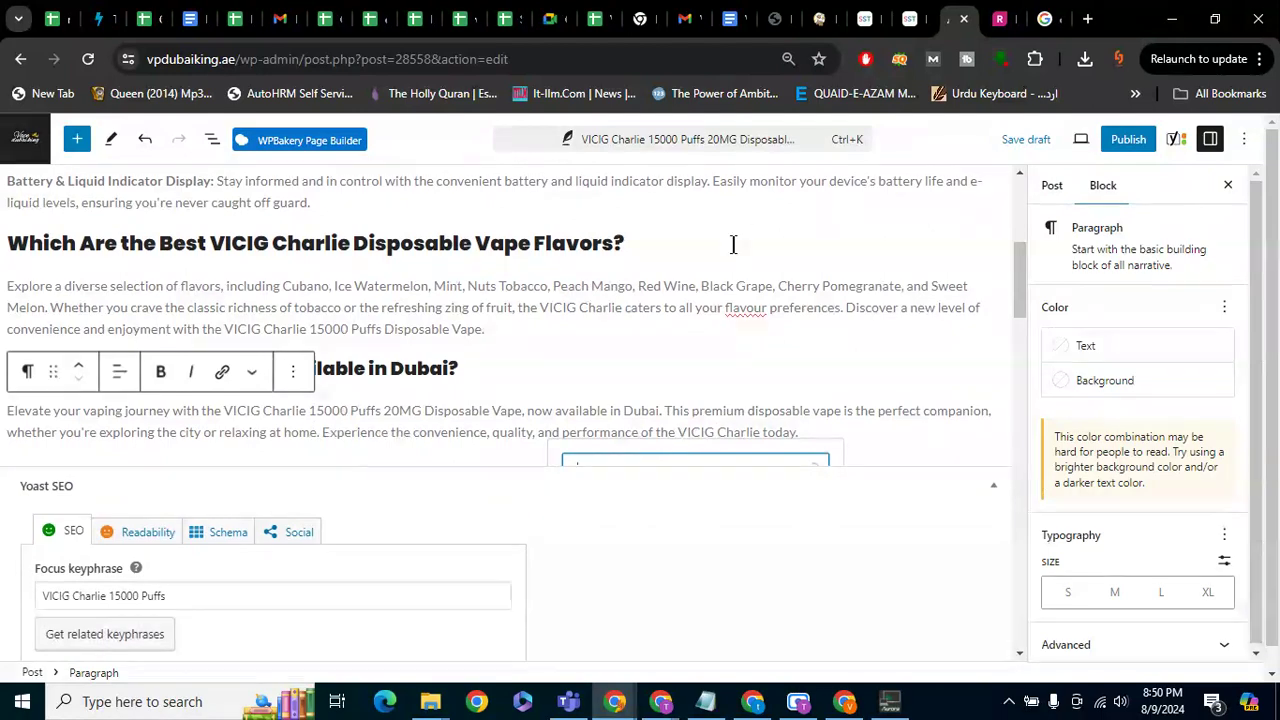
Search Google for 'vicig vpdubaikin', then correct the query to 'vicig vpdubaiking'
left_click(1048, 16)
left_click(545, 52)
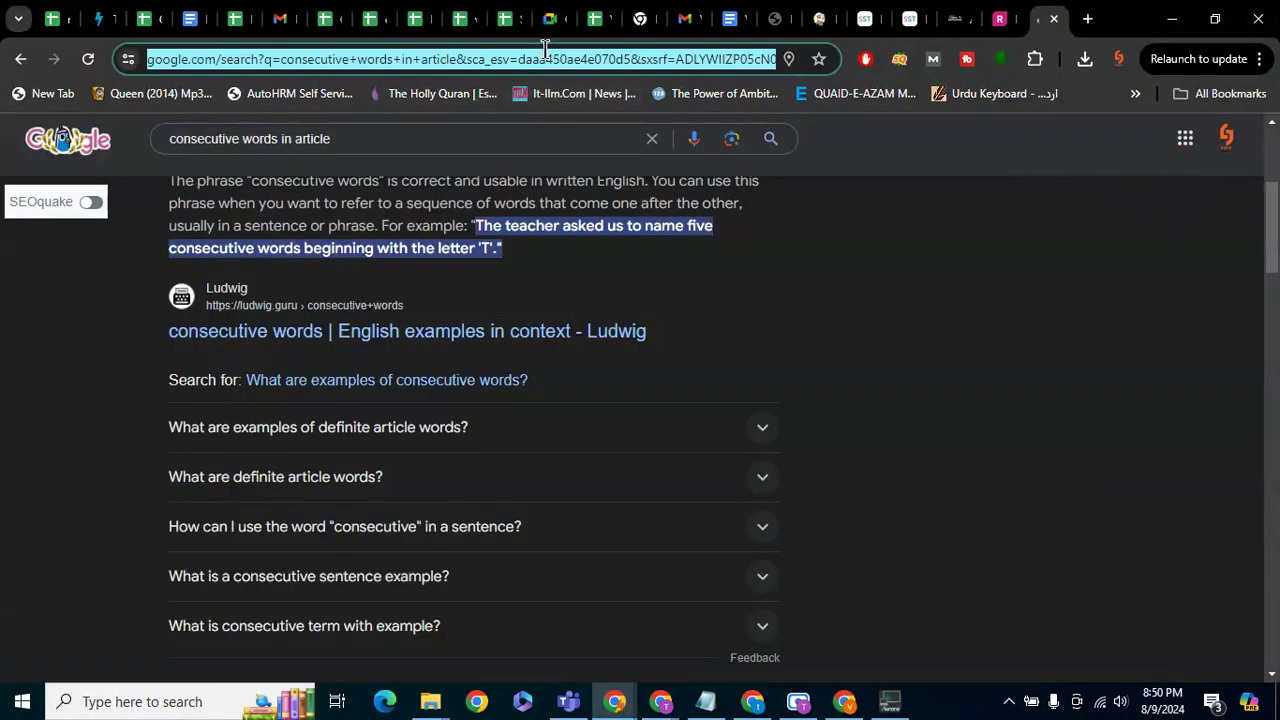
type("vicig")
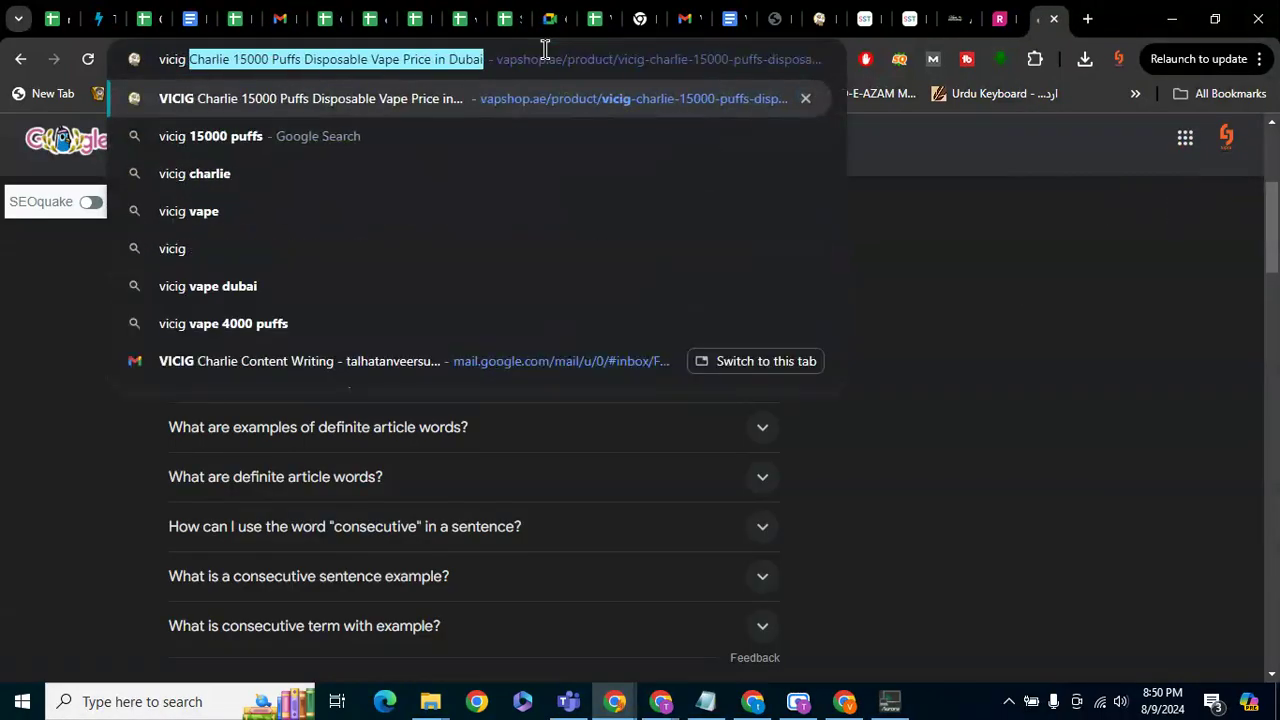
type(" vpdubaikin")
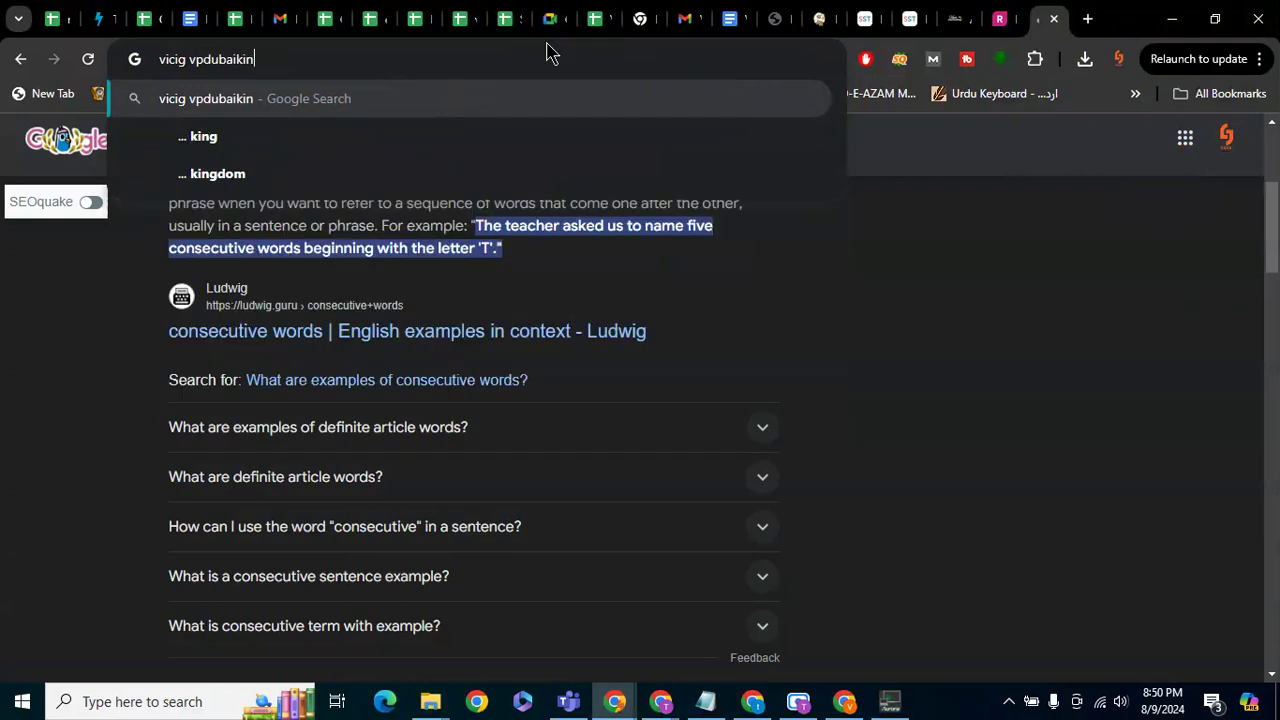
key("Return")
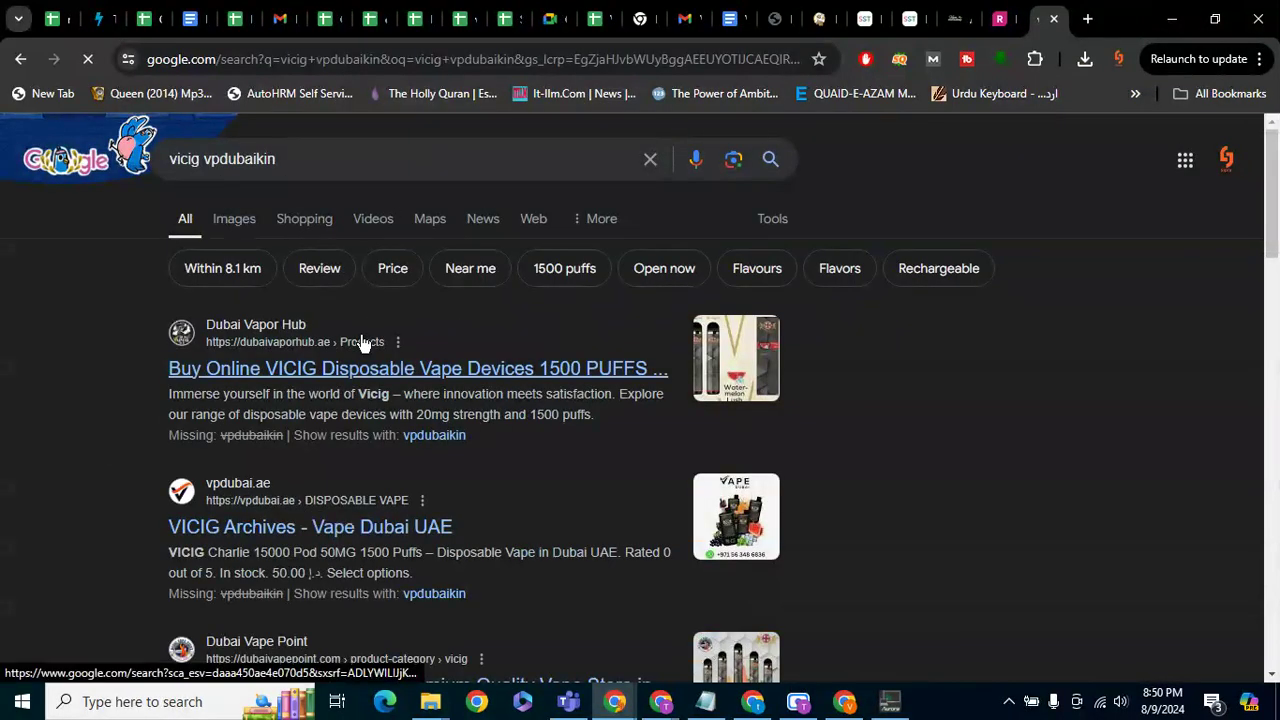
scroll(372, 396, "down", 3)
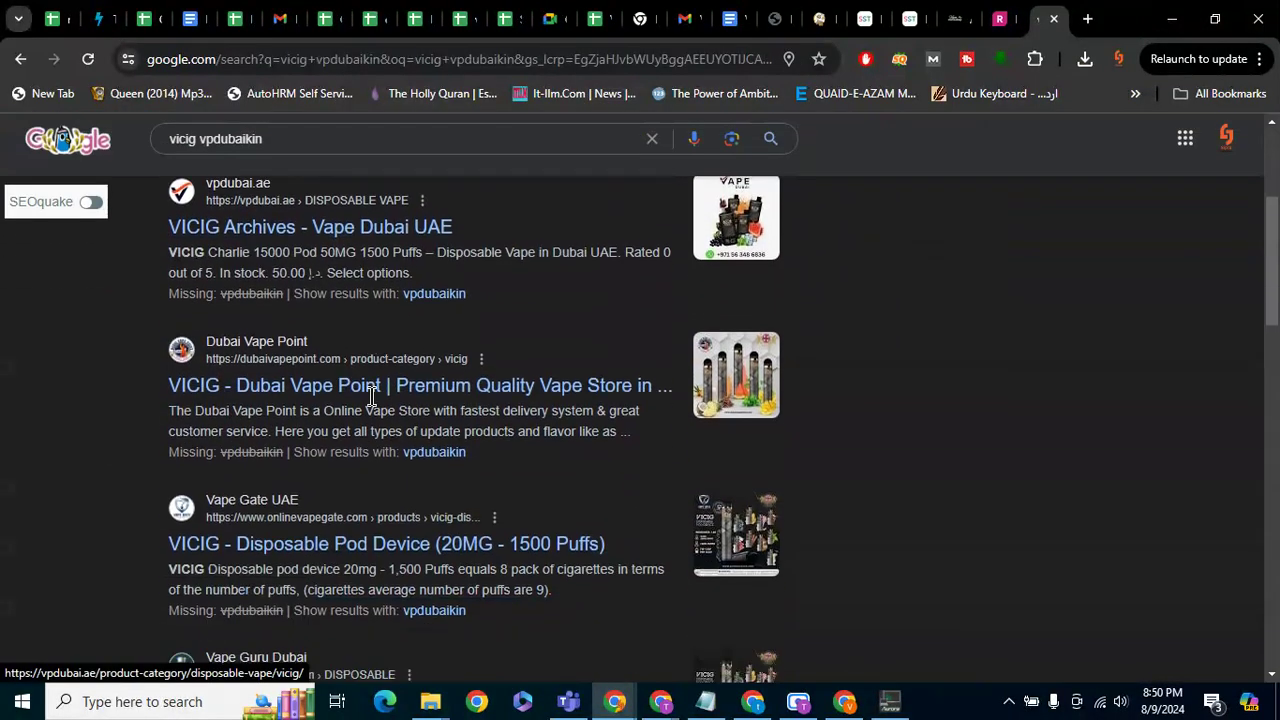
scroll(372, 402, "down", 2)
scroll(372, 400, "up", 5)
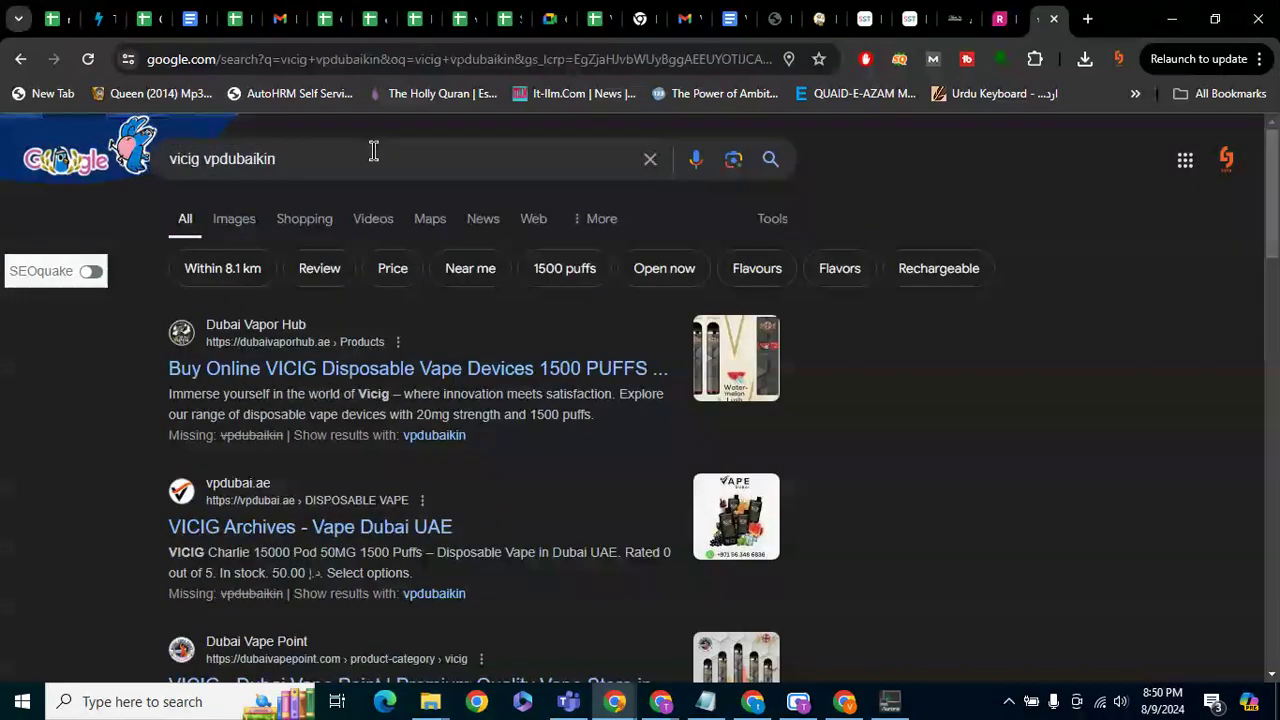
left_click(373, 153)
type("g")
key("Return")
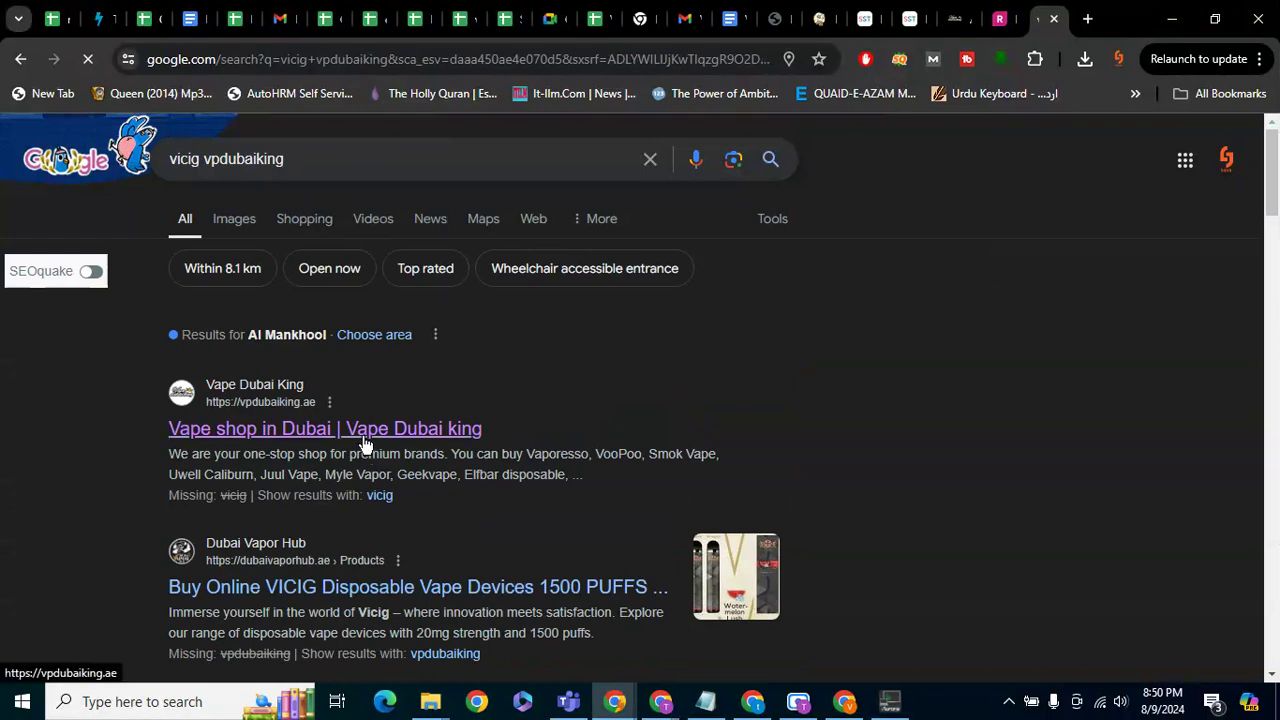
Refine the search to 'vicig vpdubaiking.ae' and return to the WordPress post editor
left_click(372, 166)
type(".ae")
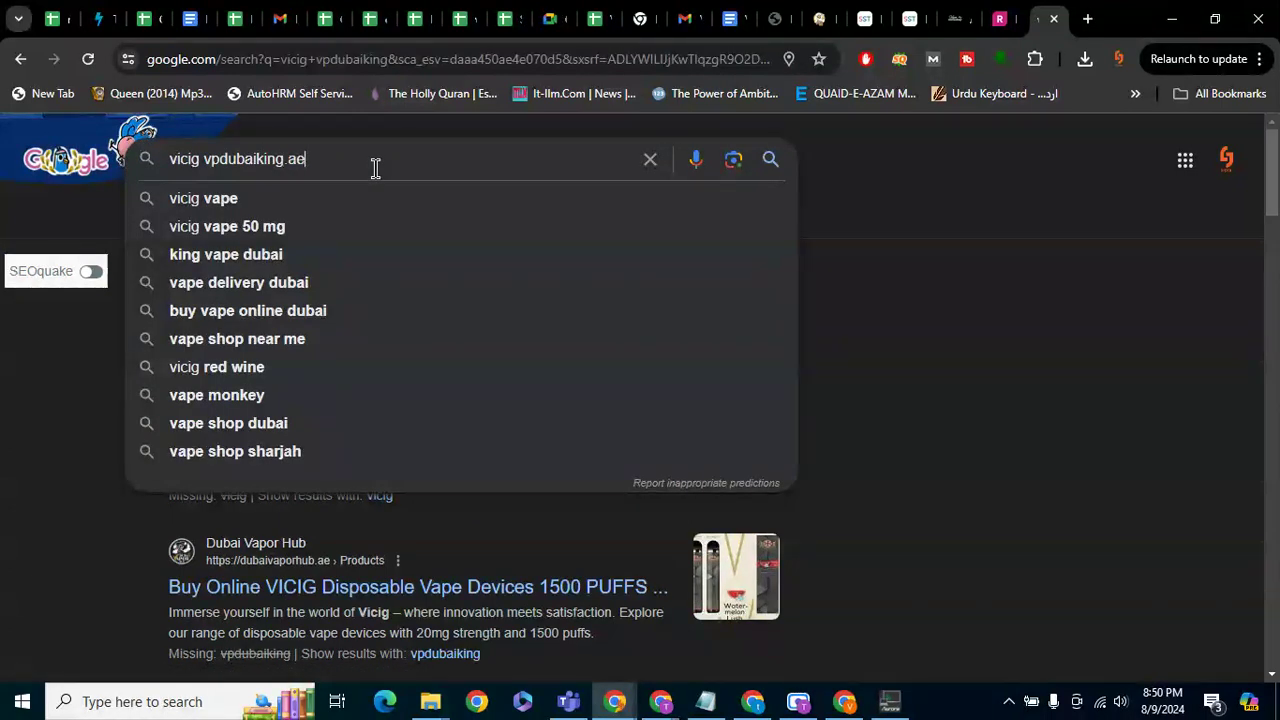
key("Return")
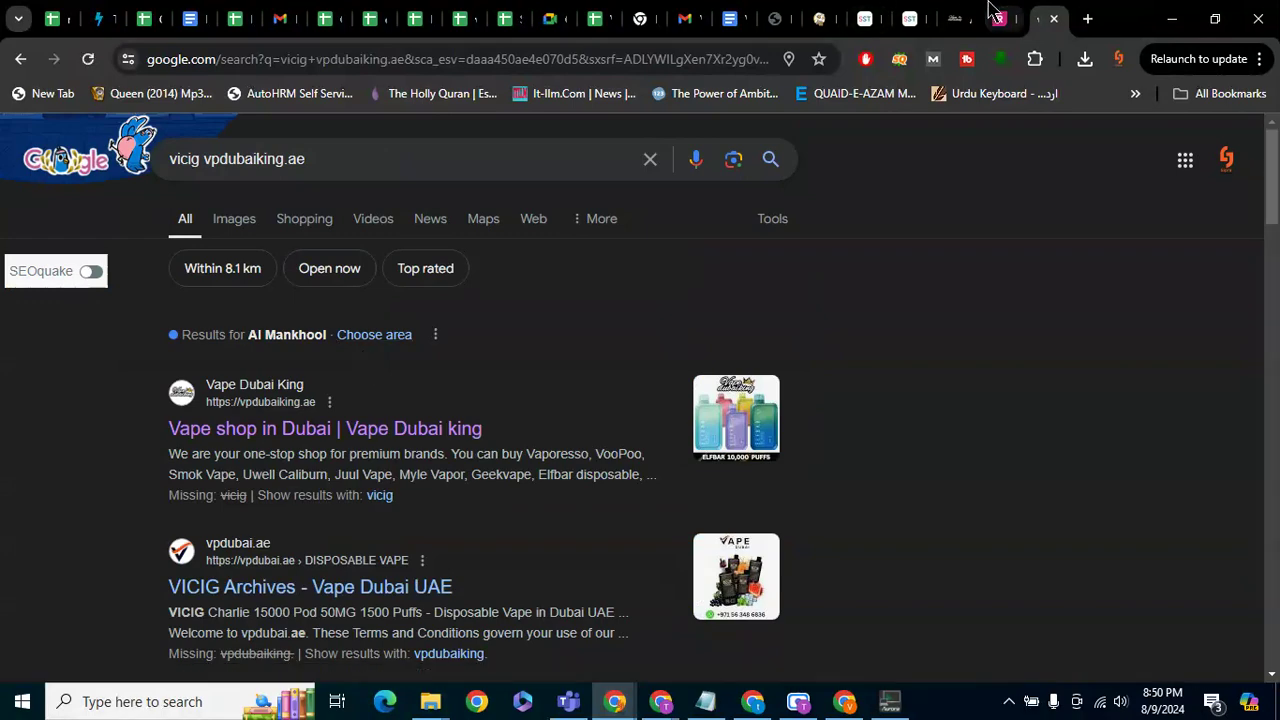
left_click(955, 12)
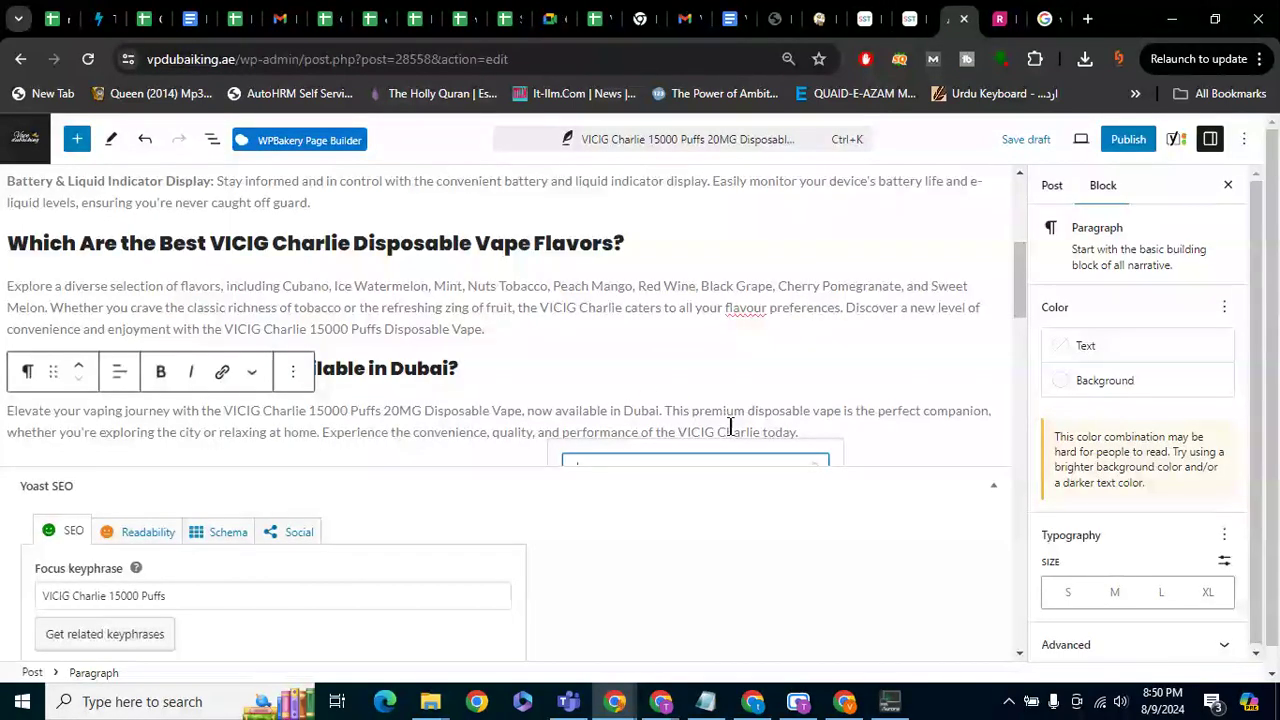
scroll(698, 422, "down", 1)
scroll(697, 418, "down", 1)
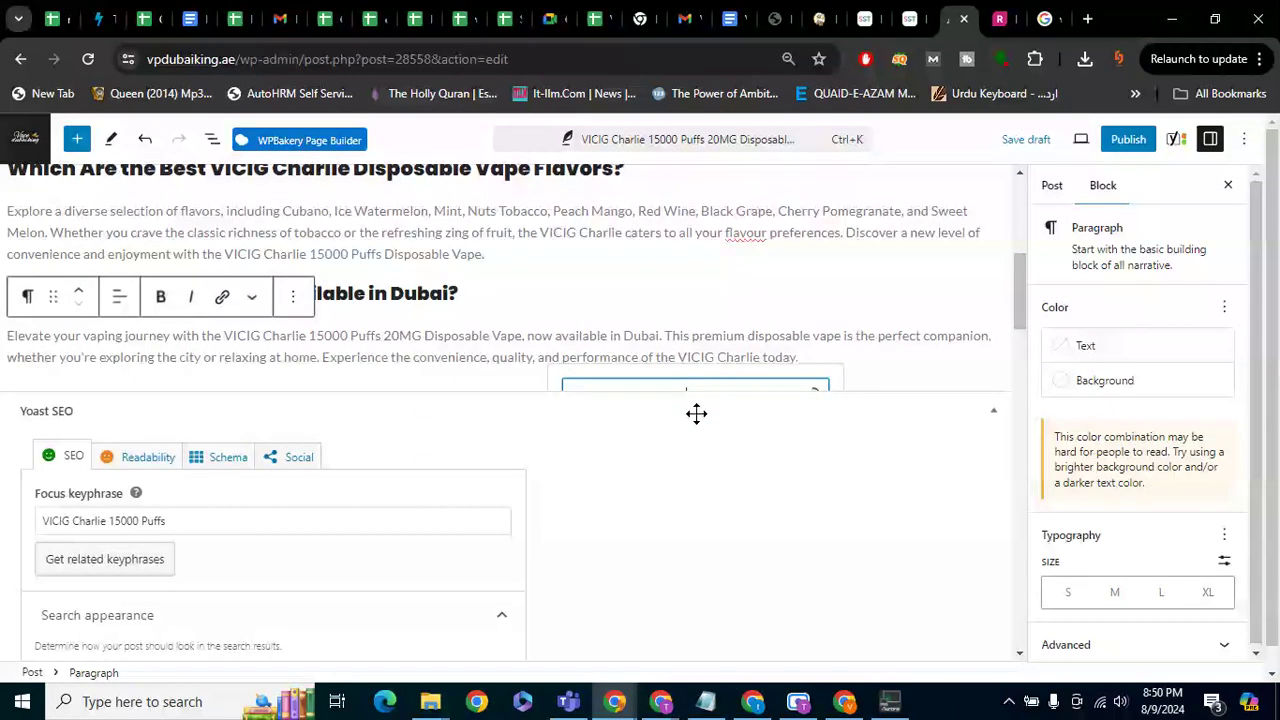
scroll(697, 414, "up", 3)
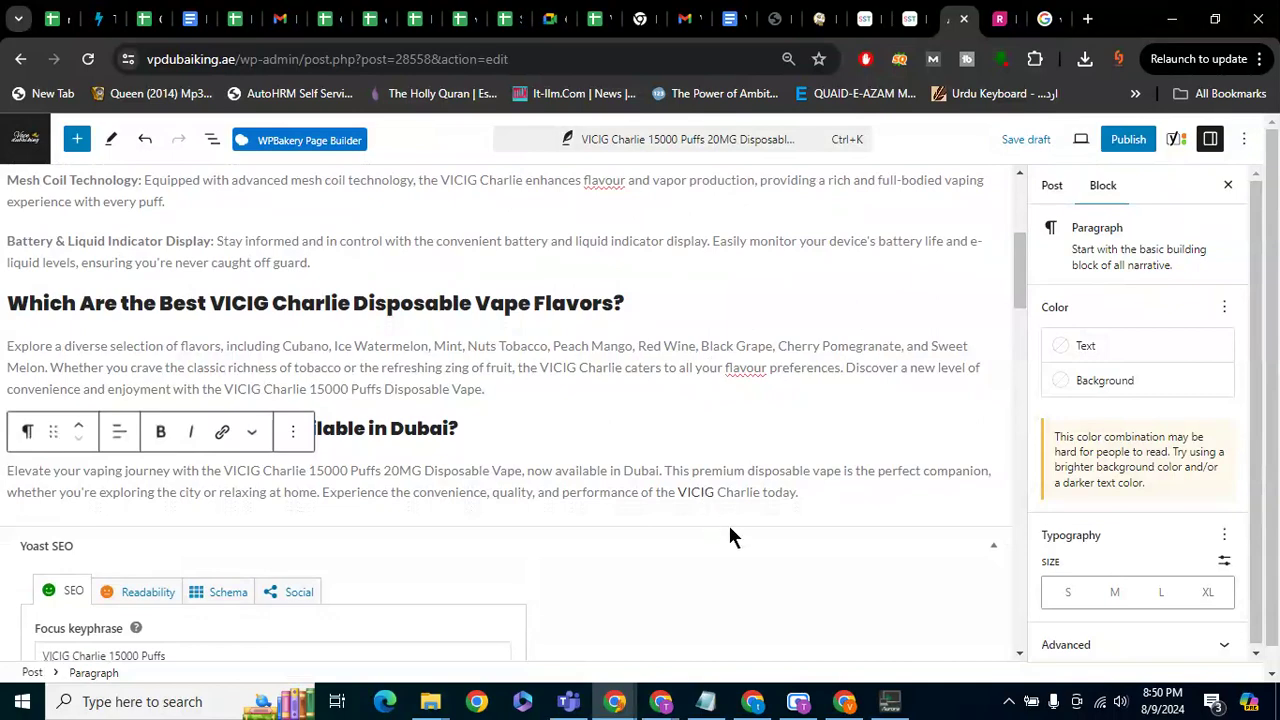
scroll(903, 376, "down", 8)
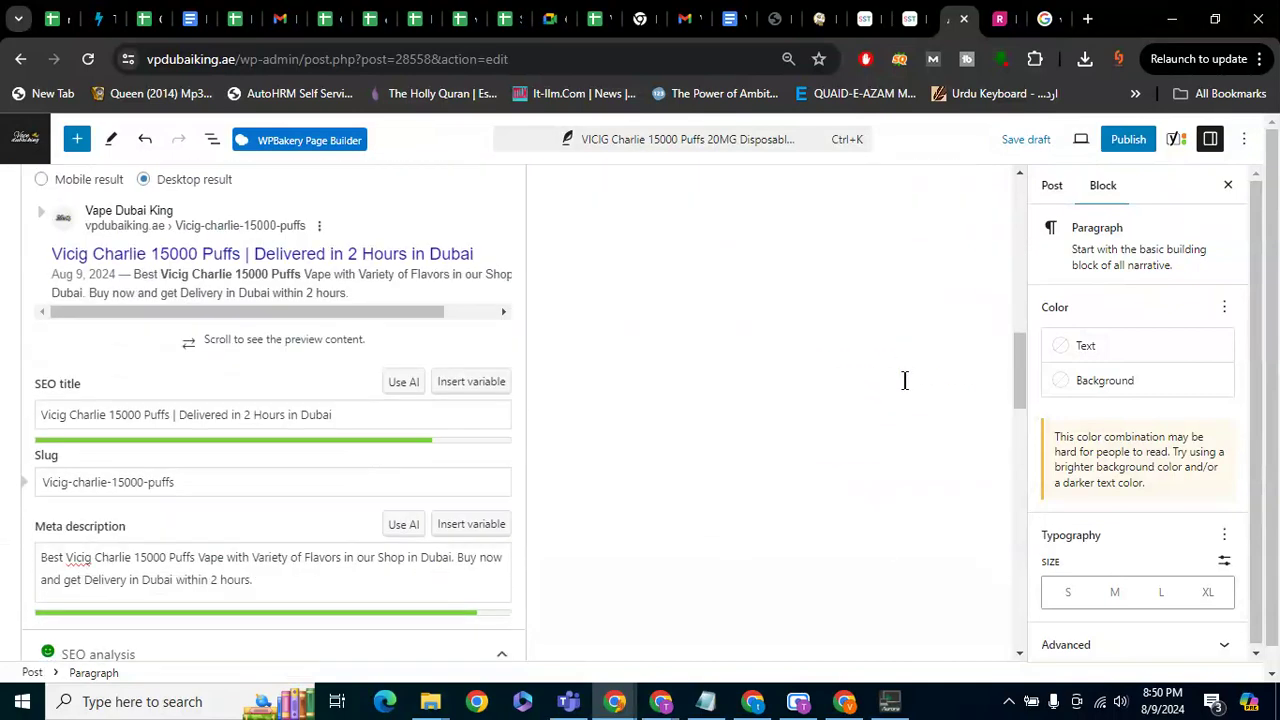
scroll(904, 380, "down", 6)
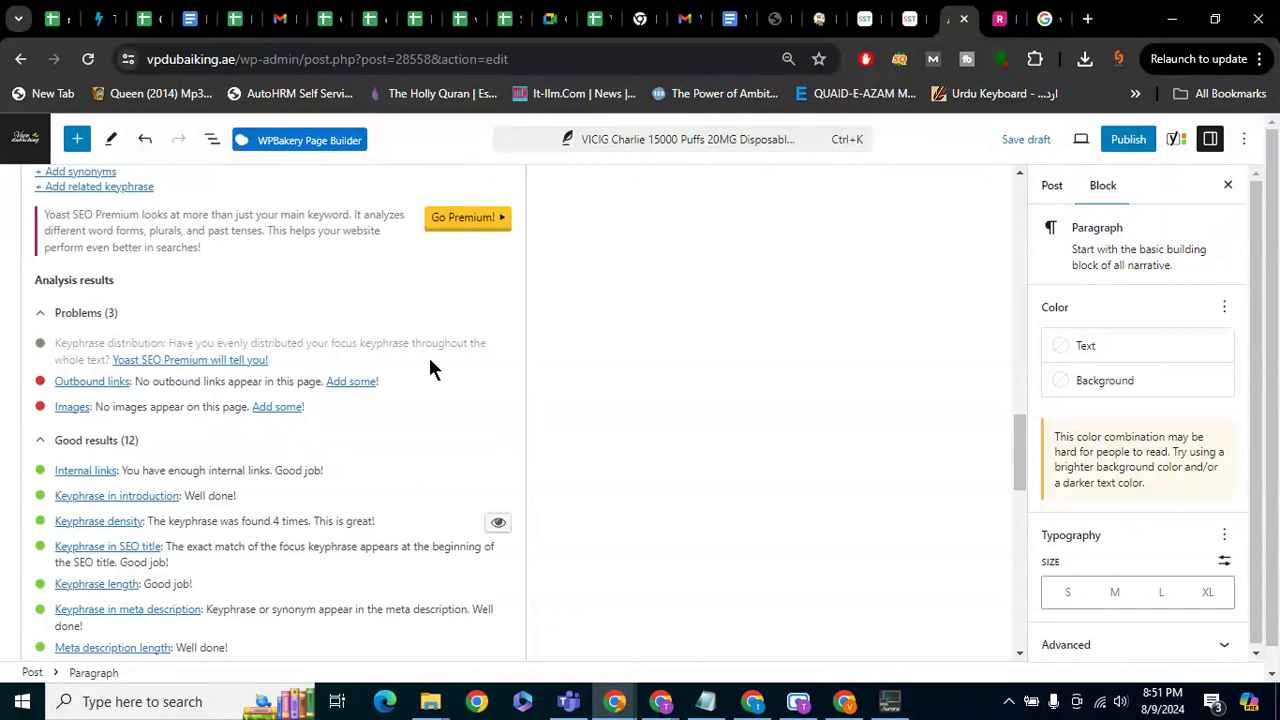
scroll(660, 350, "up", 10)
scroll(660, 343, "up", 1)
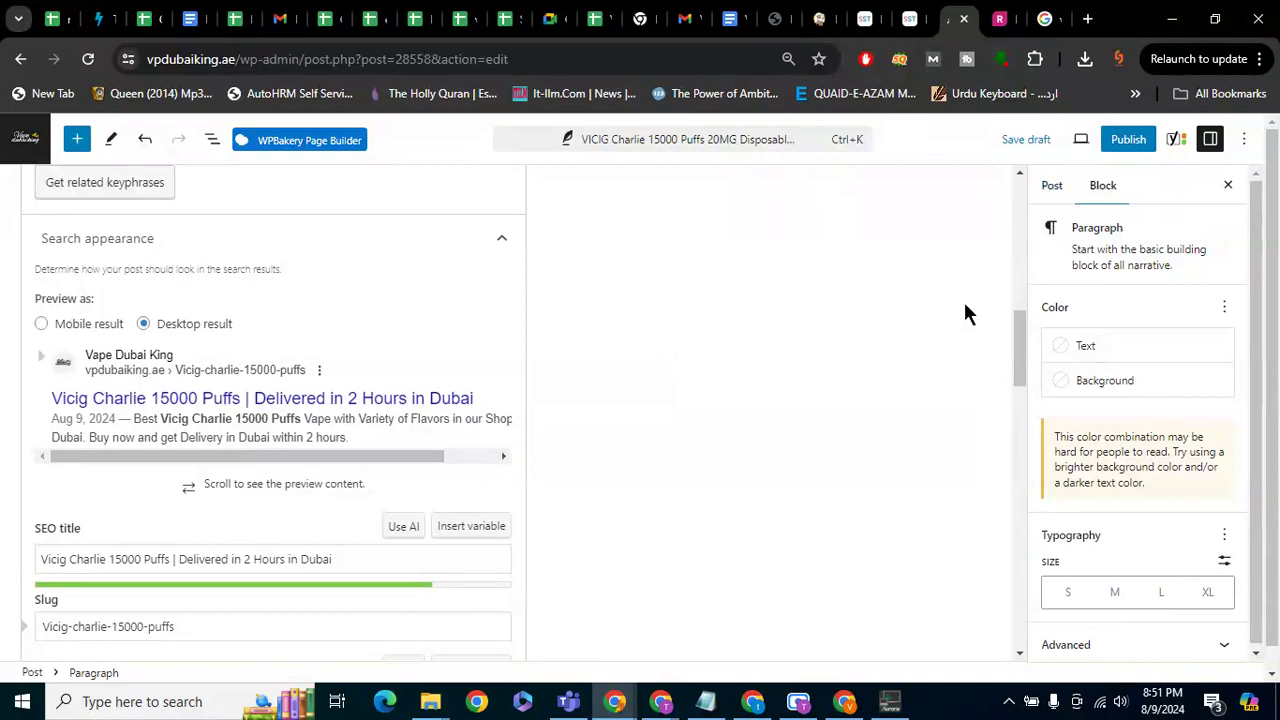
scroll(966, 311, "up", 10)
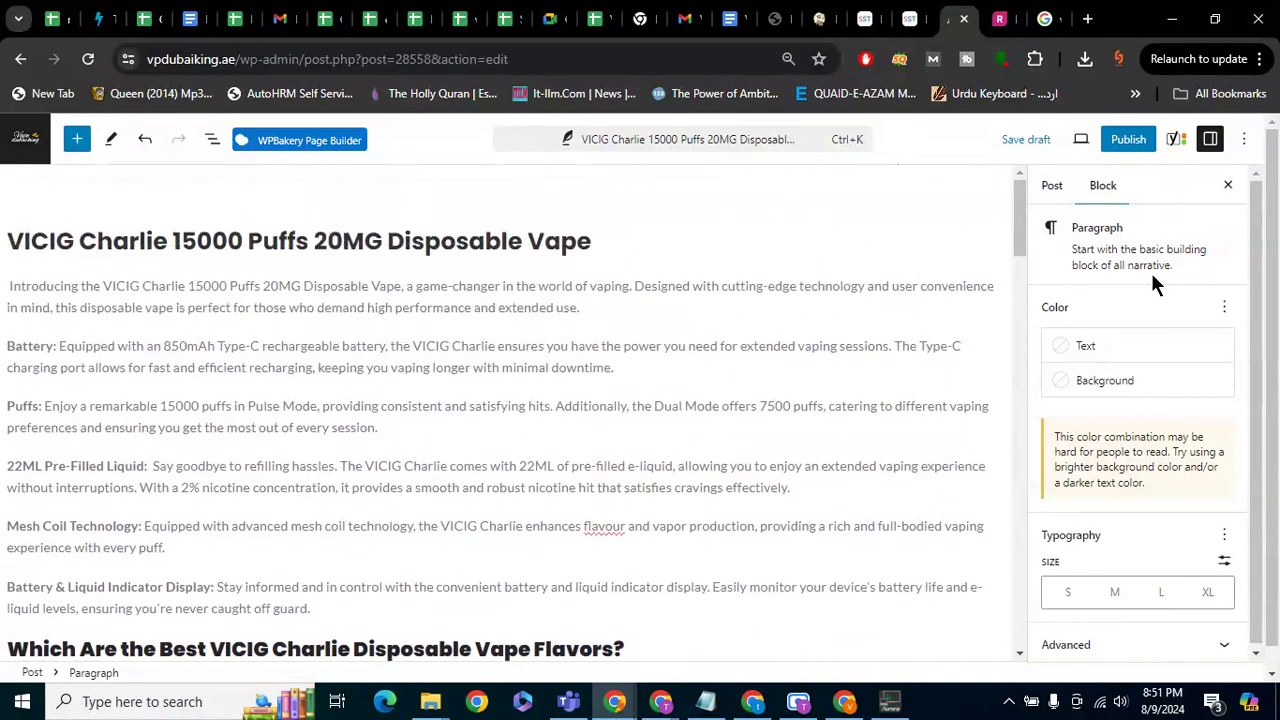
Add an empty Image block below the Battery paragraph, drawing from the Media Library
left_click(678, 367)
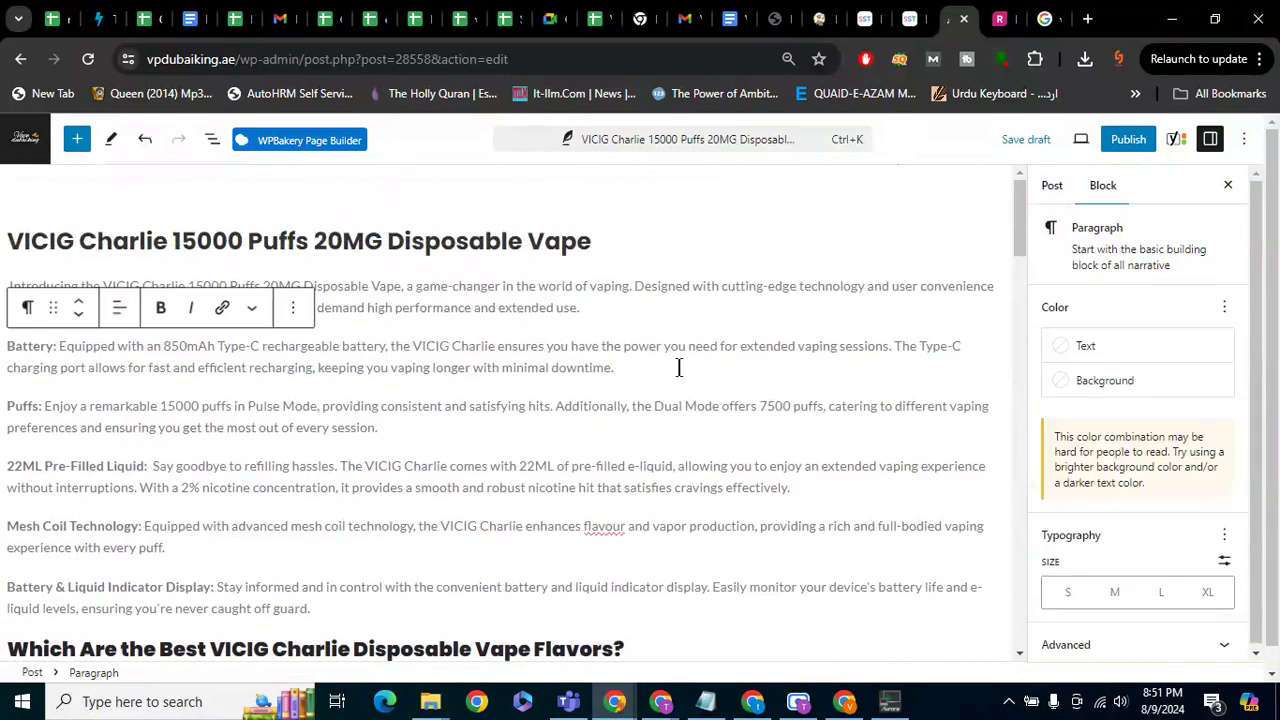
key("Return")
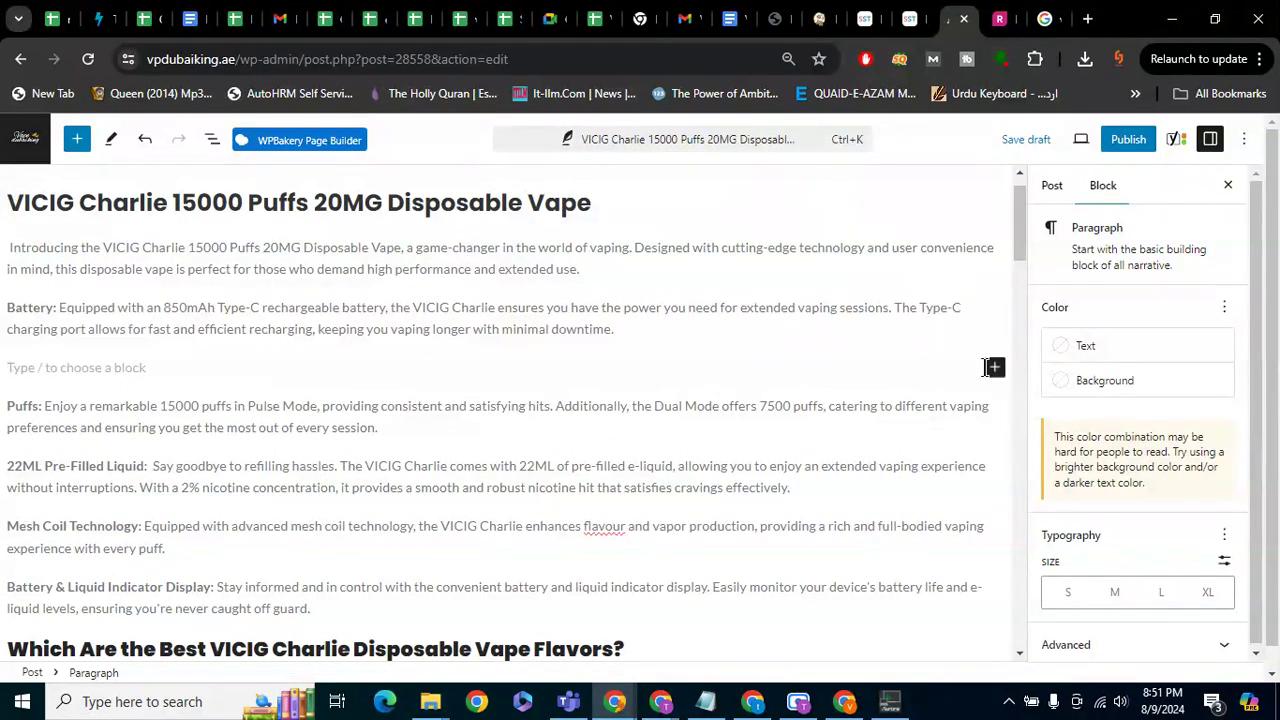
left_click(994, 367)
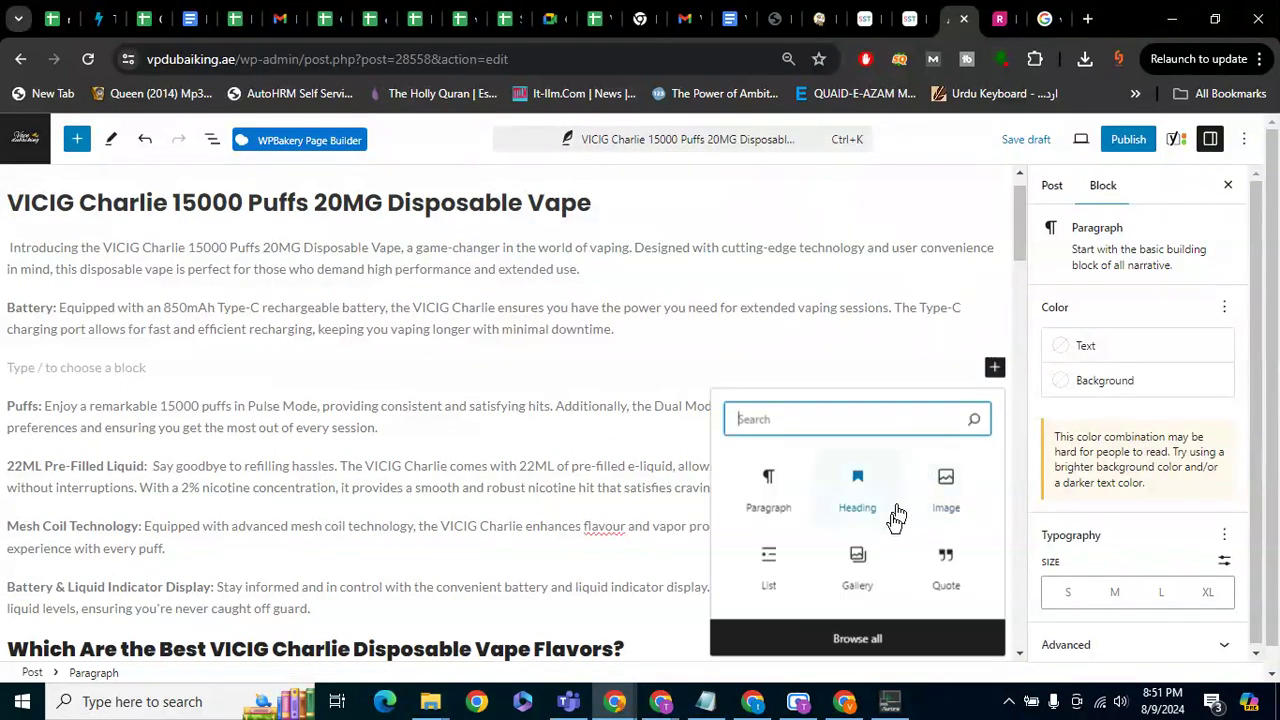
left_click(937, 508)
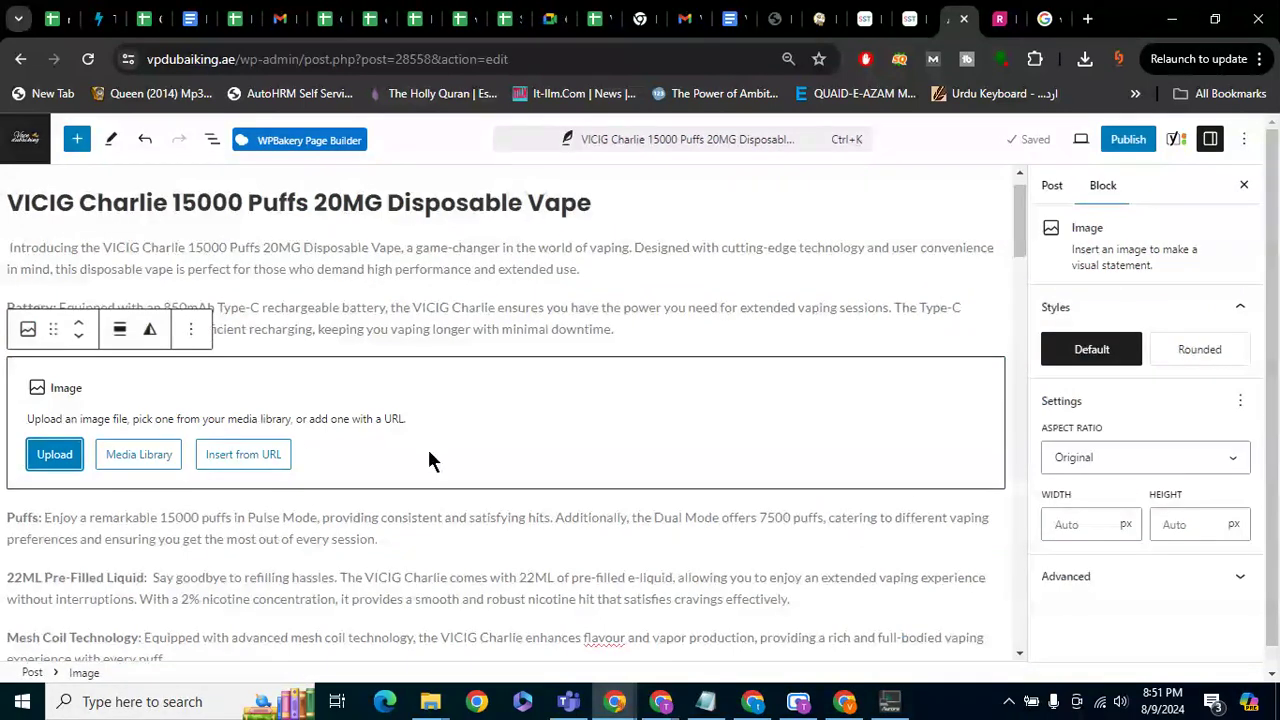
left_click(111, 462)
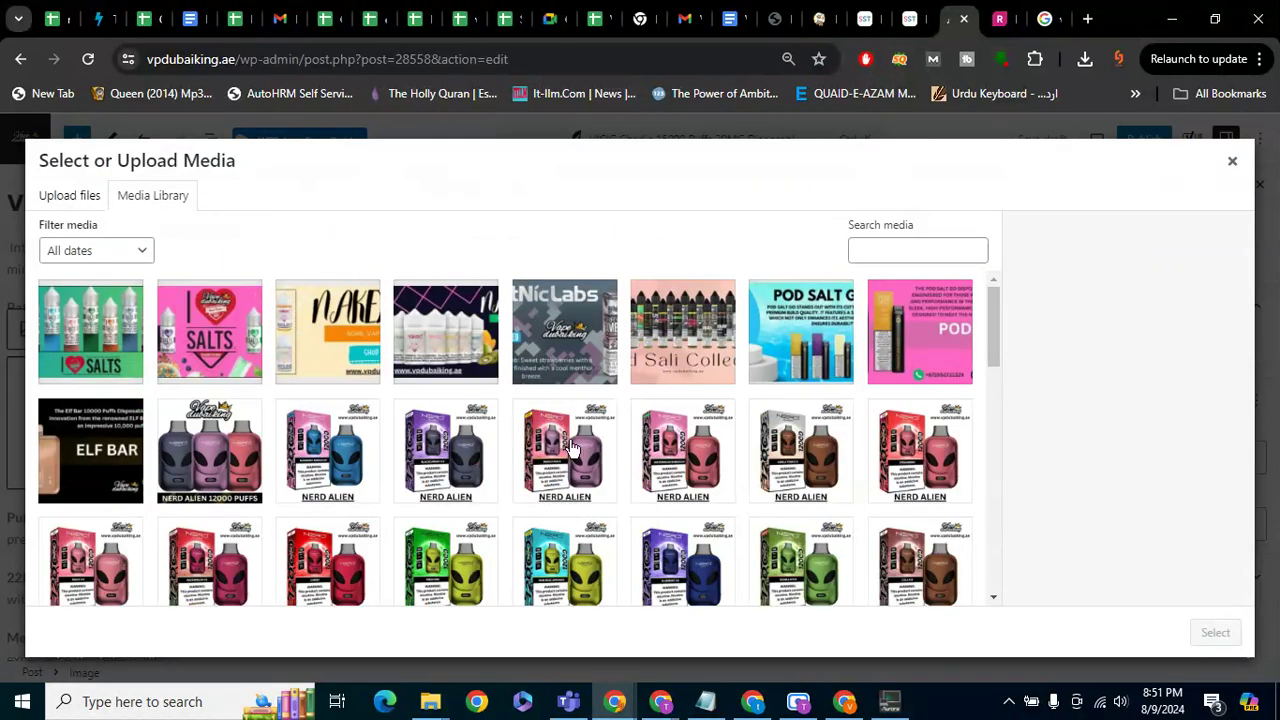
Browse the media grid, trying the ELF Bar EP8000 and then the Diamond Strawberry Lime image
scroll(548, 450, "down", 5)
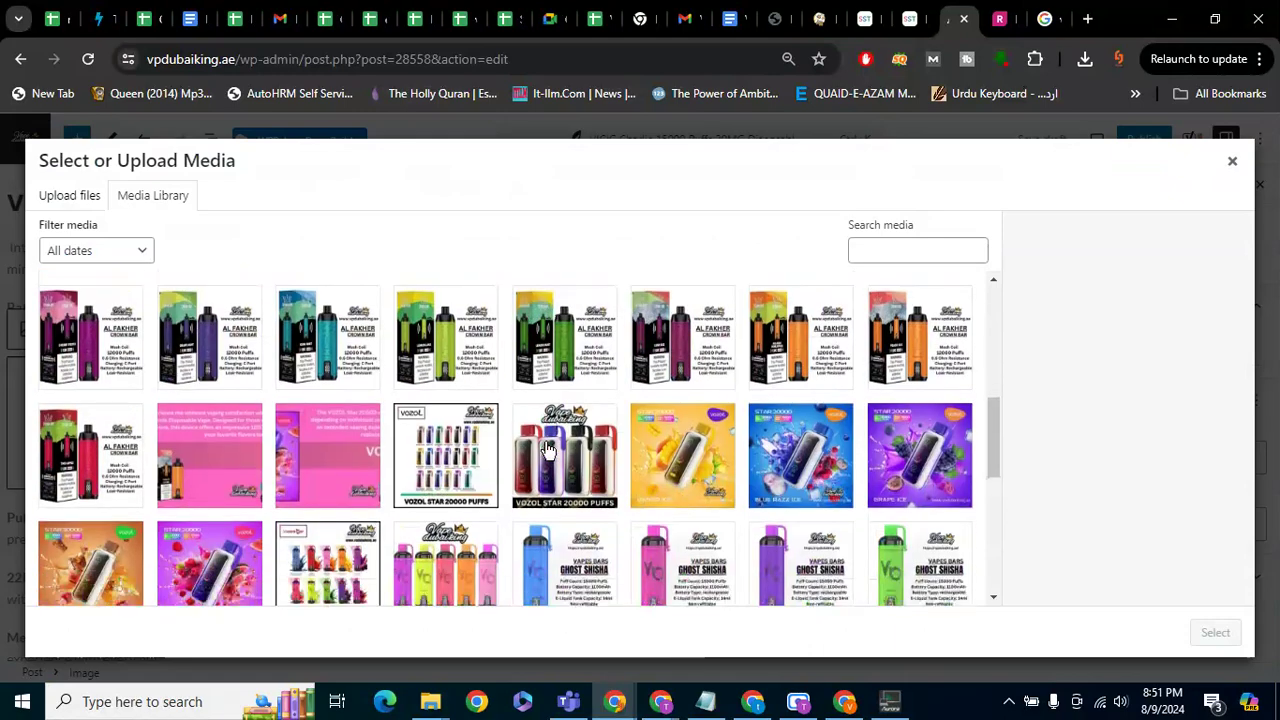
scroll(548, 450, "down", 2)
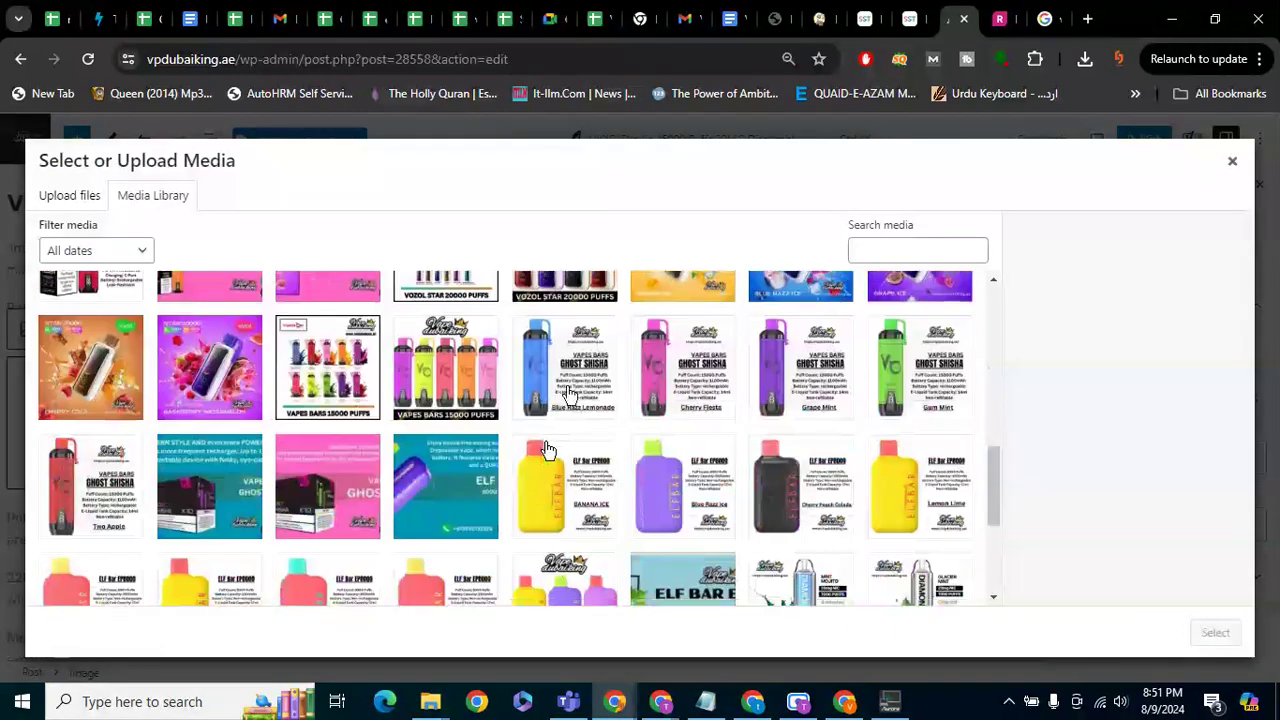
left_click(443, 498)
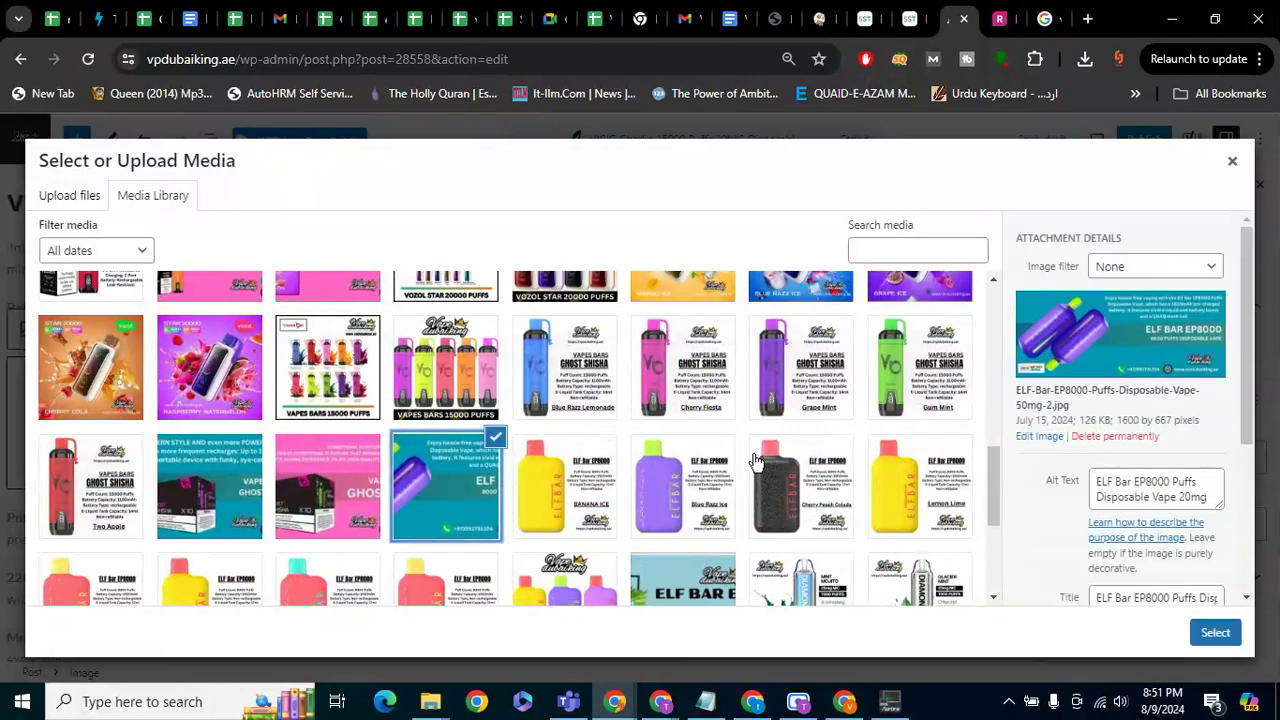
scroll(758, 463, "down", 1)
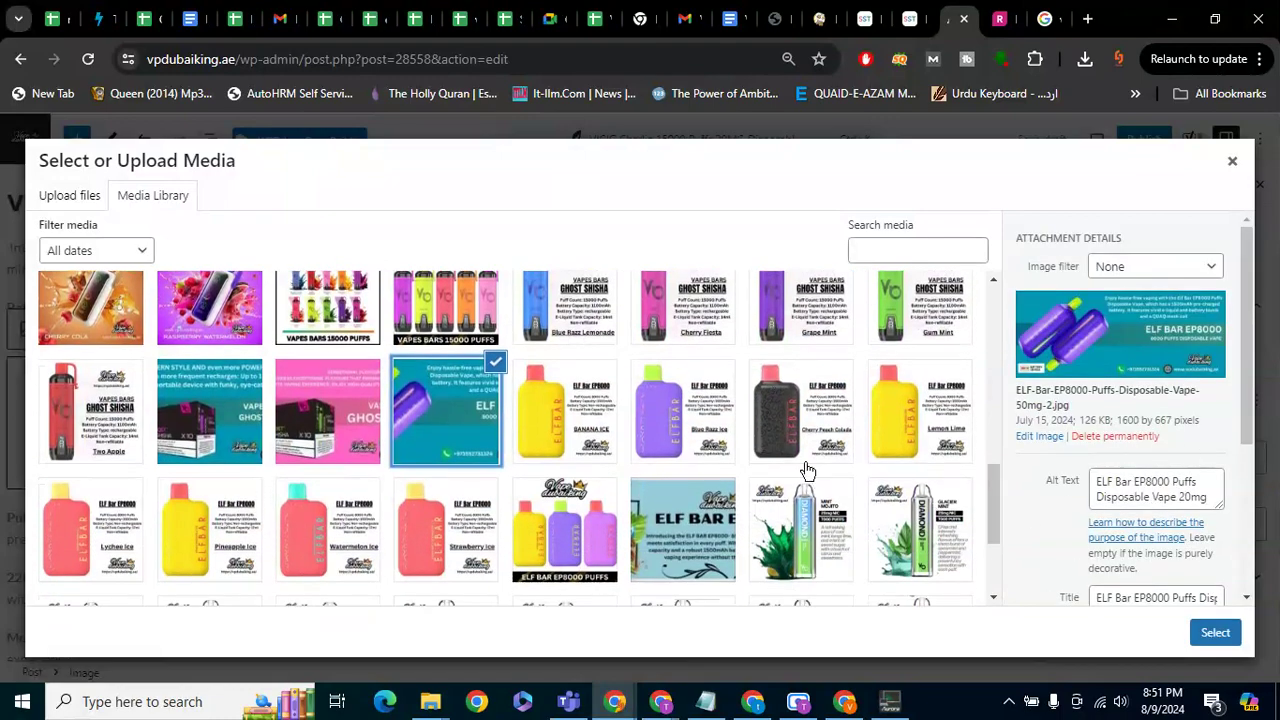
scroll(805, 468, "down", 3)
scroll(805, 468, "up", 10)
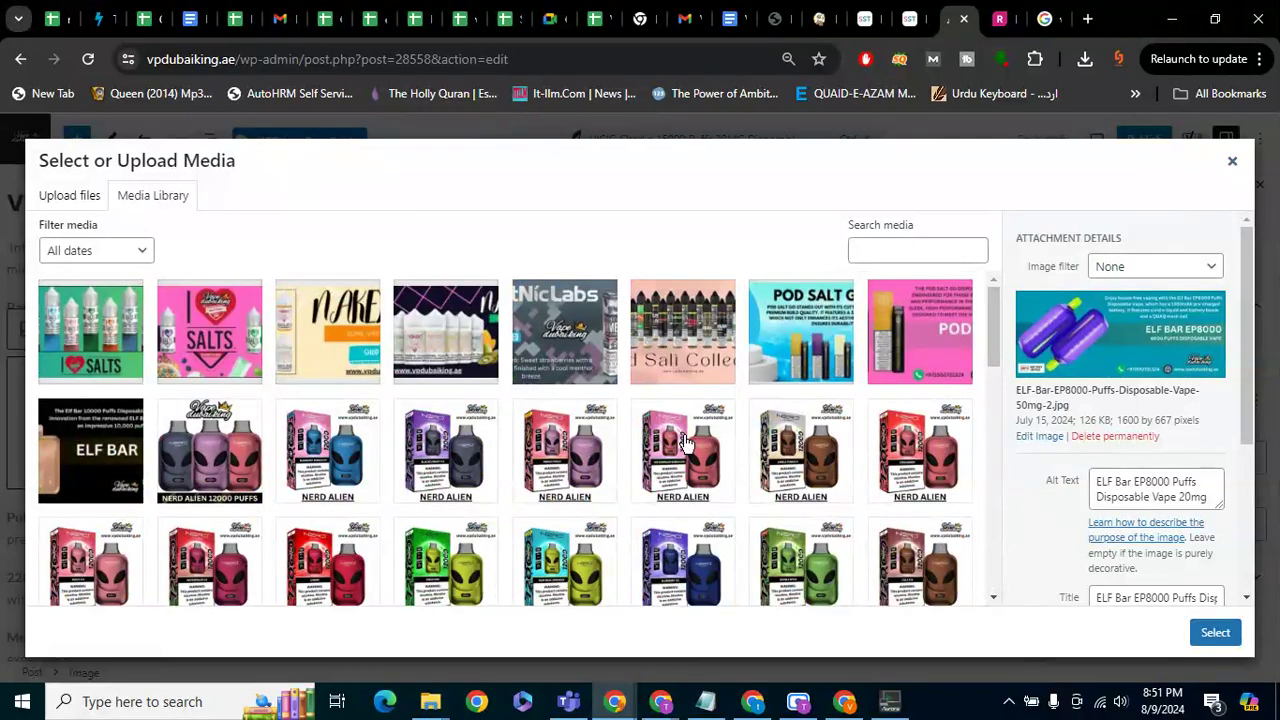
scroll(686, 440, "down", 1)
scroll(686, 440, "down", 10)
left_click(808, 486)
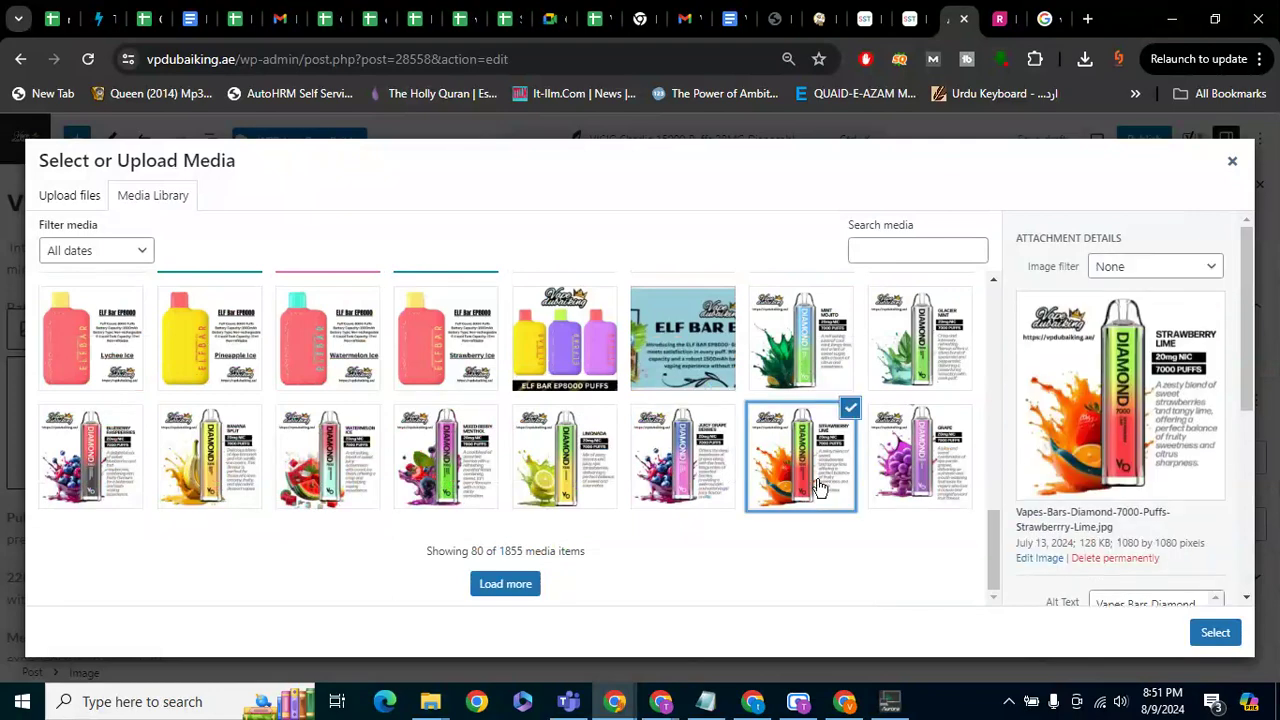
Check the image's alt text, then select the ELF BAR 10000 Puffs image
scroll(1061, 482, "down", 2)
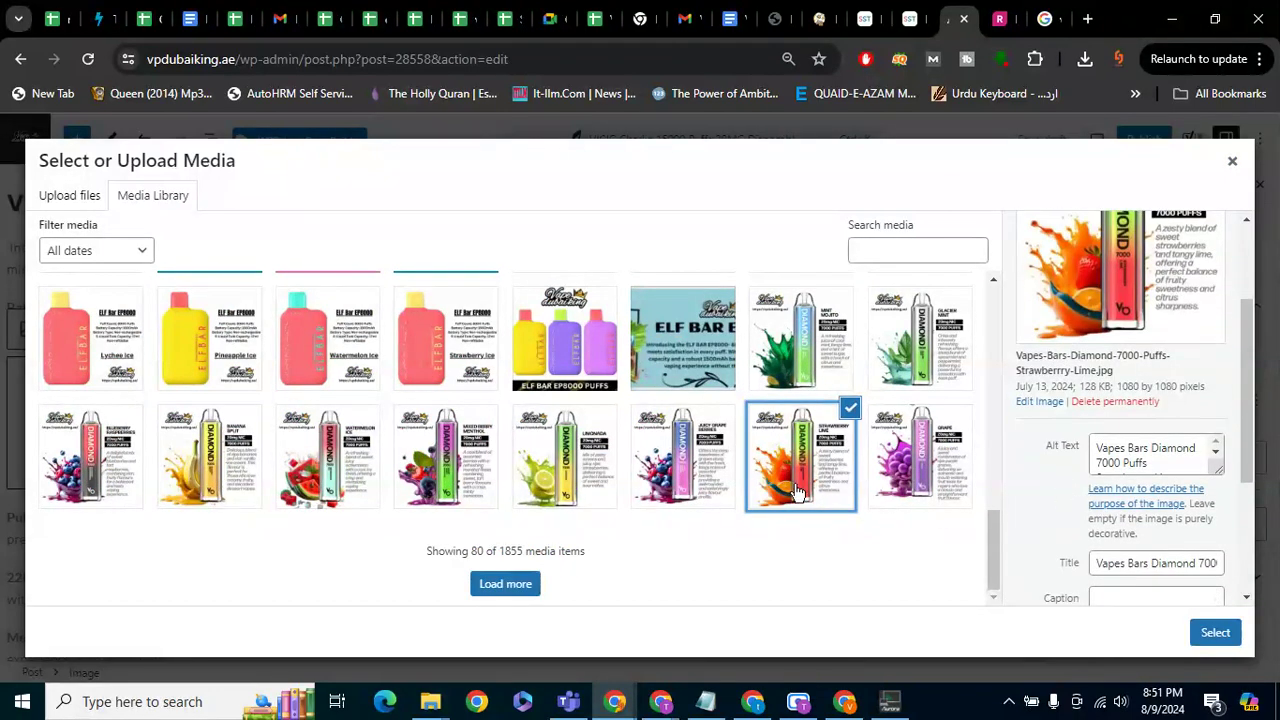
left_click(1160, 455)
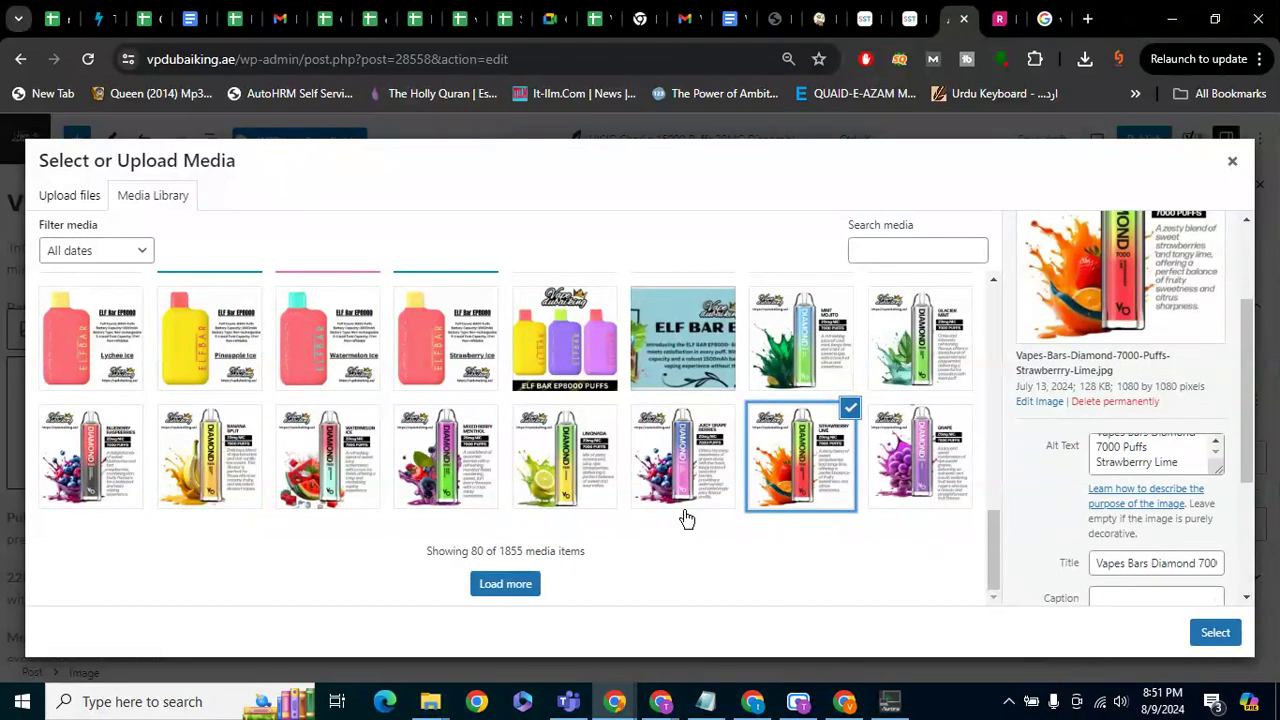
scroll(430, 452, "up", 10)
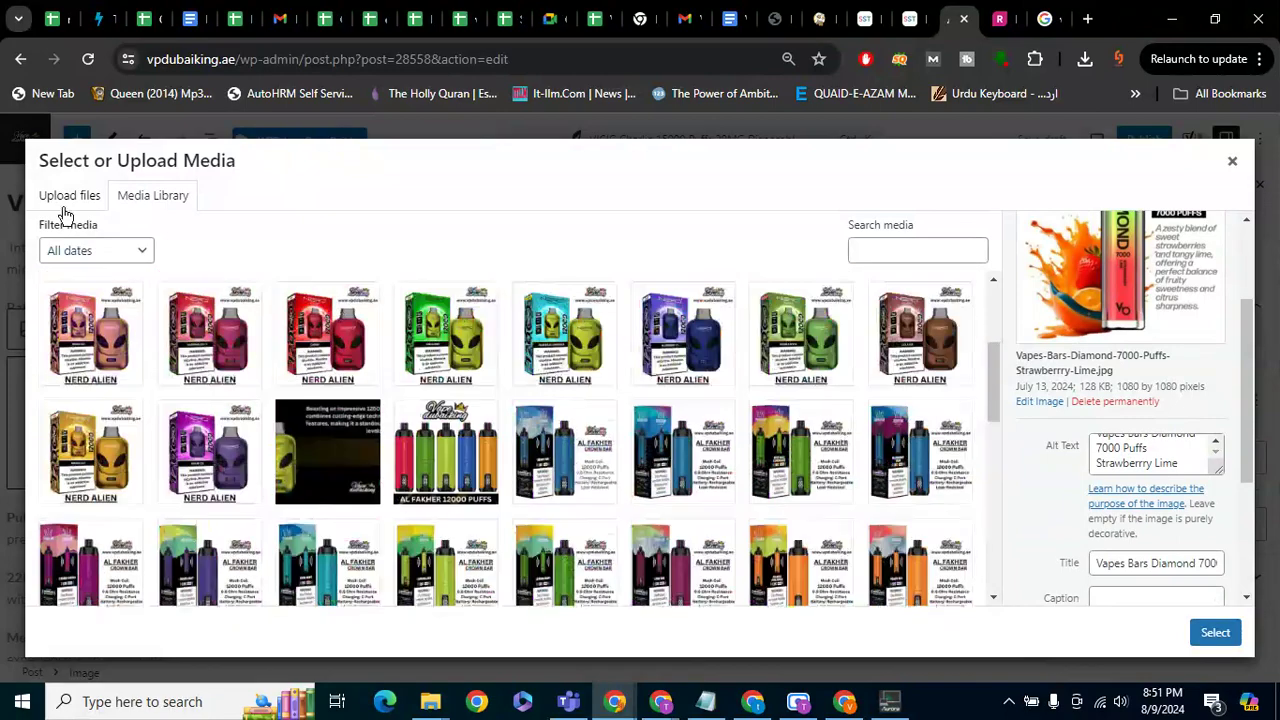
scroll(474, 376, "up", 3)
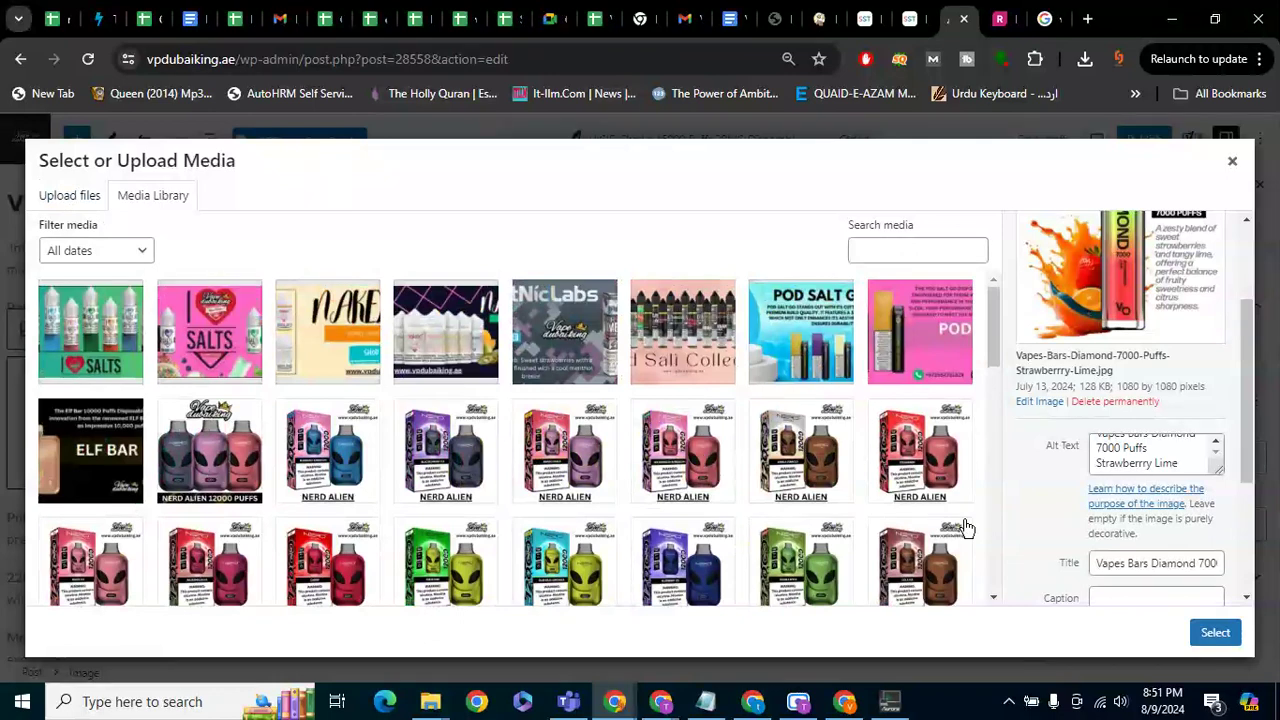
left_click(103, 464)
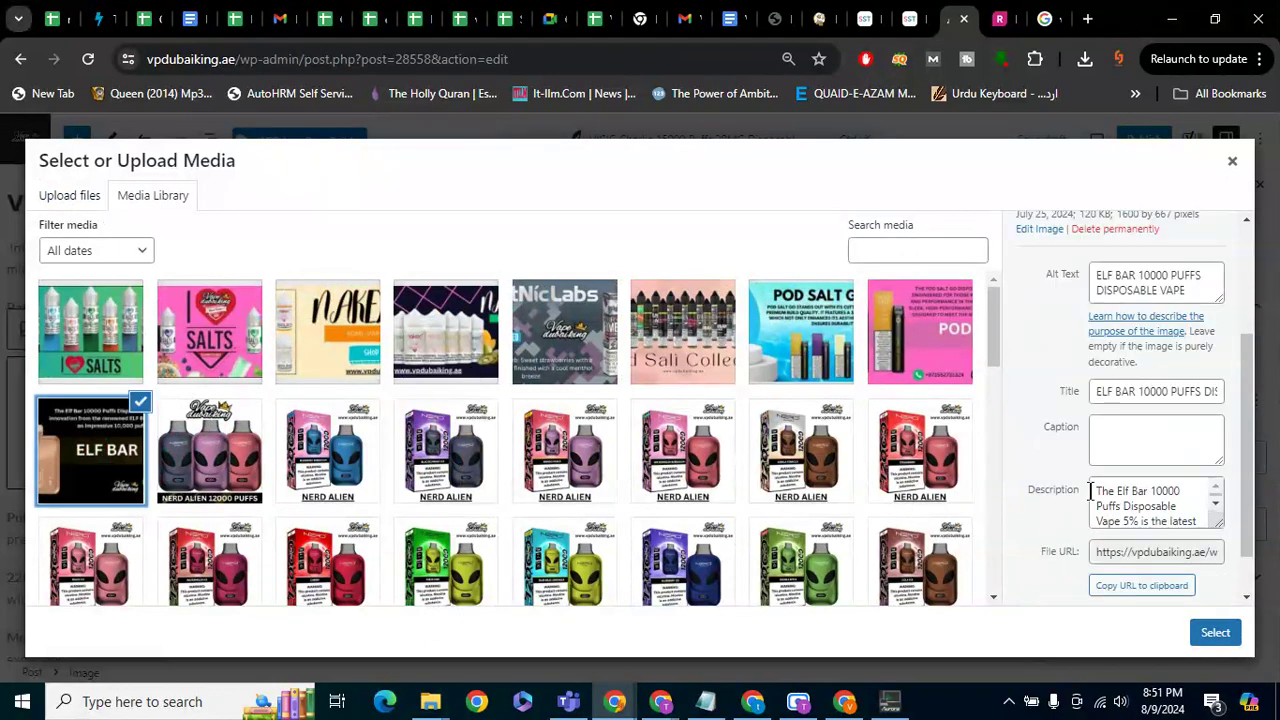